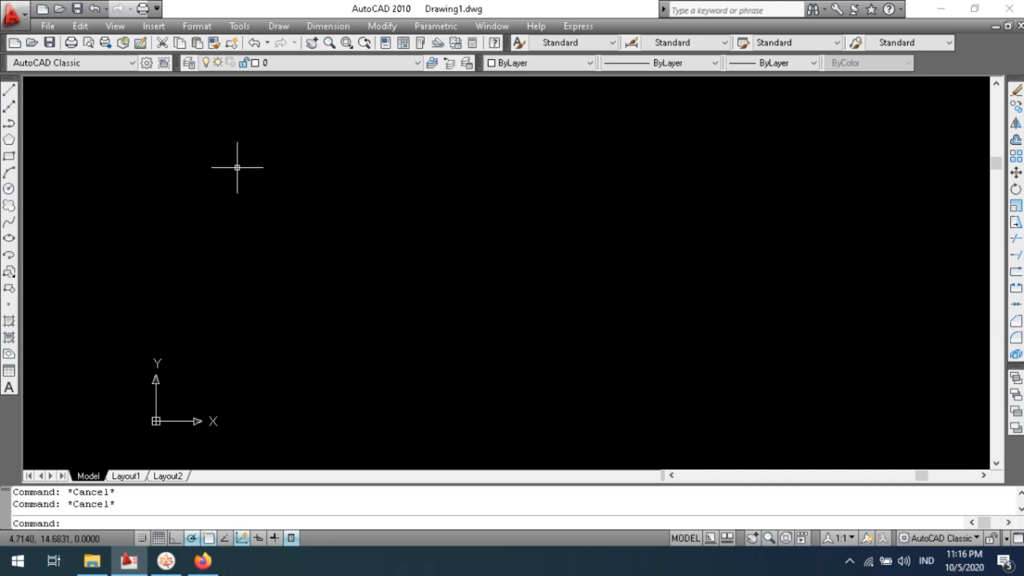
Draw a horizontal line connected to a diagonal segment descending rightward to about (28.5, 7.9), and end the command.
click(9, 93)
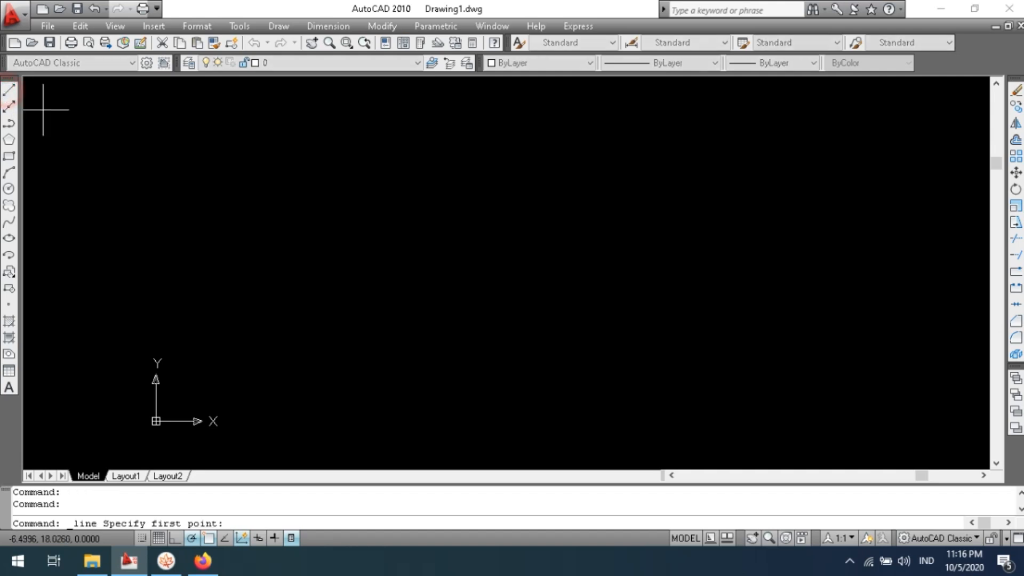
click(9, 93)
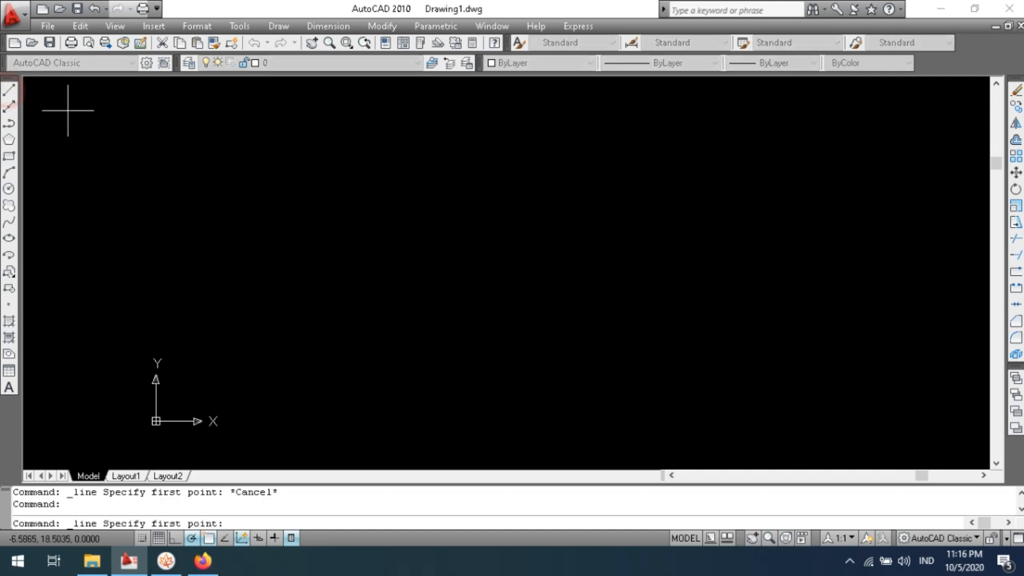
click(271, 170)
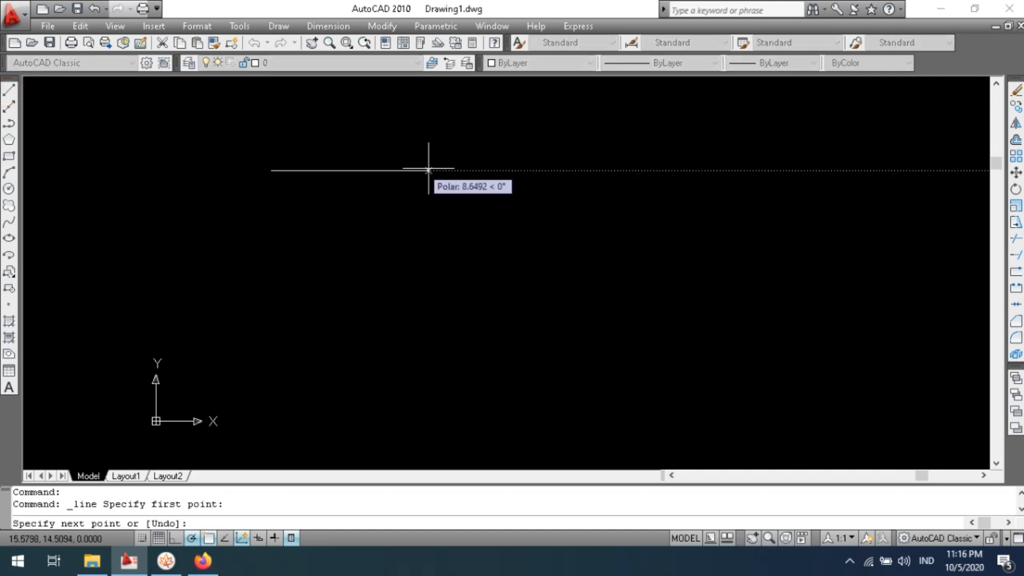
click(480, 170)
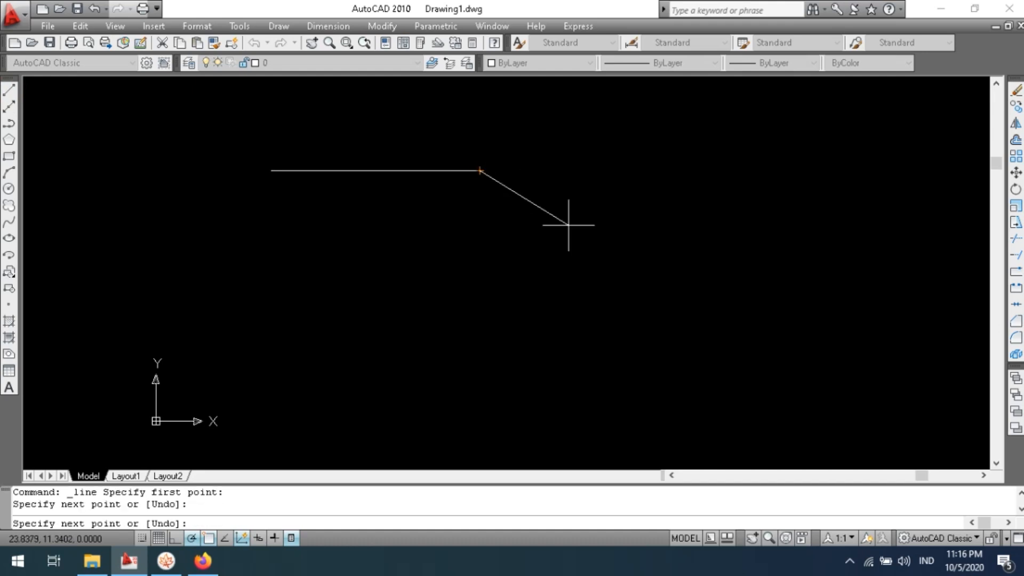
click(650, 284)
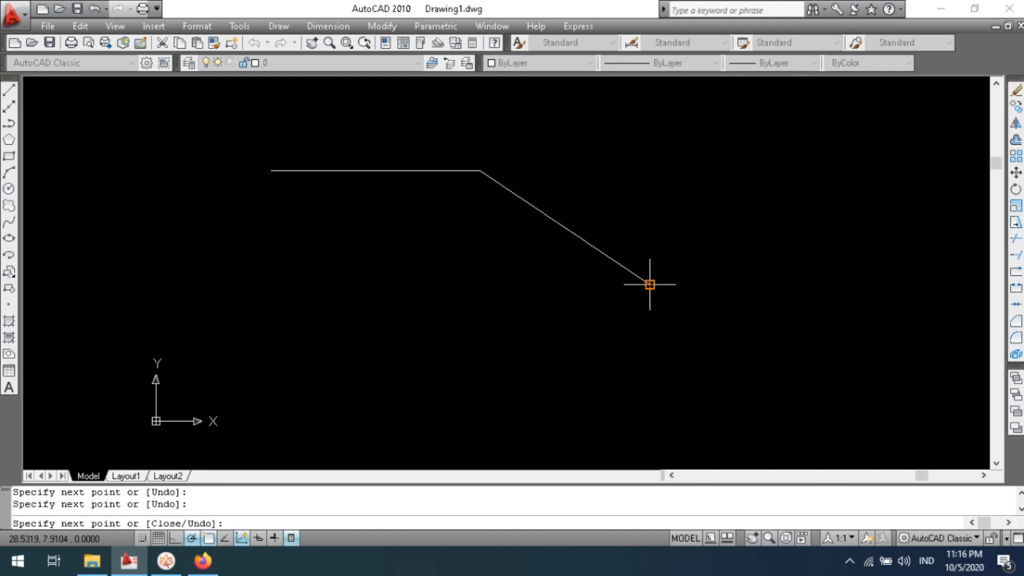
key(Escape)
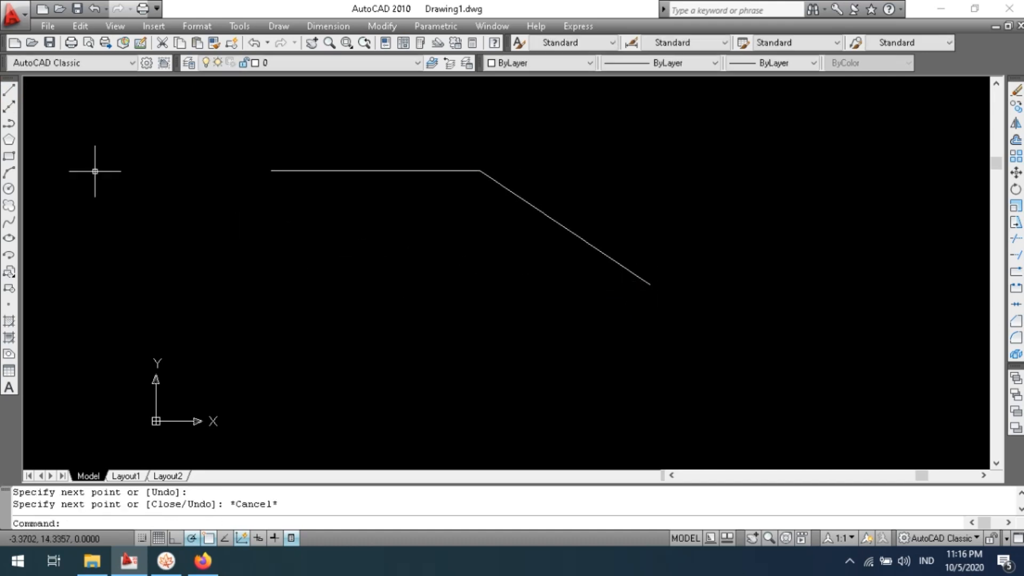
key(Escape)
key(Escape)
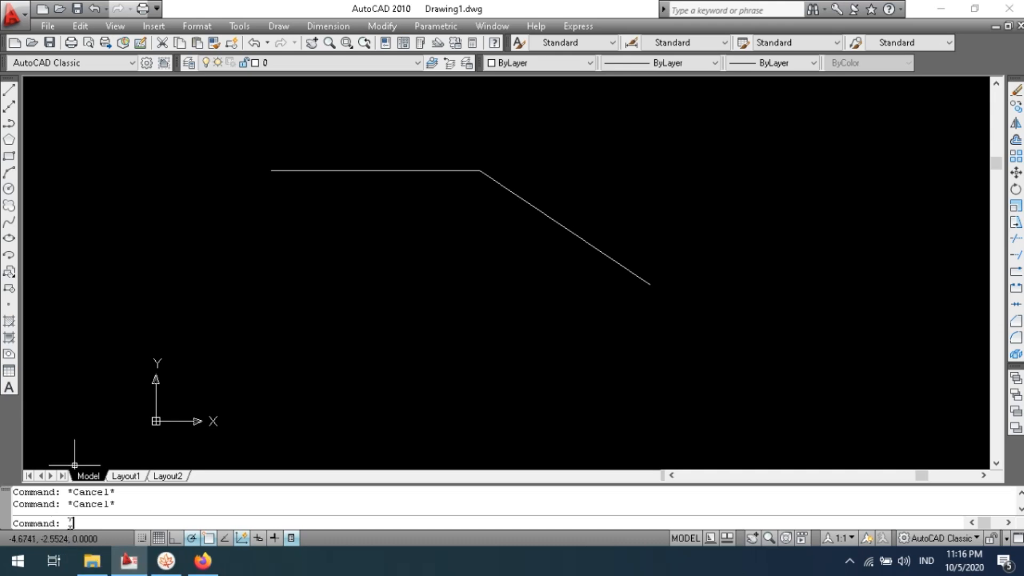
Draw a second connected pair of line segments, horizontal and descending diagonal, below and roughly parallel to the first pair.
key(Return)
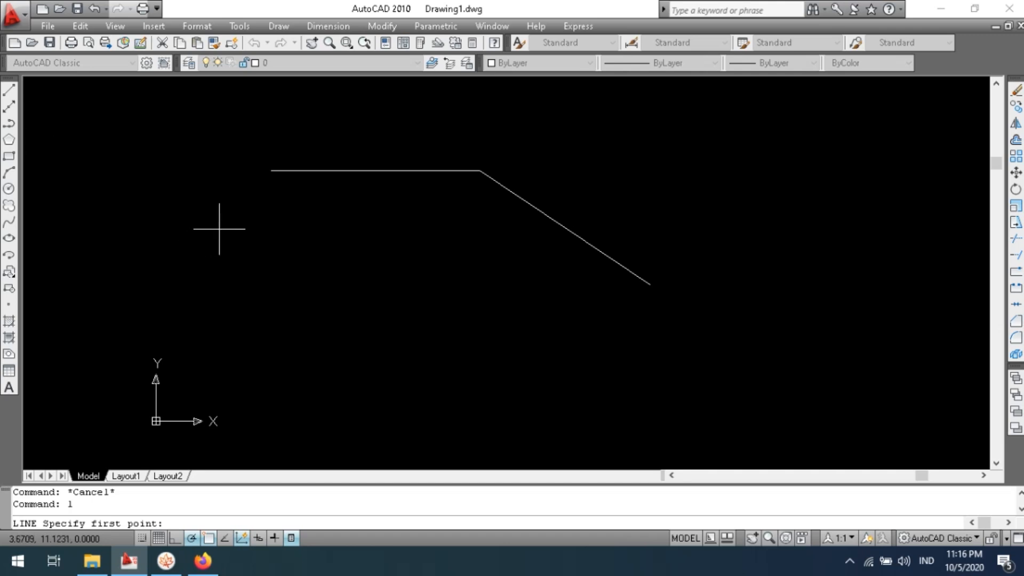
click(270, 214)
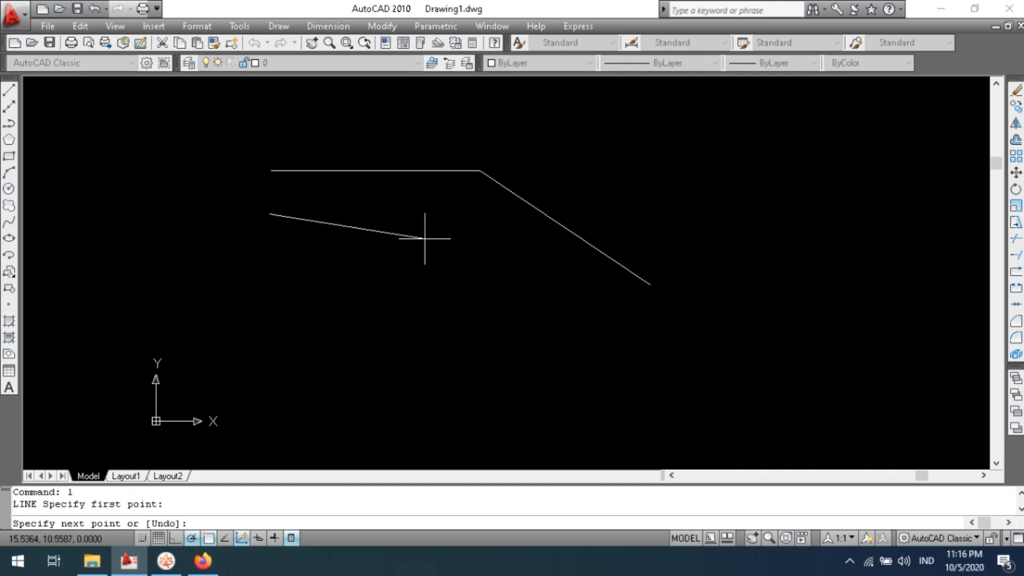
click(458, 214)
click(599, 314)
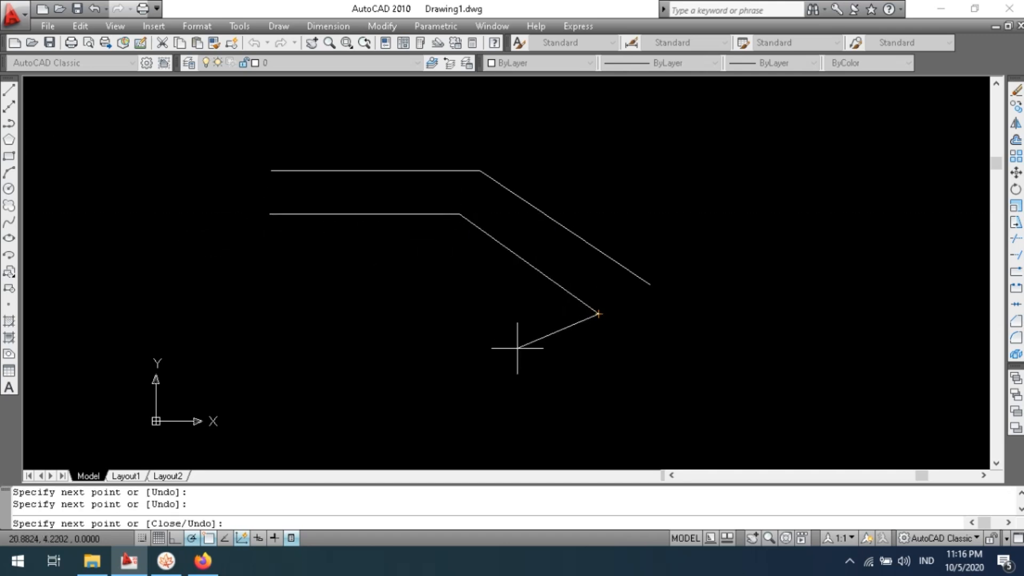
key(Return)
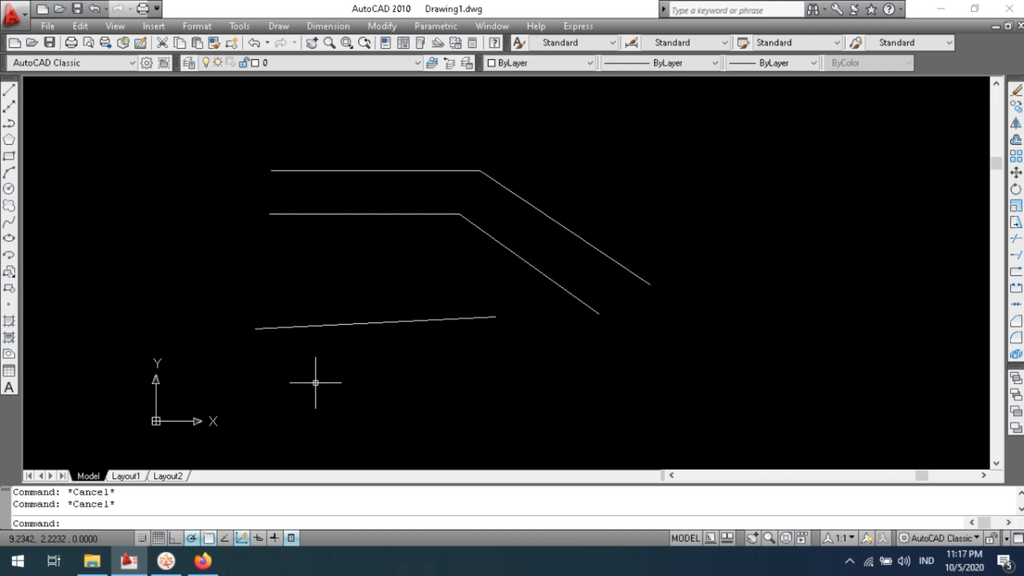
text(l)
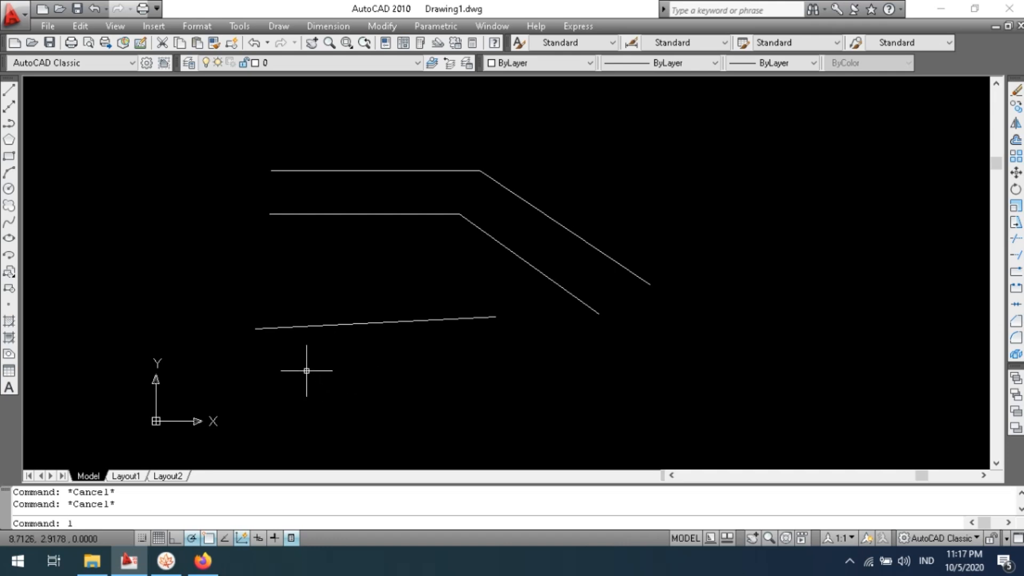
key(Return)
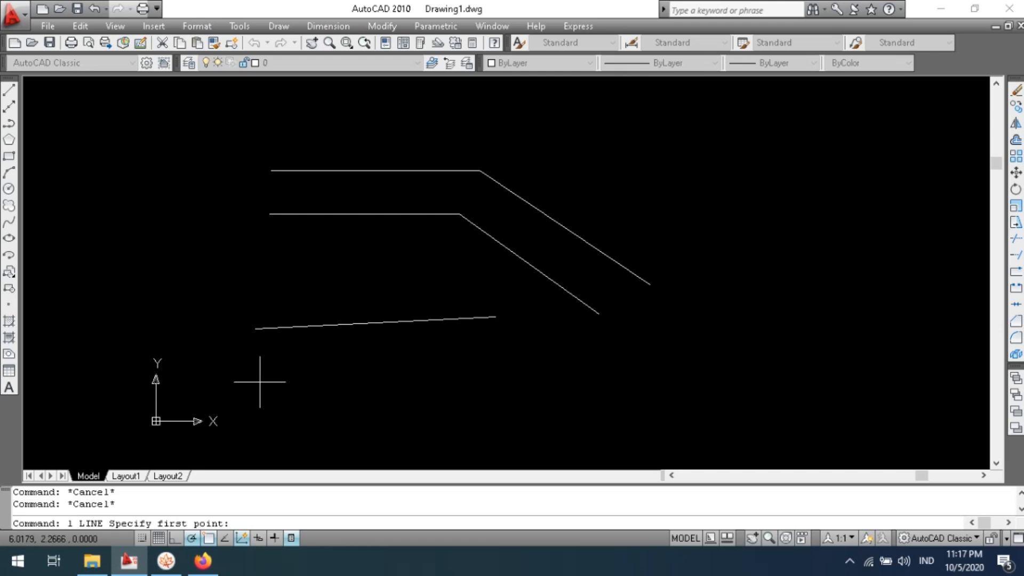
key(Escape)
key(Escape)
Draw a horizontal line beneath the existing lines with Ortho on, and a vertical segment about 15.5 units tall up from its right end.
click(11, 91)
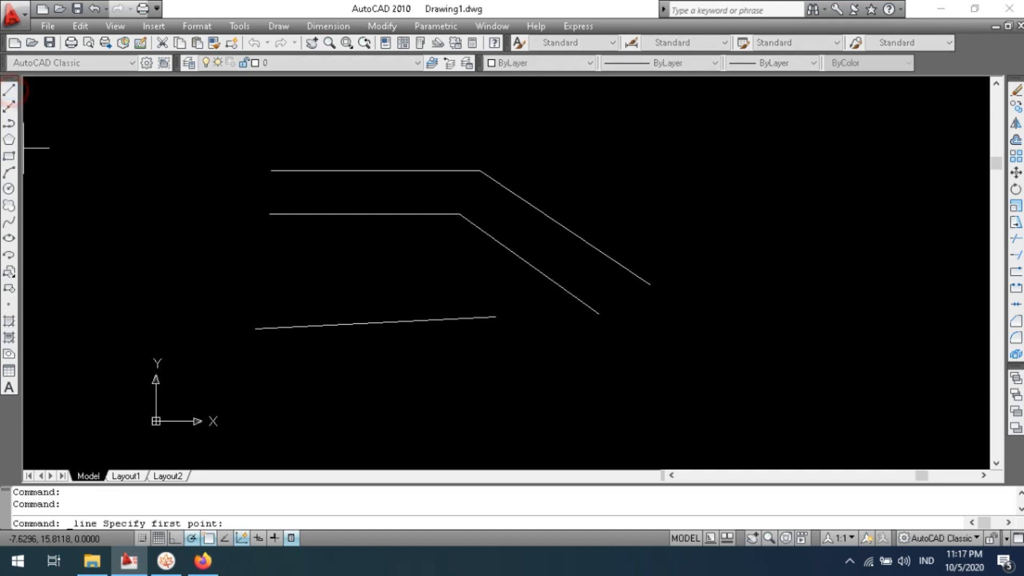
click(262, 389)
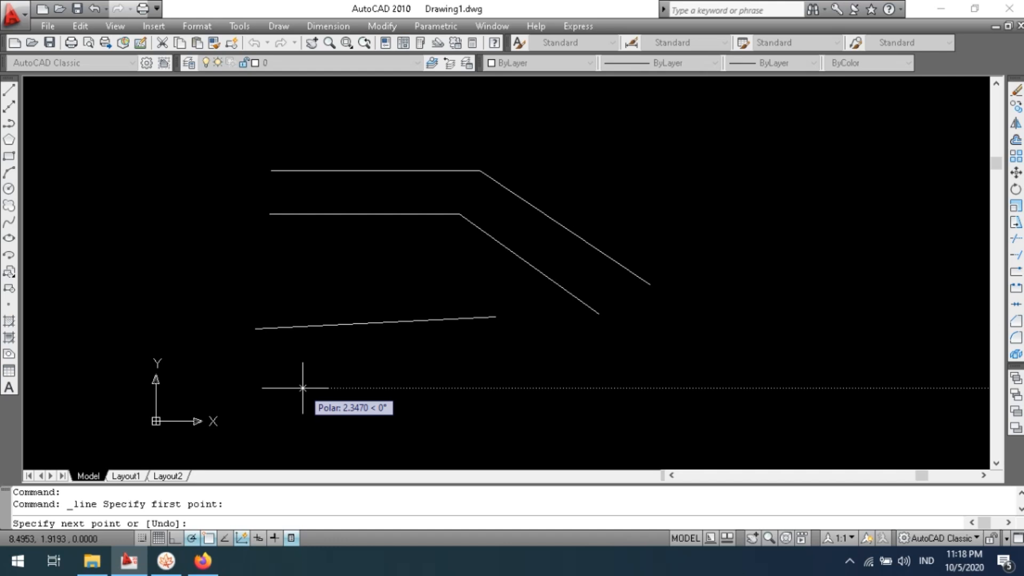
key(F8)
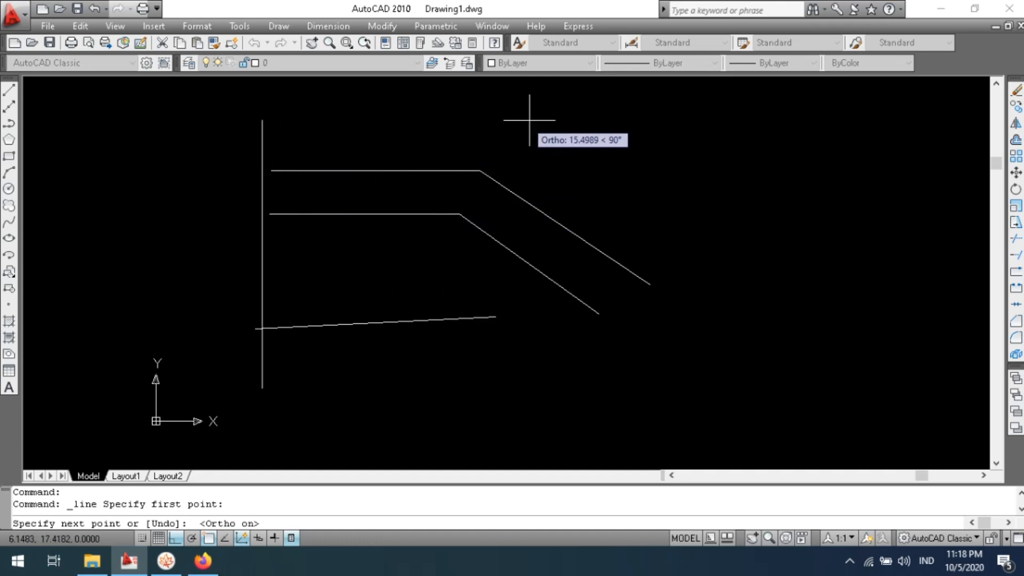
click(592, 122)
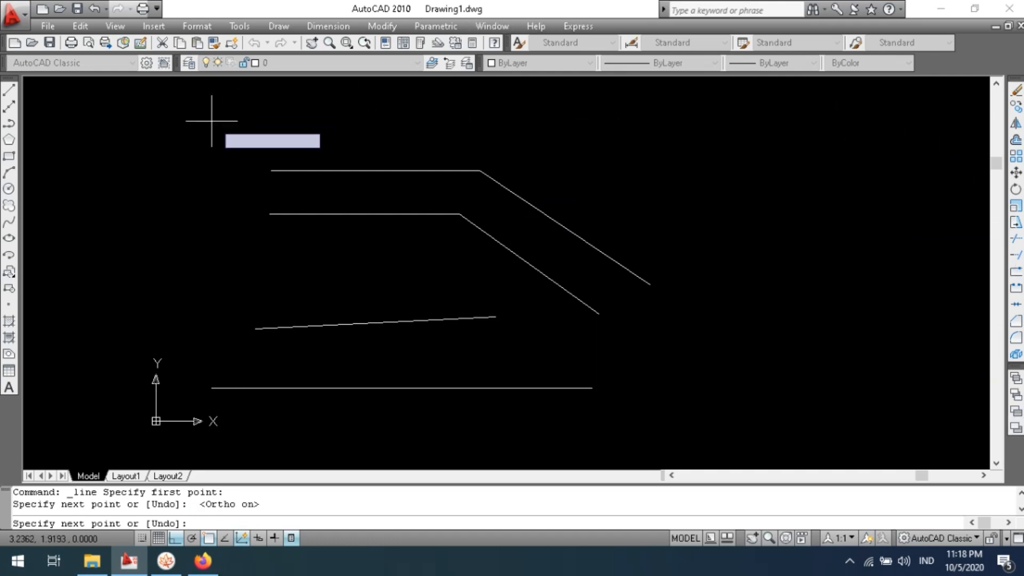
click(432, 119)
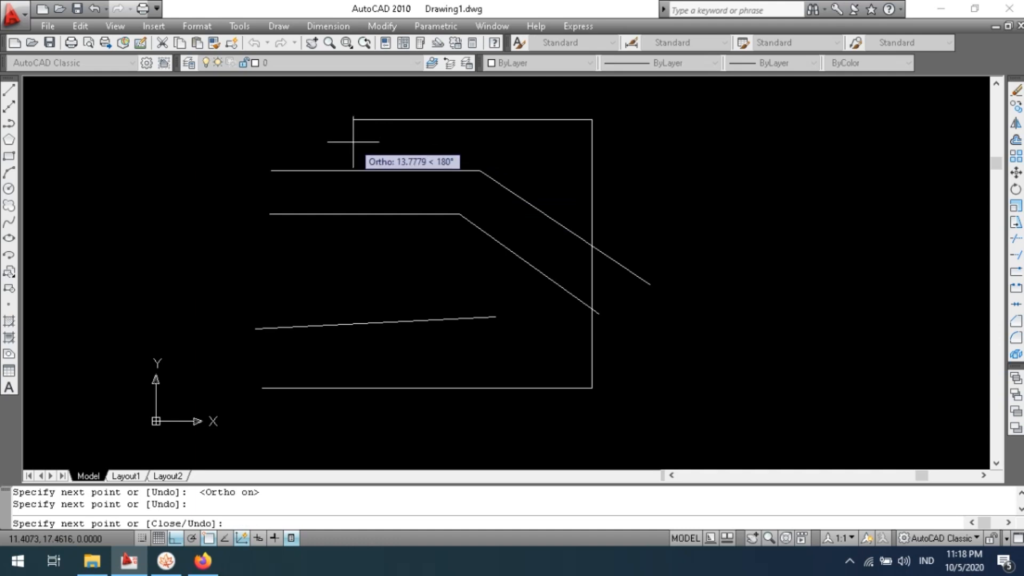
Turn Ortho off and continue the line leftward as a zigzag of three slanted segments.
key(F8)
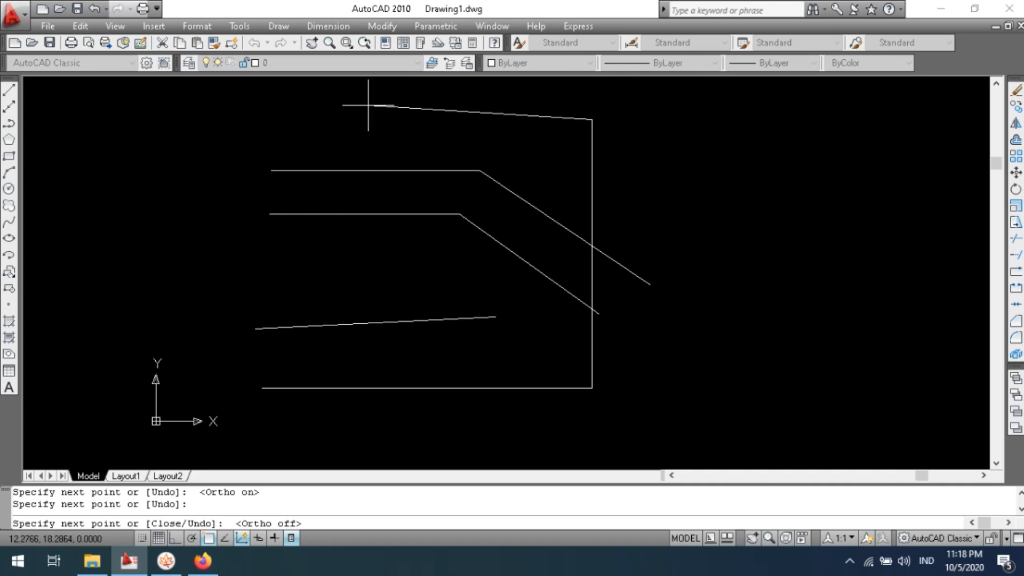
click(331, 291)
click(224, 115)
click(131, 293)
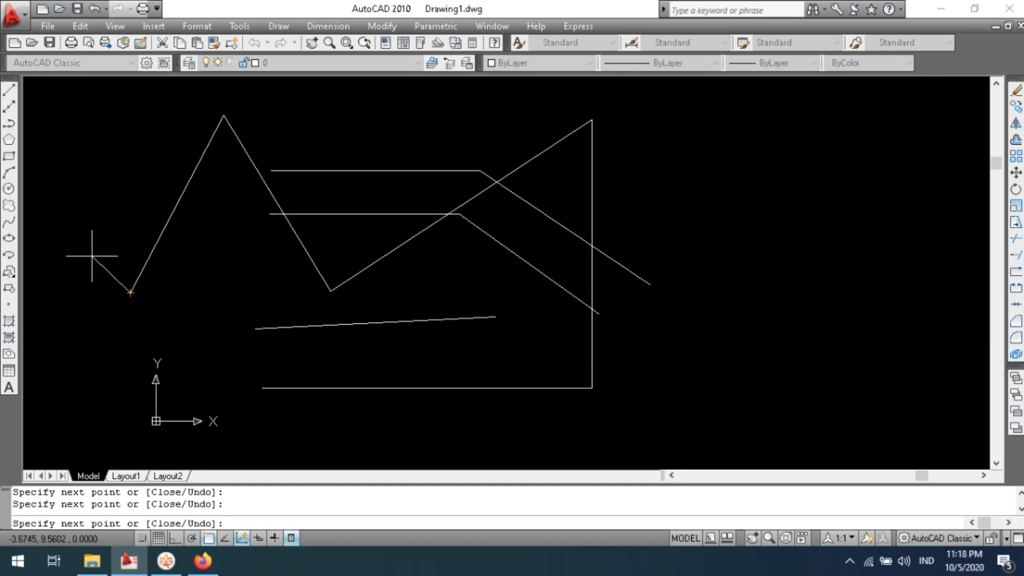
Turn Ortho on and continue the line up, right and up, finishing at the corner of the first line pair.
key(F8)
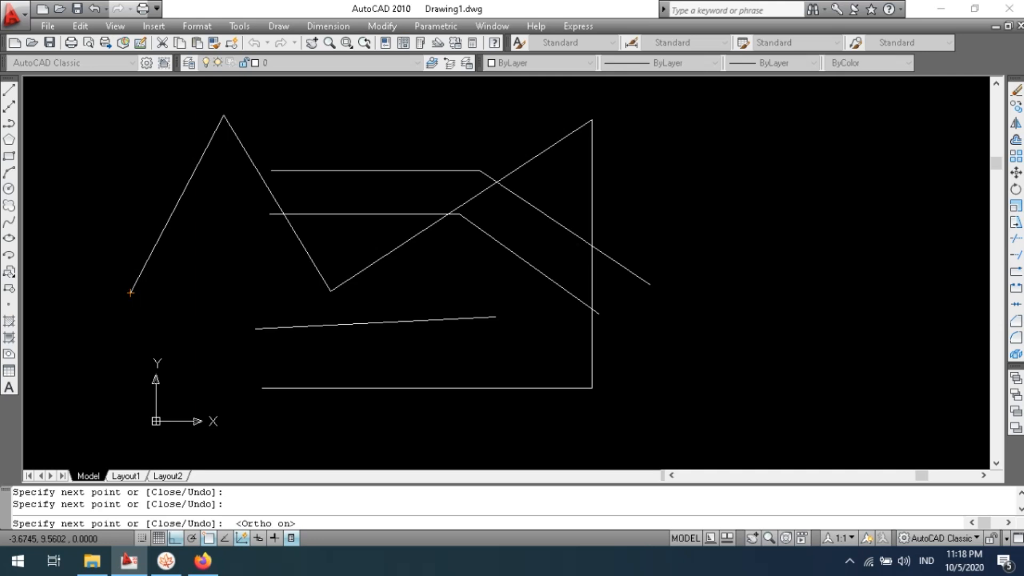
click(106, 138)
click(305, 158)
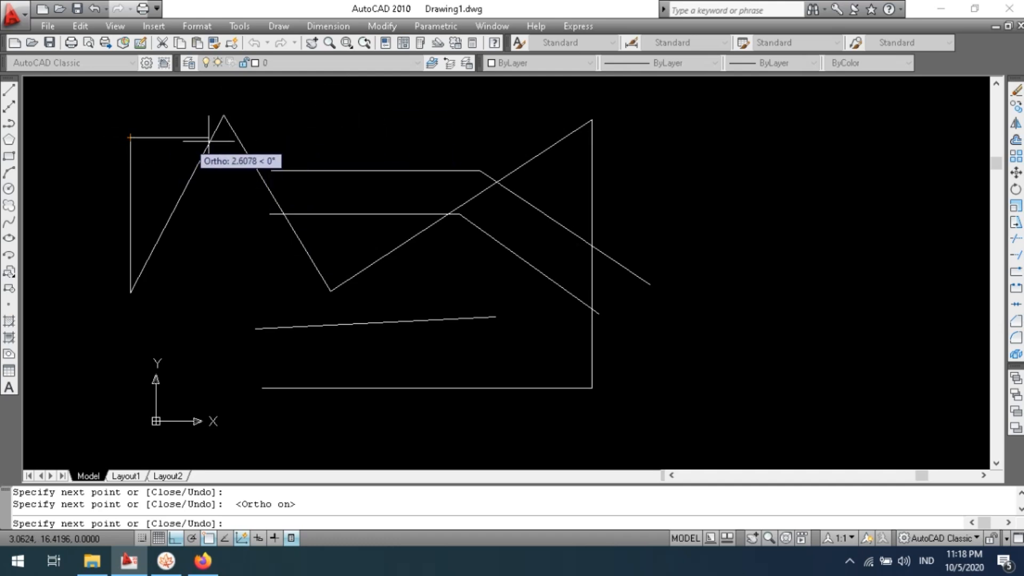
click(353, 95)
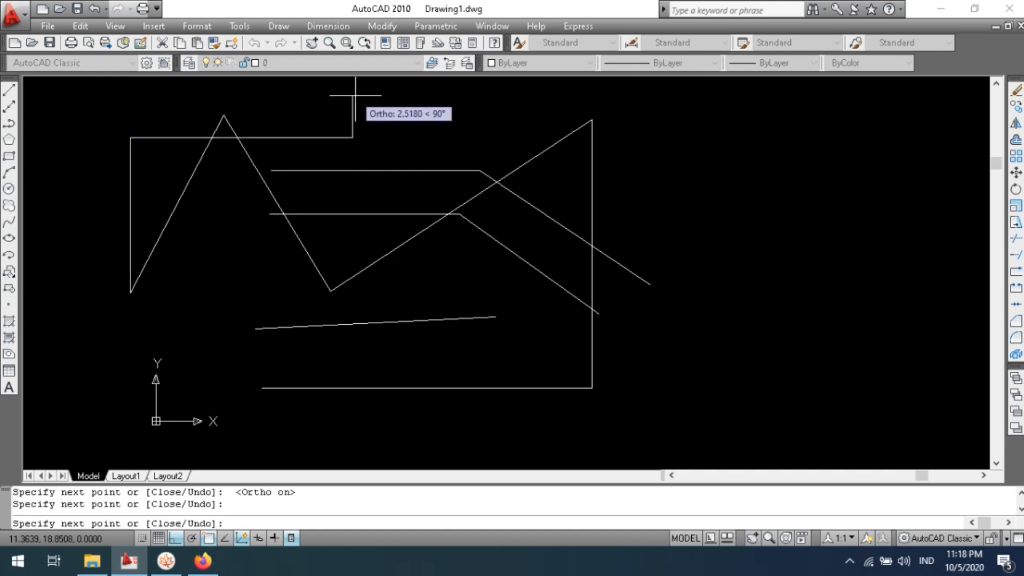
click(352, 95)
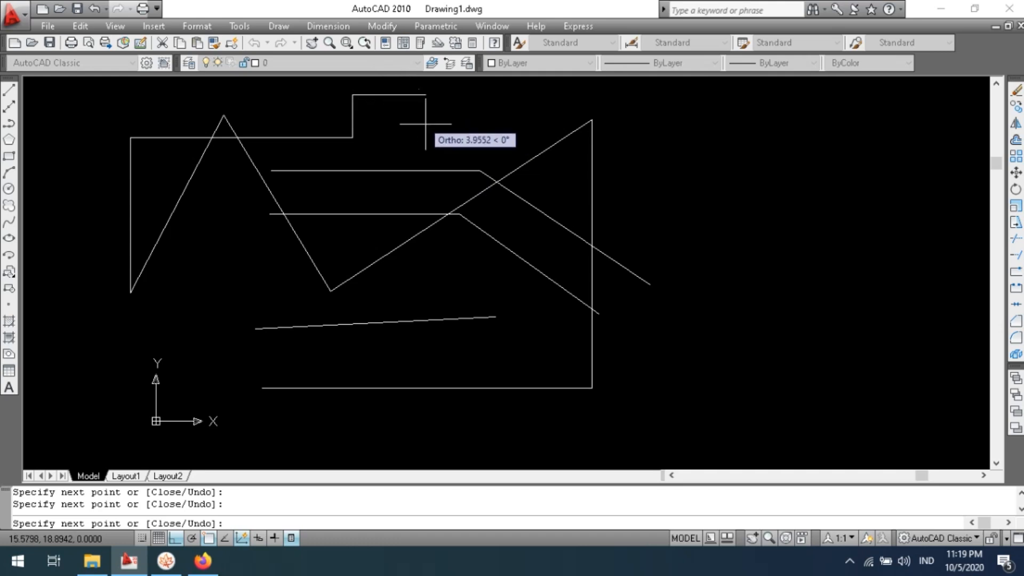
click(480, 170)
key(Return)
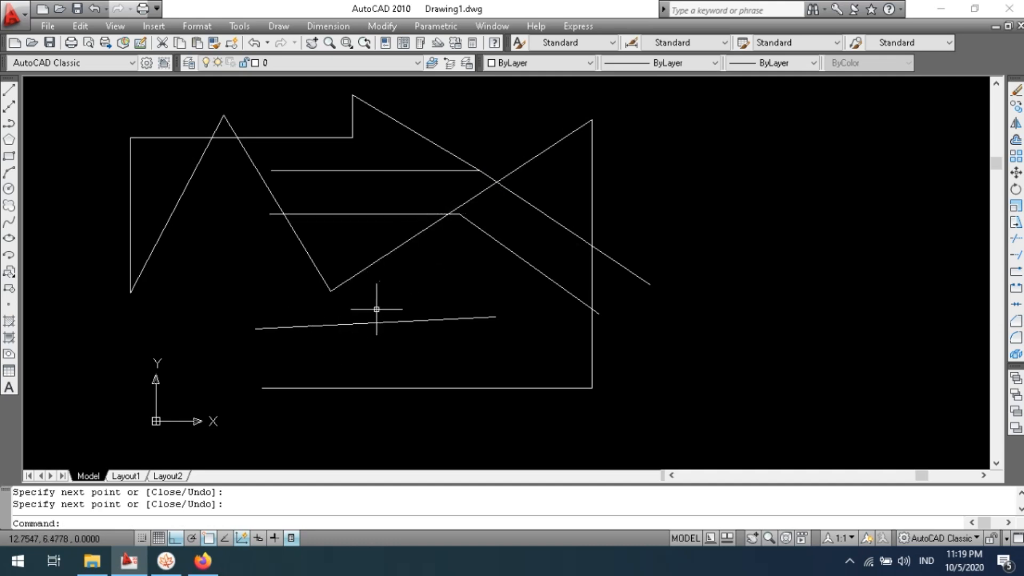
Switch to MindMaple to check the lesson's mind map and return to AutoCAD.
key(alt+Tab)
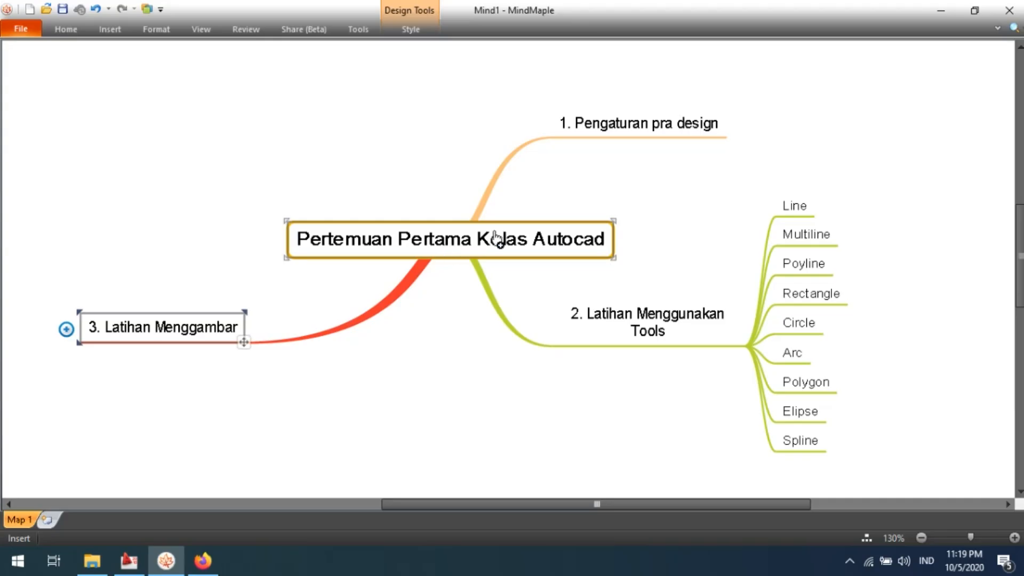
key(alt+Tab)
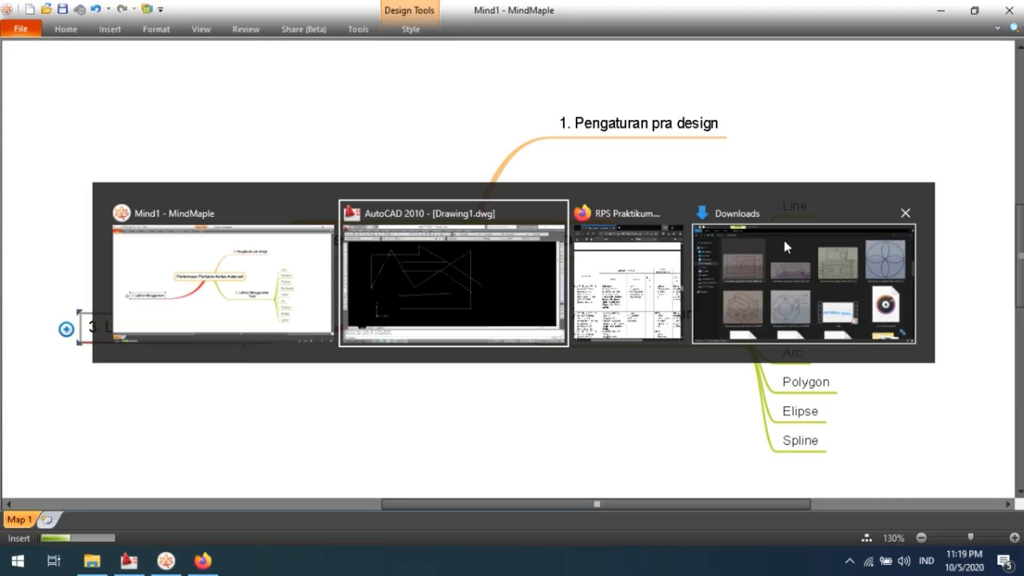
Select all the practice lines with a crossing window and delete them.
click(661, 422)
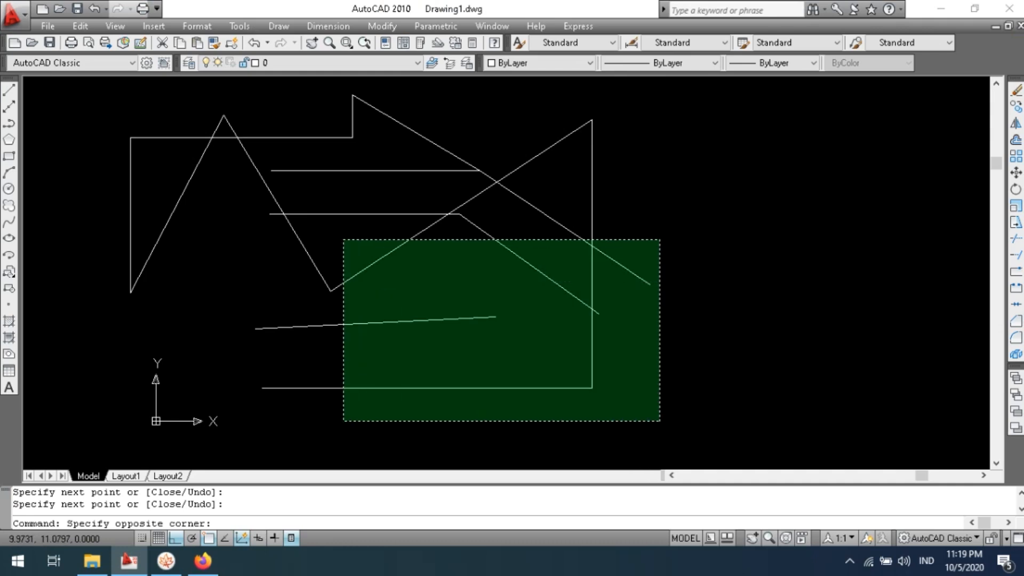
click(94, 128)
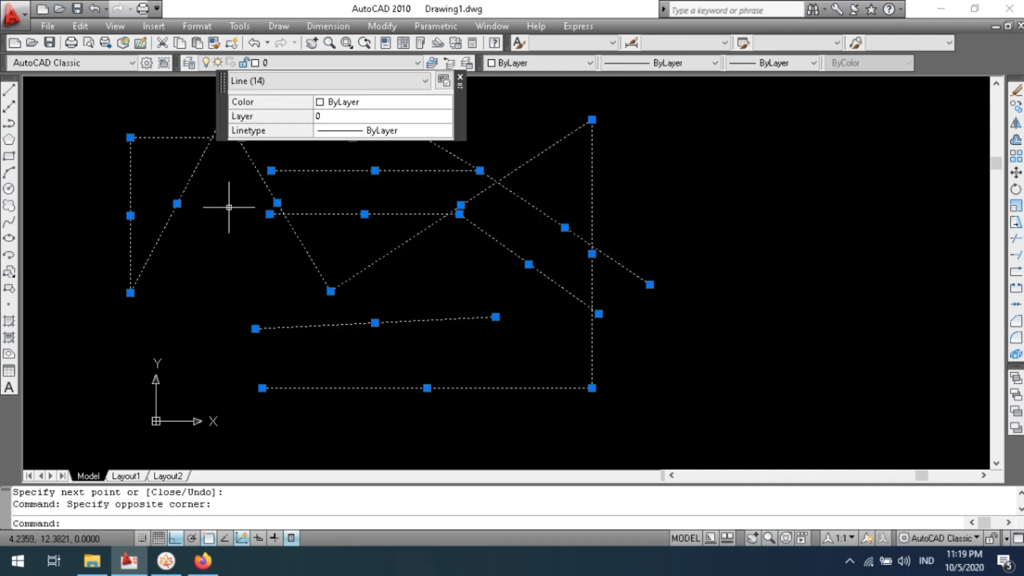
key(Delete)
key(Escape)
key(Escape)
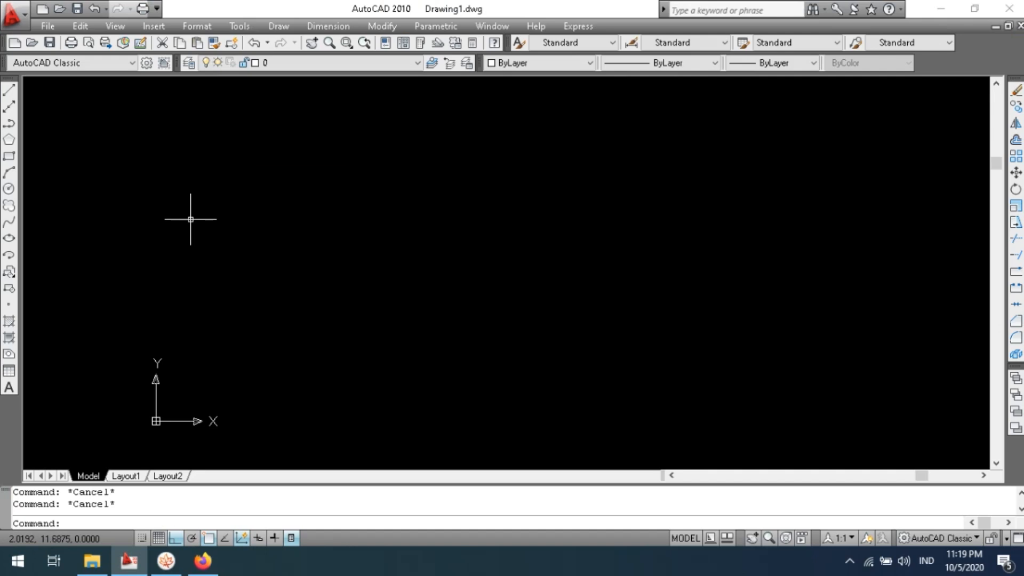
text(1)
key(Escape)
key(Escape)
key(Escape)
Draw a single horizontal line in the upper part of the drawing, ending at about (16.4, 14.7).
text(l)
key(Return)
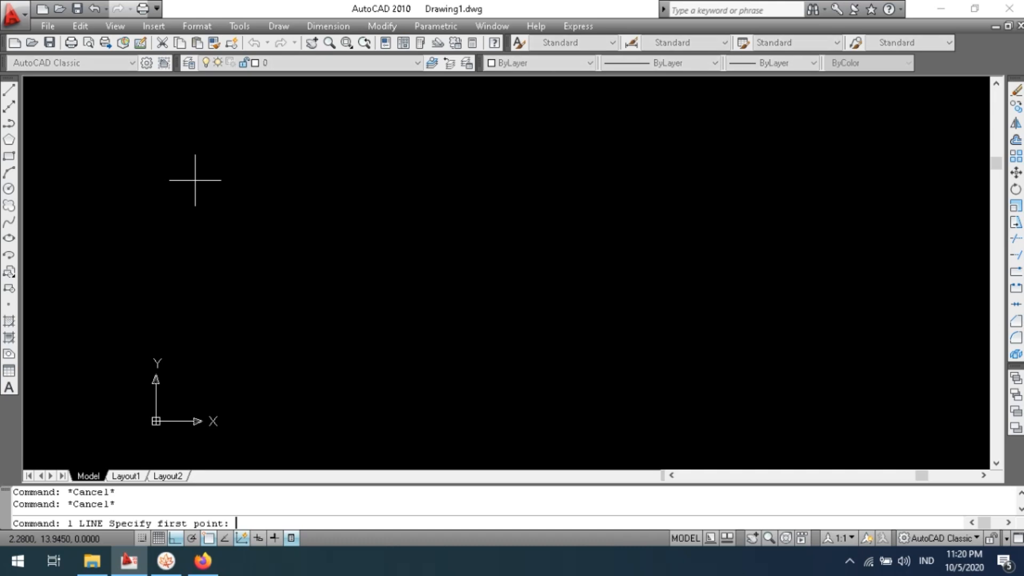
click(179, 167)
click(440, 167)
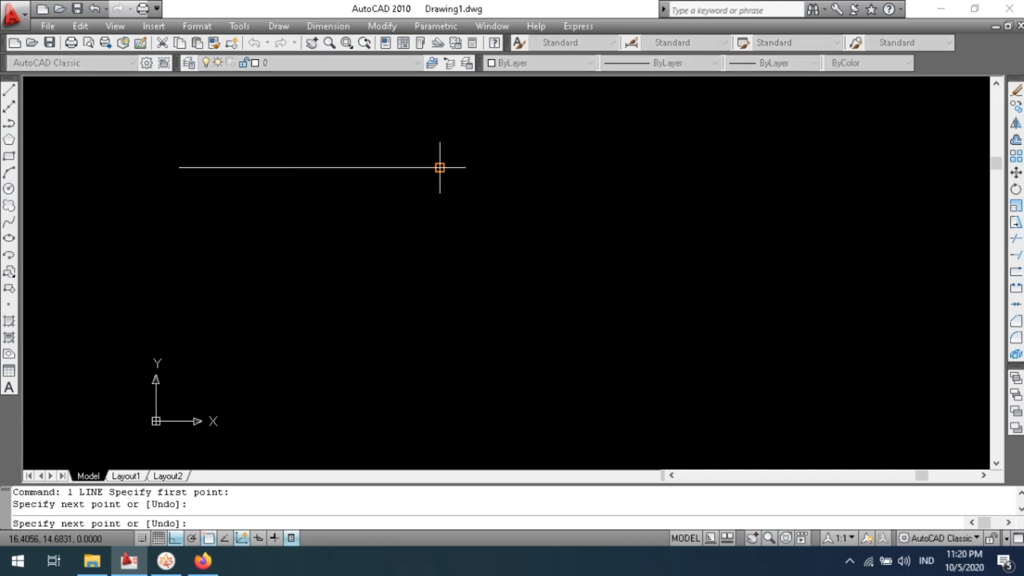
key(Return)
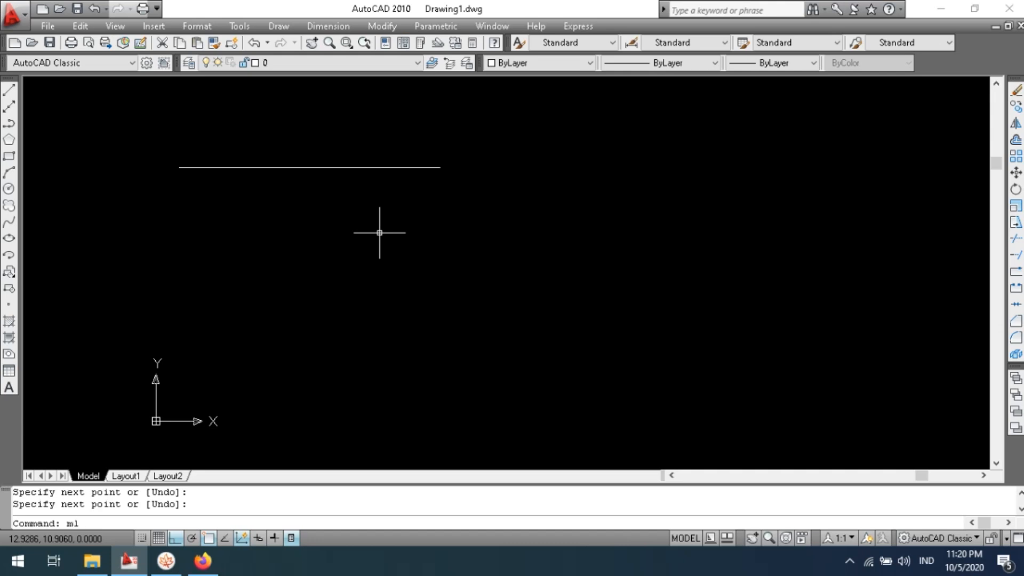
Draw a rectangular outline with Multiline below the single line, going right, down, left and back up to the starting corner.
text(ml)
key(Return)
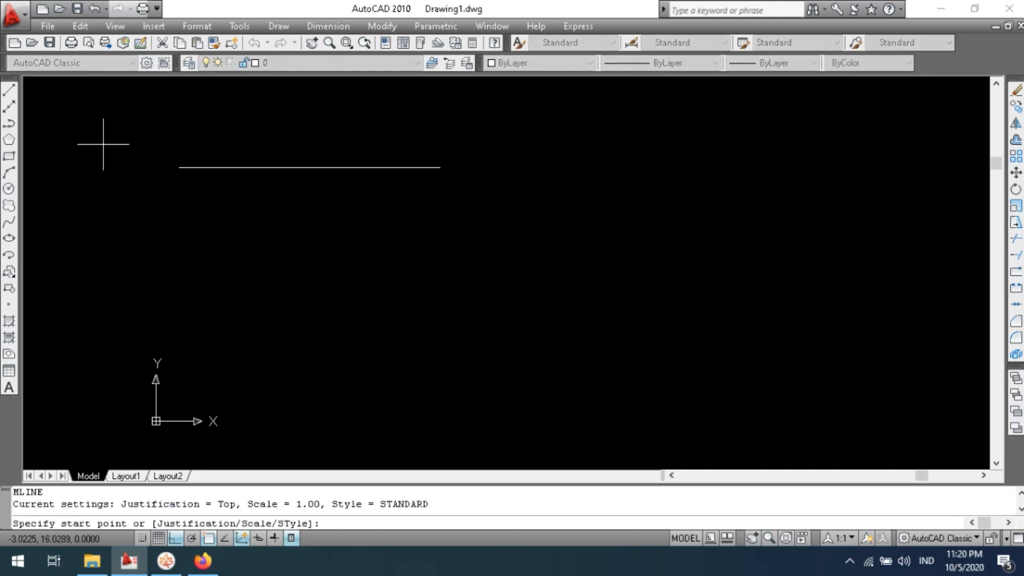
click(173, 245)
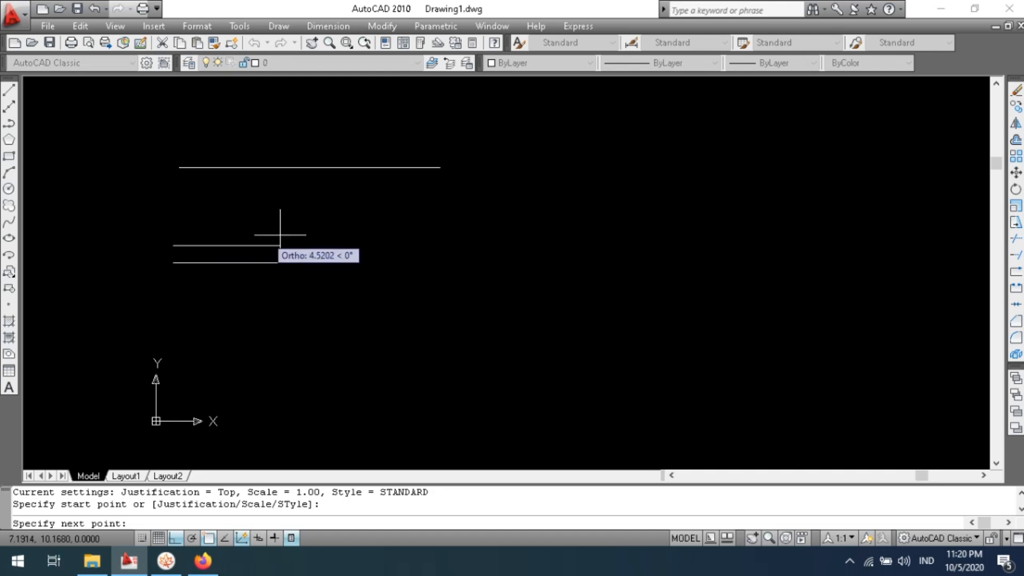
click(454, 240)
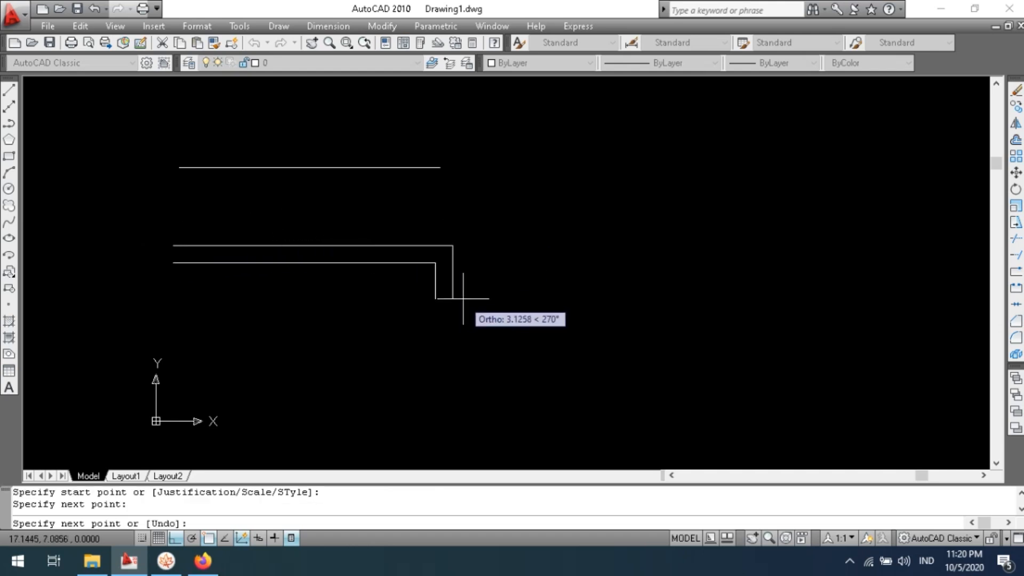
click(443, 363)
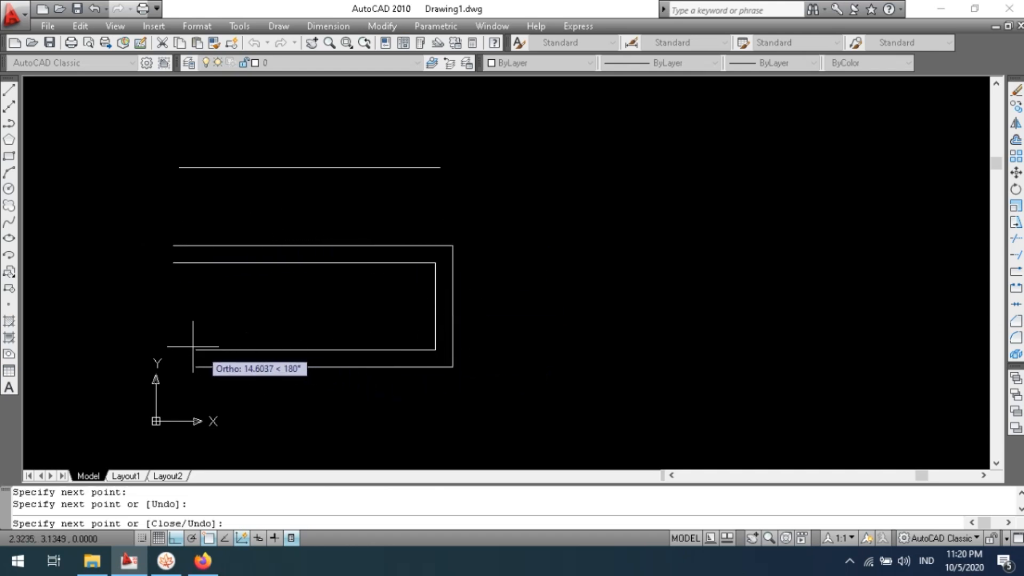
click(172, 341)
click(171, 246)
key(Escape)
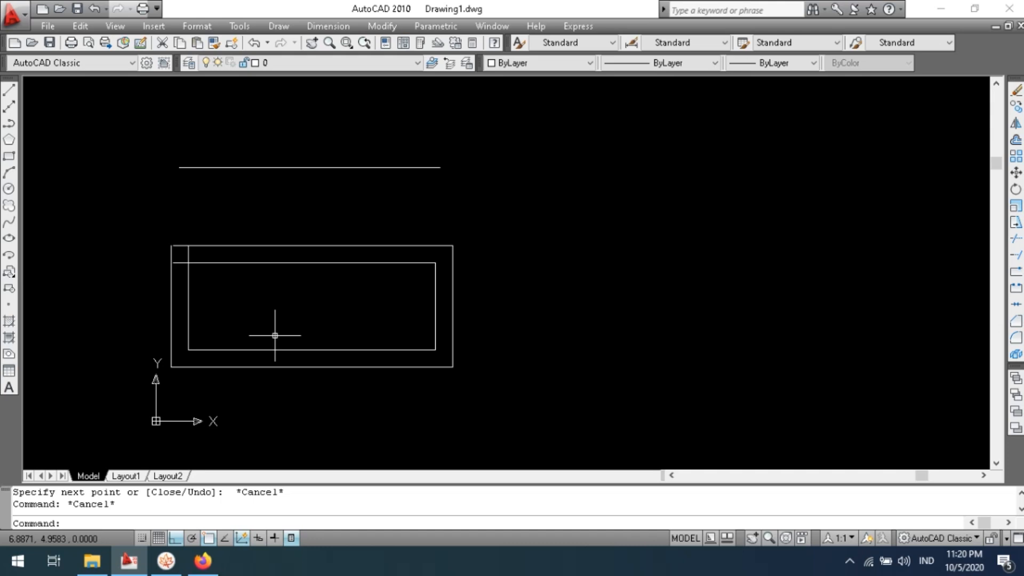
Set the multiline scale to 3 and draw a short horizontal multiline below the rectangle, starting at about (5.1, 0.7).
key(Return)
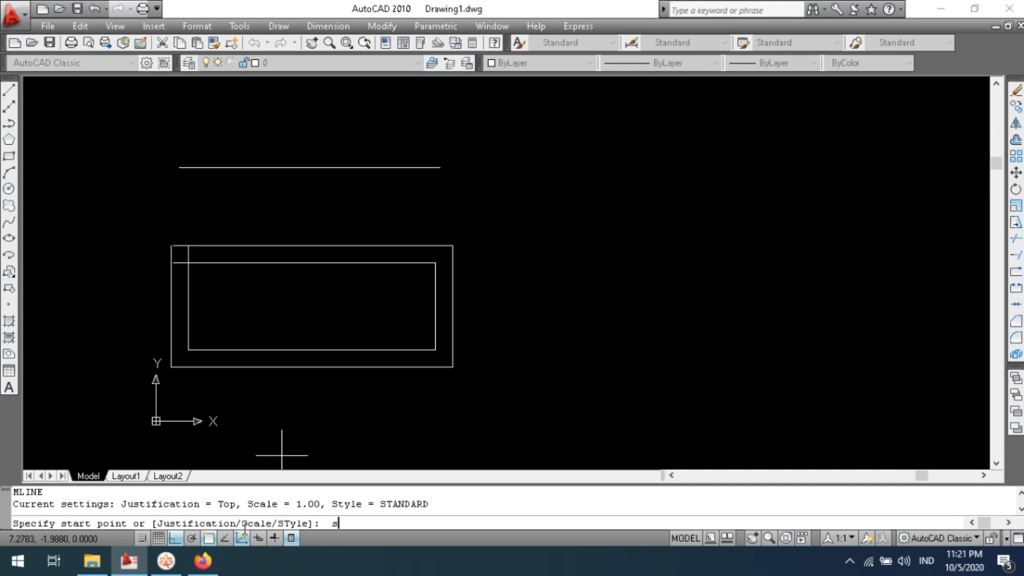
key(Return)
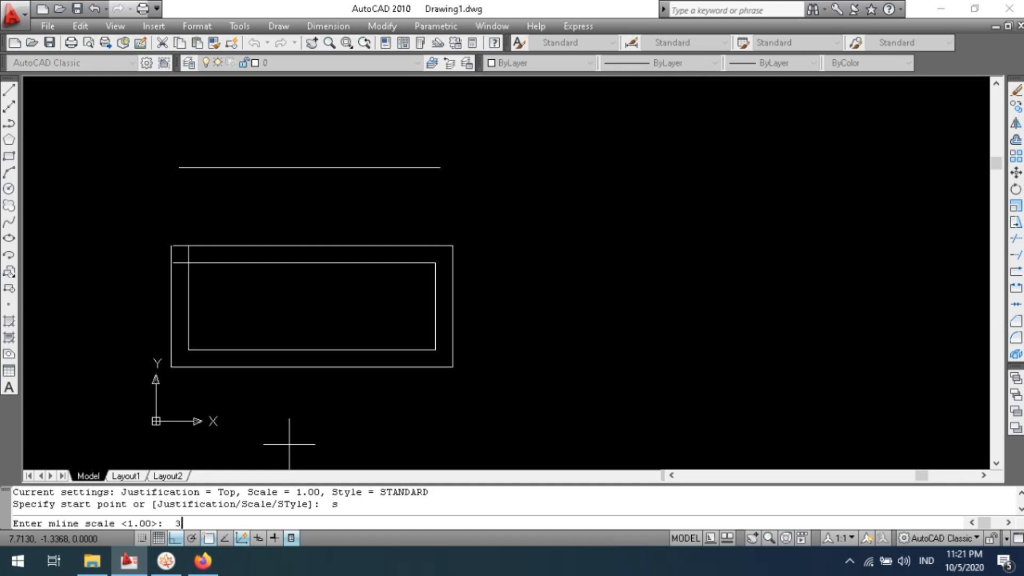
key(Return)
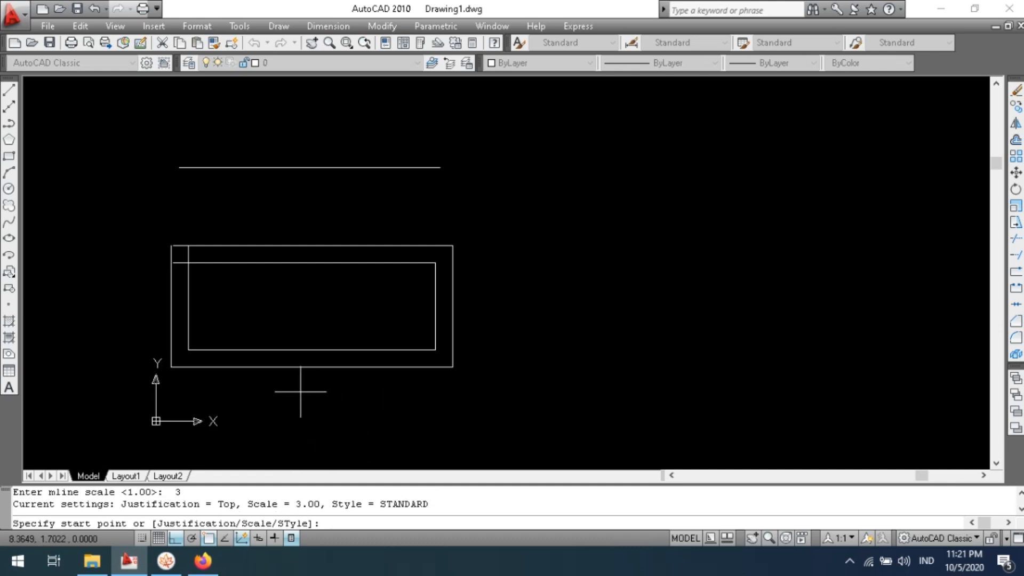
click(245, 408)
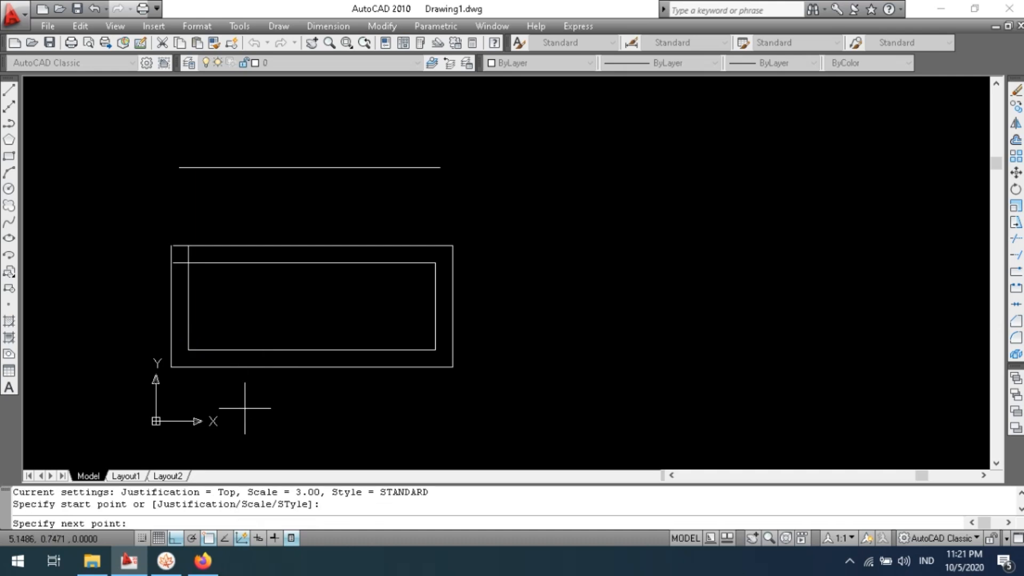
click(380, 427)
key(Return)
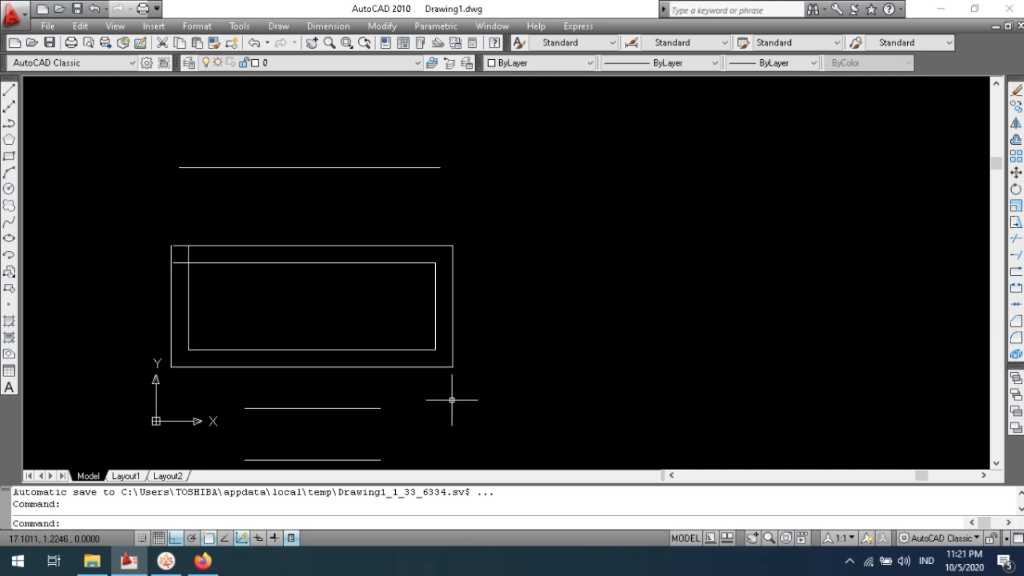
Switch to MindMaple to check the lesson's tool list and return to AutoCAD.
key(alt+Tab)
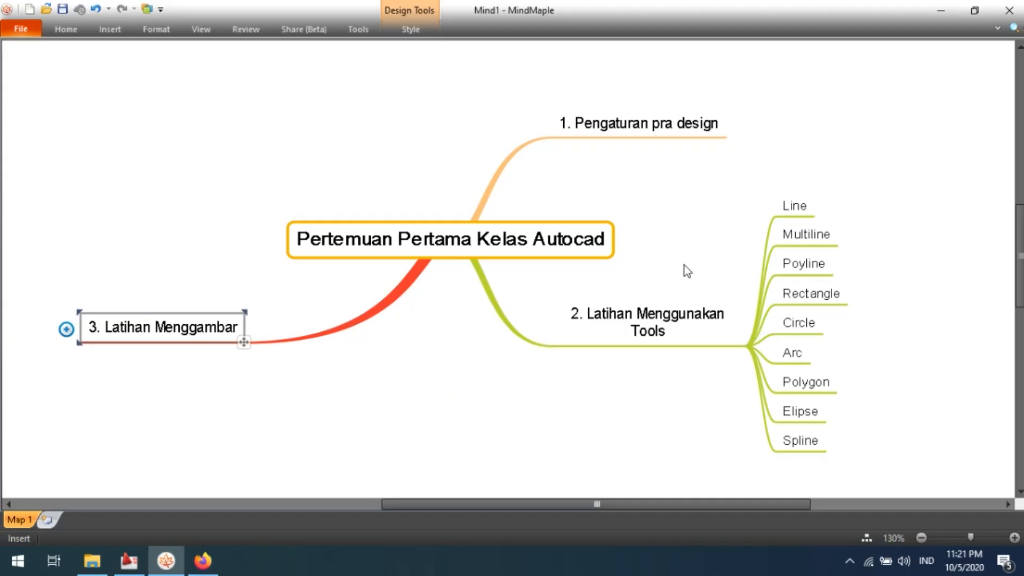
key(alt+Tab)
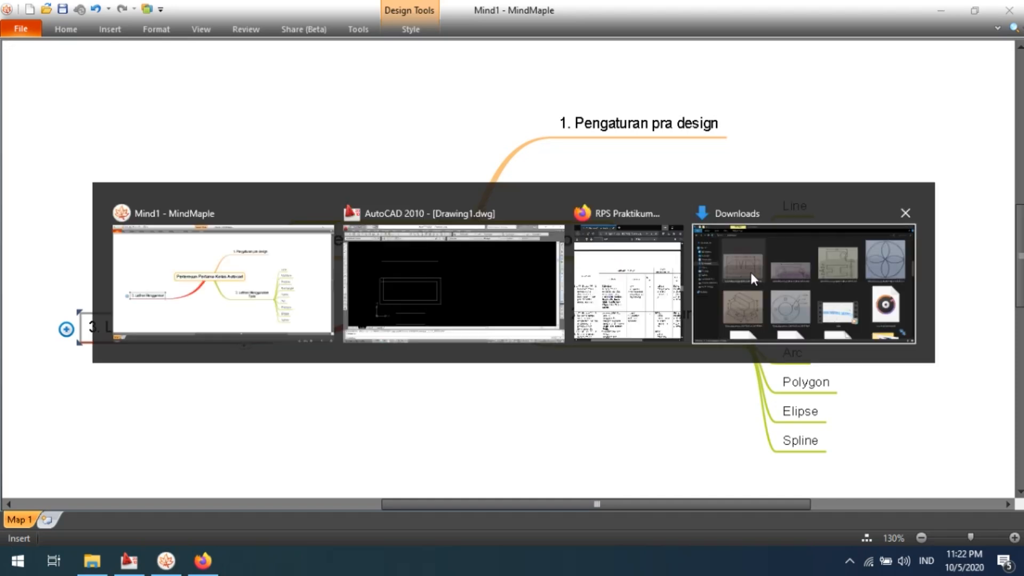
scroll(379, 230, down, 2)
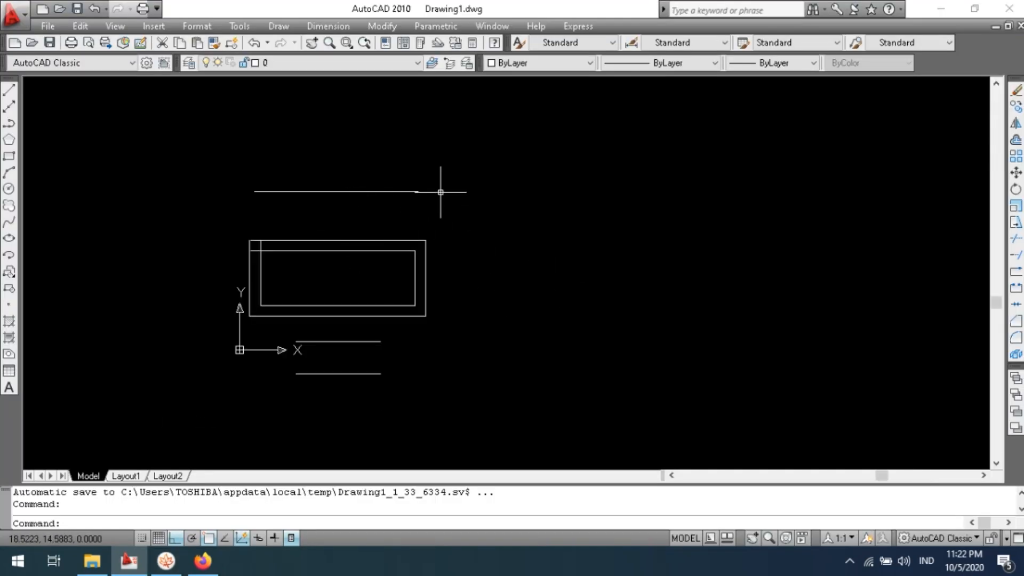
scroll(474, 171, up, 2)
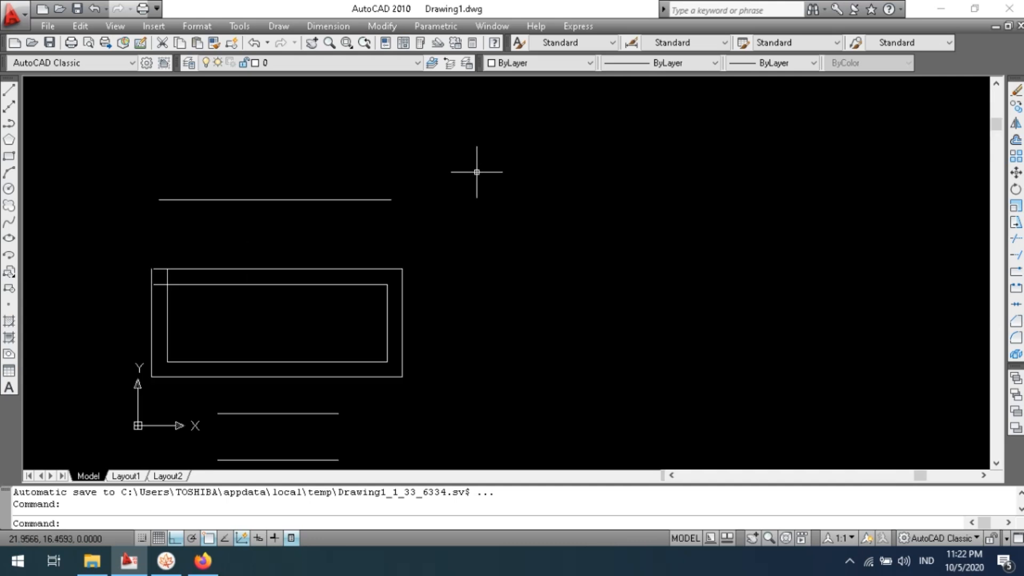
text(l)
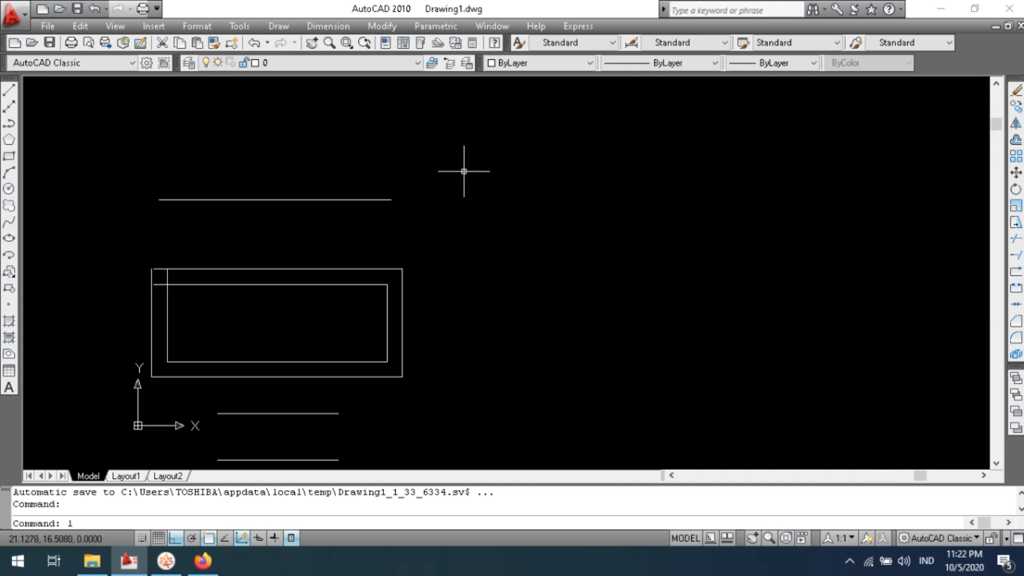
key(Escape)
key(Escape)
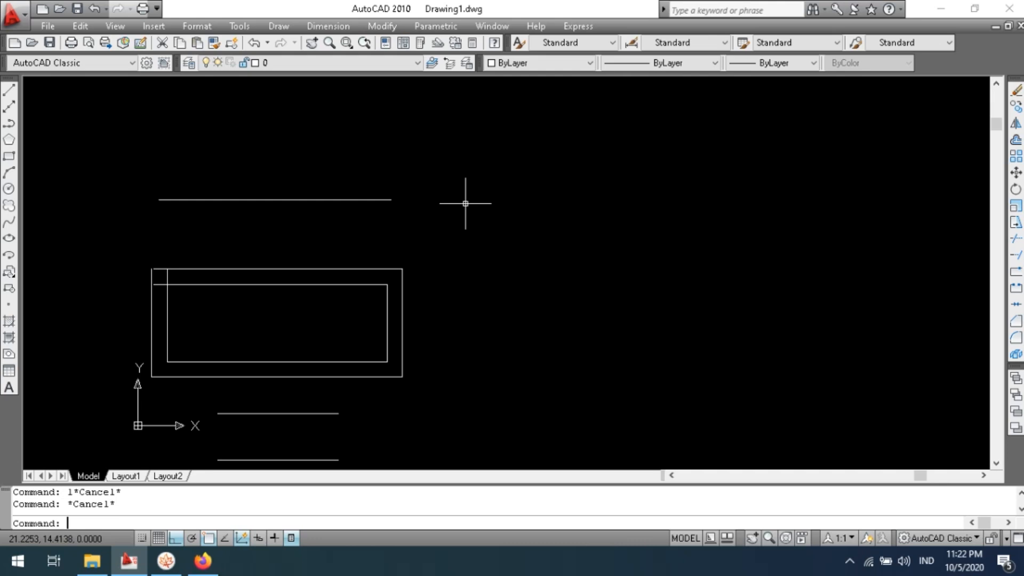
Draw a stepped shape with four Line segments to the right of the multilines, going right, down, left and down.
text(l)
key(Return)
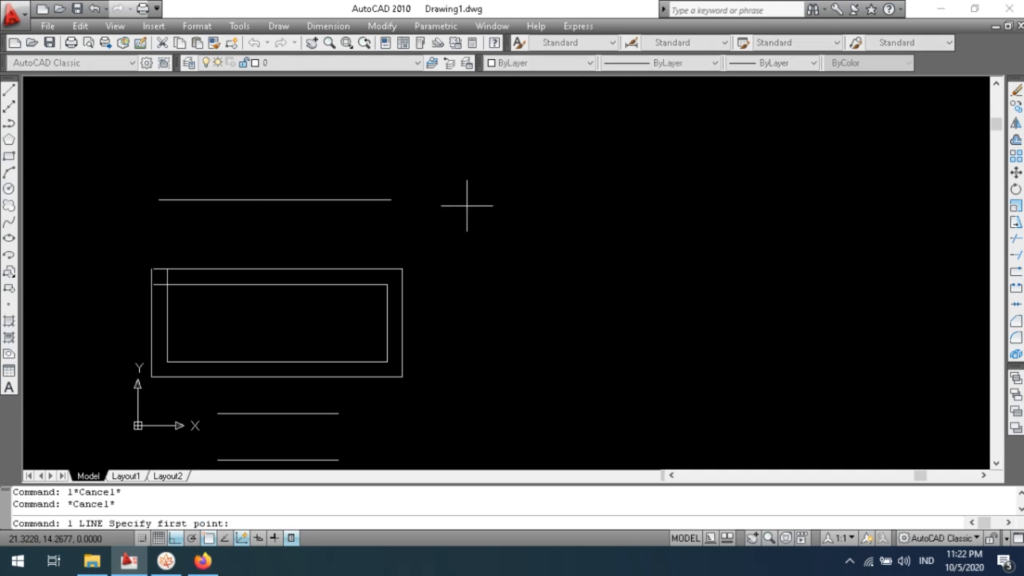
click(483, 159)
click(737, 159)
click(737, 284)
click(565, 284)
click(565, 392)
key(Escape)
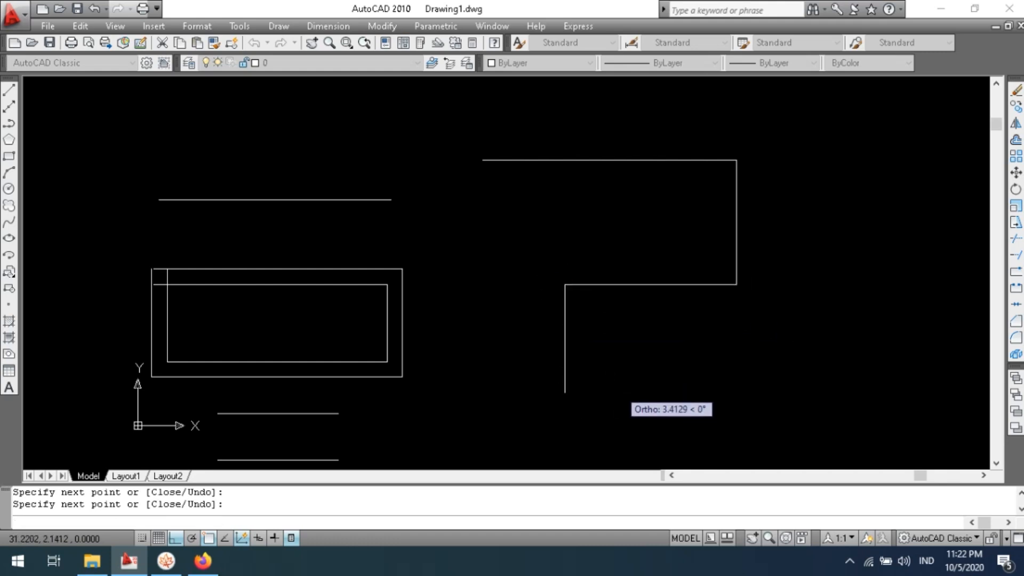
key(Escape)
key(Escape)
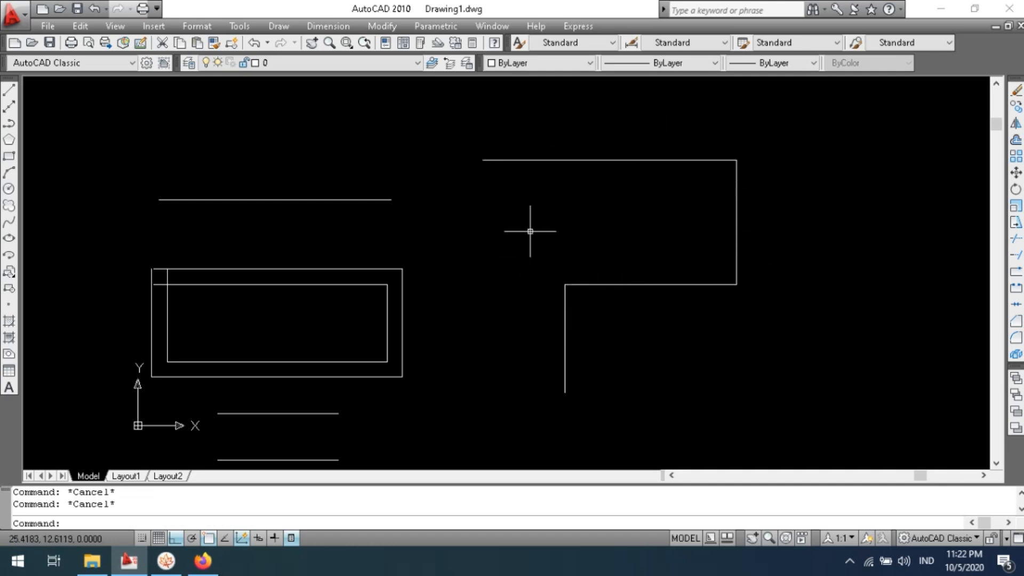
Select the four segments of the stepped line shape one by one to examine whether they are separate objects, and clear the selection.
click(562, 160)
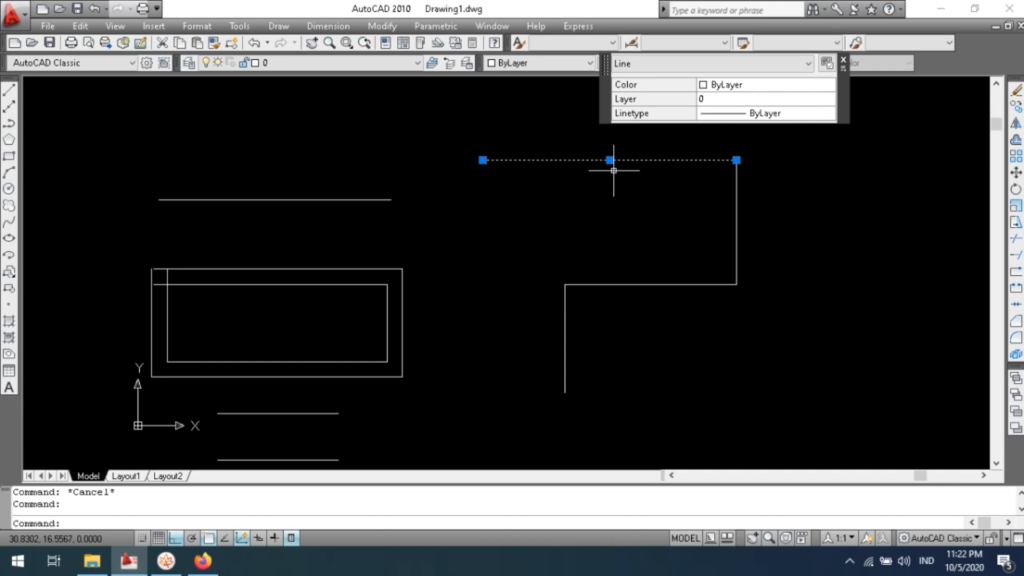
click(737, 219)
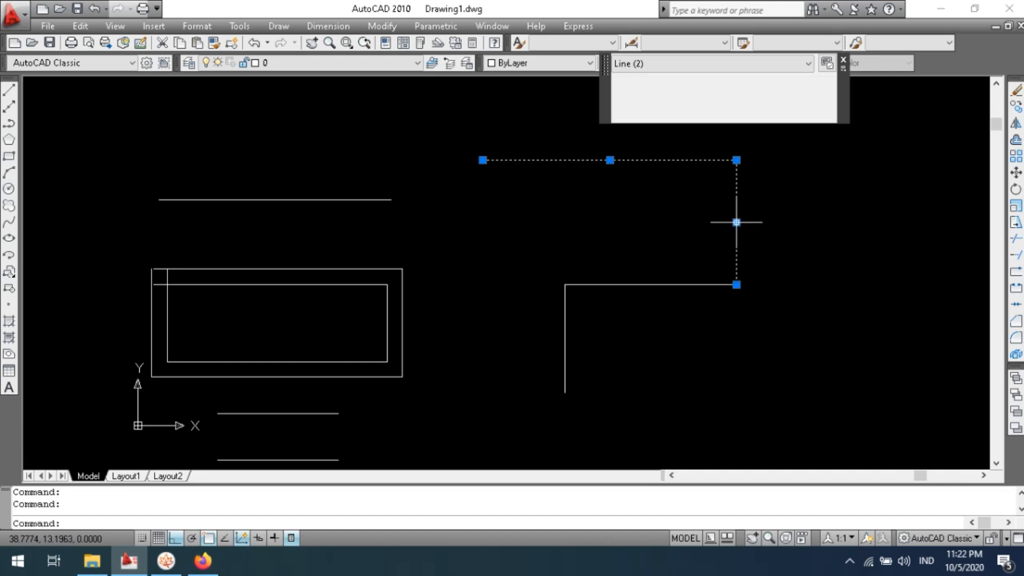
click(647, 285)
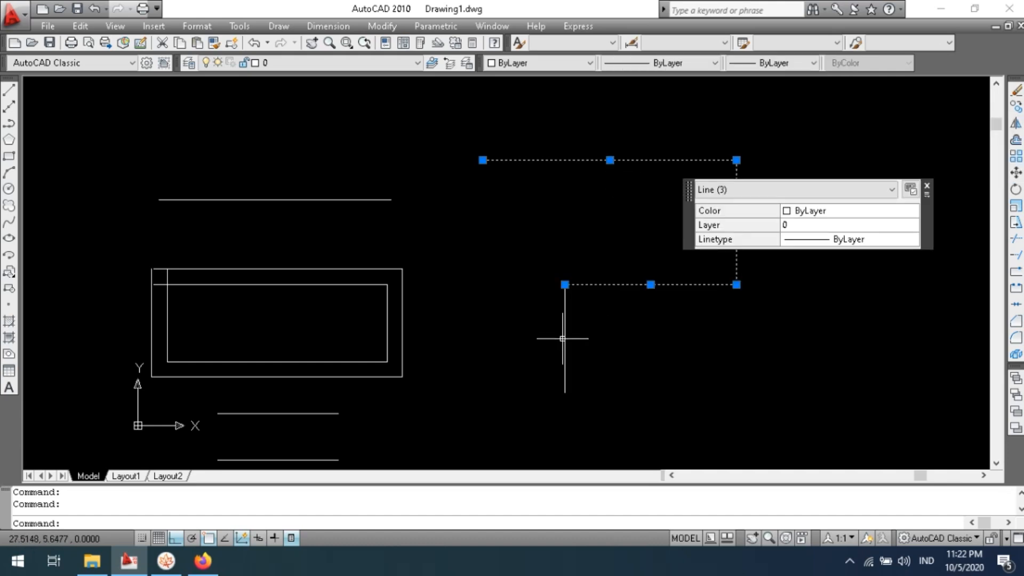
click(565, 339)
key(Escape)
key(Escape)
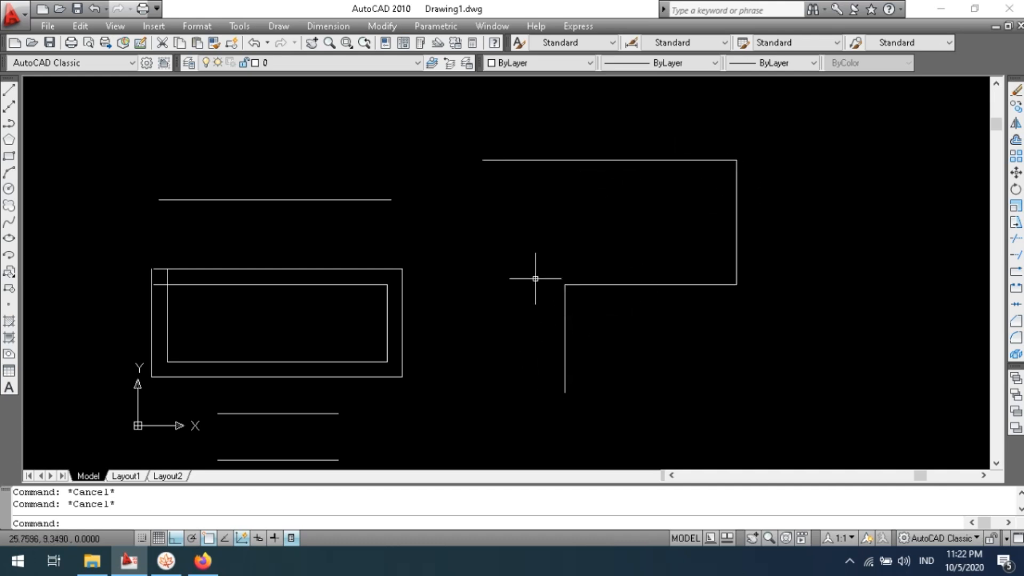
Select only the two horizontal segments of the stepped line shape, then clear the selection.
click(636, 162)
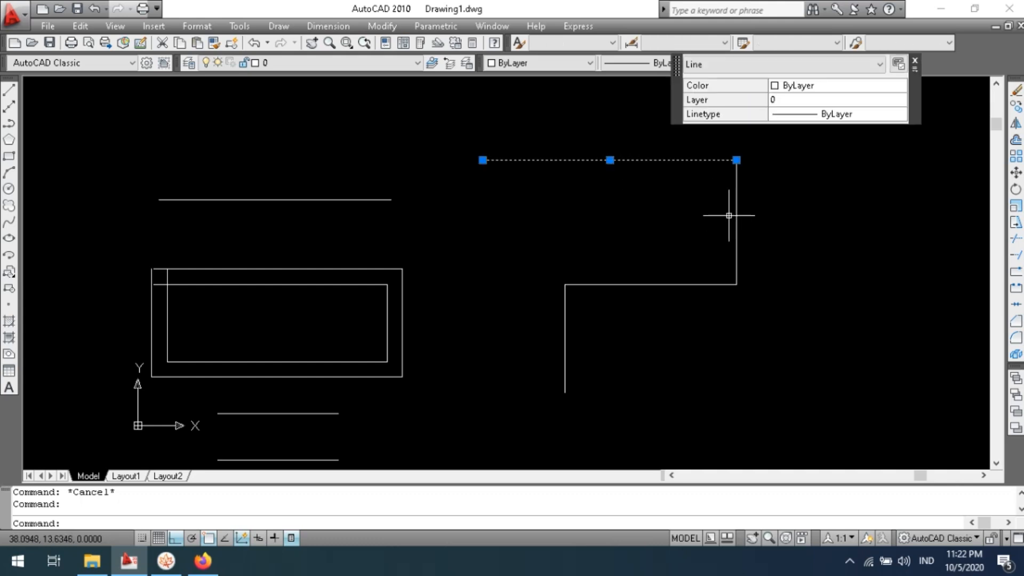
click(659, 285)
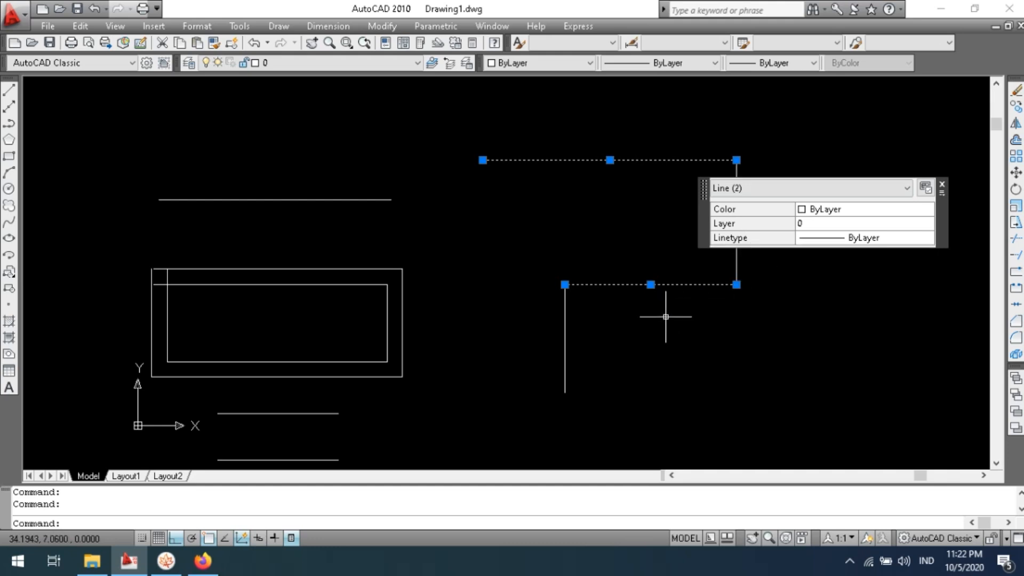
key(Escape)
key(Escape)
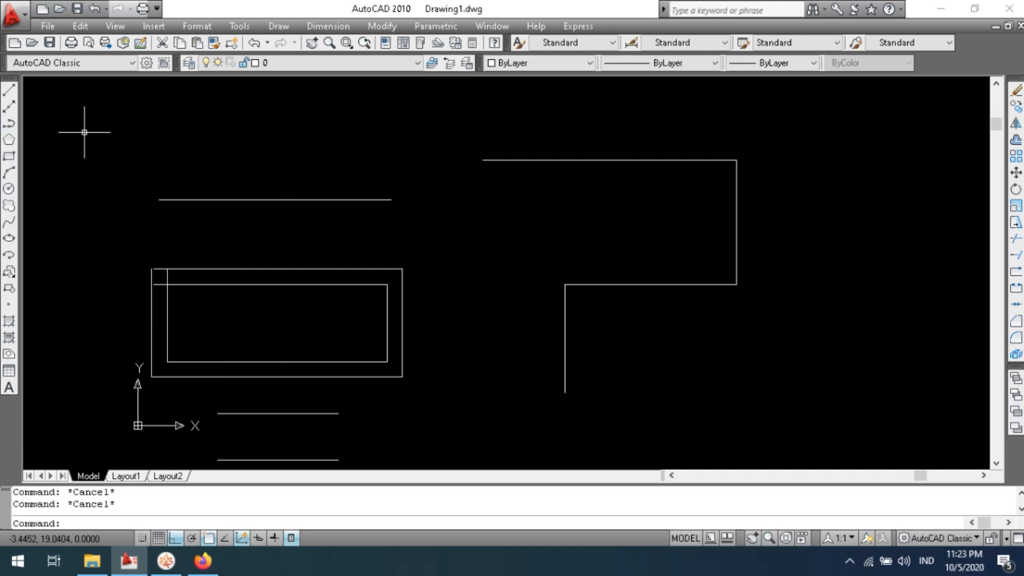
Draw a similar four-segment stepped shape with Polyline to the right of the first, going right, down, left and down.
text(pl)
key(Return)
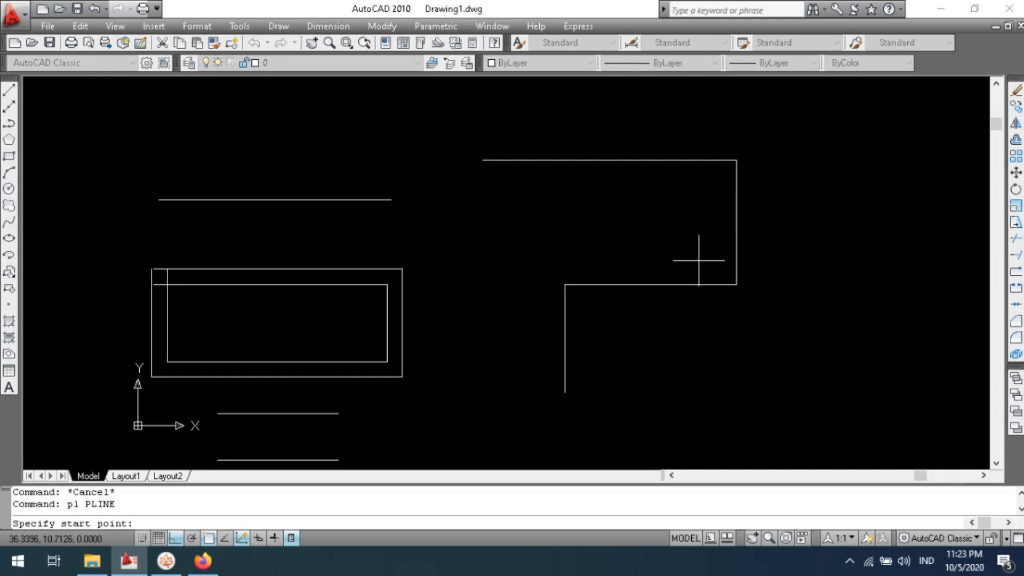
click(783, 159)
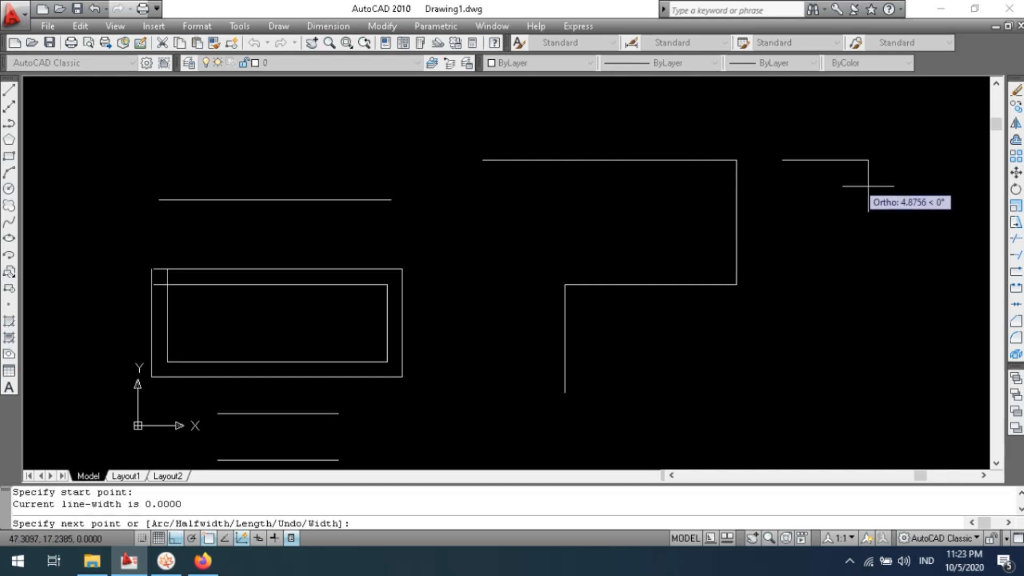
click(973, 159)
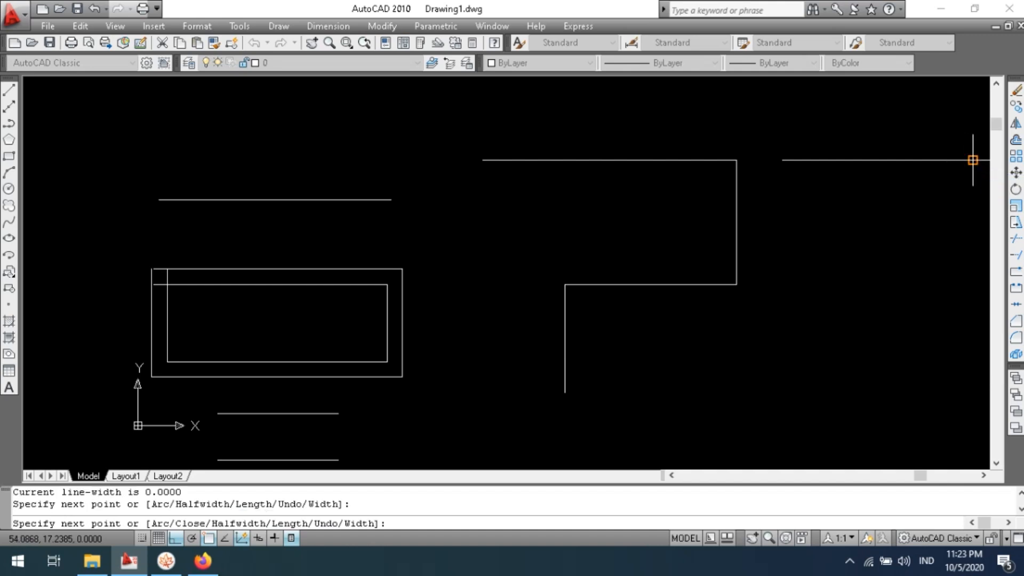
click(957, 286)
click(855, 284)
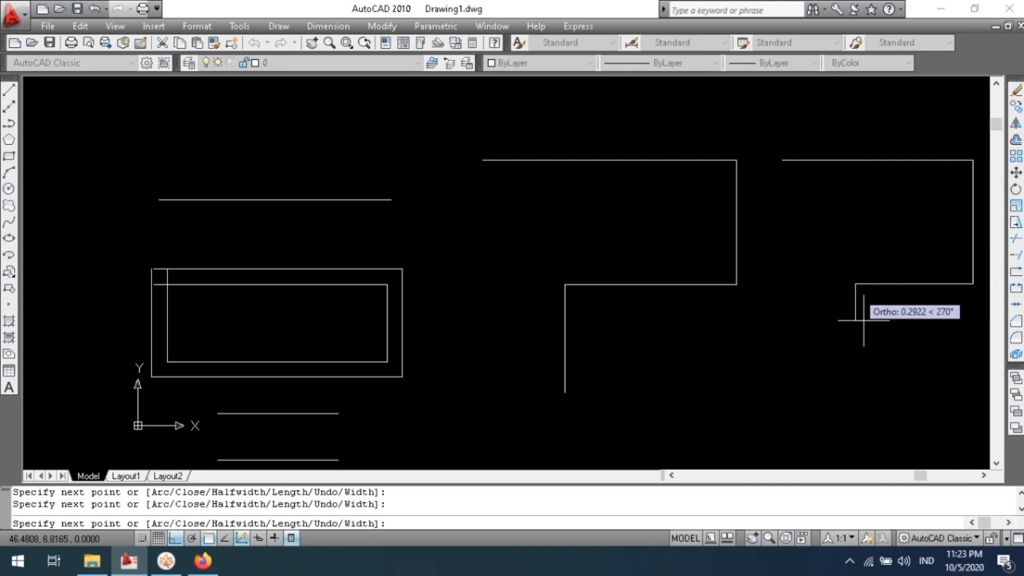
click(856, 395)
key(Return)
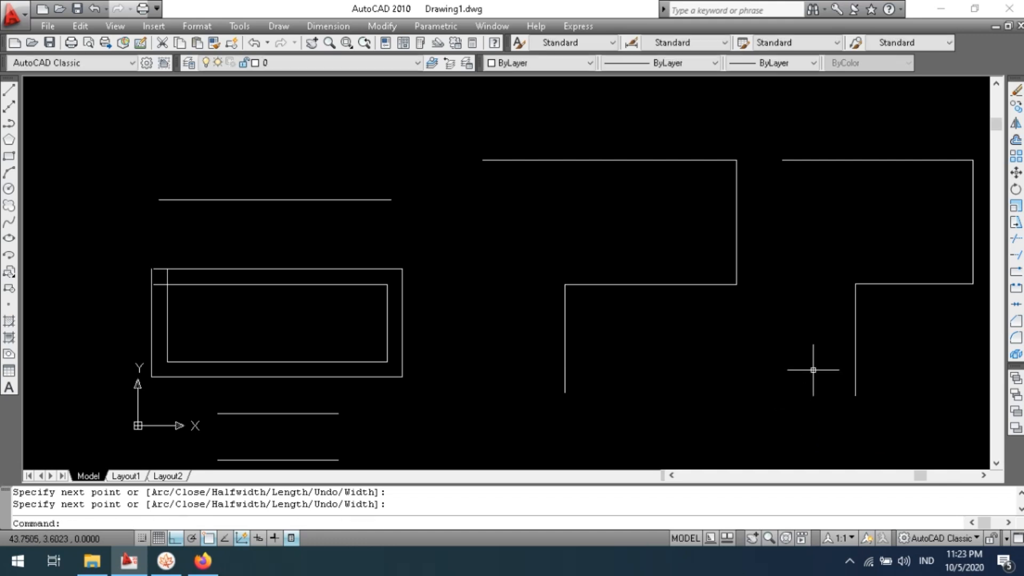
Select the vertical segments of the line shape and the polyline in turn to compare how each is selected, and clear the selection.
click(739, 204)
key(Escape)
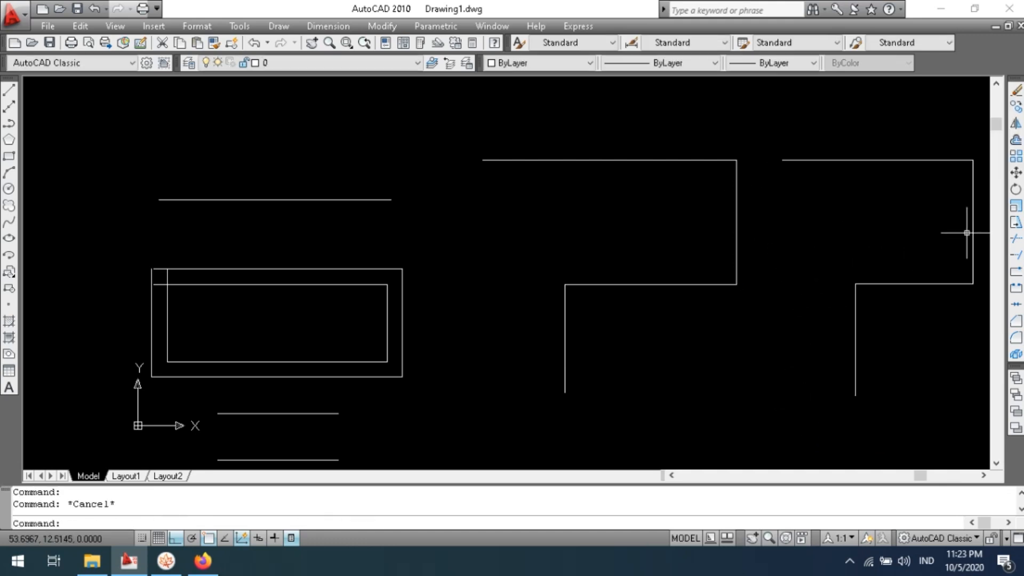
click(973, 229)
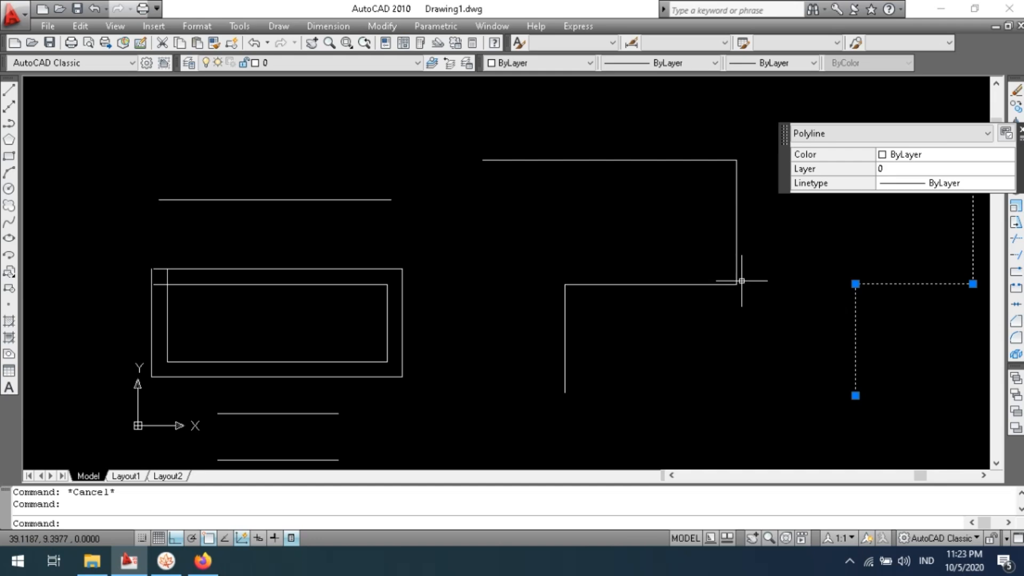
key(Escape)
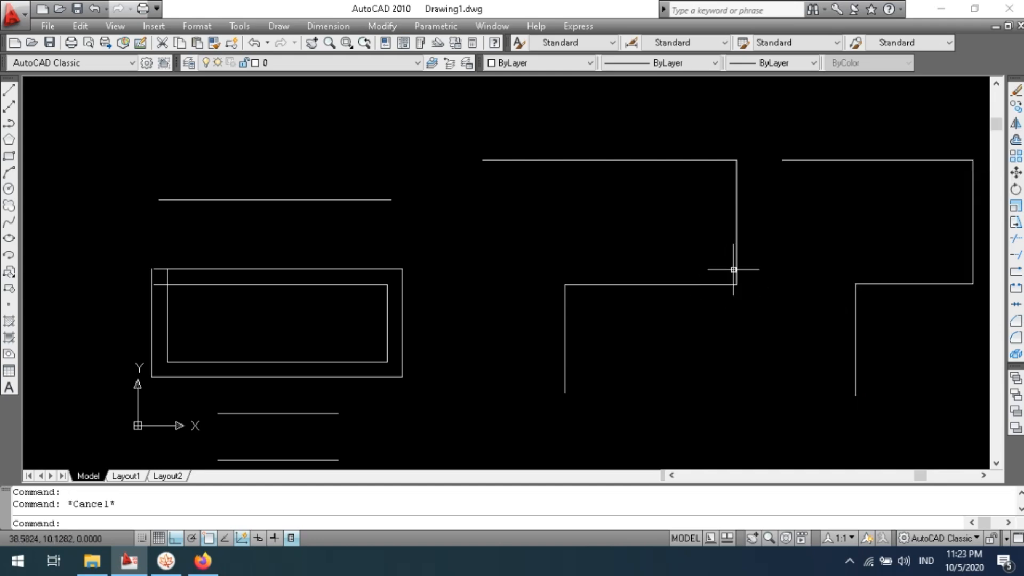
click(737, 208)
click(973, 224)
key(Escape)
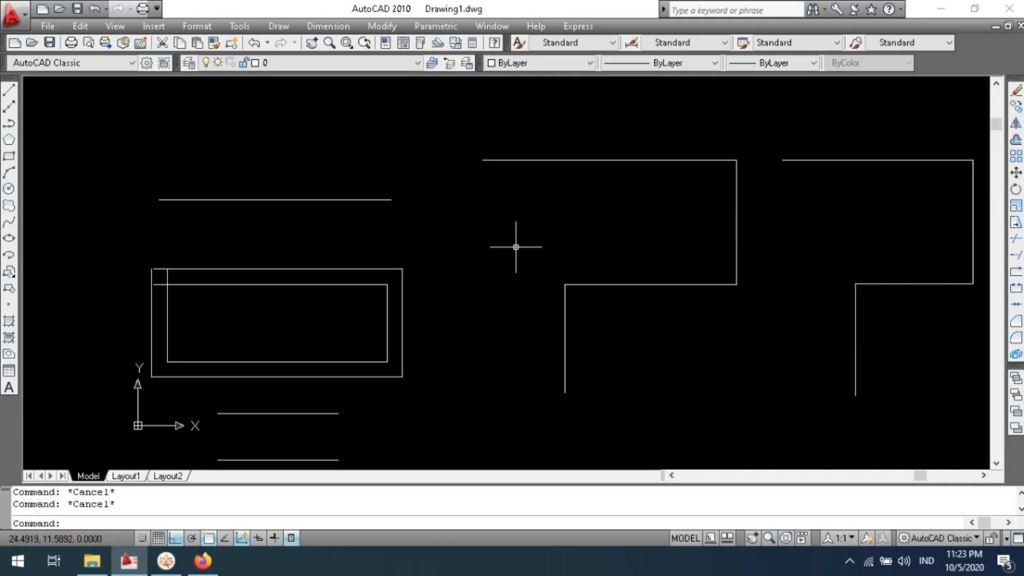
Check the tool list in the MindMaple map, return to AutoCAD, and draw a large rectangle below the two short parallel lines.
key(alt+Tab)
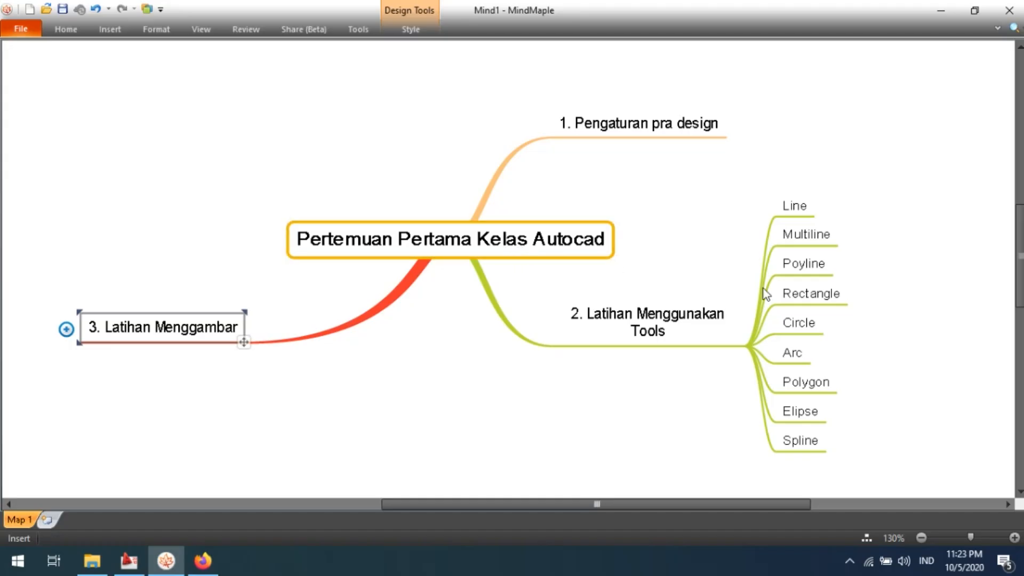
key(alt+Tab)
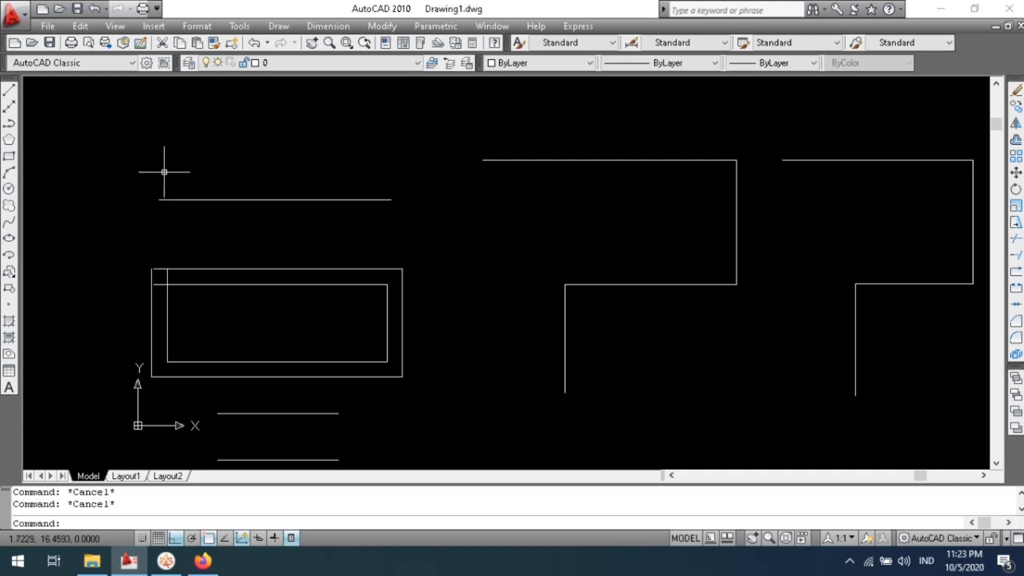
text(c)
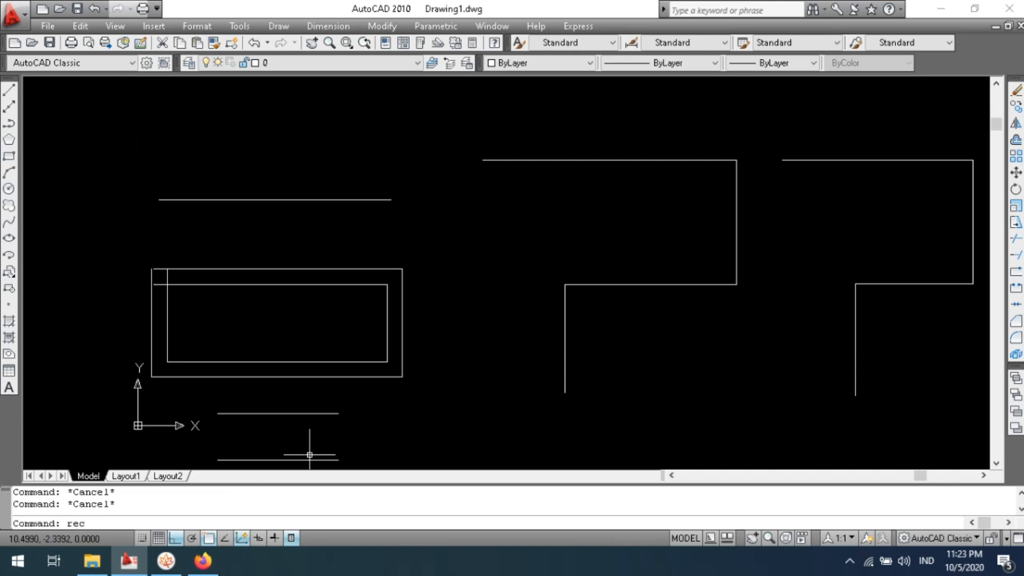
key(Return)
scroll(277, 182, down, 5)
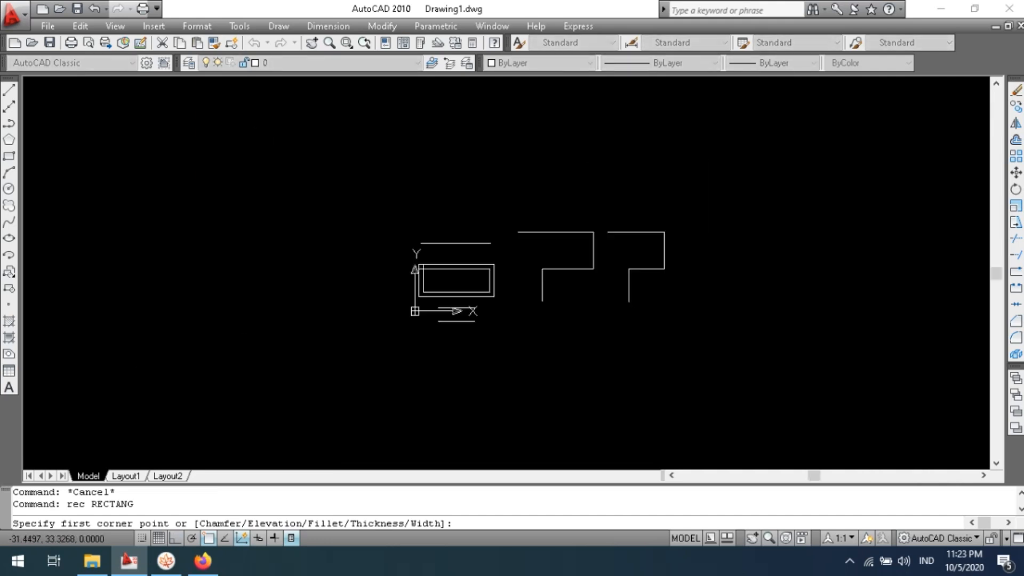
scroll(498, 402, up, 3)
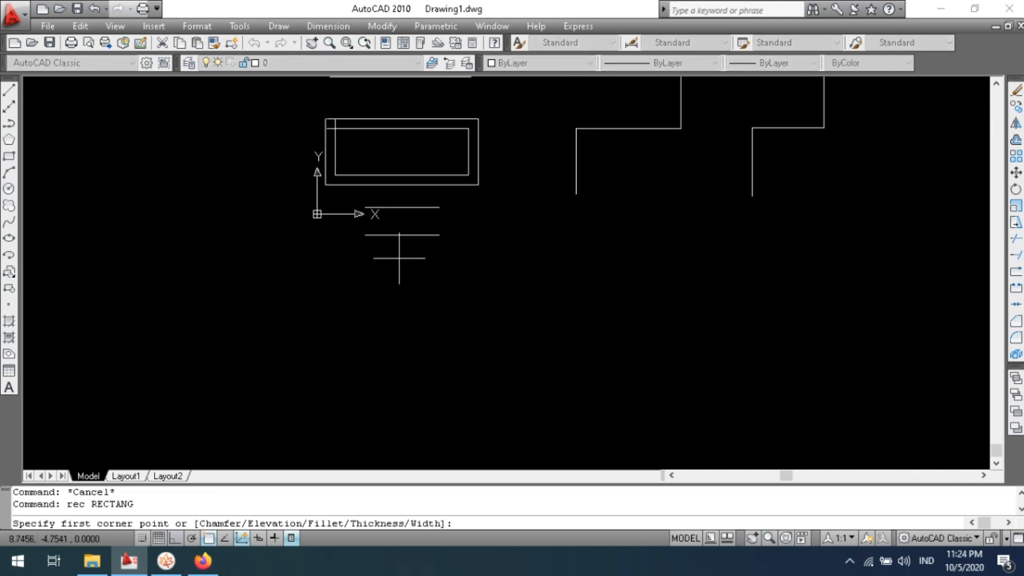
click(331, 265)
click(501, 357)
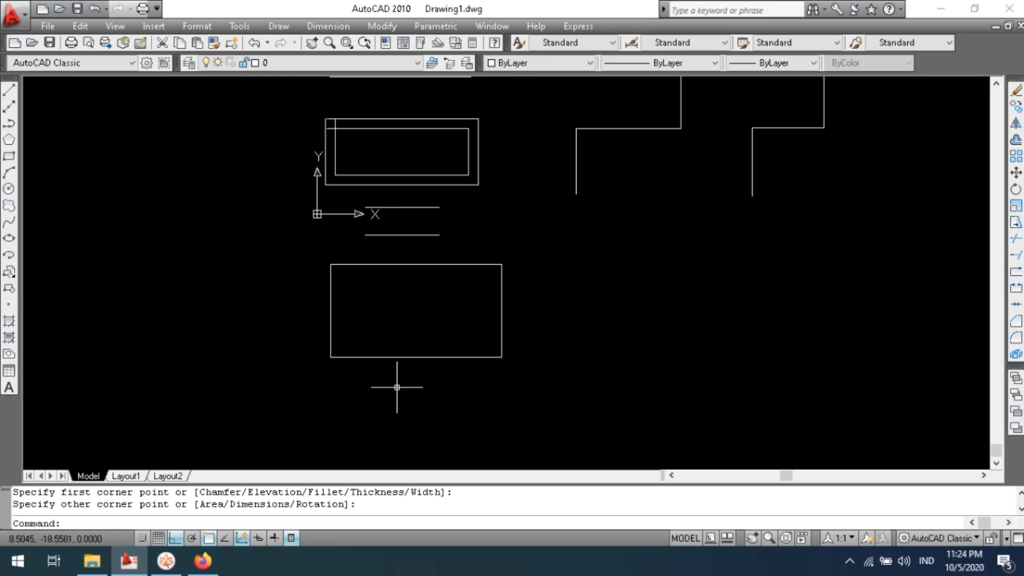
Draw two more rectangles, a long, flatter one below the first and a smaller one to its right.
key(Return)
click(335, 375)
click(549, 431)
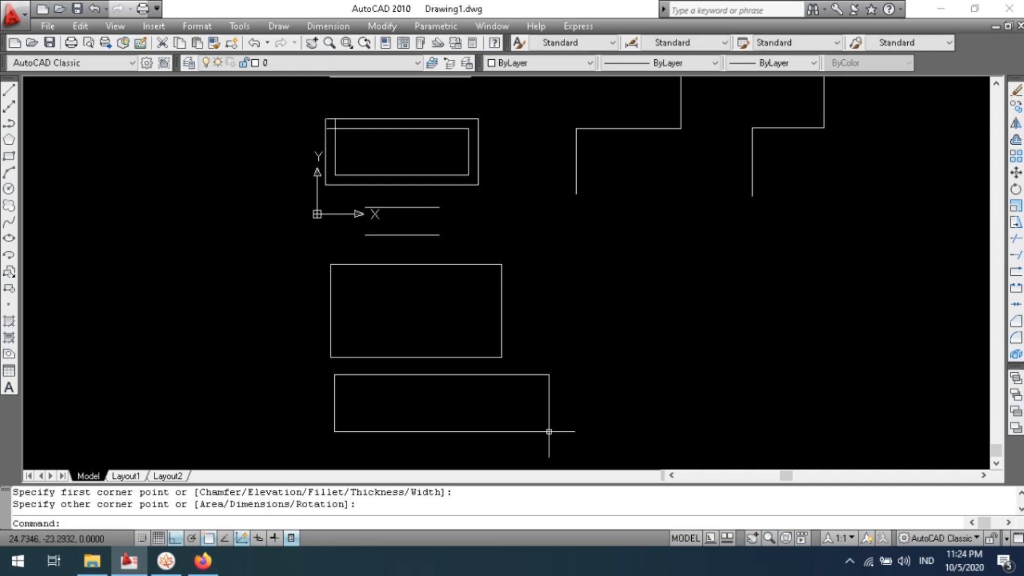
key(Return)
click(553, 272)
click(652, 343)
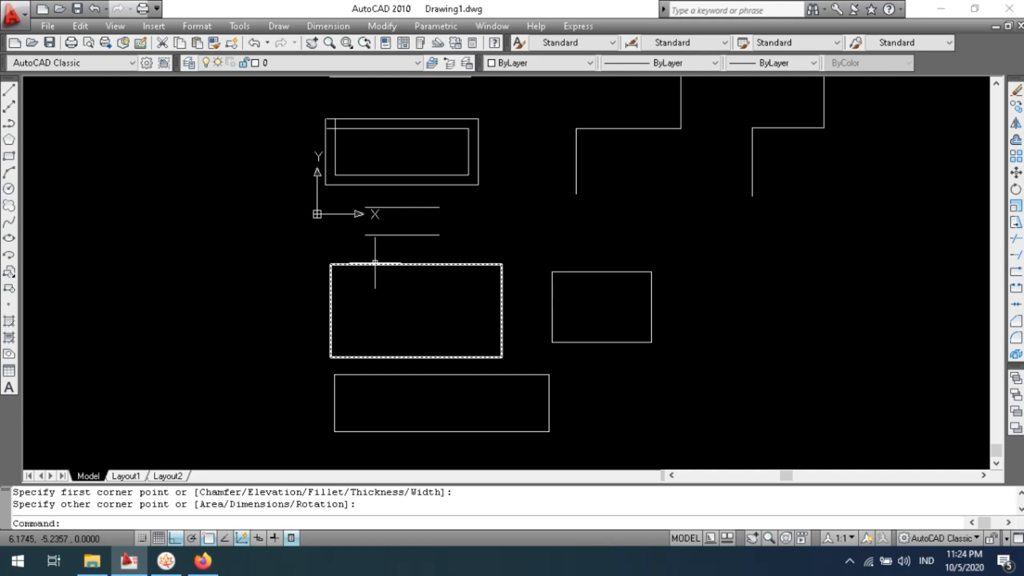
Draw a rectangle 5 units wide and 1 unit high to the right of the others, using the relative corner @5,1.
mouse_move(375, 264)
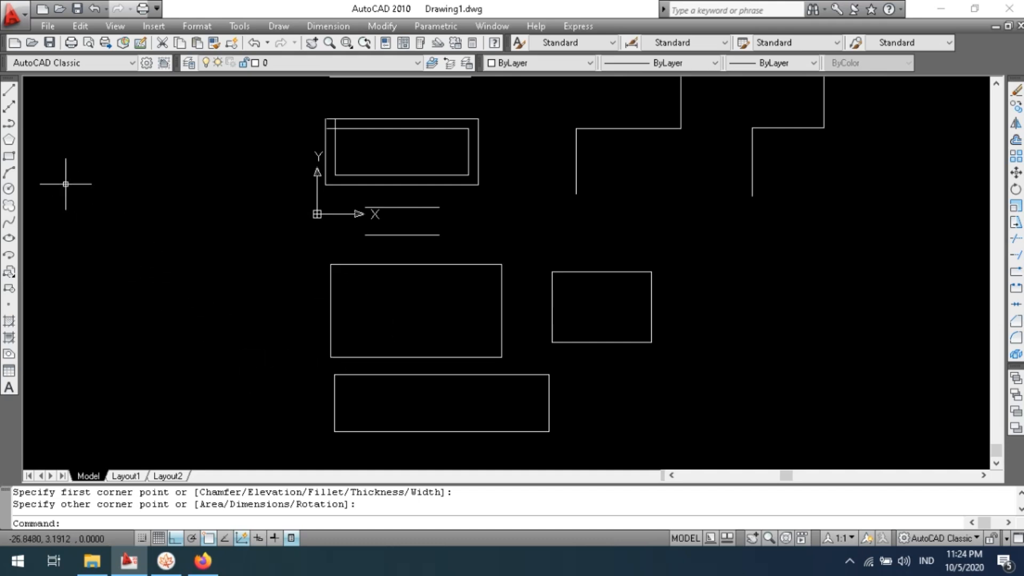
click(11, 157)
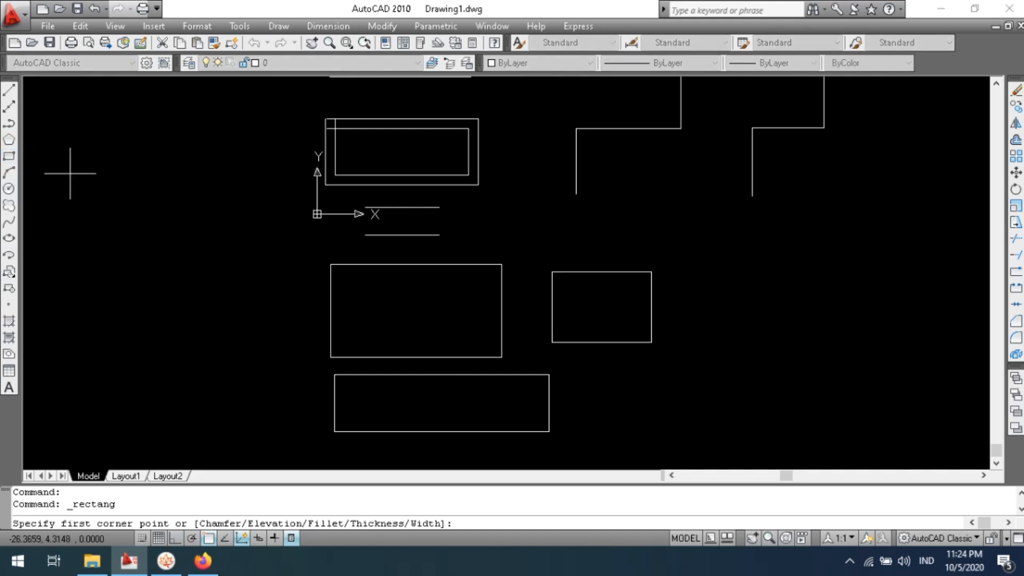
click(728, 284)
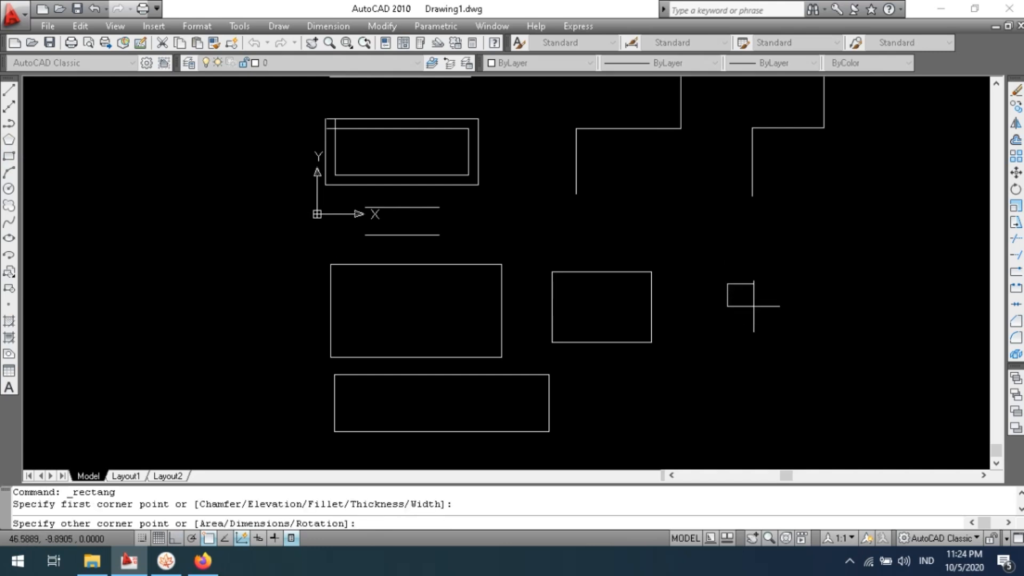
key(F8)
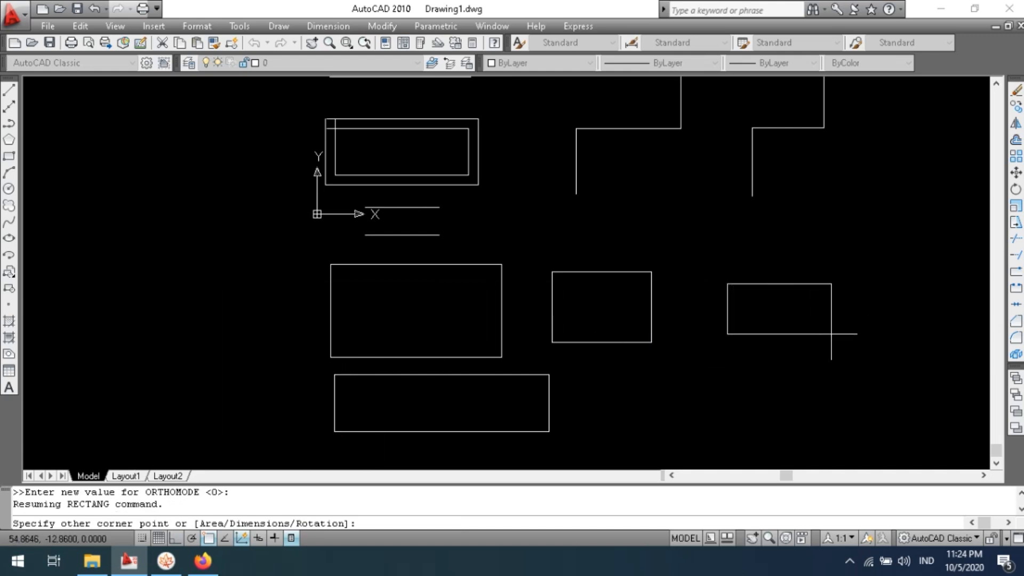
key(F8)
text(@5,1)
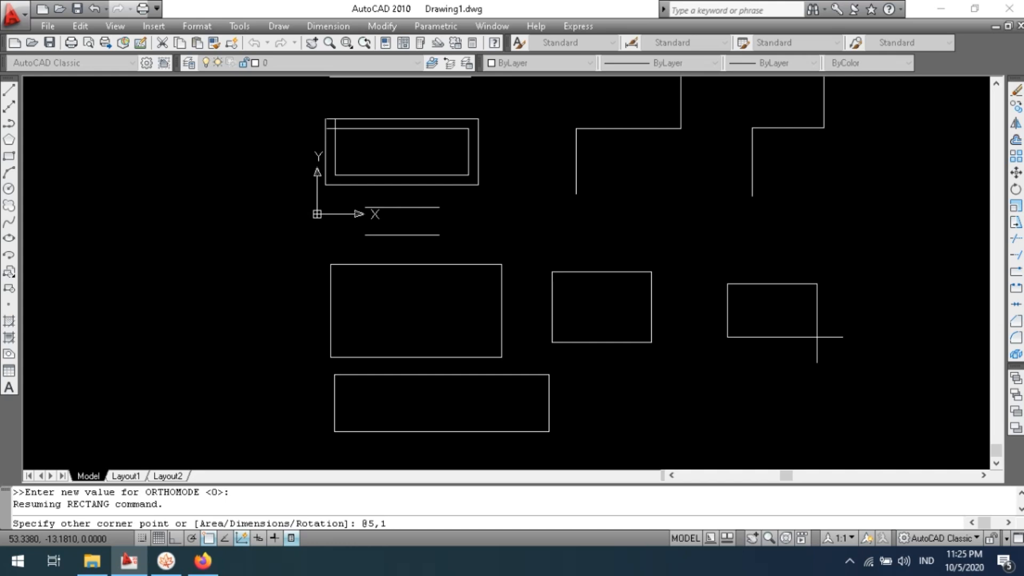
key(Return)
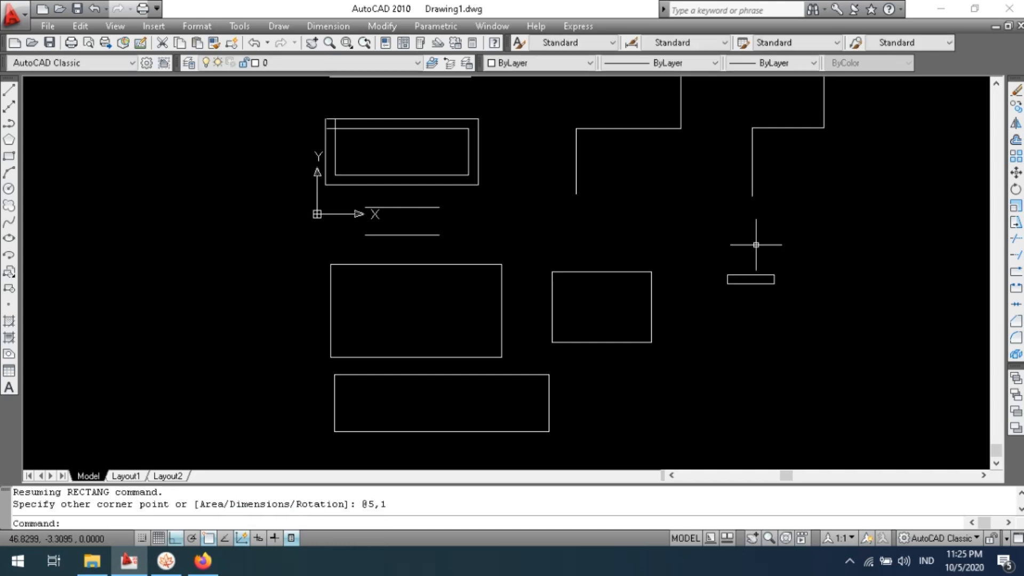
Examine the small rectangle up close and highlight its entered corner values 5 and 1 in the command history.
scroll(768, 283, up, 6)
scroll(670, 300, up, 2)
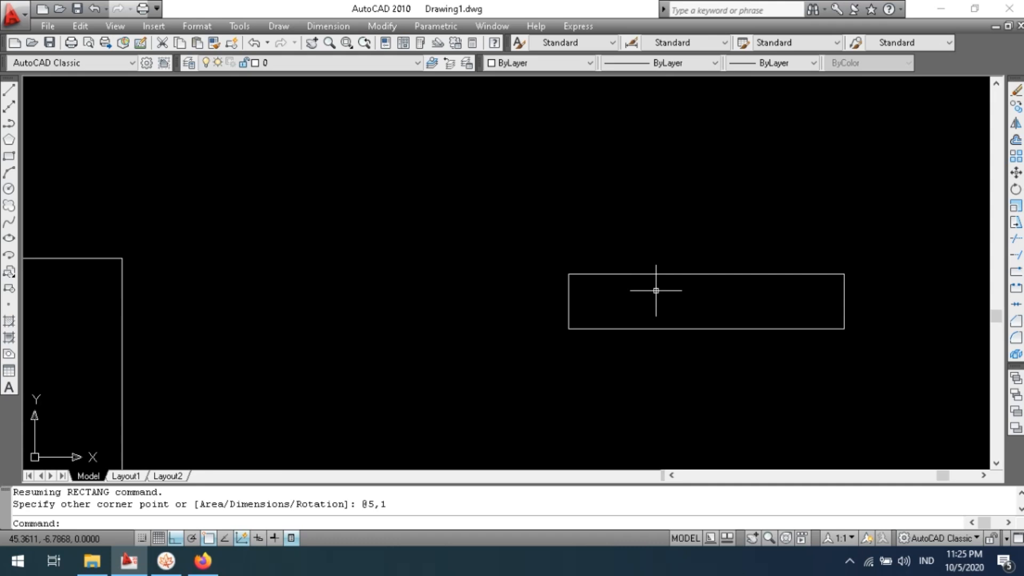
middle_drag(855, 366, 752, 316)
middle_drag(620, 258, 592, 275)
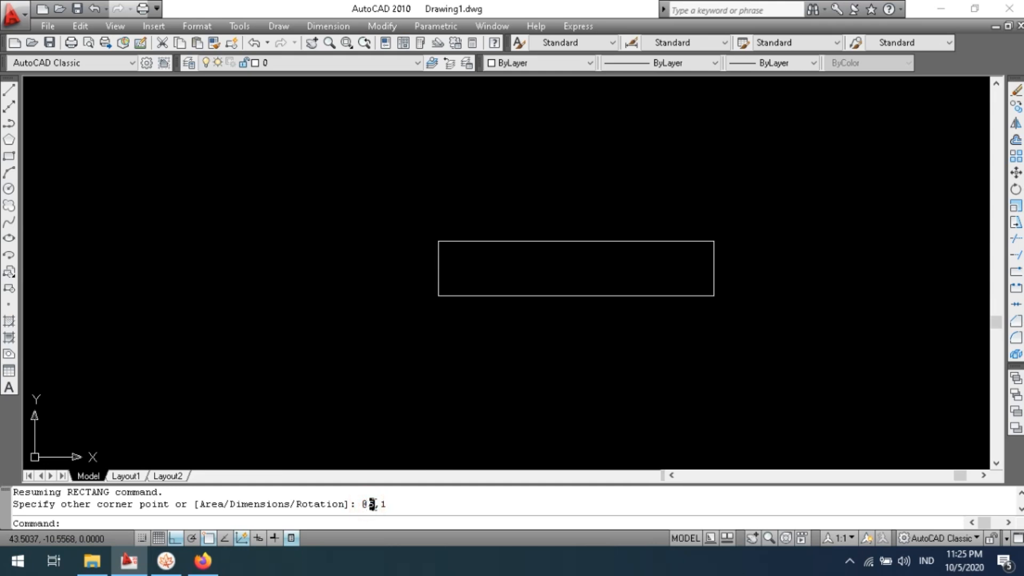
drag(380, 508, 388, 511)
click(403, 506)
drag(367, 506, 366, 505)
click(366, 505)
click(439, 393)
click(344, 300)
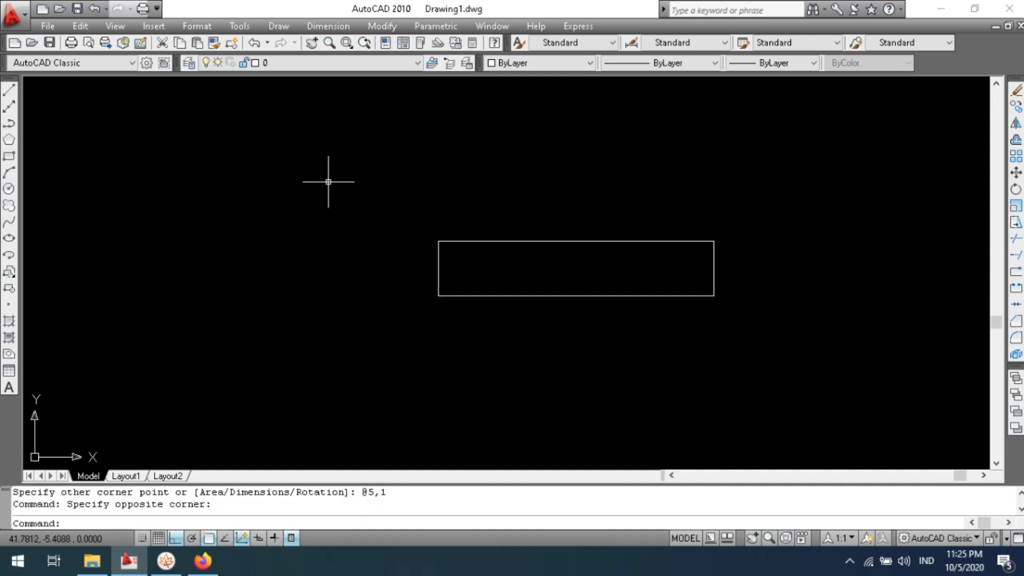
click(325, 26)
click(323, 27)
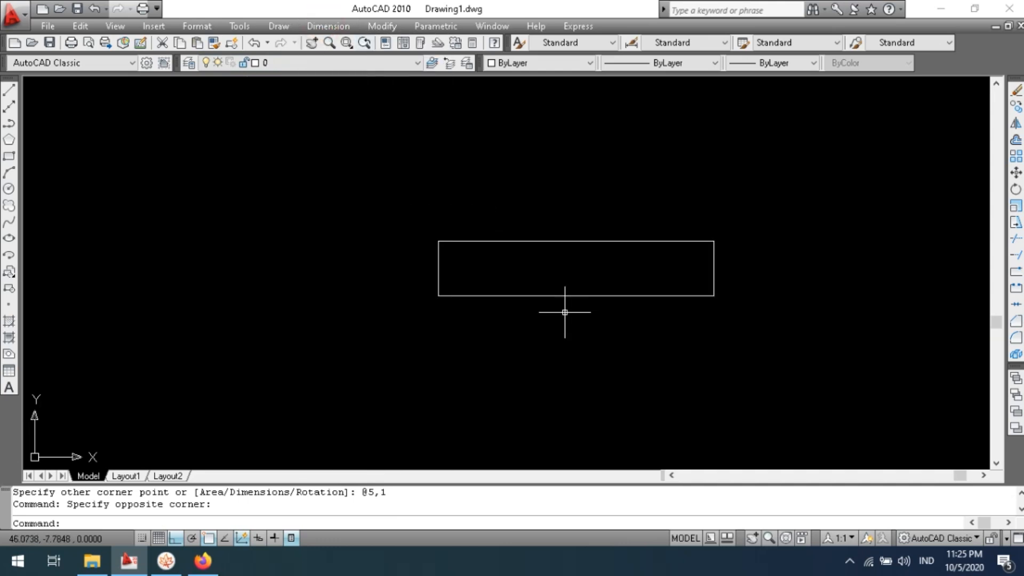
click(326, 26)
click(321, 66)
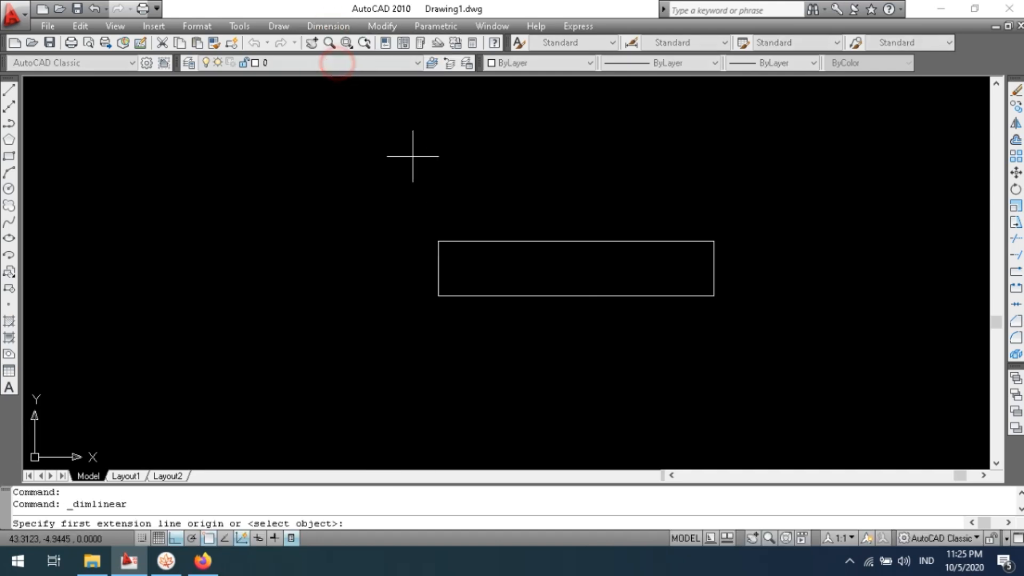
key(Escape)
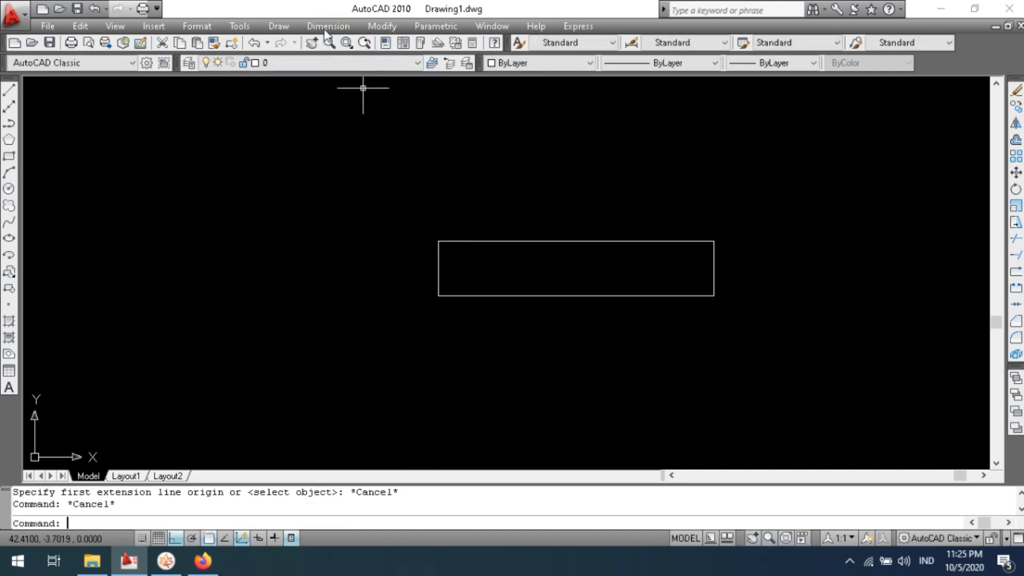
Add a linear dimension to the upper edge of the small rectangle, placing the dimension line above it.
click(327, 26)
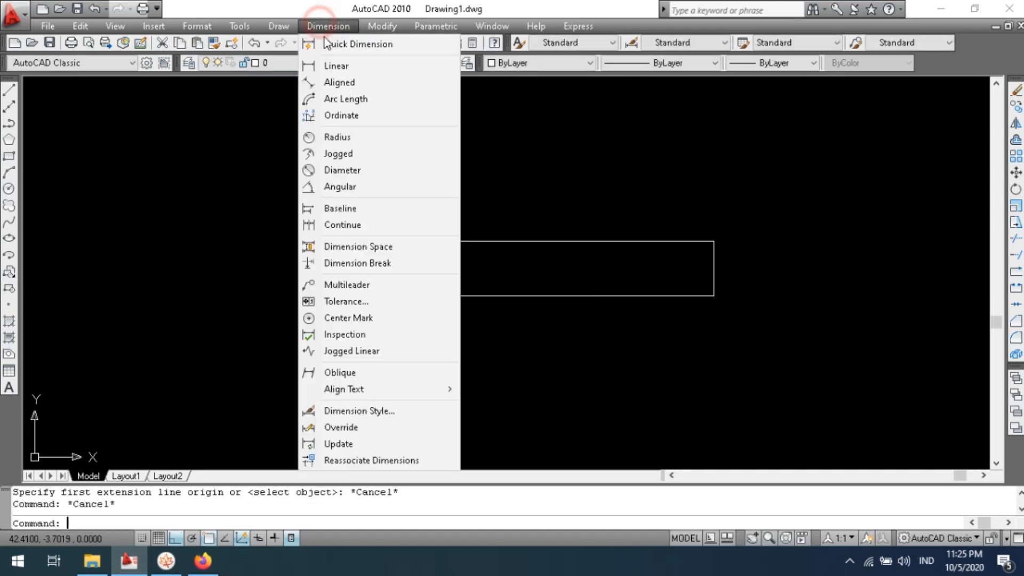
click(341, 67)
click(439, 241)
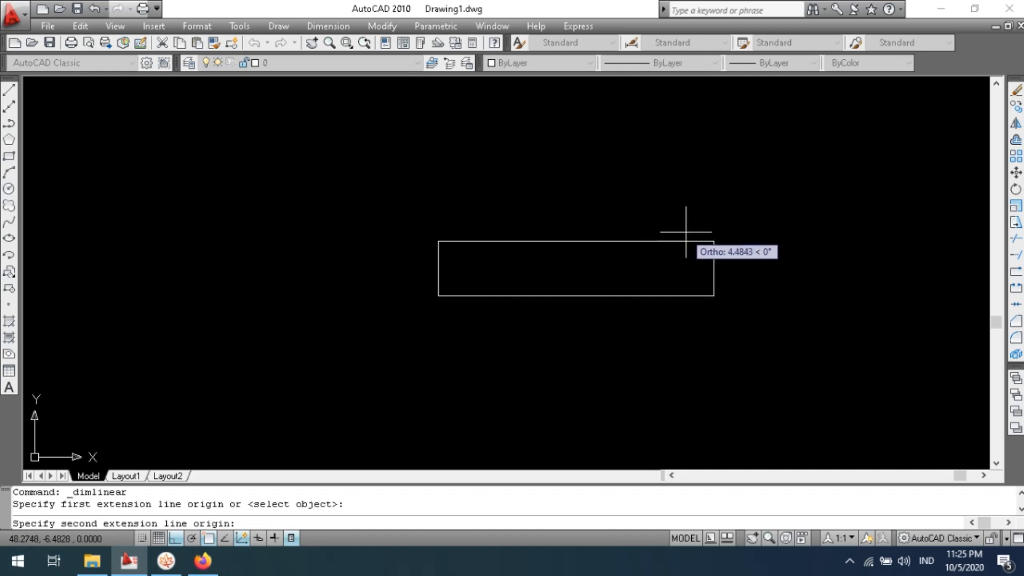
click(714, 241)
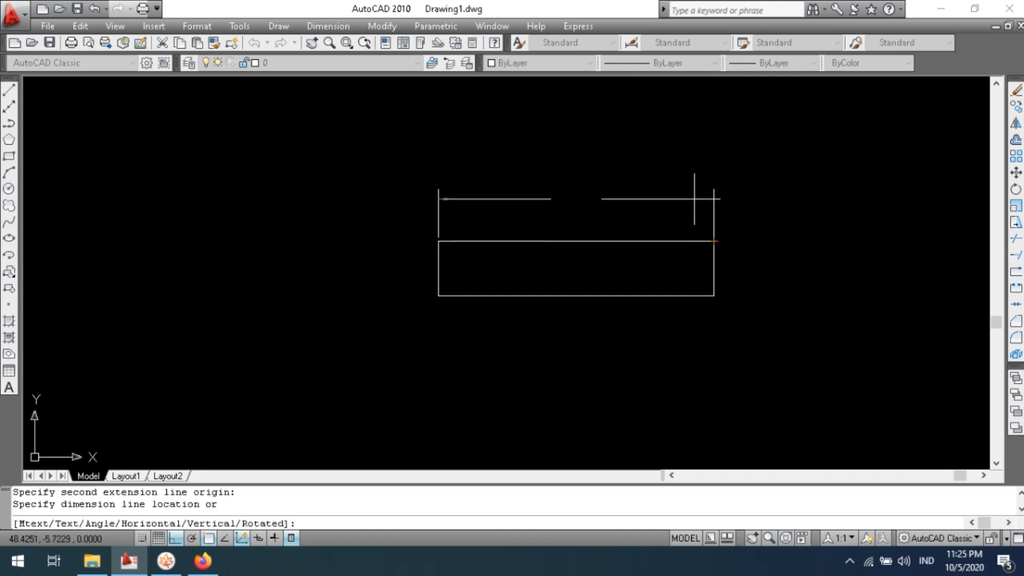
click(696, 200)
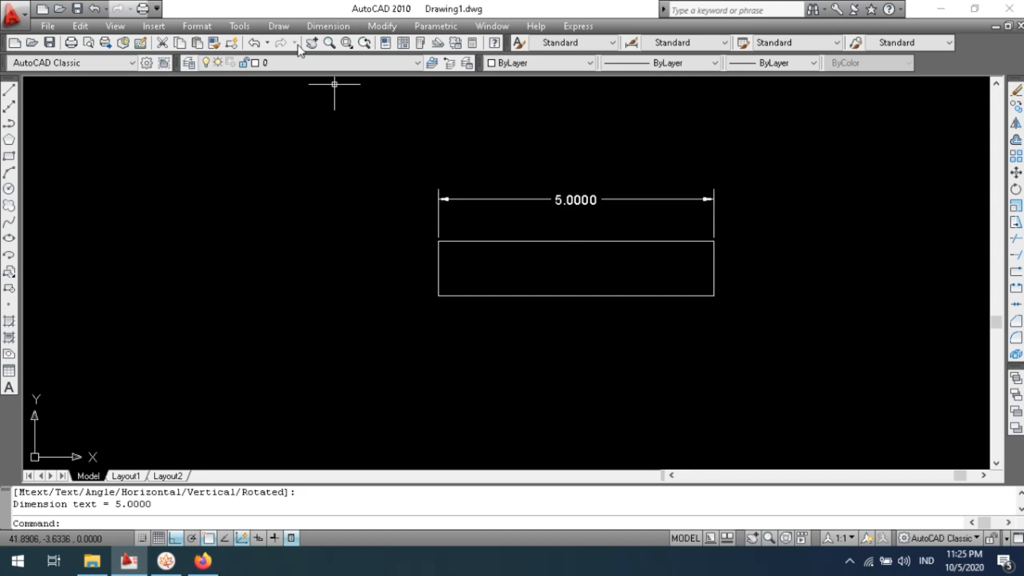
Add a linear dimension to the small rectangle's right edge, placing the dimension line to its right.
click(326, 26)
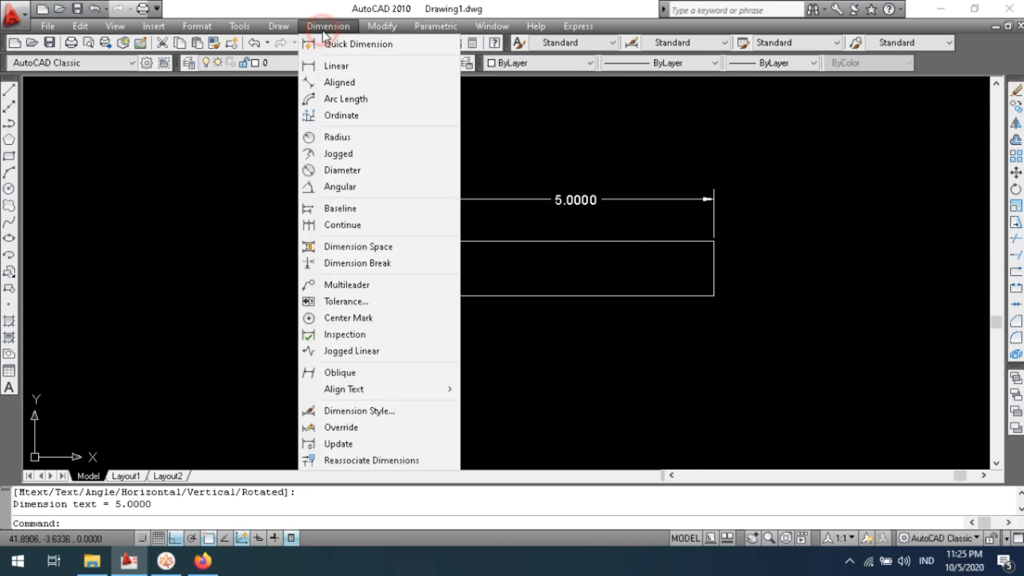
click(340, 67)
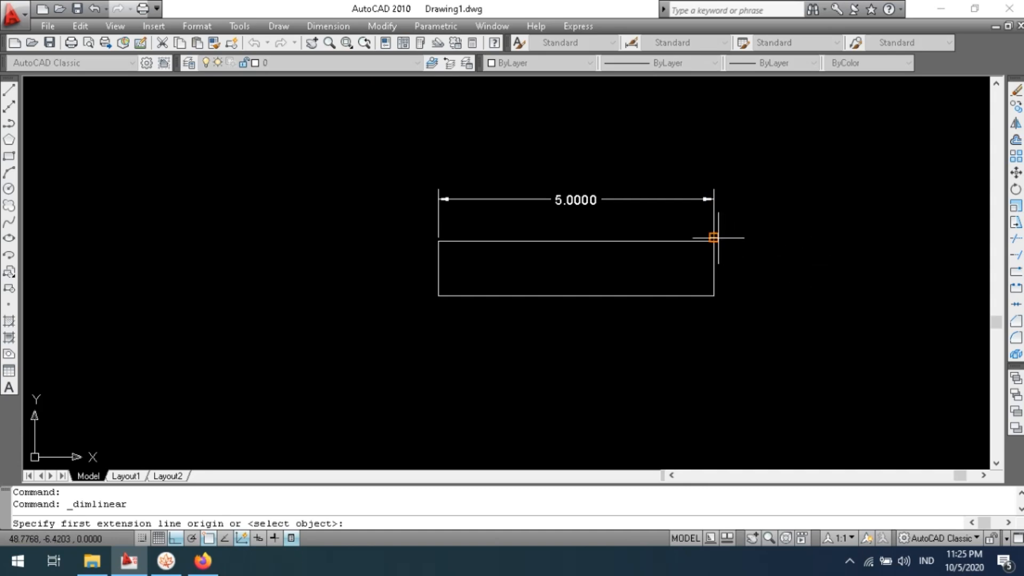
scroll(735, 258, up, 5)
click(673, 209)
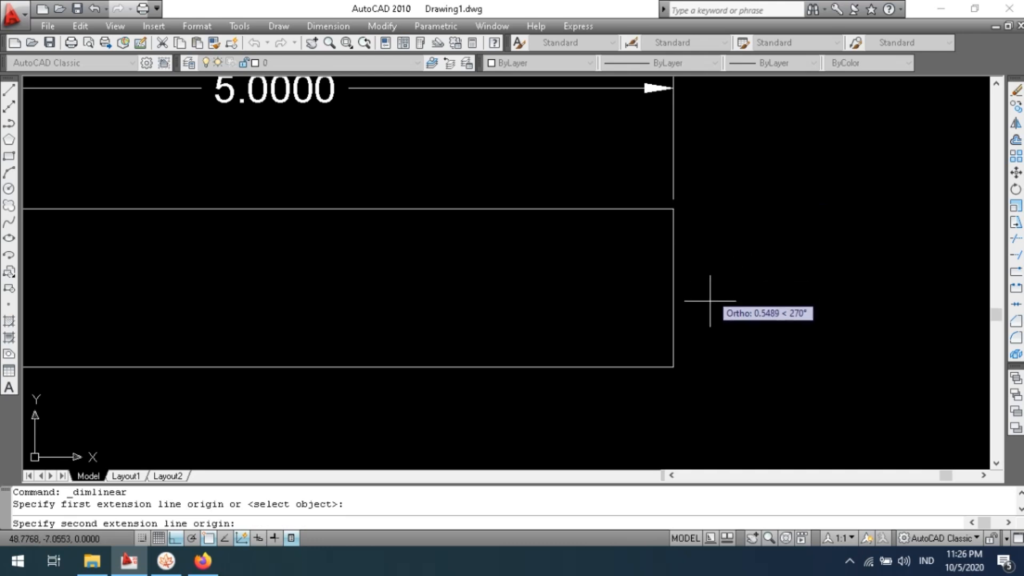
click(673, 369)
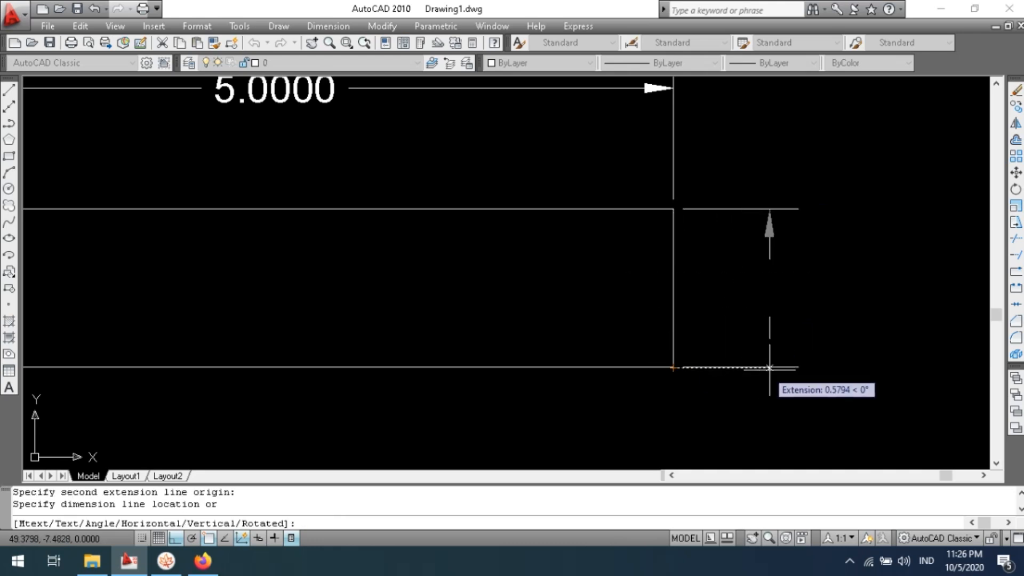
click(793, 367)
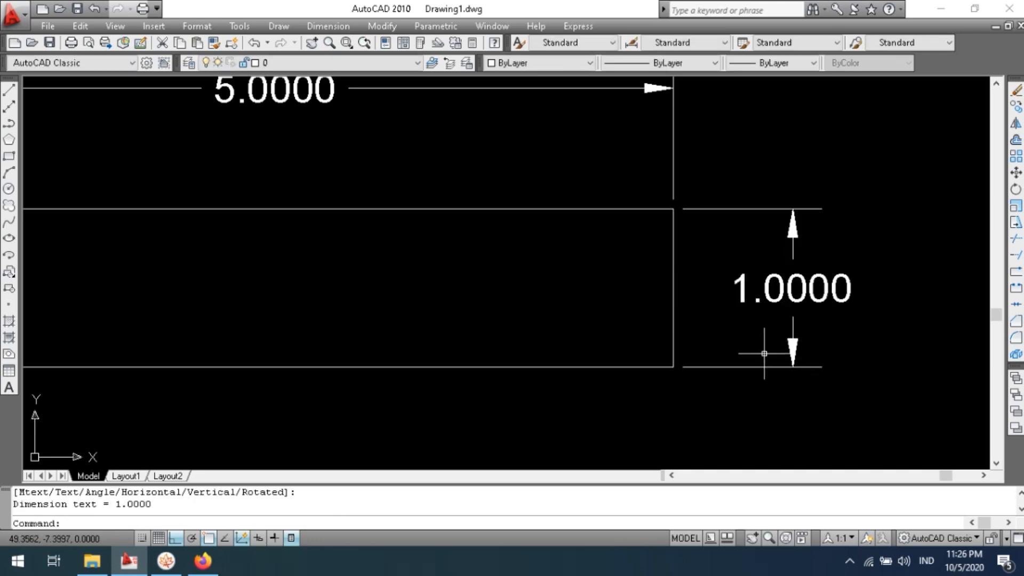
Check the tool after Rectangle in the MindMaple map and return to the AutoCAD drawing.
scroll(790, 358, down, 2)
scroll(800, 331, down, 6)
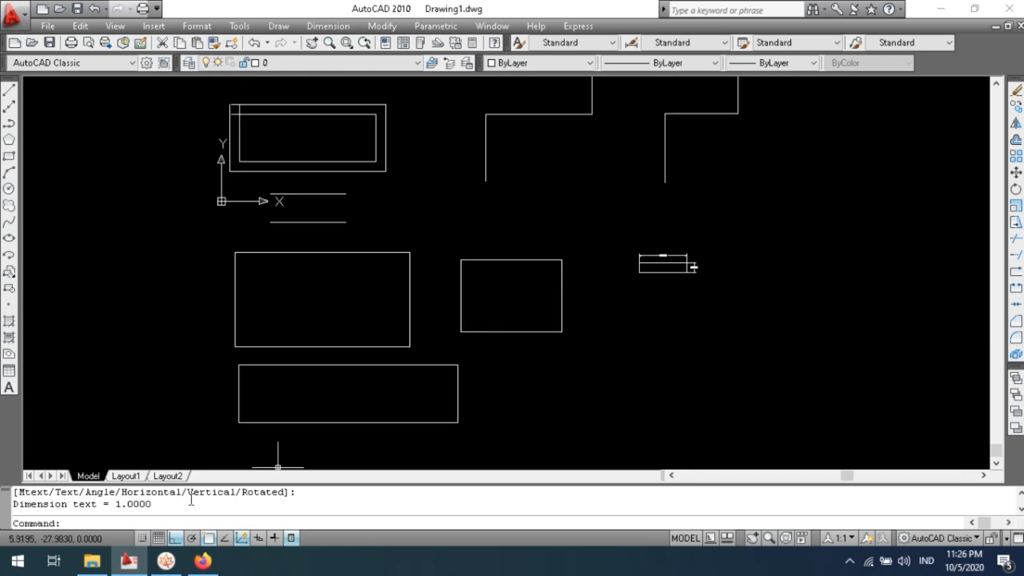
click(166, 561)
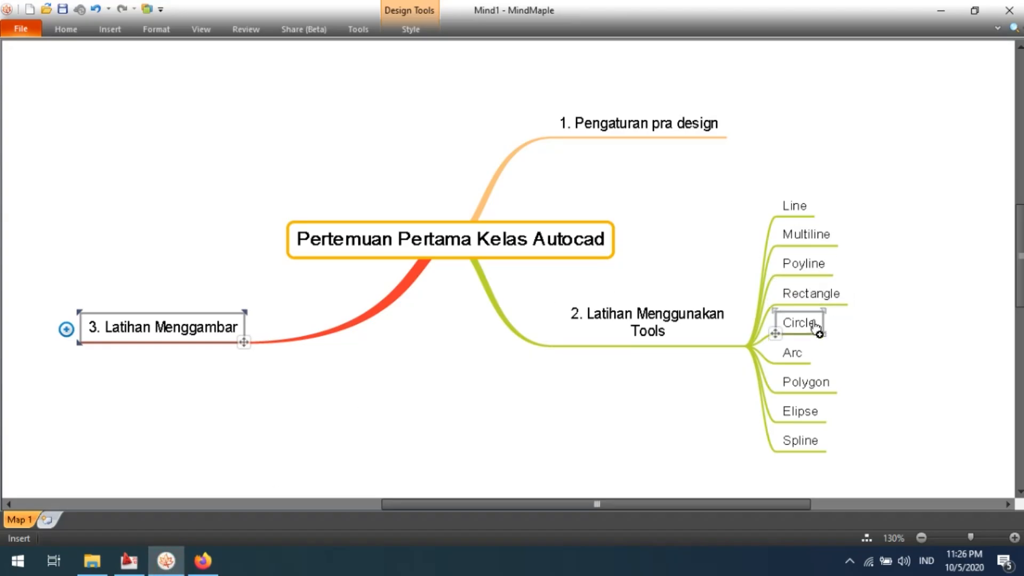
key(alt+Tab)
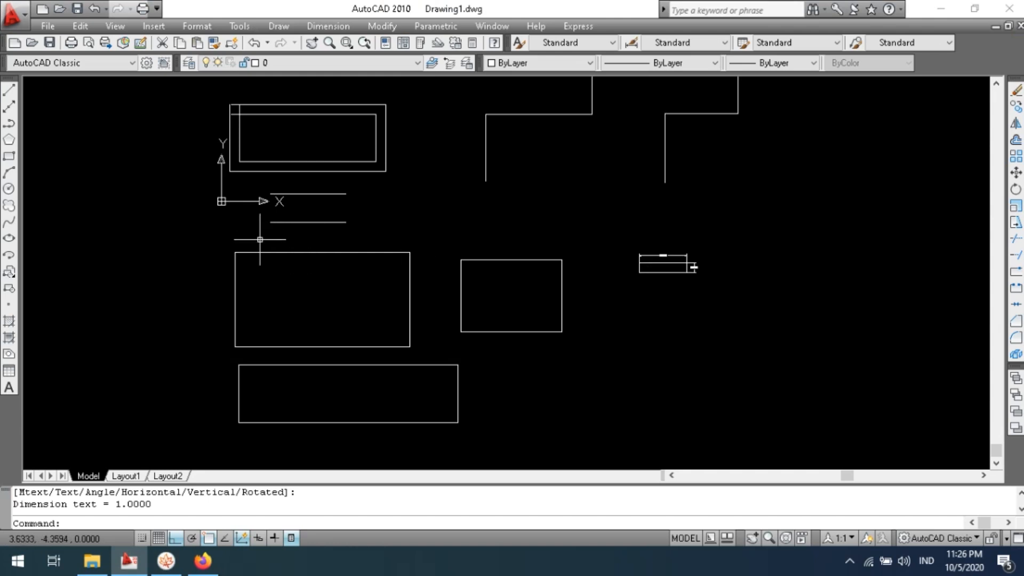
click(9, 190)
key(Escape)
key(Escape)
key(Escape)
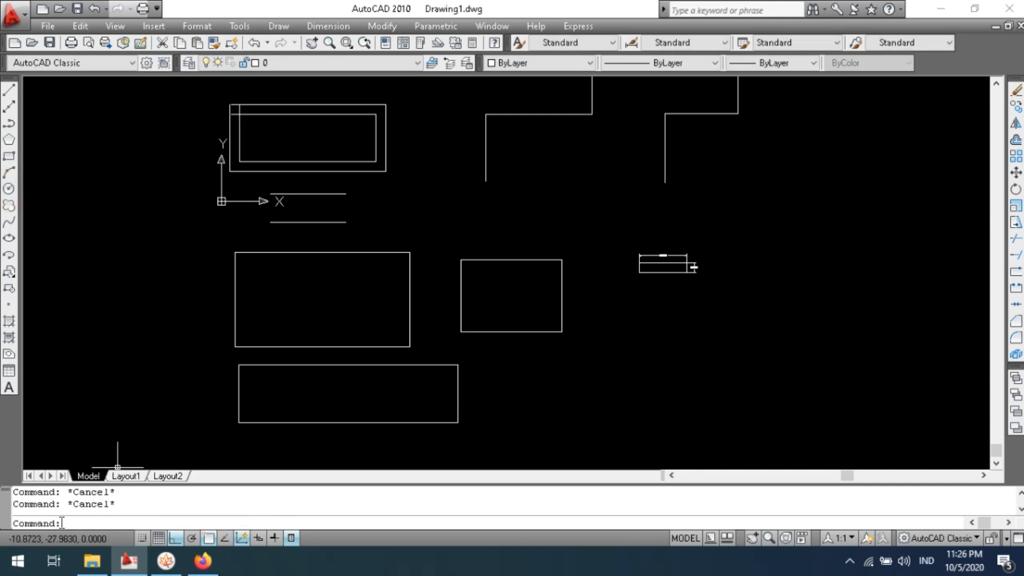
Draw a circle with a radius of about 5.44 in the empty area just below the small dimensioned rectangle.
text(c)
key(Return)
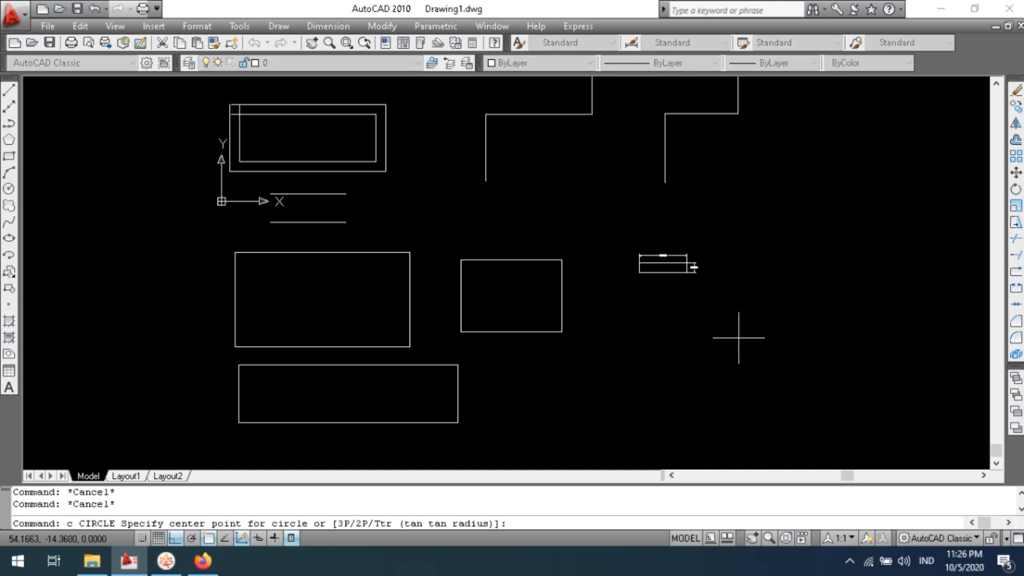
click(715, 330)
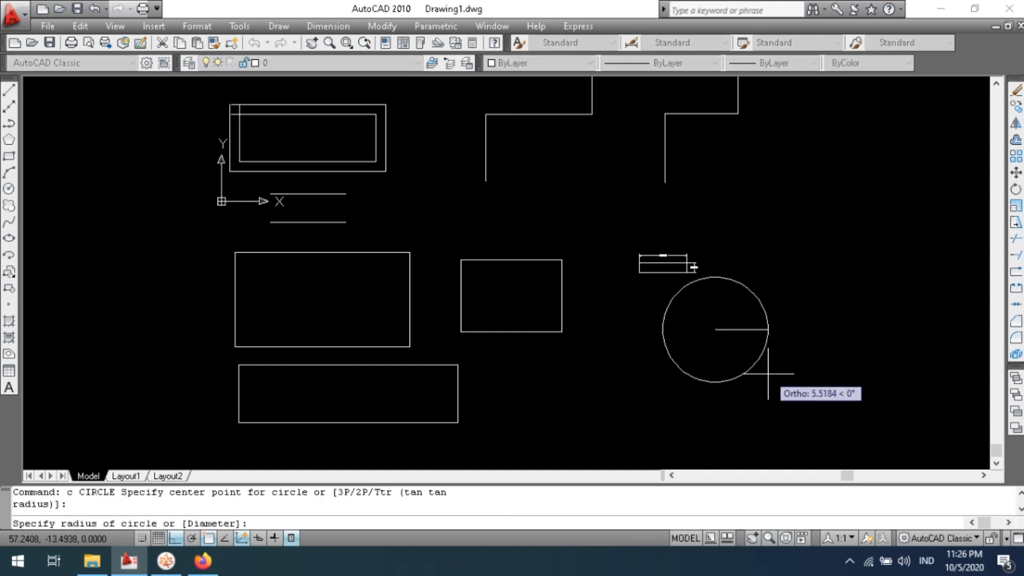
click(752, 366)
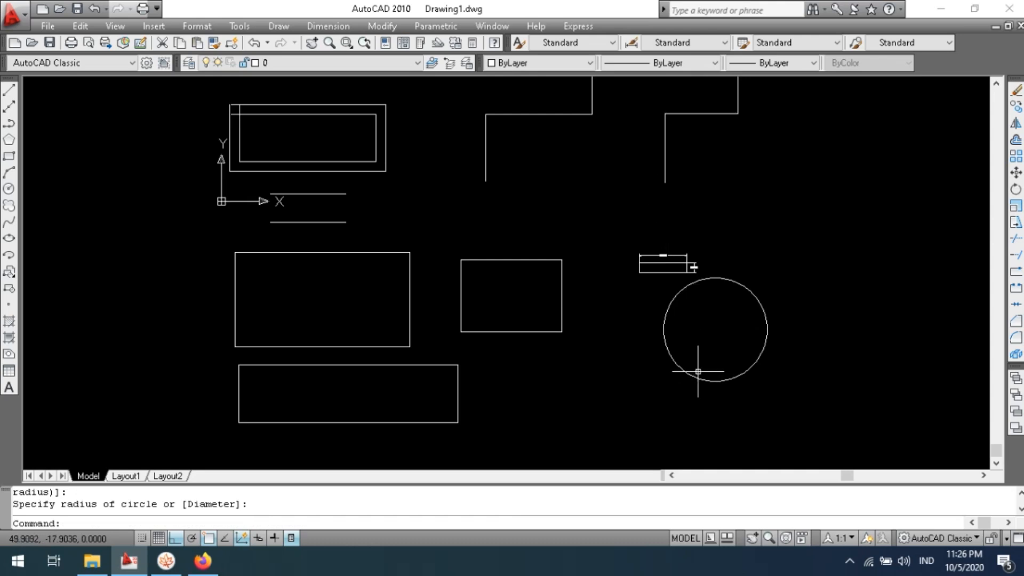
Draw a second circle with a radius of about 4.26, below and to the left of the first circle.
scroll(709, 443, up, 2)
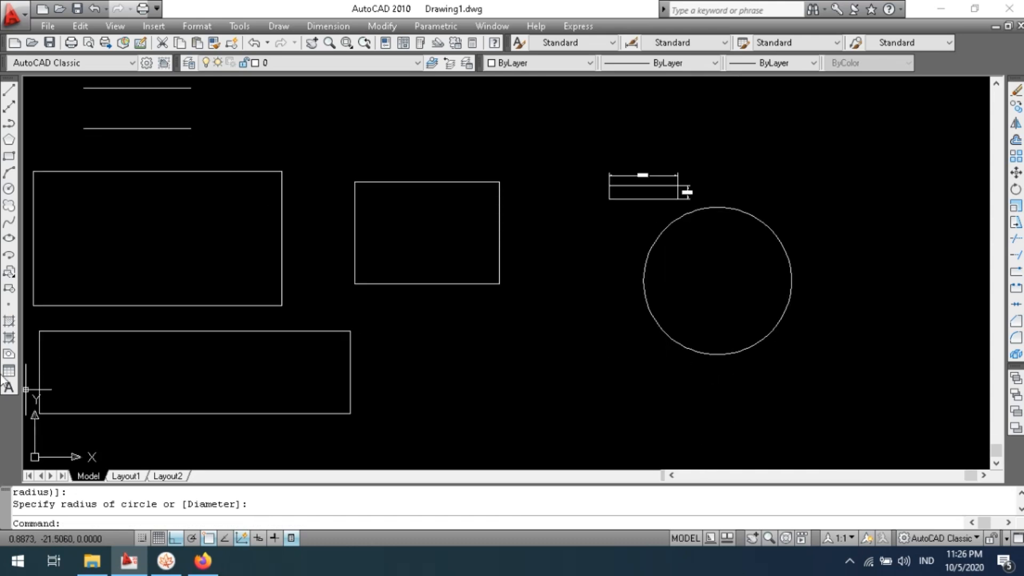
click(9, 189)
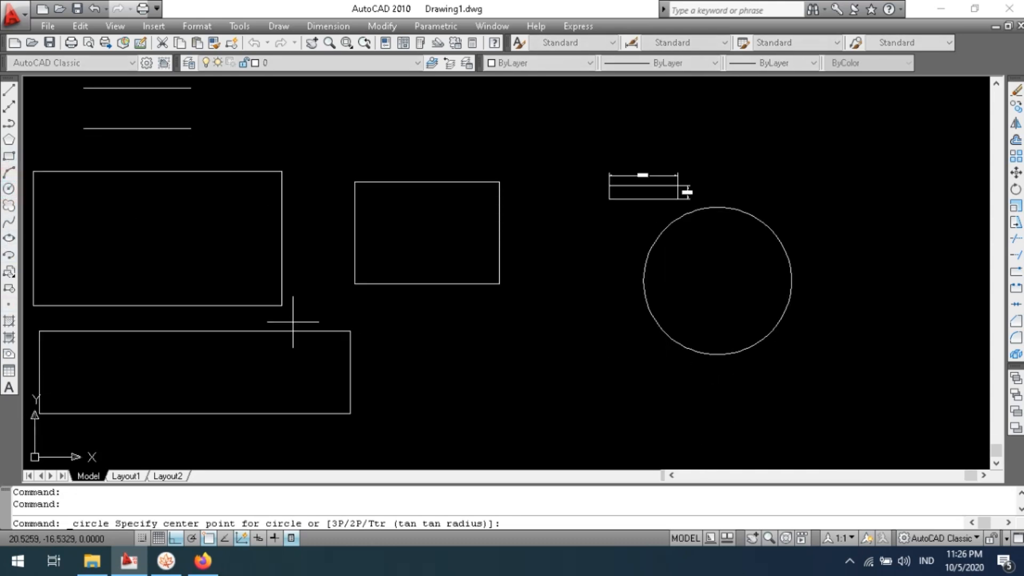
click(560, 361)
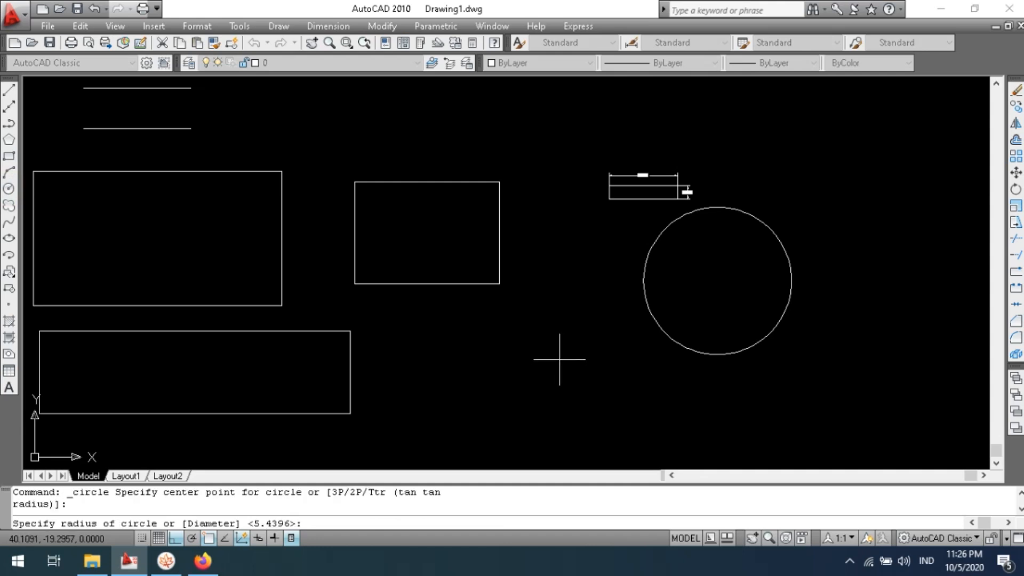
click(618, 407)
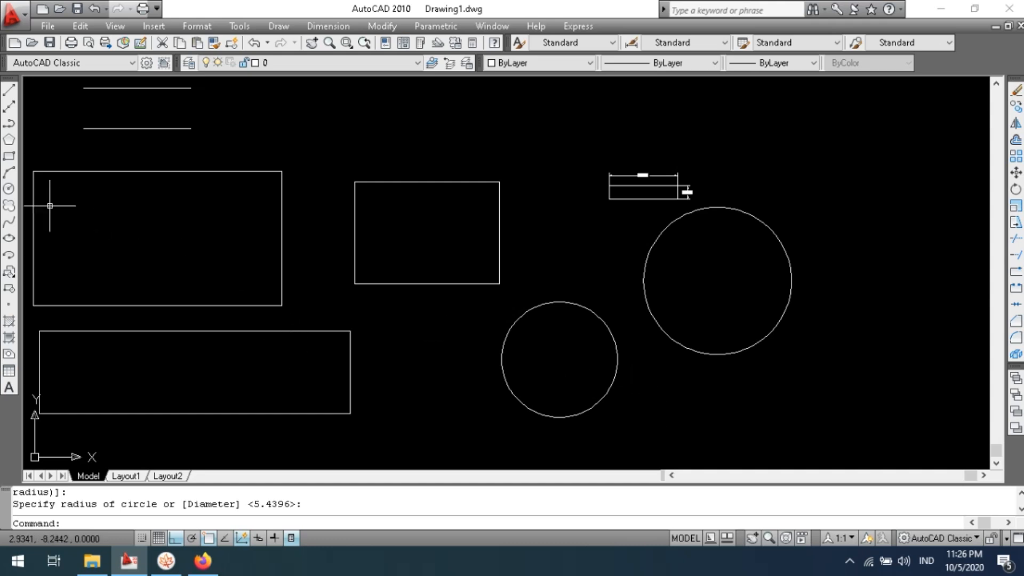
Draw a third circle with an exact radius of 5, above and to the right of the first circle.
click(9, 189)
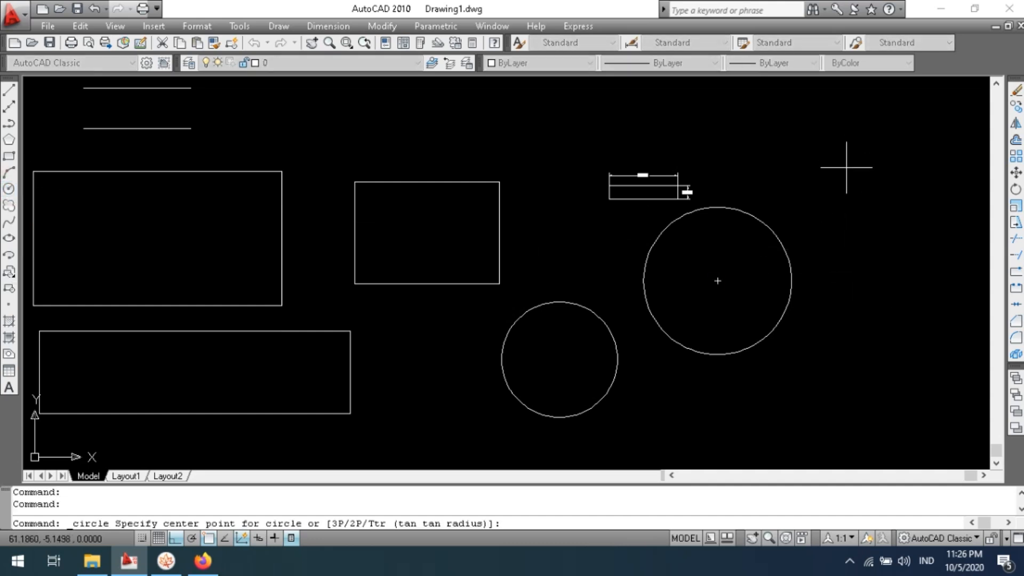
click(829, 148)
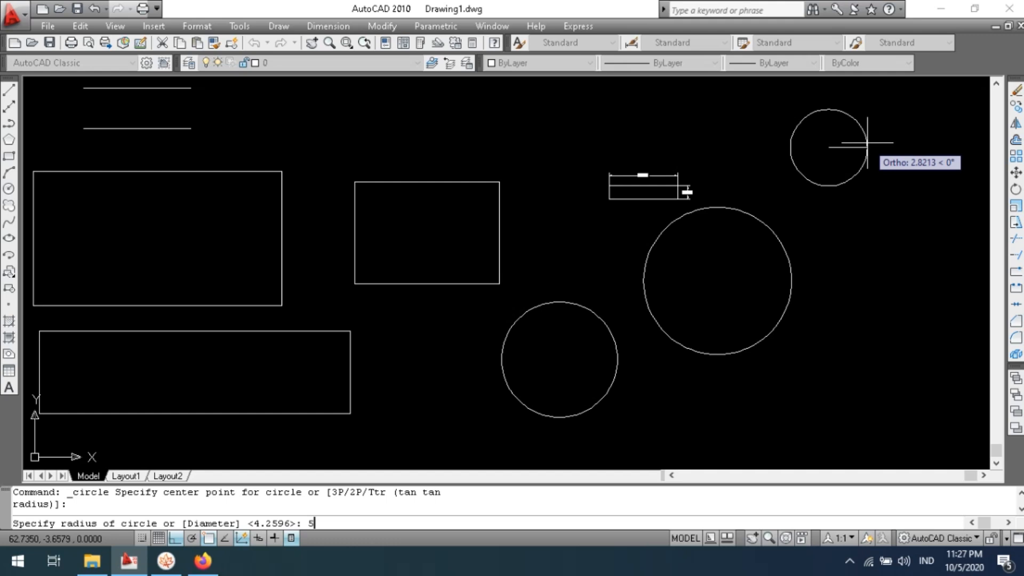
key(Return)
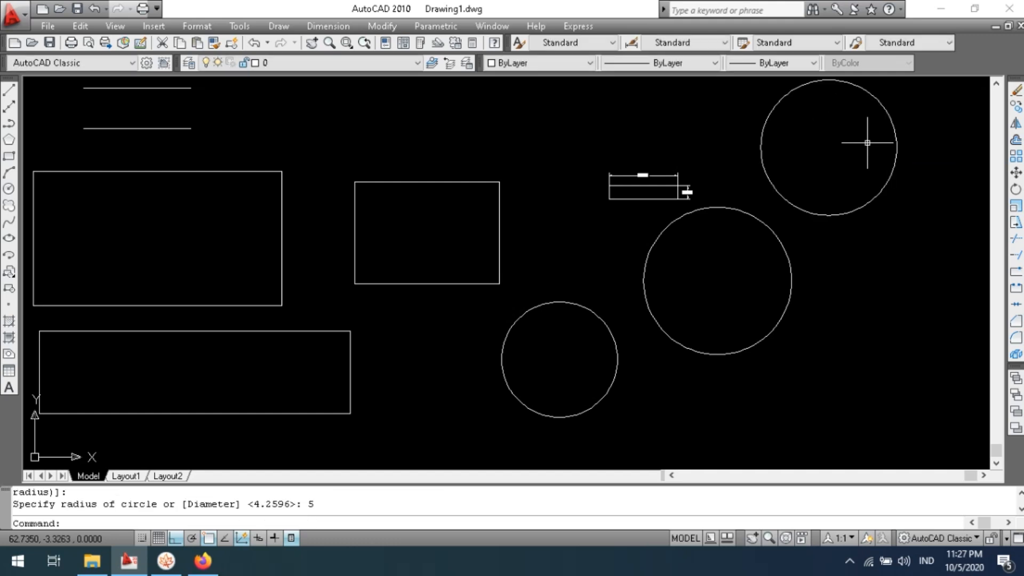
Enable the Midpoint, Node, Quadrant, Insertion, Perpendicular, Tangent, Nearest, Apparent intersection and Parallel object snap modes in Drafting Settings.
click(315, 26)
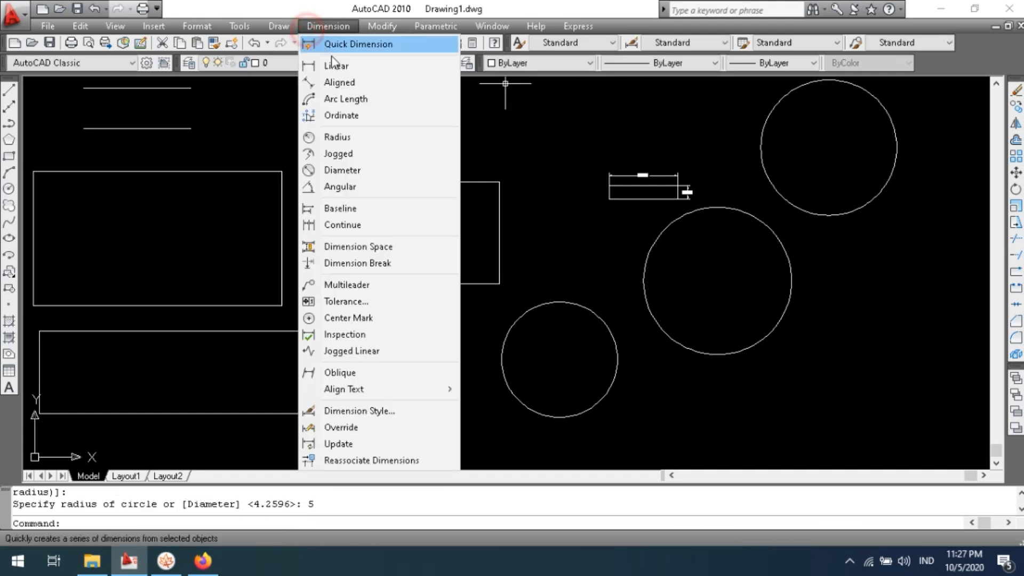
click(335, 65)
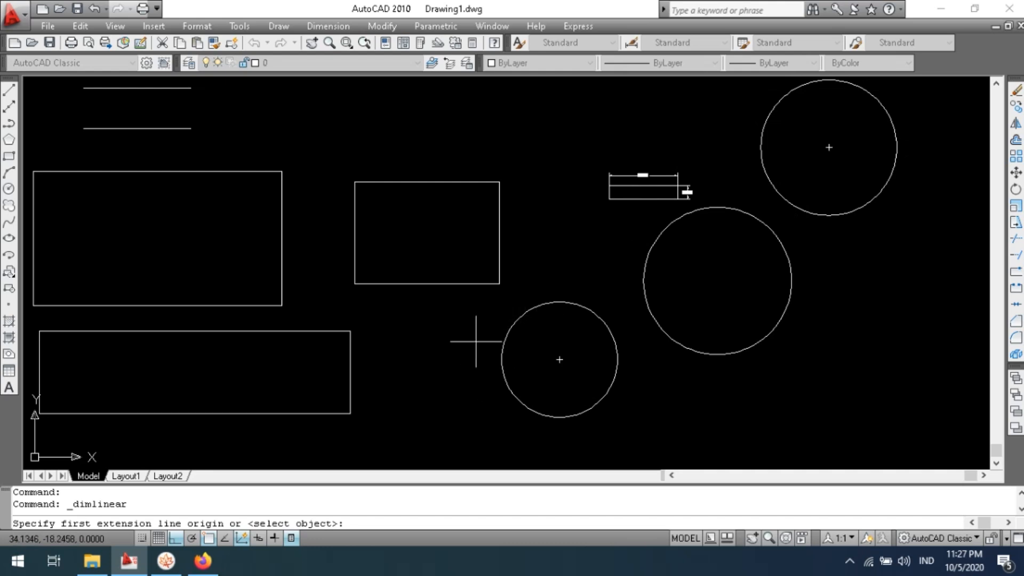
right_click(315, 538)
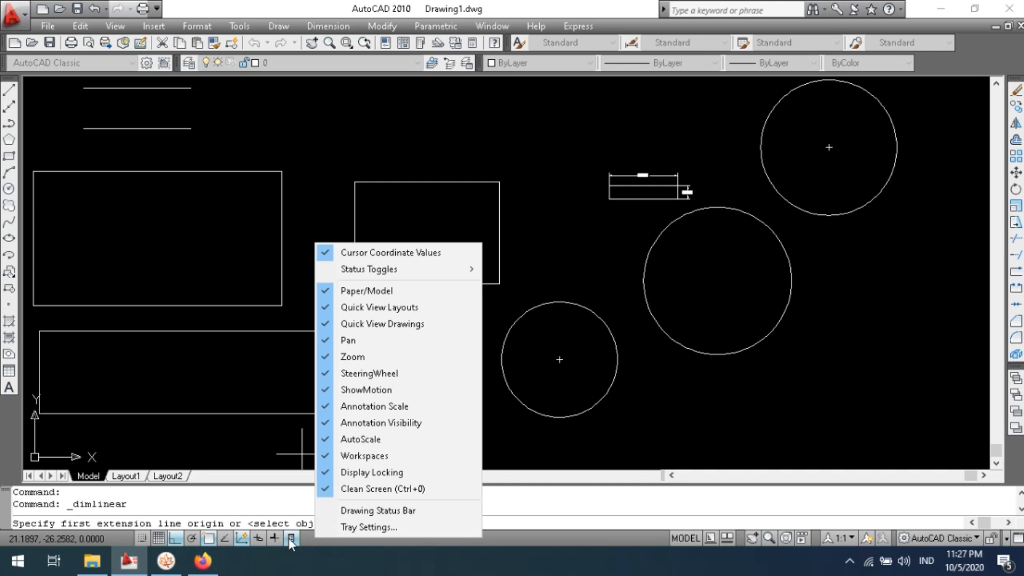
click(290, 540)
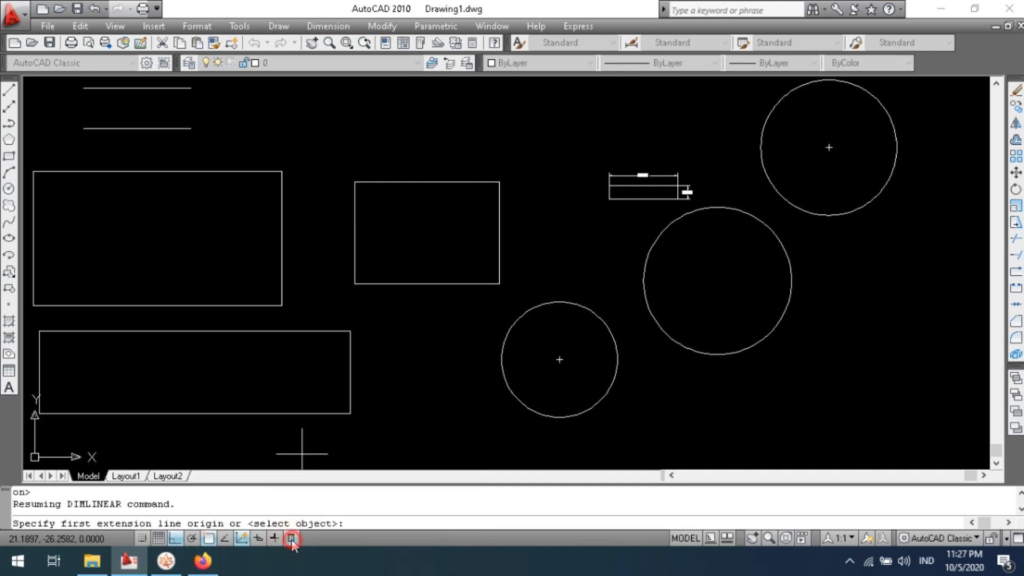
right_click(290, 538)
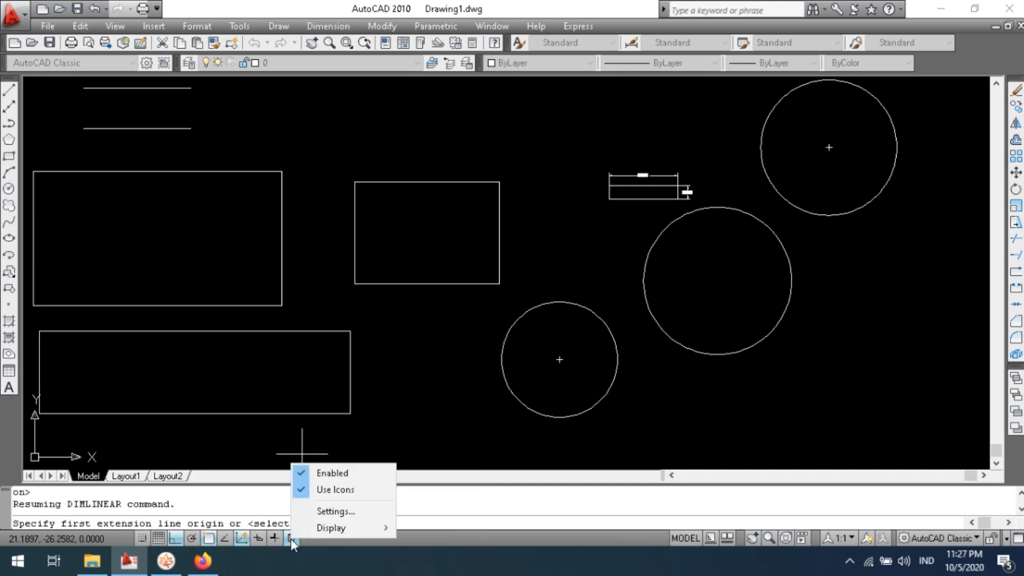
click(322, 512)
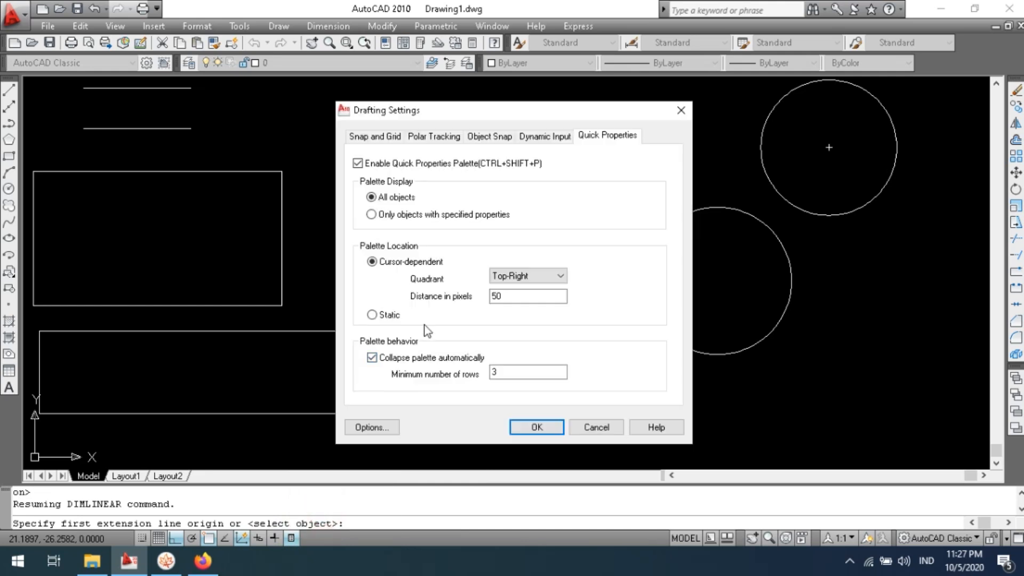
click(394, 138)
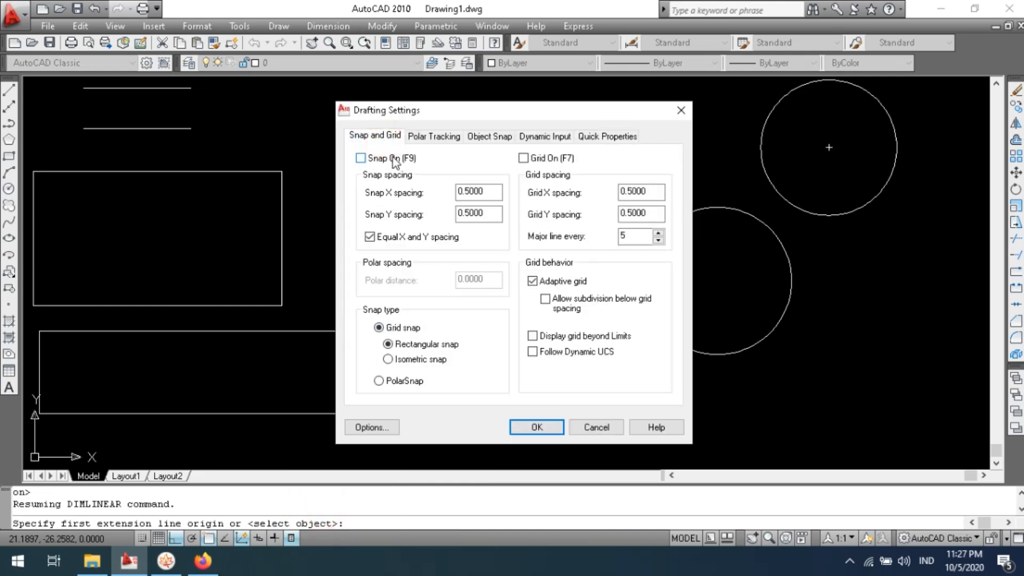
click(427, 138)
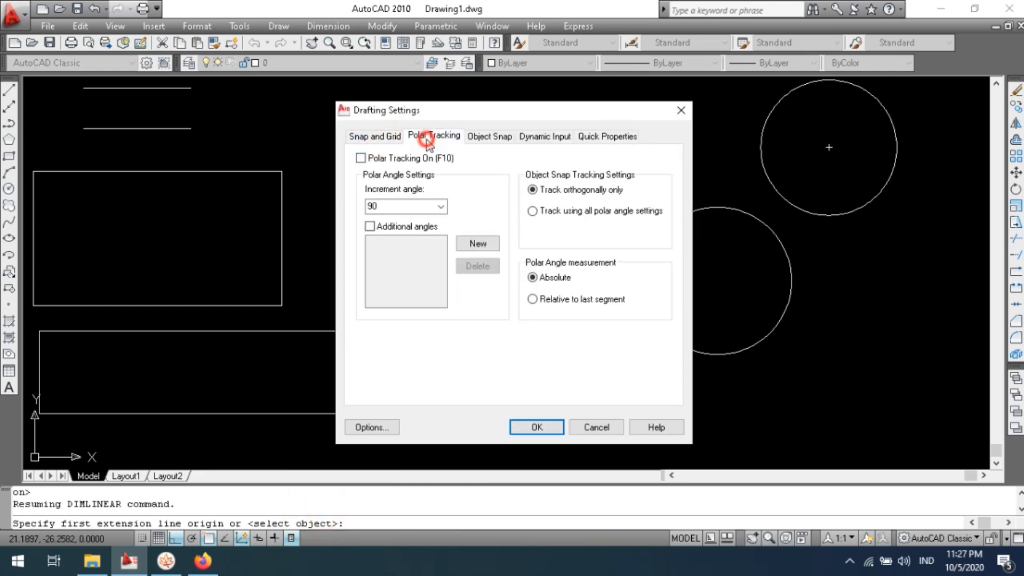
click(490, 137)
click(390, 213)
click(390, 254)
click(390, 275)
click(523, 275)
click(523, 255)
click(524, 235)
click(524, 213)
click(523, 193)
click(523, 297)
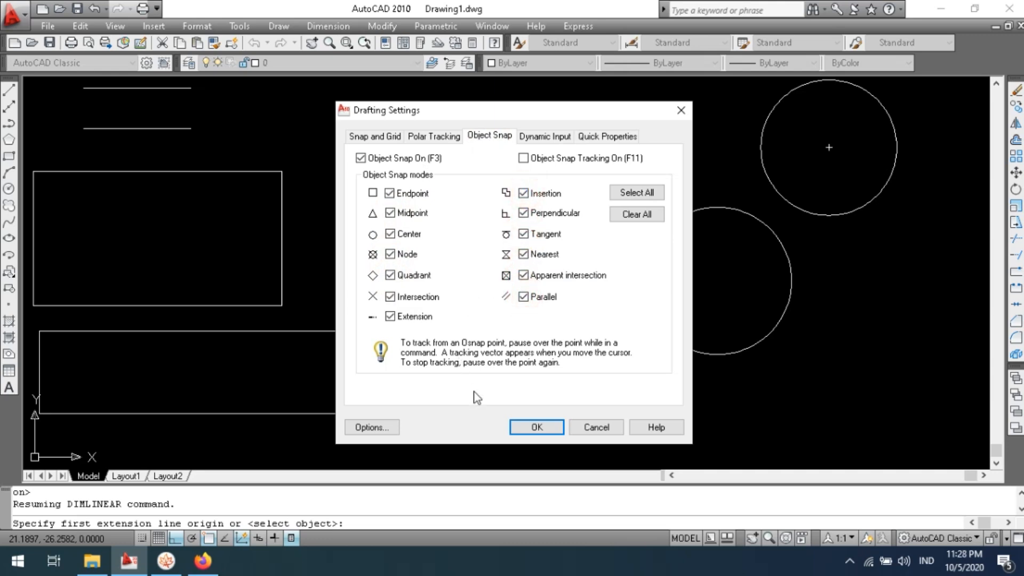
click(535, 427)
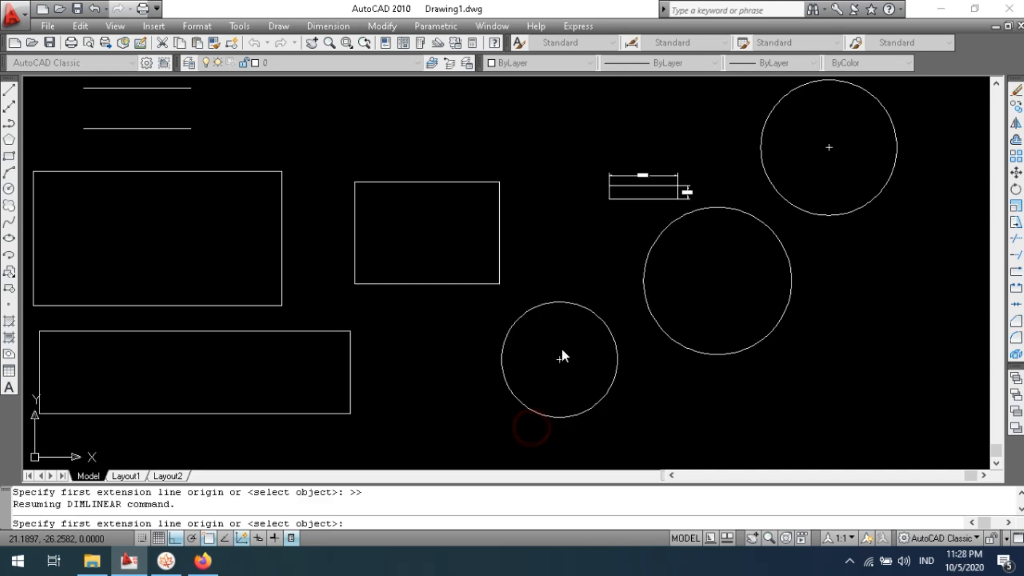
Add a linear dimension across the radius-5 circle between its left and right quadrants, placing the dimension line just below the centre.
click(328, 25)
click(338, 66)
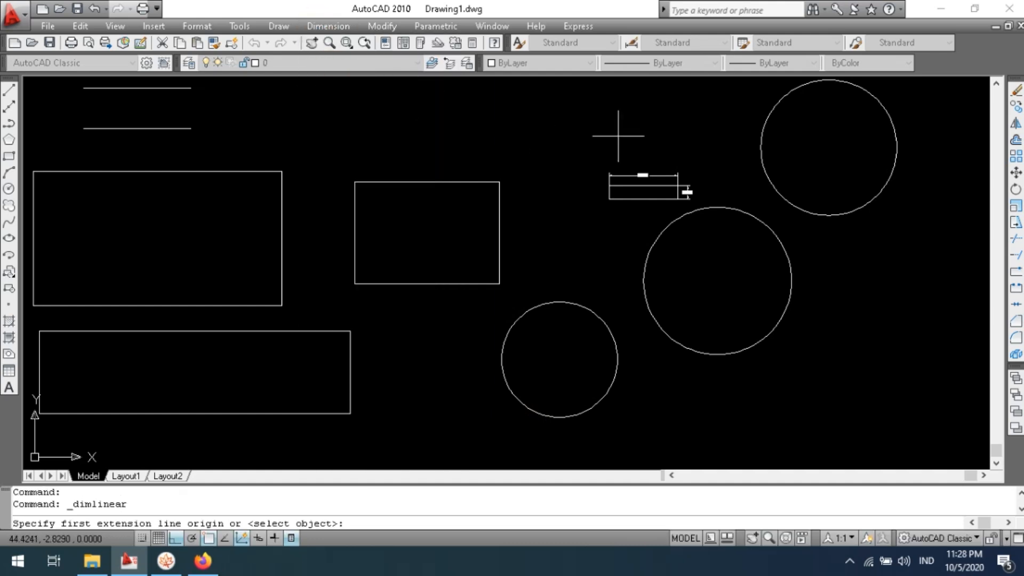
click(762, 148)
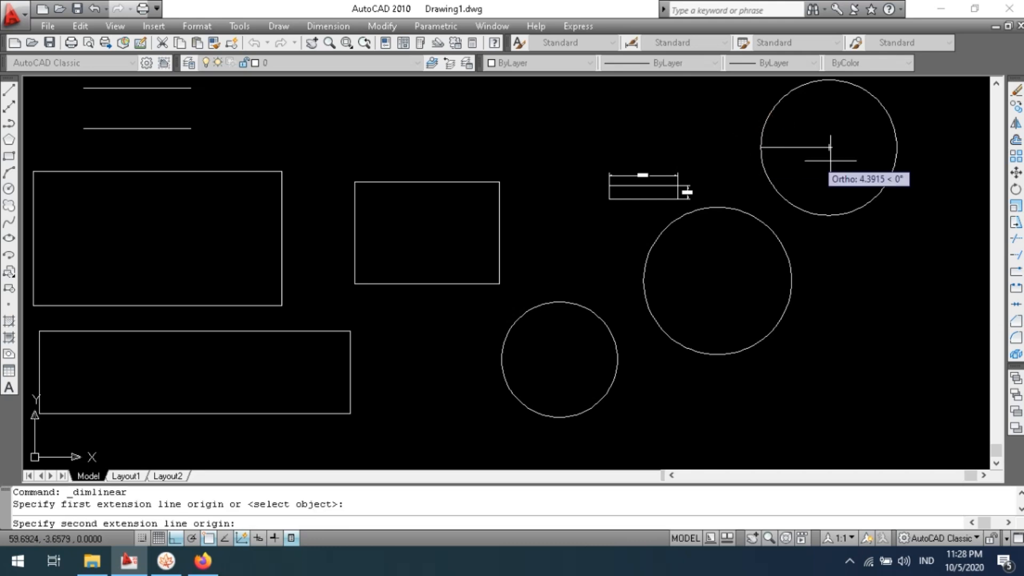
click(898, 147)
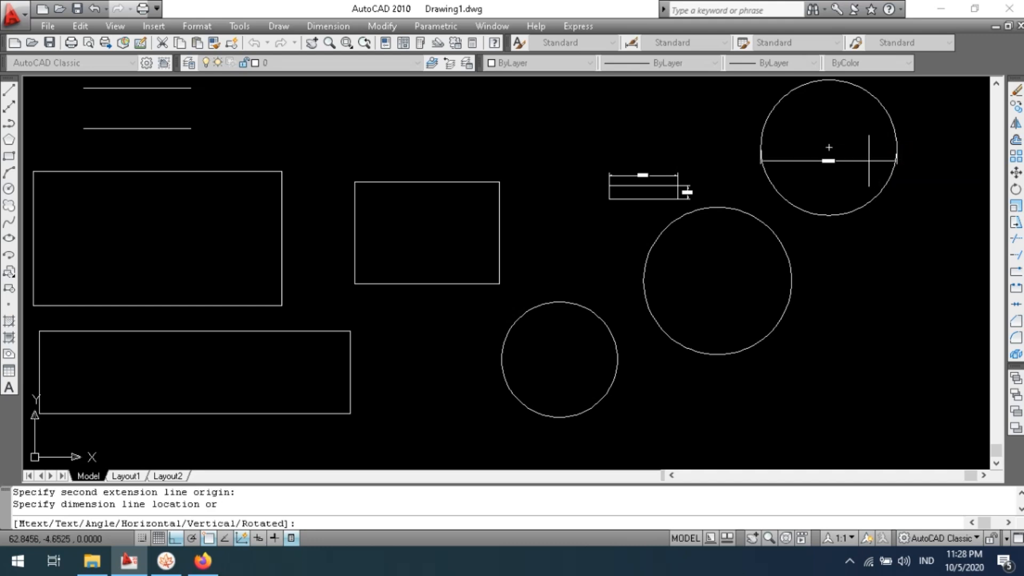
click(870, 160)
Add a linear dimension from the centre of the radius-5 circle to its right quadrant, placing the dimension line above the centre.
scroll(843, 160, up, 8)
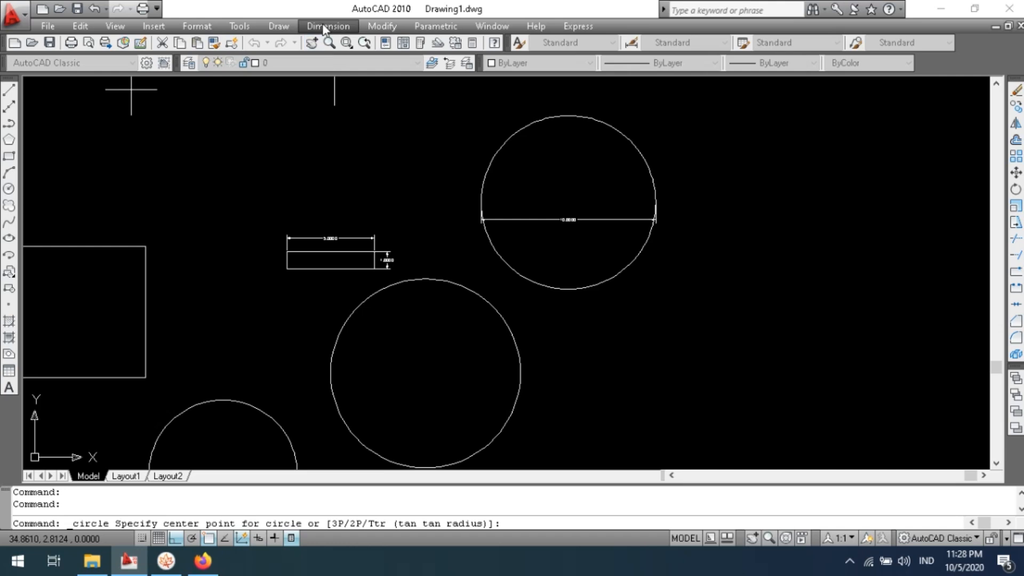
click(328, 25)
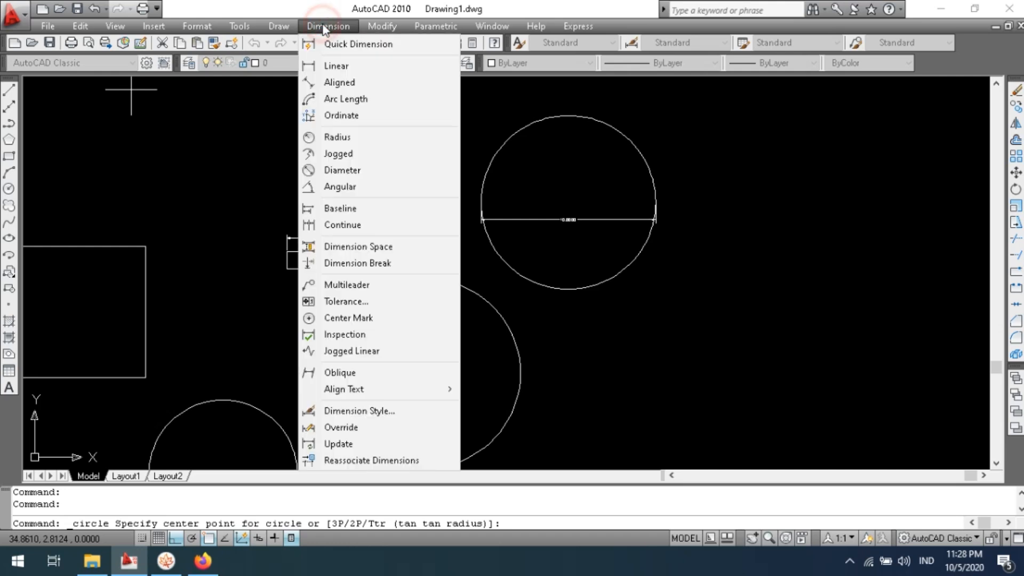
click(348, 66)
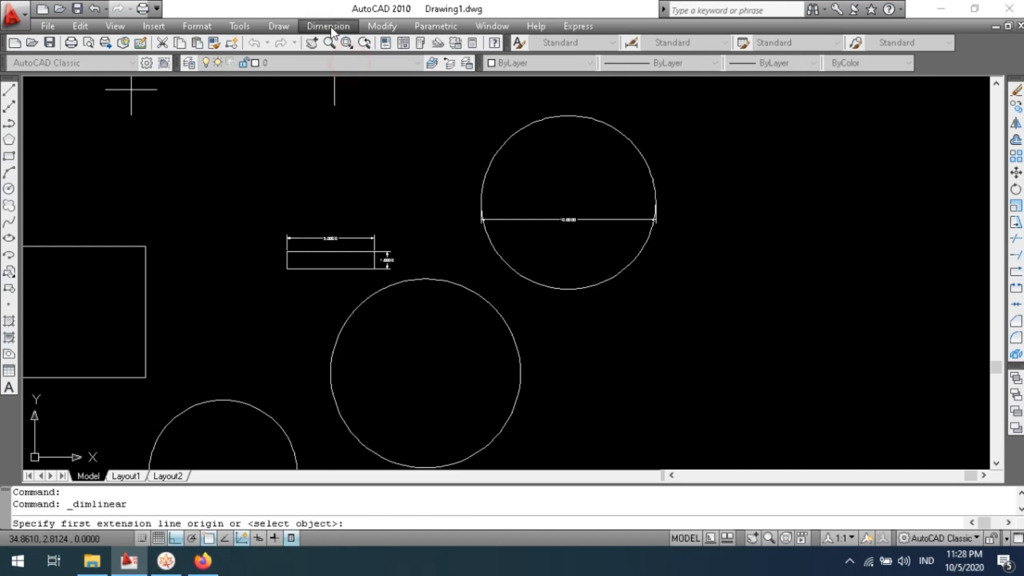
click(568, 202)
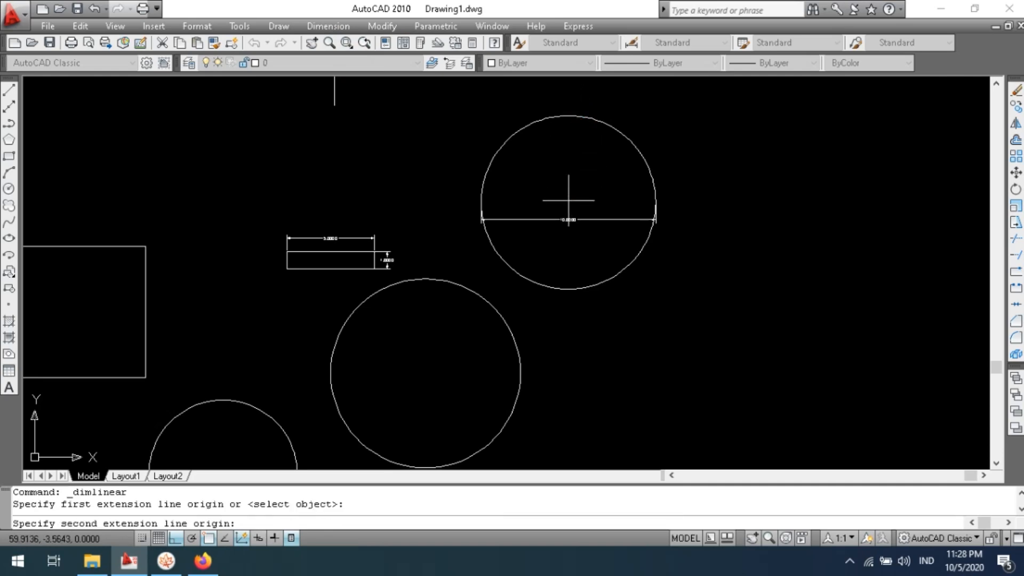
scroll(646, 212, up, 4)
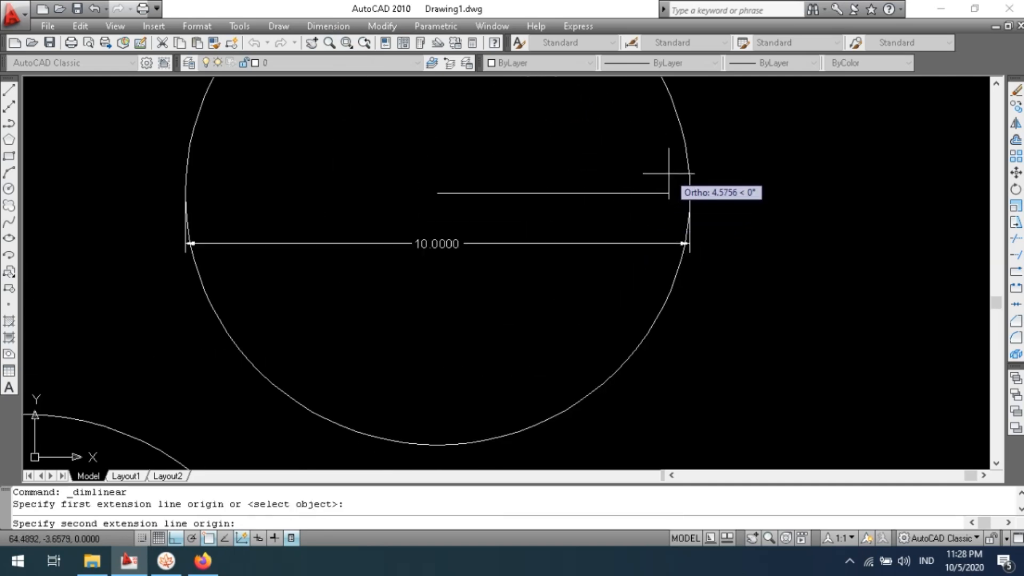
click(689, 193)
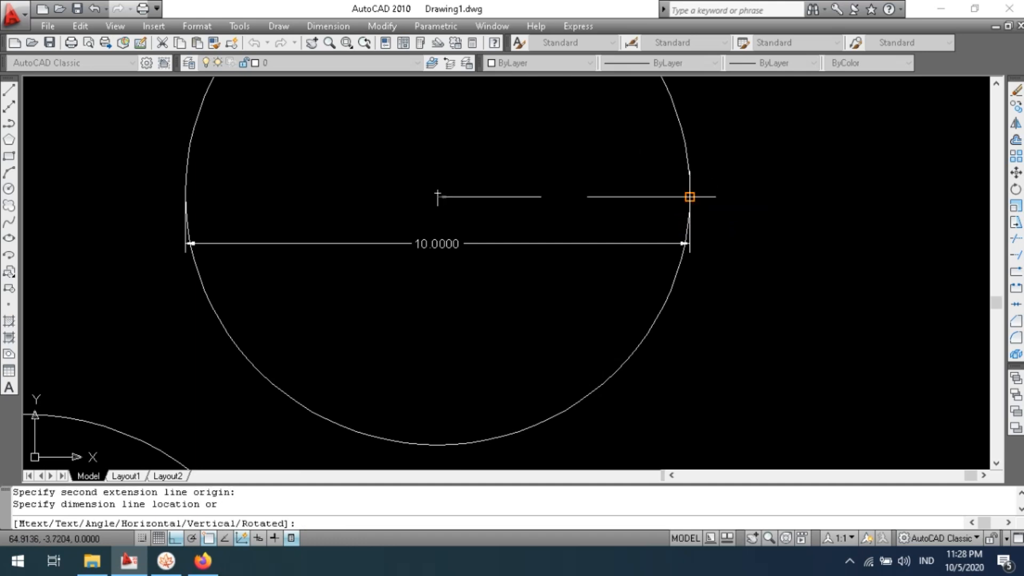
click(631, 161)
scroll(527, 151, up, 1)
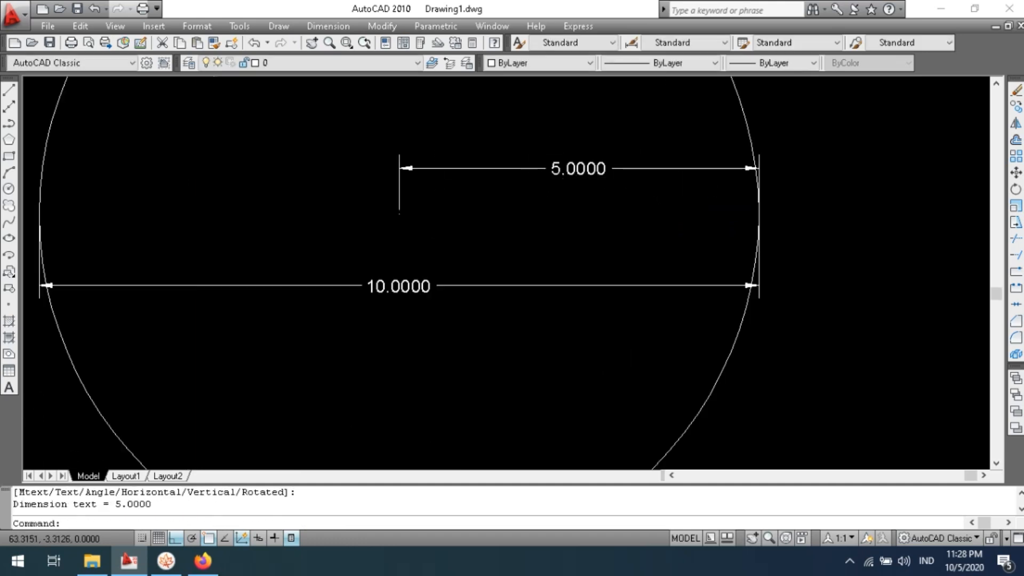
Check the tool after Circle in the MindMaple map and return to the AutoCAD drawing.
scroll(640, 179, down, 10)
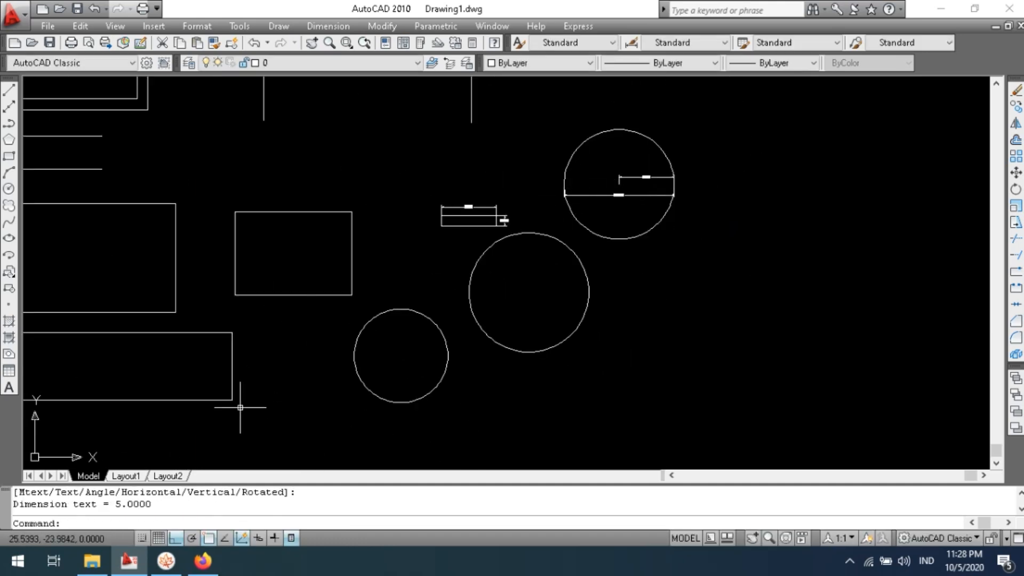
click(165, 563)
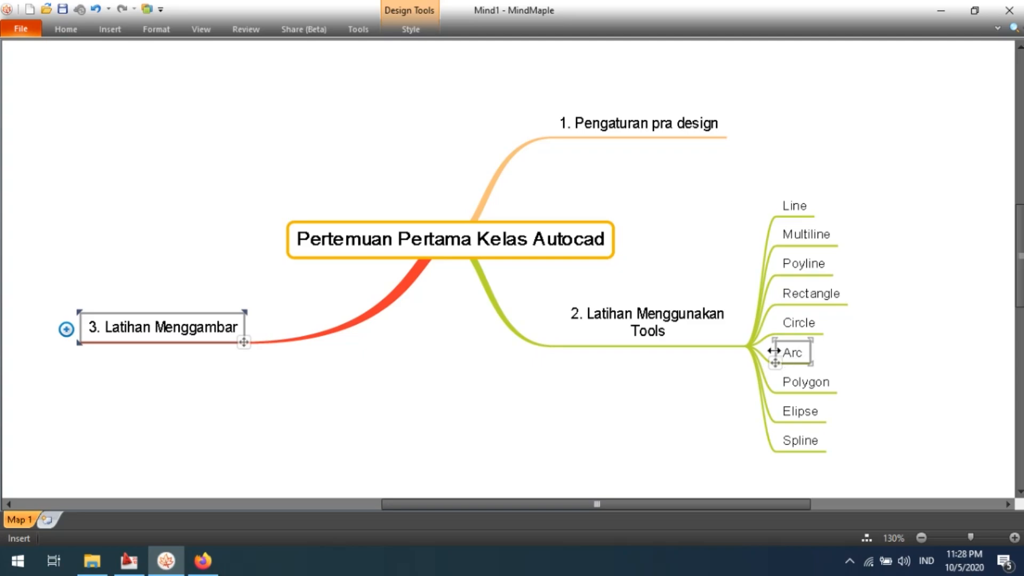
key(alt+Tab)
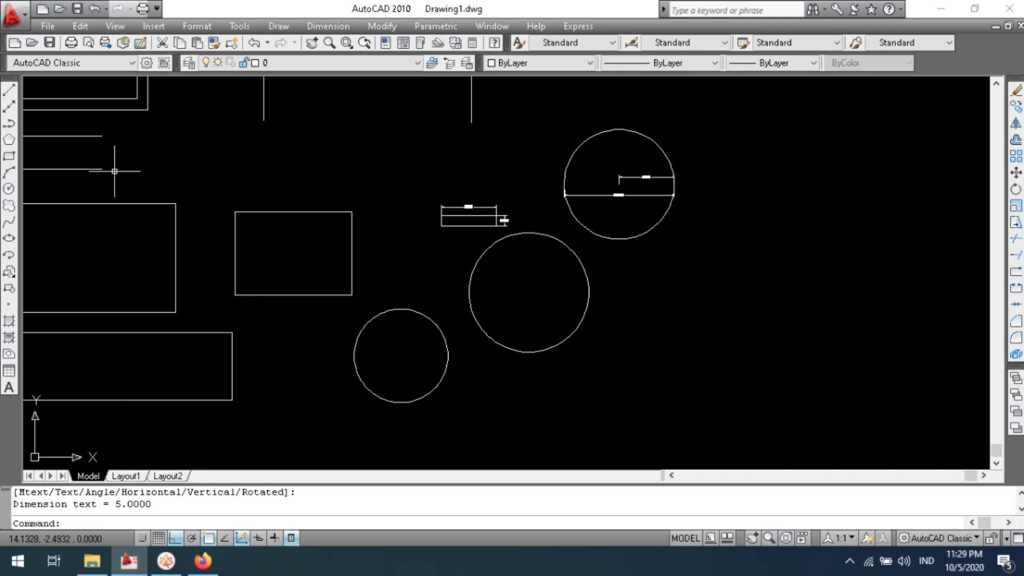
Draw a large three-point arc in the empty area below and beside the dimensioned radius-5 circle, bulging up and outwards.
click(52, 175)
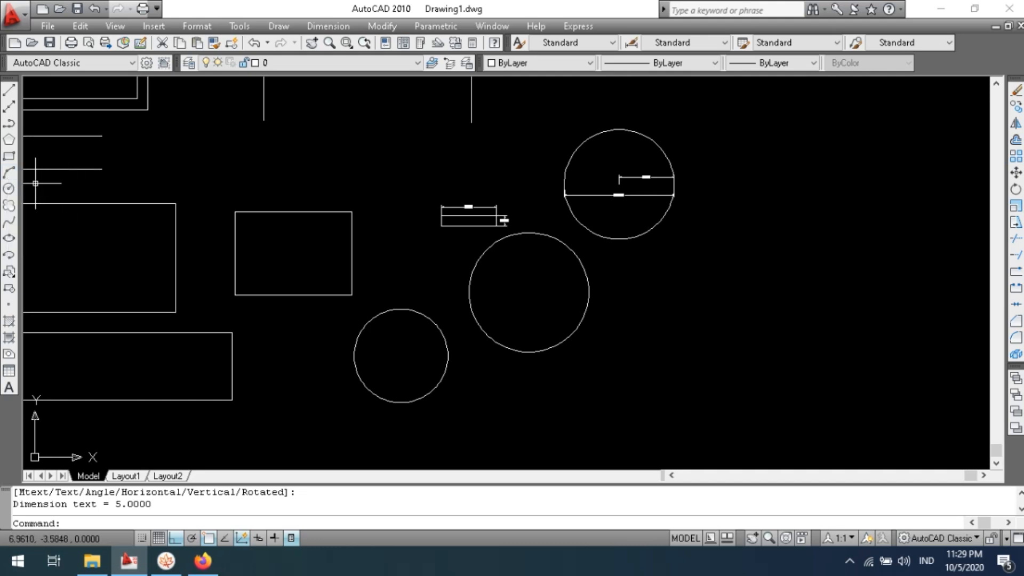
click(11, 174)
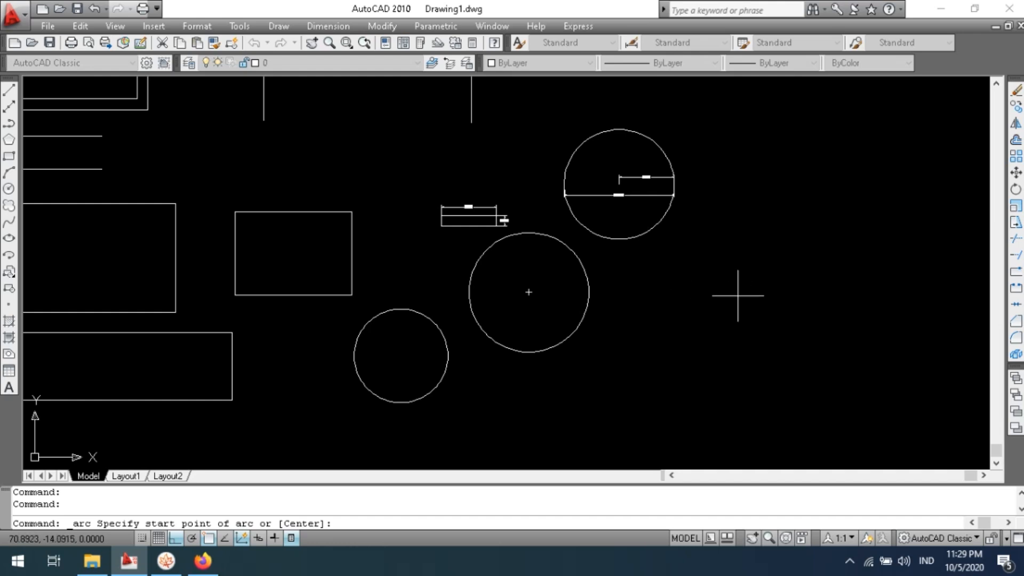
click(682, 303)
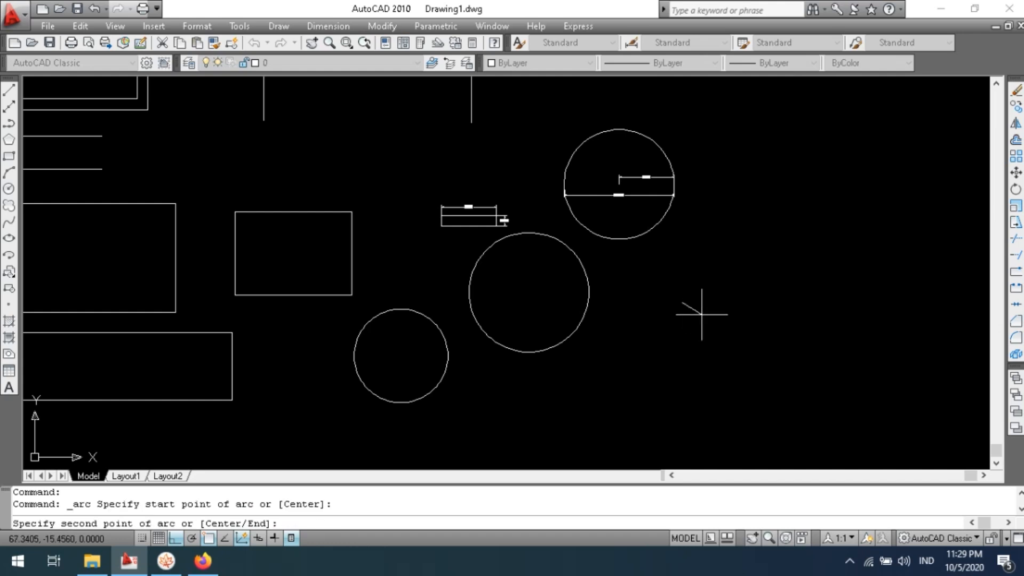
click(846, 305)
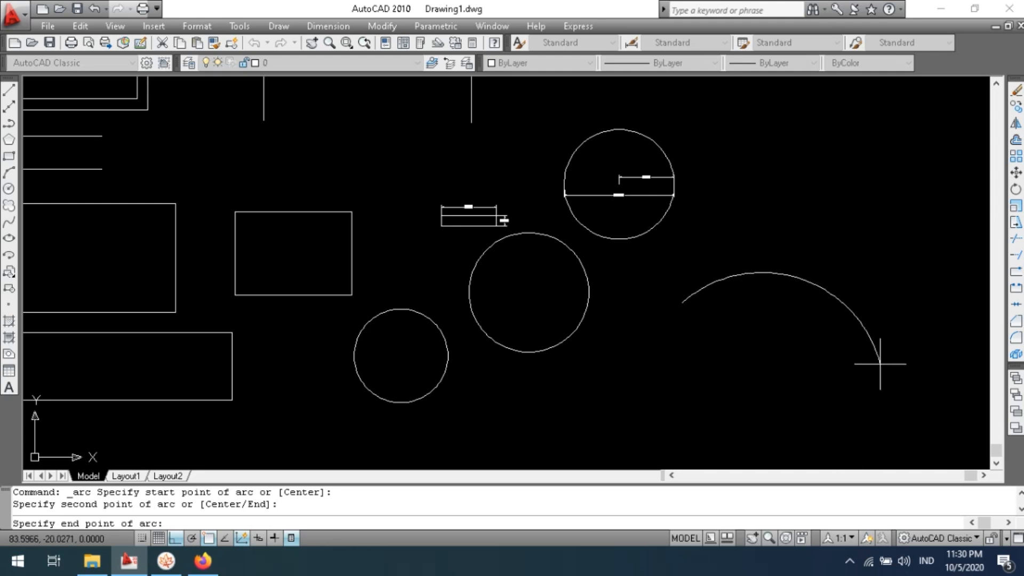
click(863, 428)
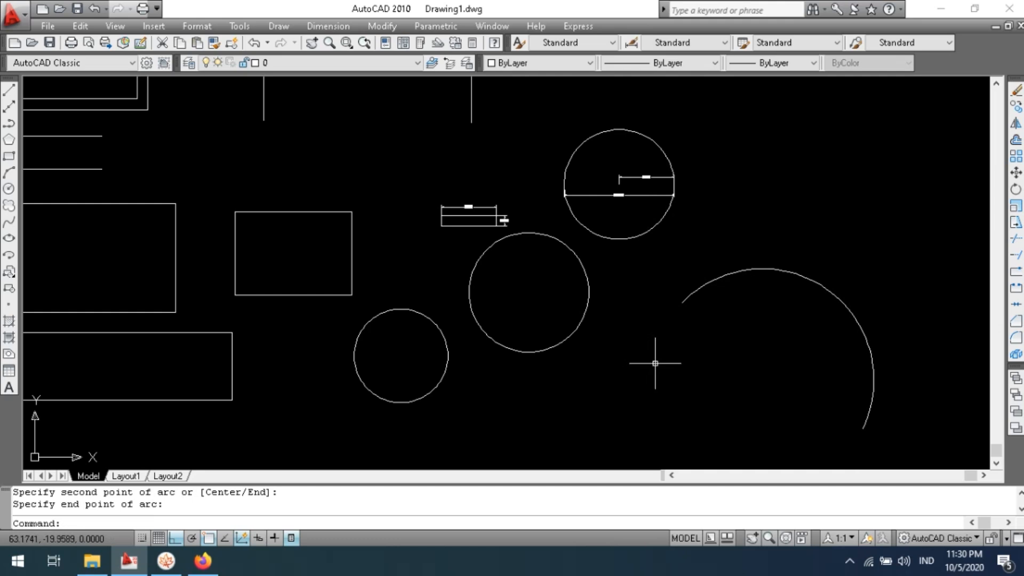
With Ortho off, draw a chain of seven short line segments approximating an arc, below the large arc.
text(l)
key(Return)
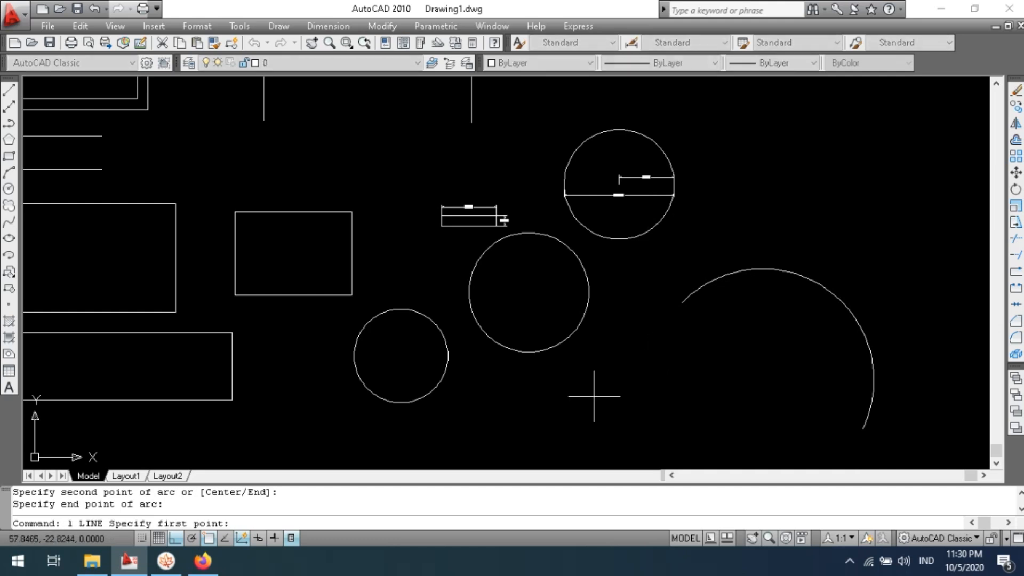
click(546, 432)
key(F8)
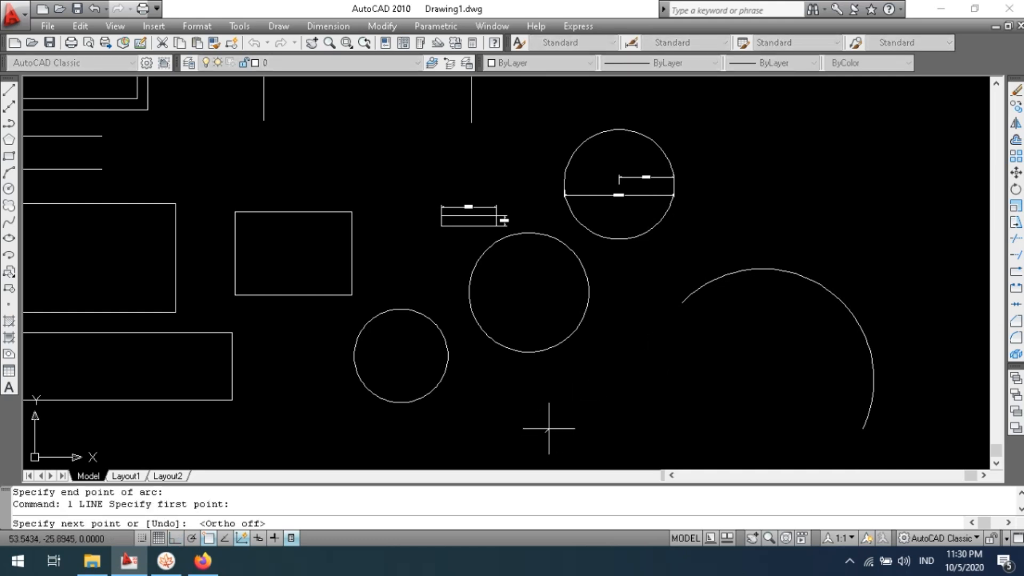
click(582, 396)
click(630, 374)
click(676, 370)
click(734, 395)
click(764, 412)
click(779, 431)
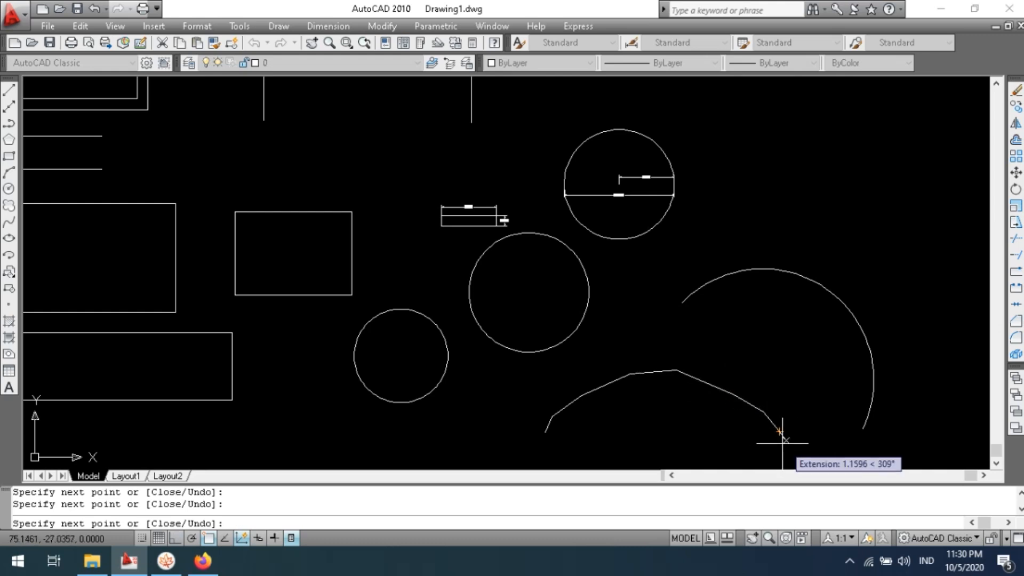
key(Return)
key(Return)
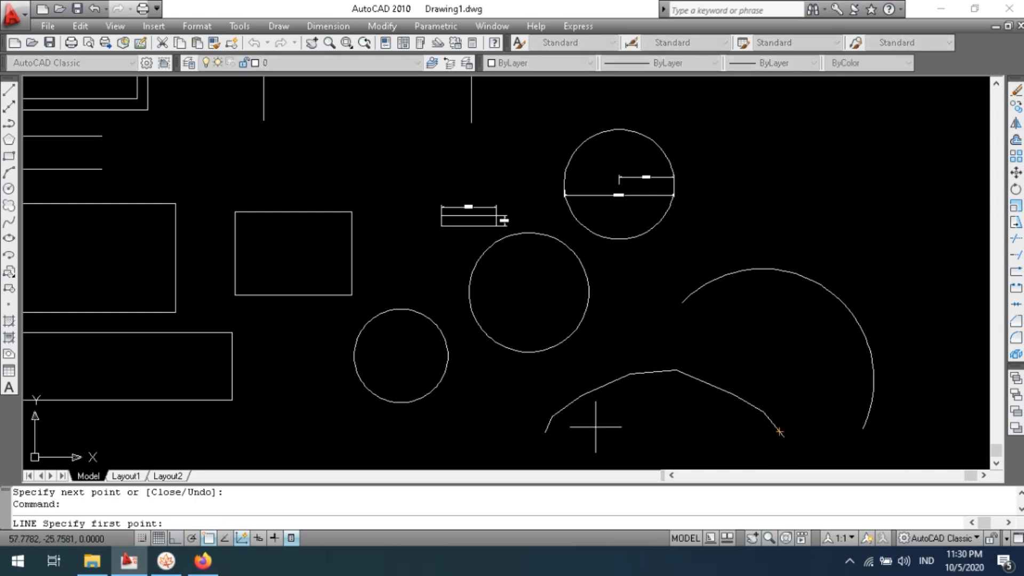
key(Escape)
key(Escape)
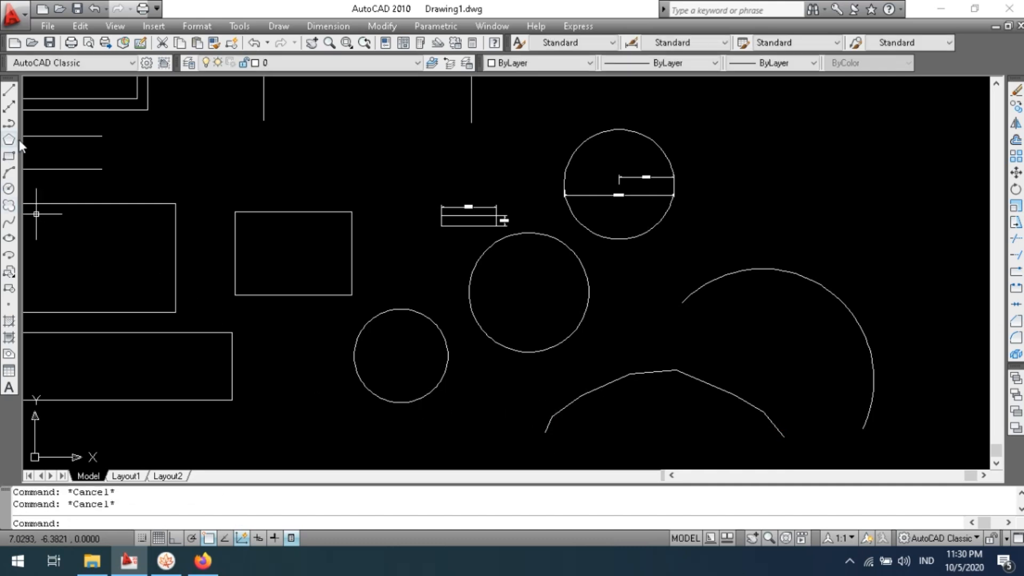
Draw a smooth three-point arc directly below the segmented line chain, matching its span and curvature.
click(10, 173)
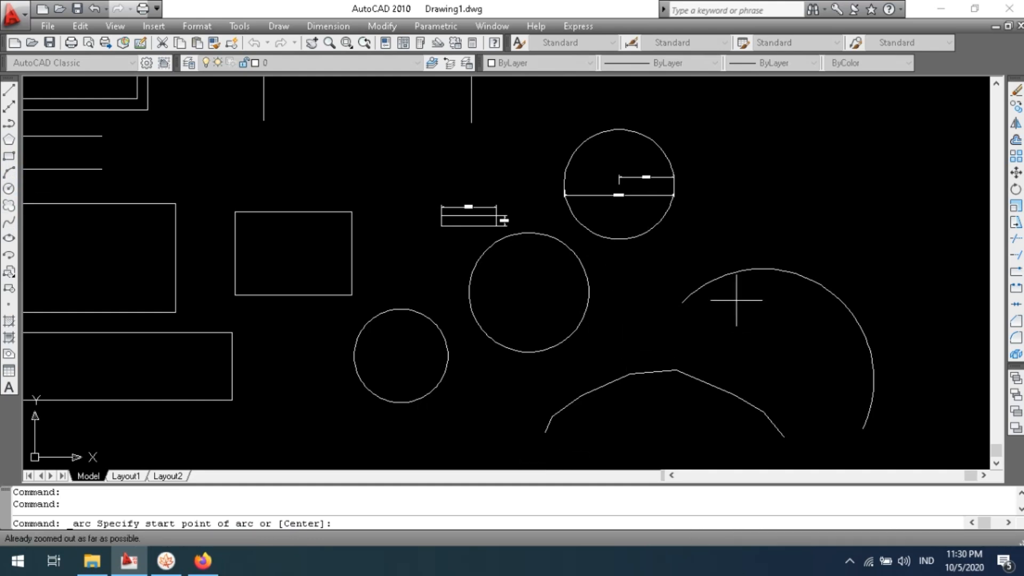
middle_drag(688, 338, 693, 204)
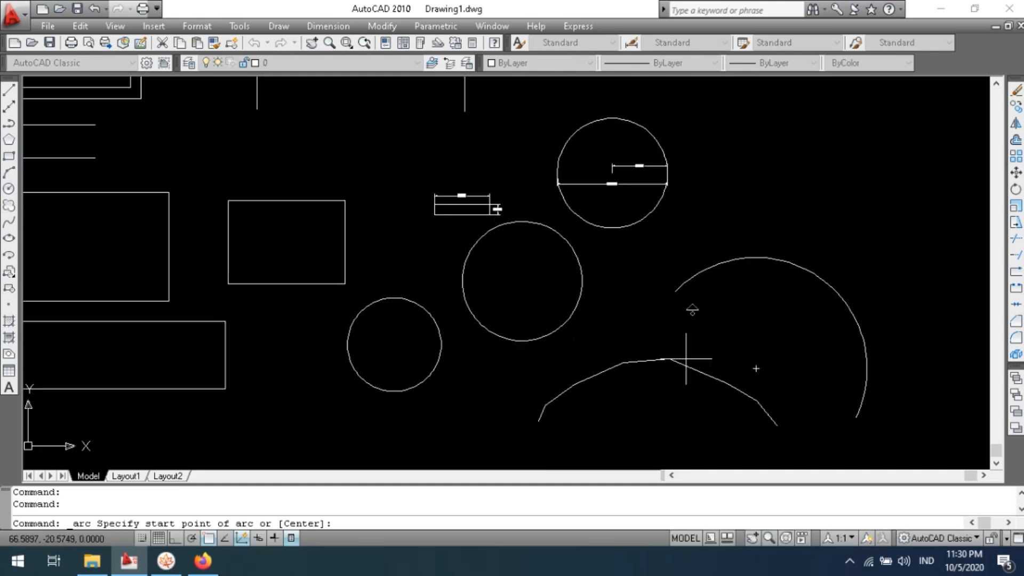
scroll(638, 310, up, 2)
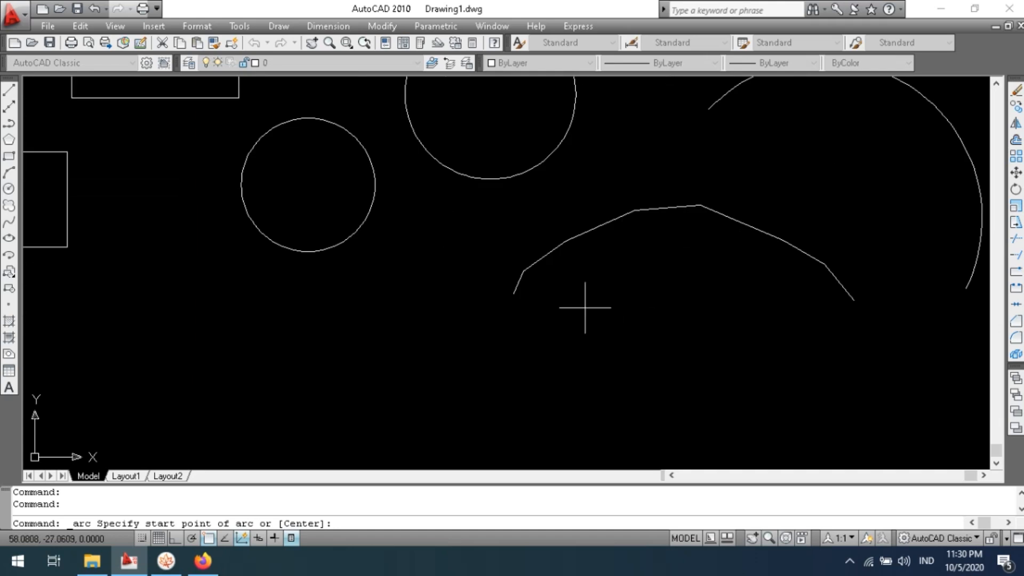
click(514, 374)
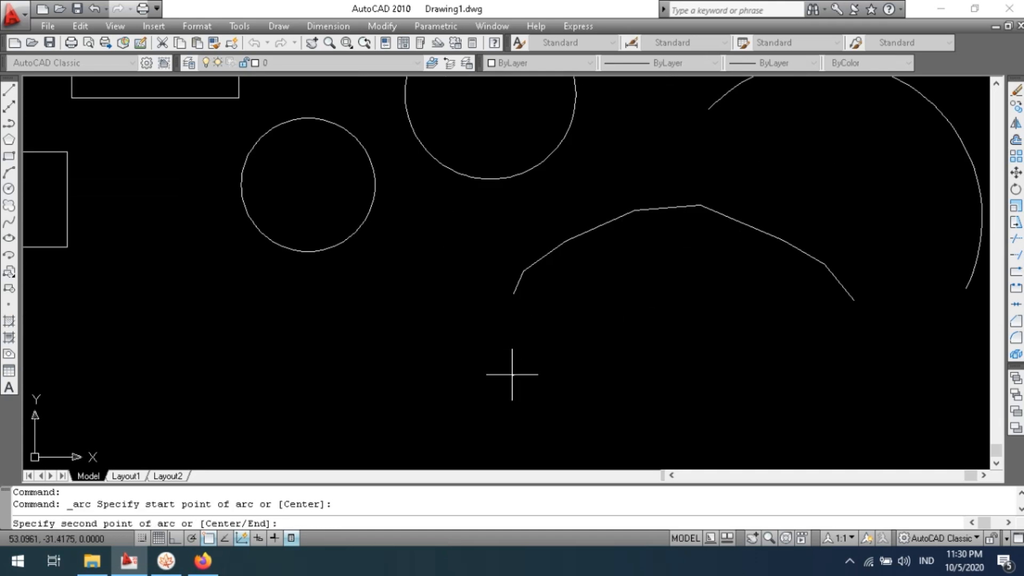
click(667, 291)
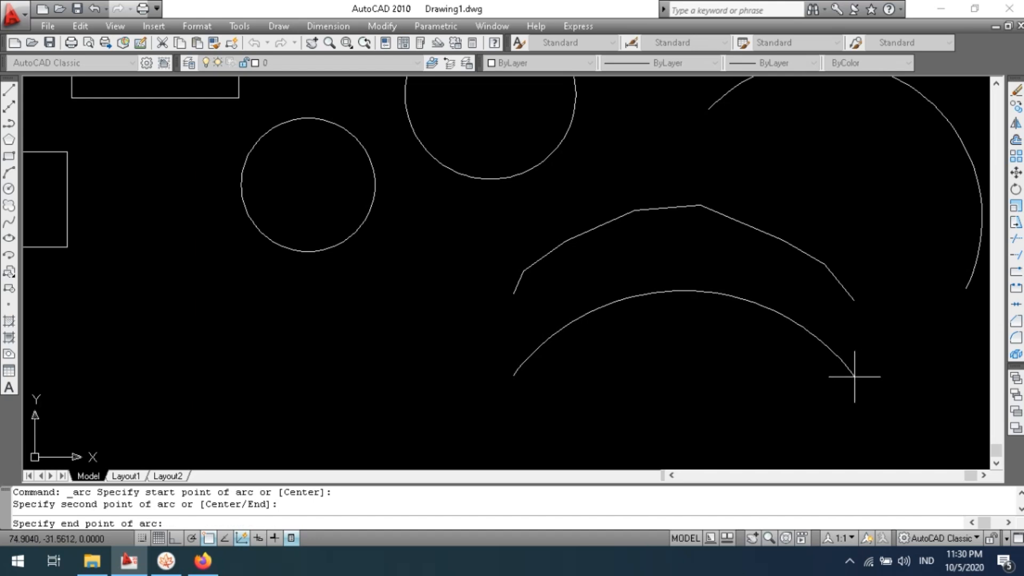
click(852, 375)
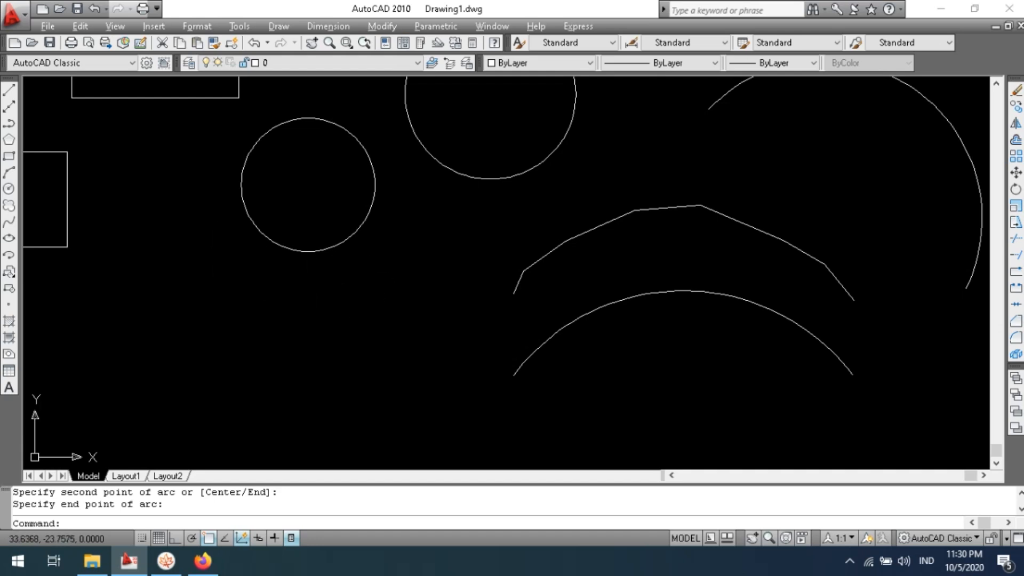
Draw a 5-sided polygon, inscribed in a circle, freehand in the empty area beside and below the small circle.
key(alt+Tab)
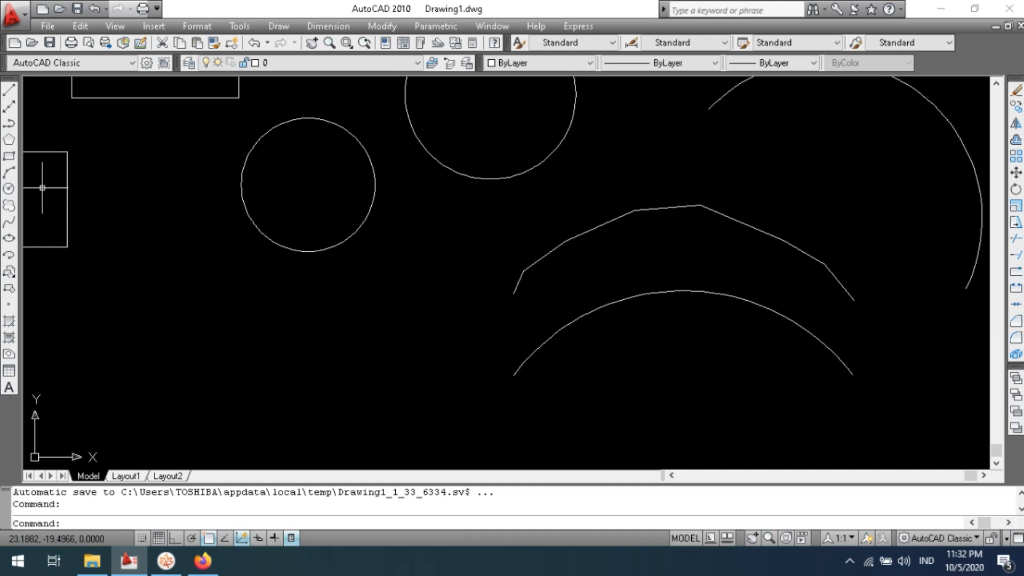
click(12, 139)
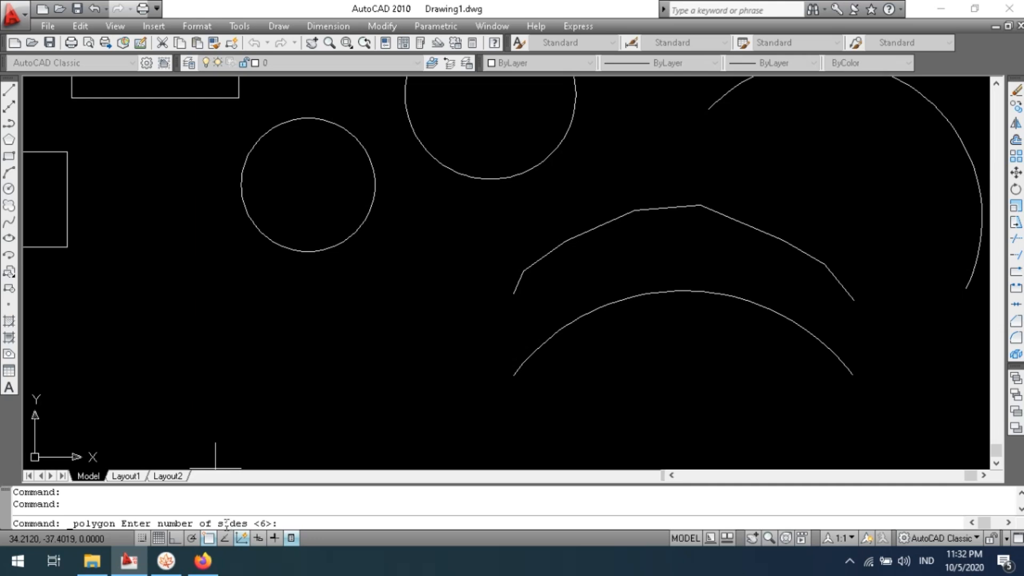
click(288, 522)
text(5)
key(Return)
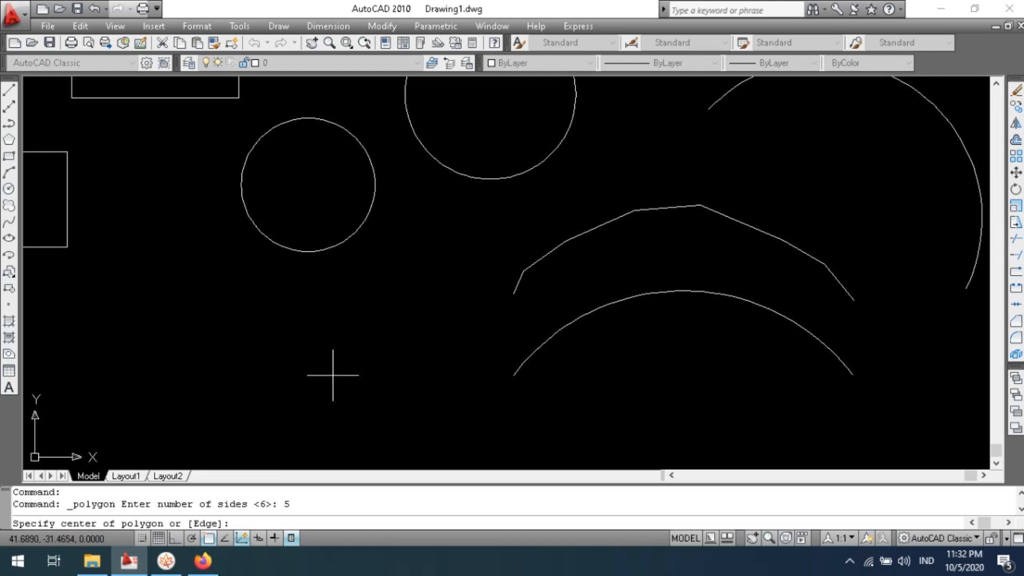
click(193, 309)
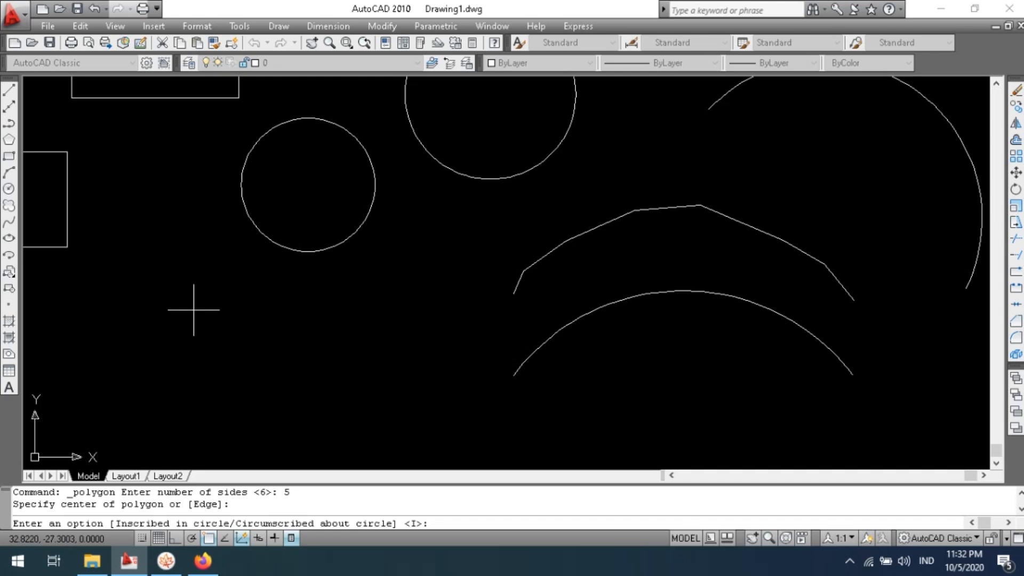
key(Return)
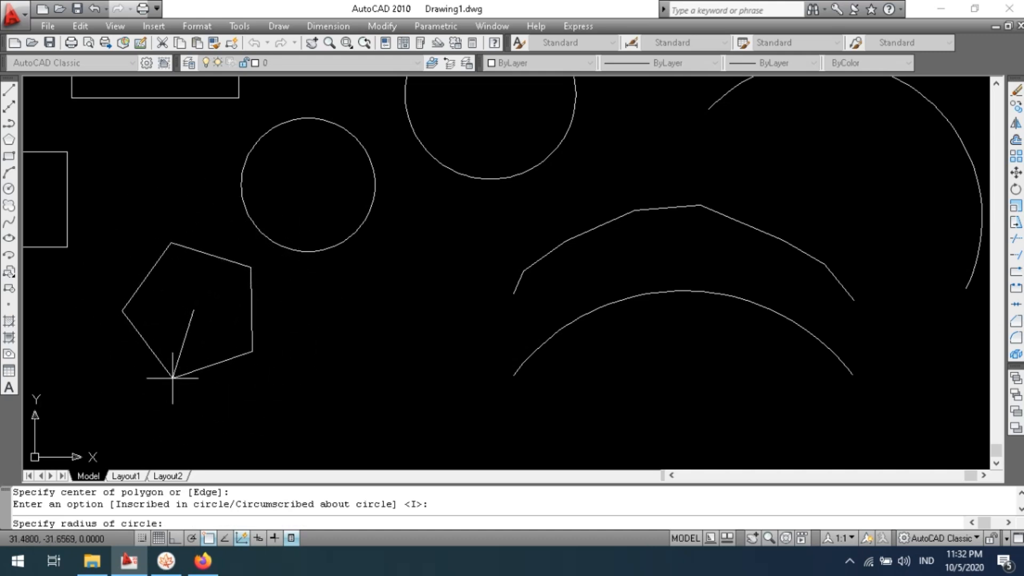
click(279, 330)
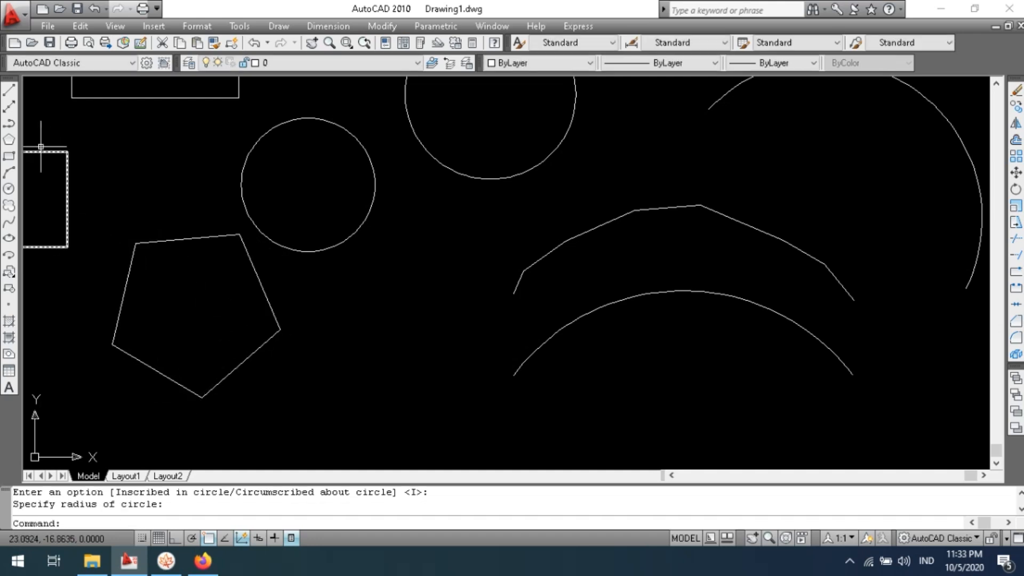
Draw an 8-sided polygon inscribed in a circle of radius 4, between the pentagon and the arcs.
click(9, 139)
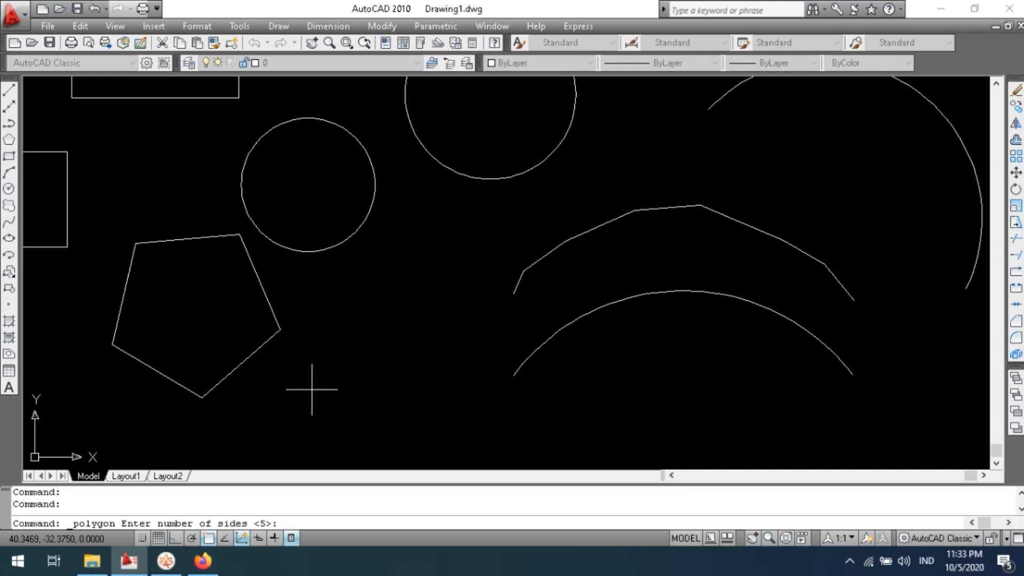
text(8)
key(Return)
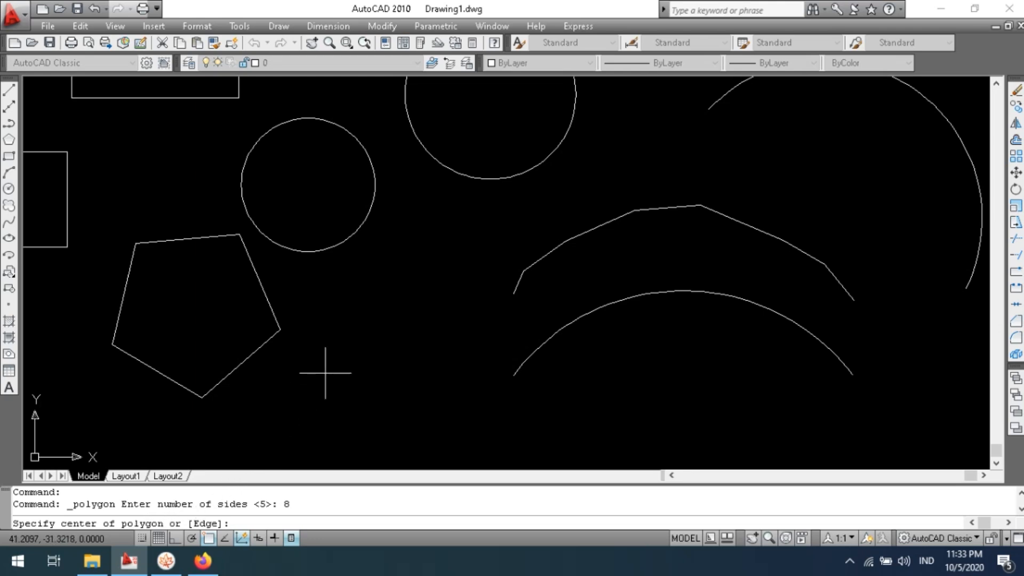
click(378, 340)
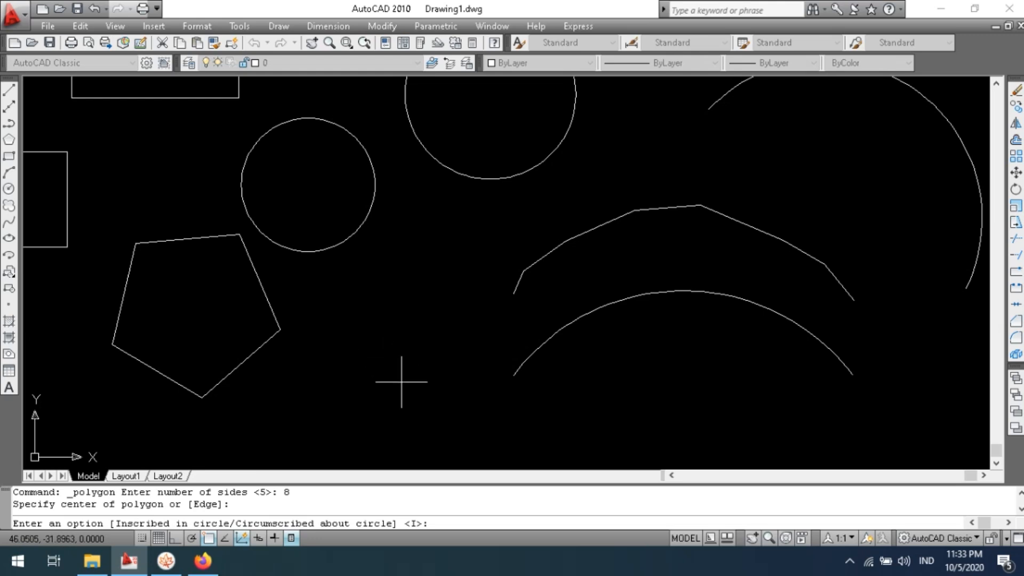
key(Return)
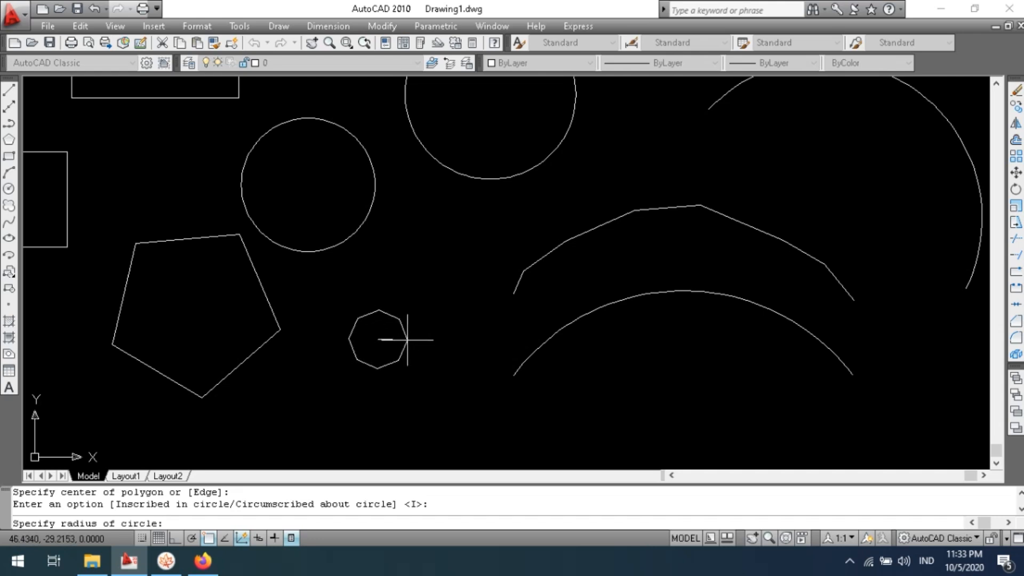
key(Return)
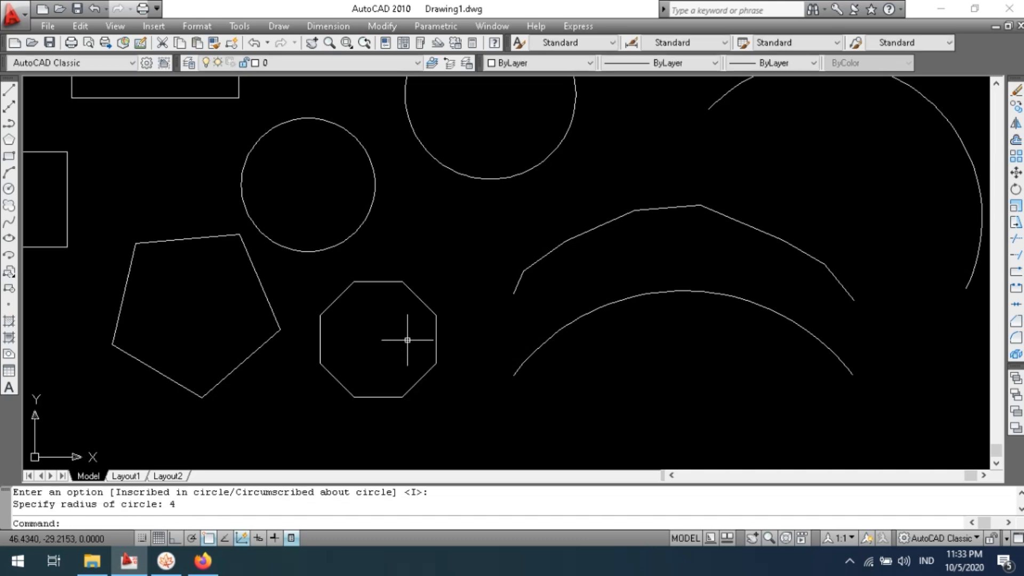
text(dli)
key(Return)
key(Return)
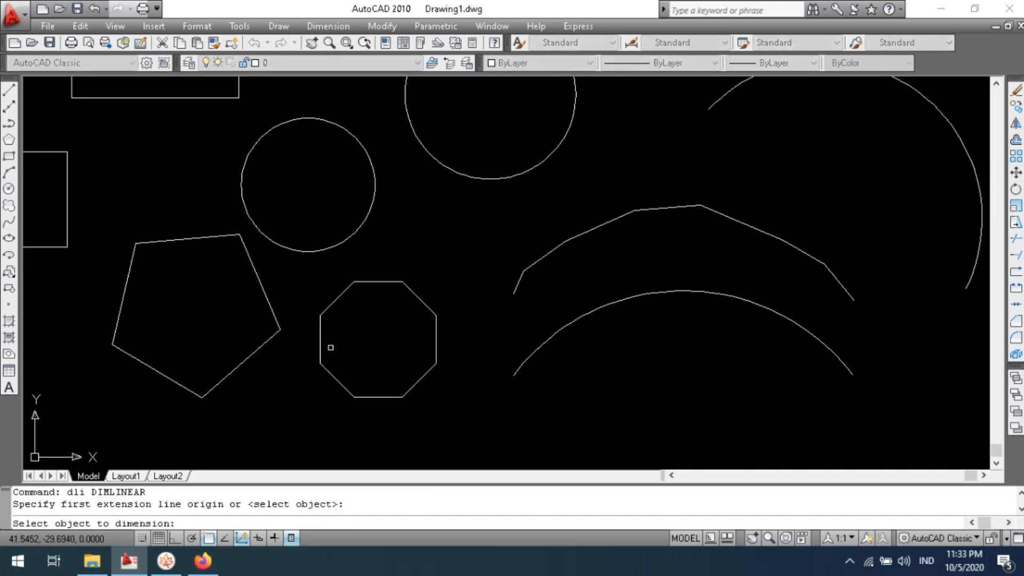
key(Escape)
key(Escape)
key(Escape)
Add a horizontal linear dimension between the octagon's two vertical sides, placing the dimension line just above its centre.
click(328, 26)
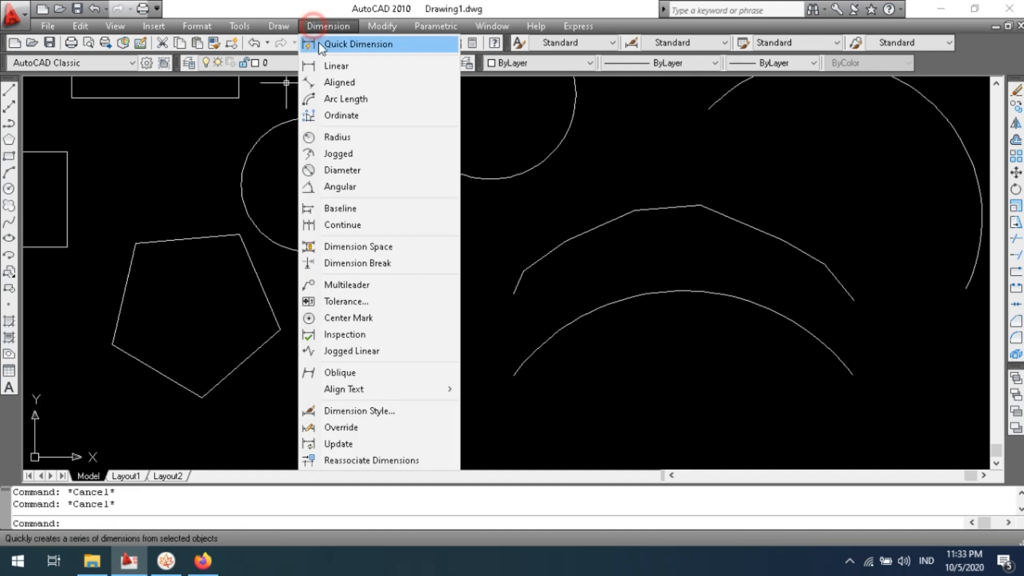
click(320, 66)
click(320, 341)
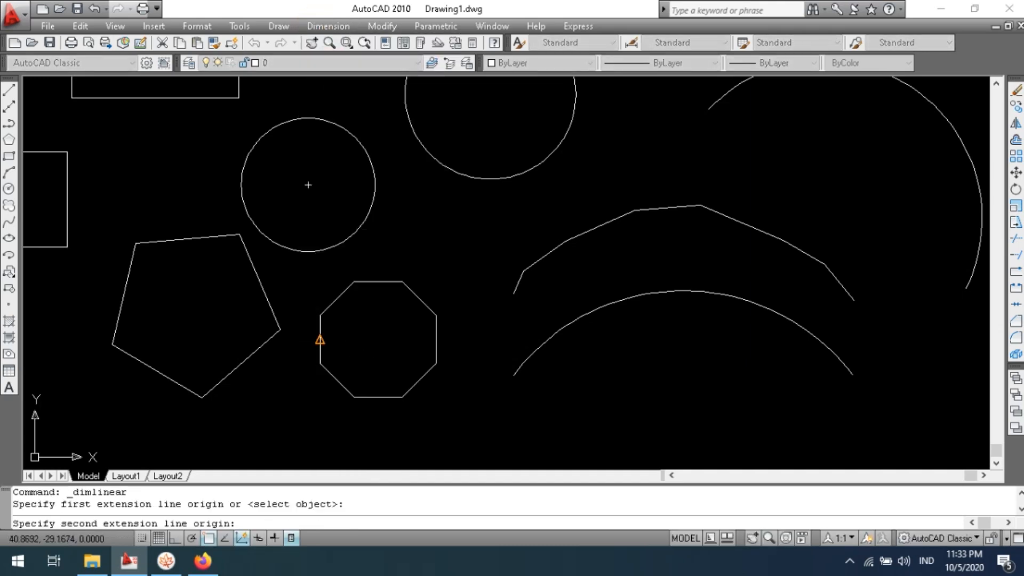
click(436, 340)
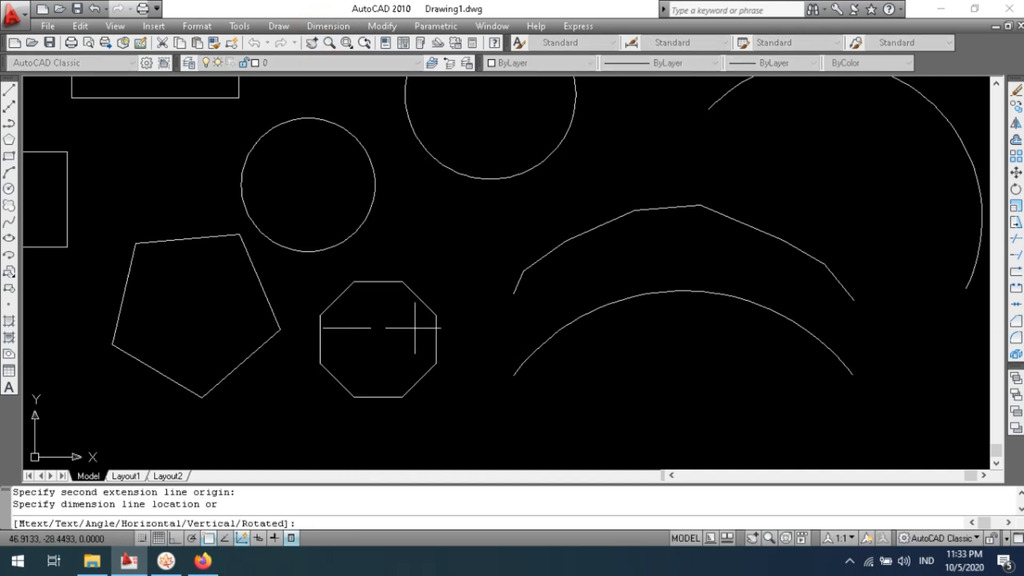
click(379, 328)
scroll(379, 325, up, 6)
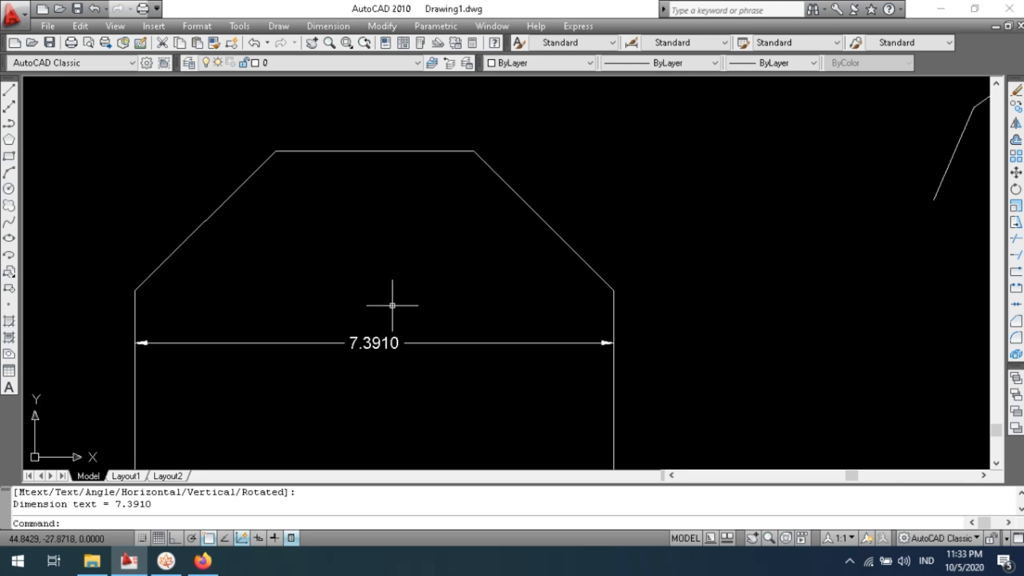
scroll(387, 282, down, 2)
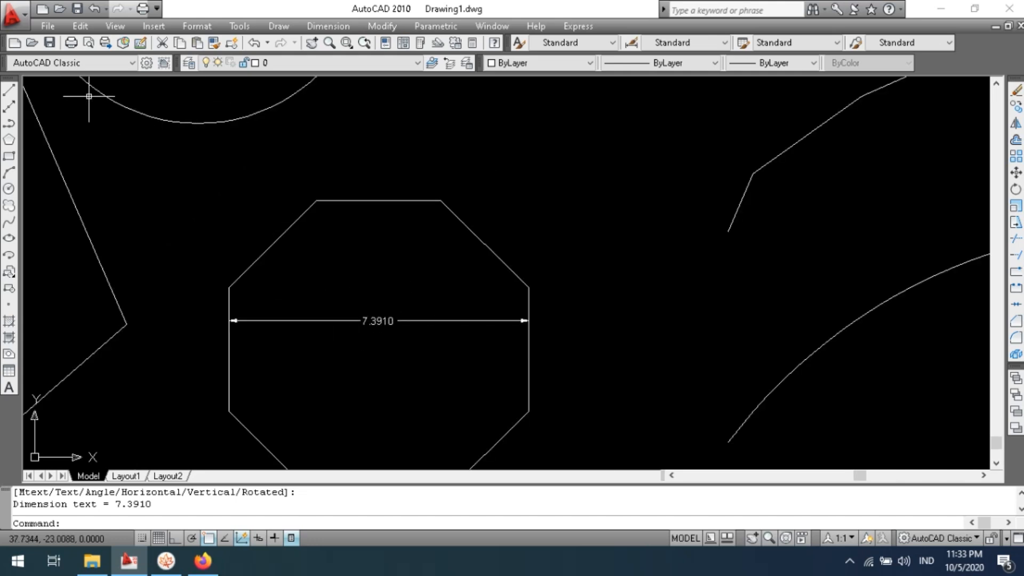
click(316, 26)
click(316, 64)
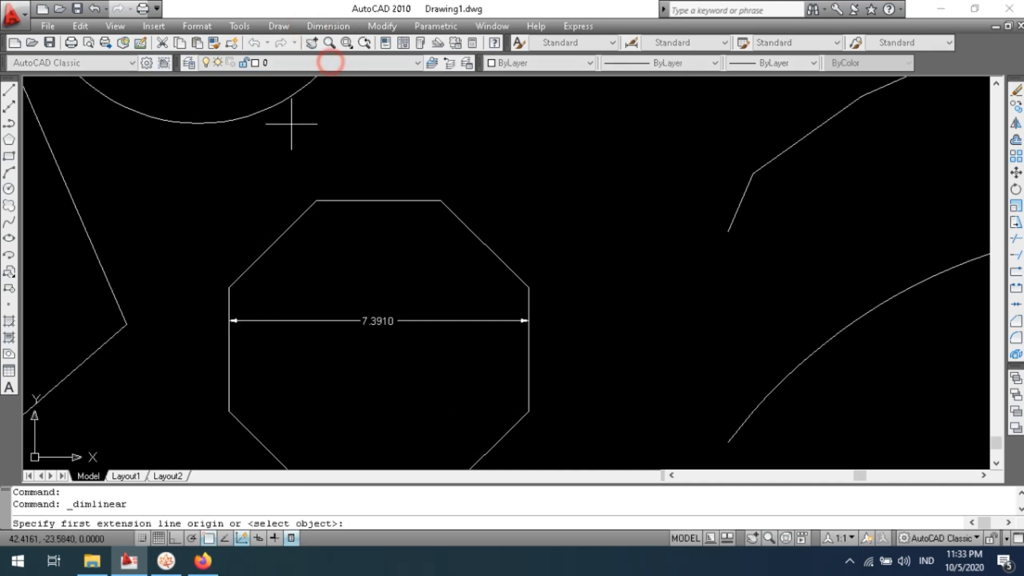
click(229, 411)
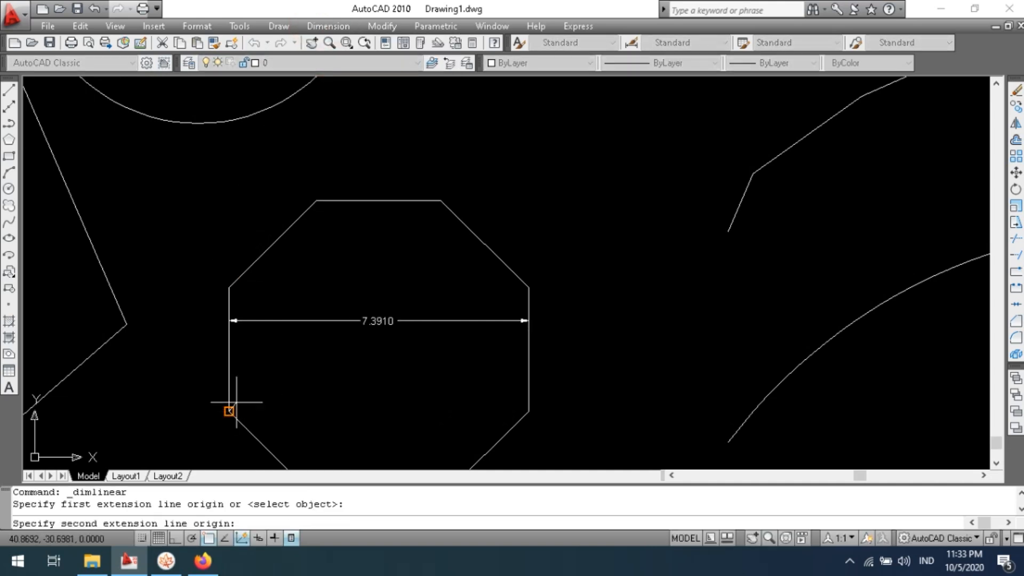
click(529, 288)
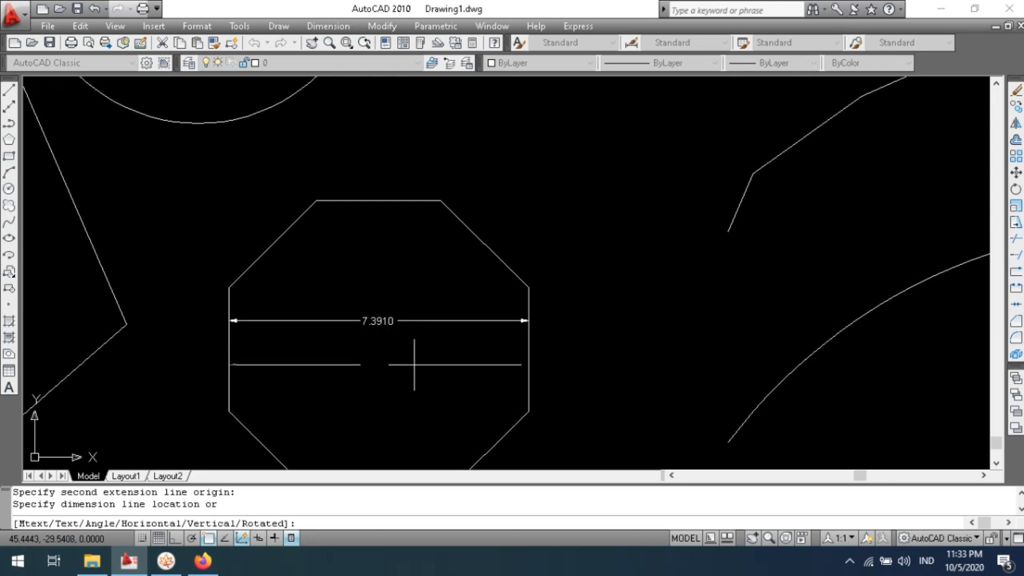
key(Escape)
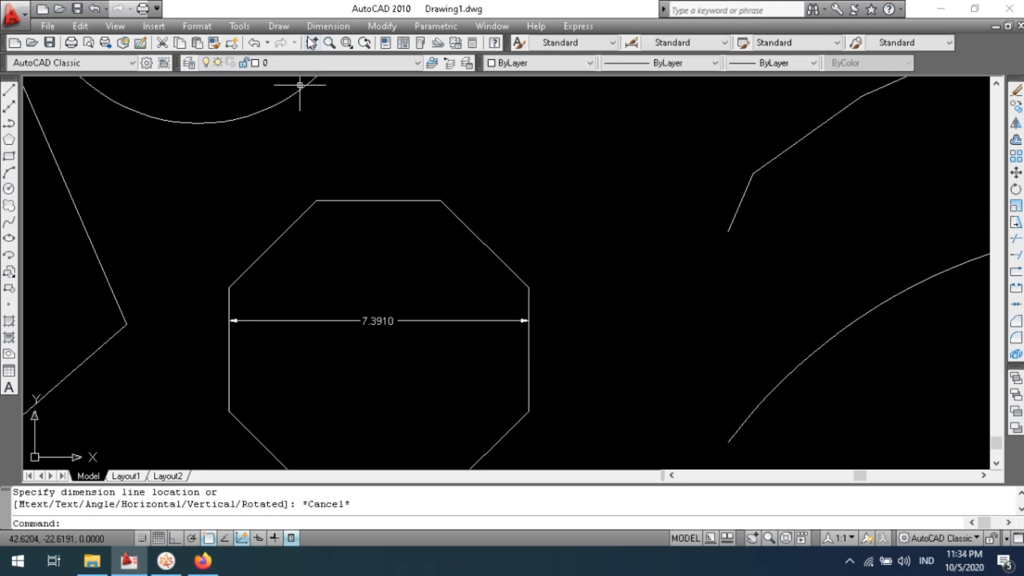
click(319, 27)
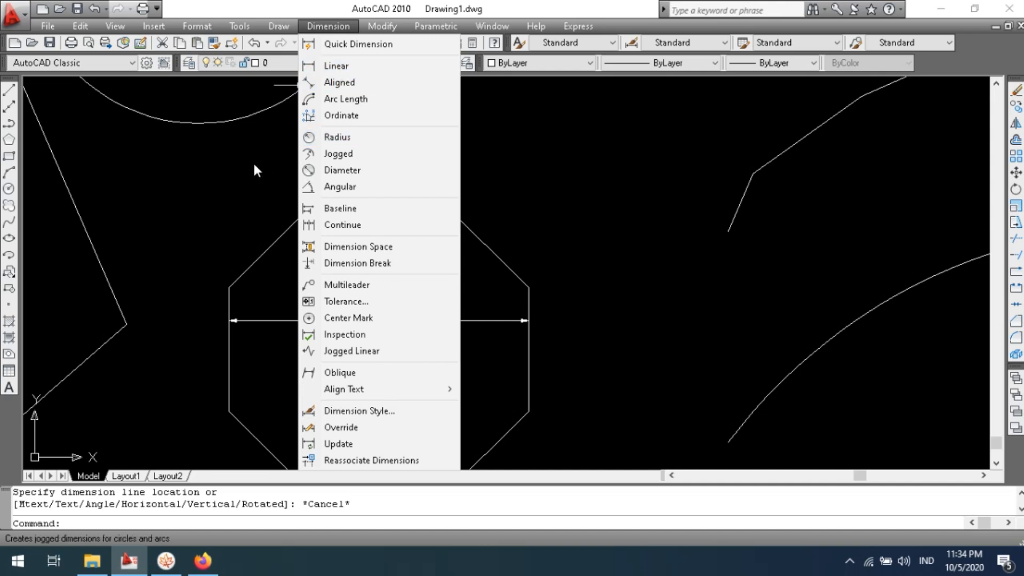
click(234, 160)
key(Escape)
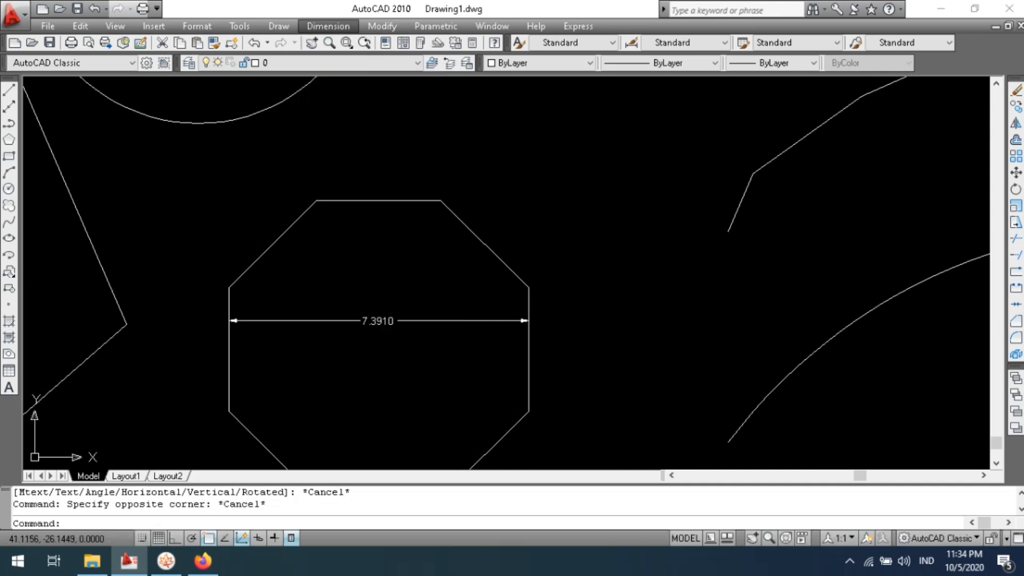
Add an aligned dimension between the octagon's opposite lower-left and upper-right vertices, placing its slanted dimension line above the horizontal dimension.
scroll(281, 377, down, 1)
scroll(270, 418, up, 1)
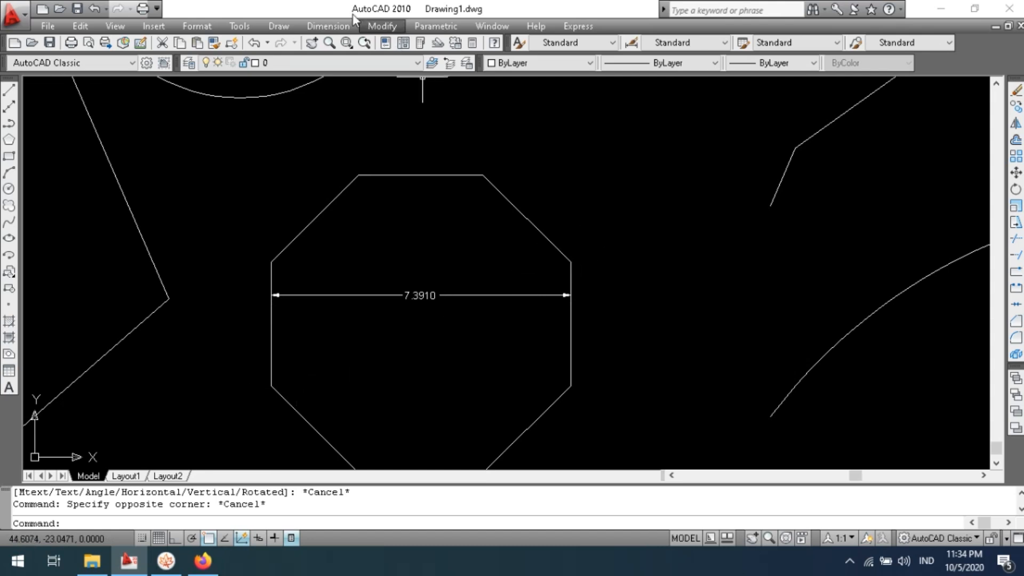
click(330, 27)
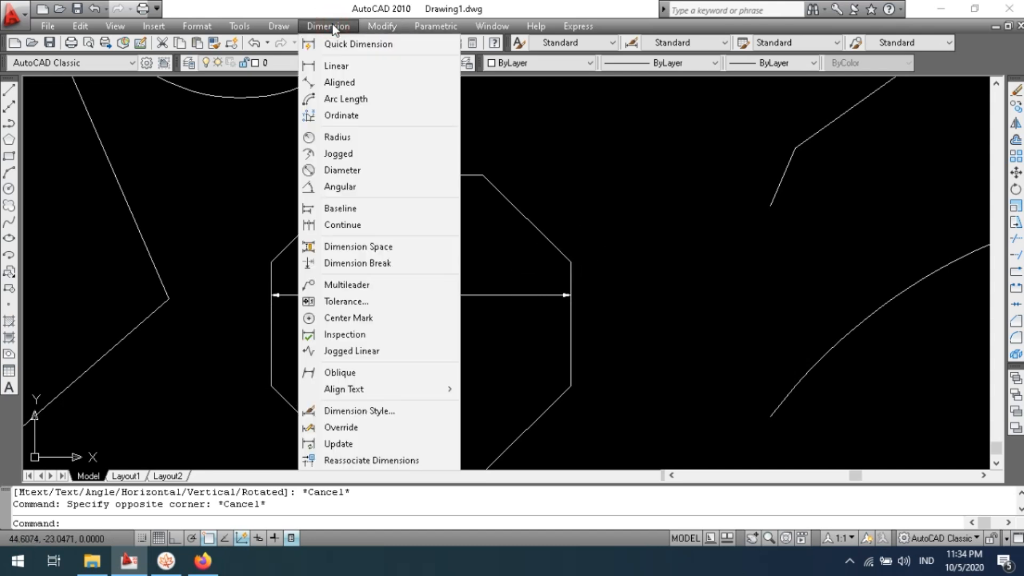
click(341, 86)
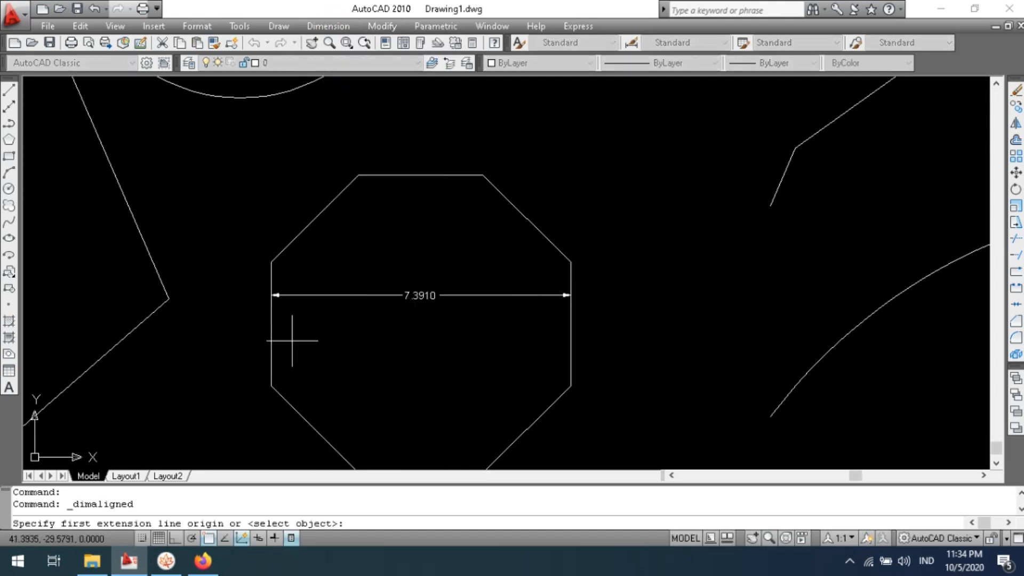
click(271, 386)
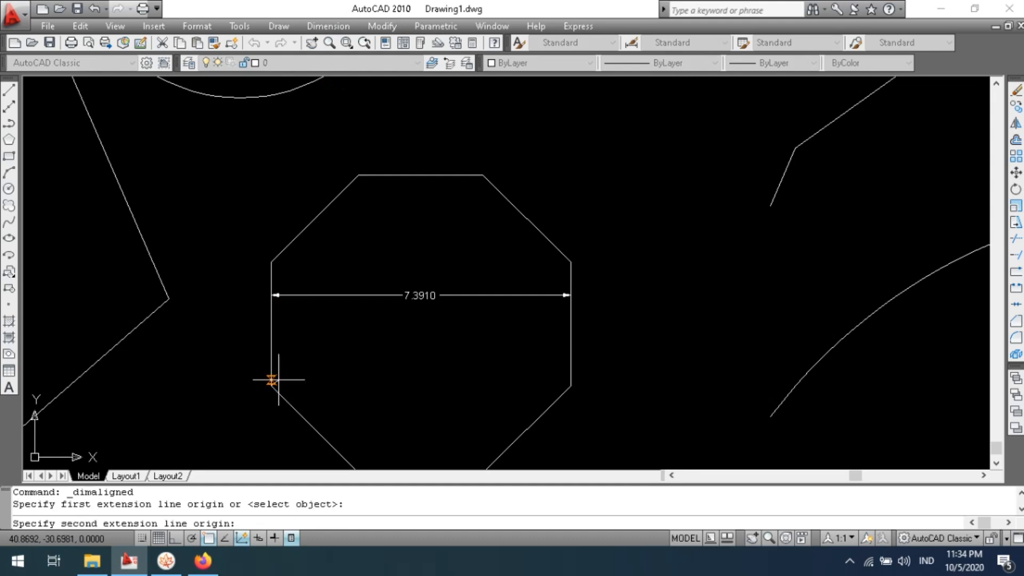
click(568, 261)
click(475, 228)
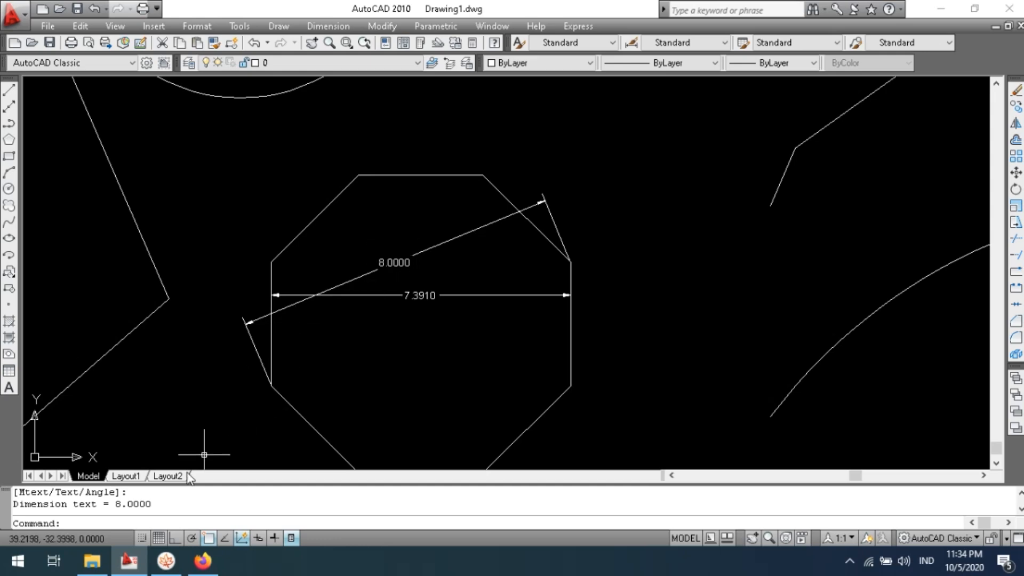
Check the tool list in MindMaple, return to AutoCAD and draw a freehand upright ellipse beneath the large arc.
click(168, 559)
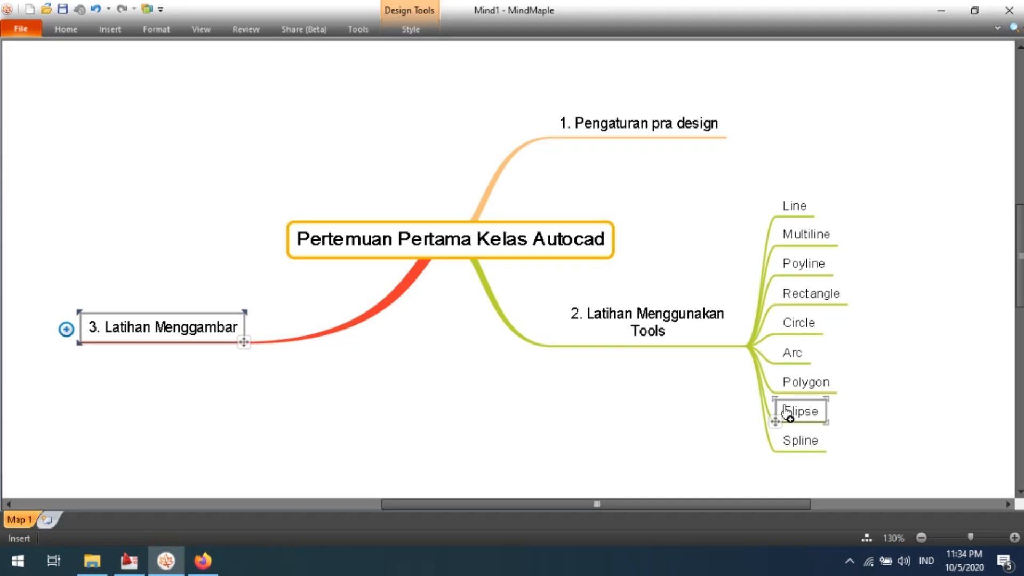
key(alt+Tab)
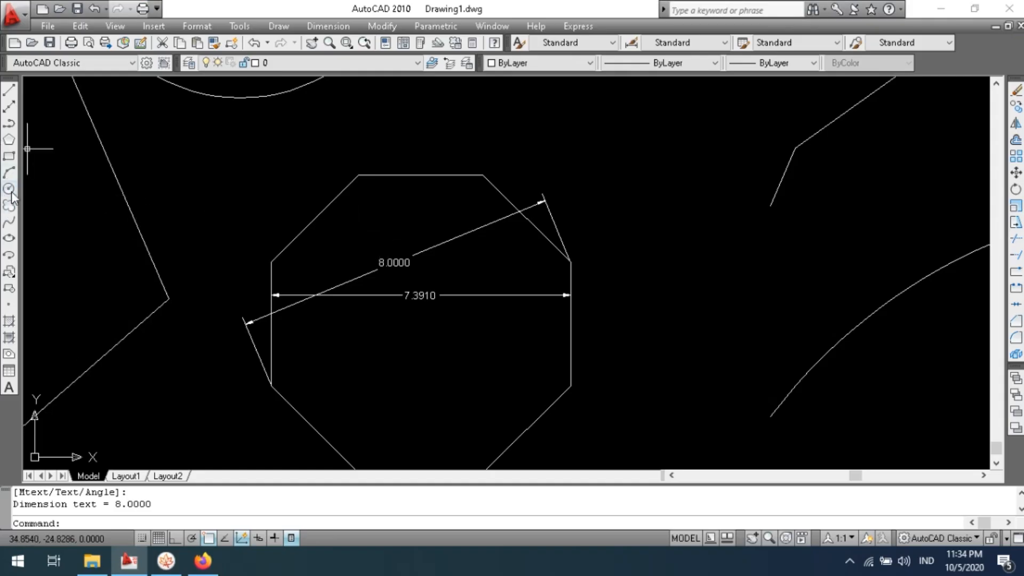
click(8, 238)
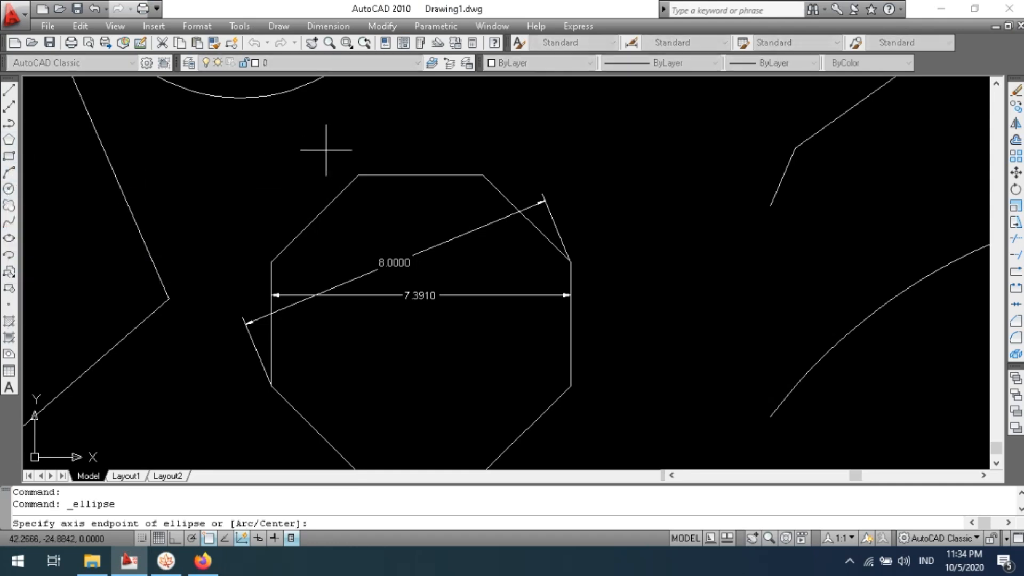
scroll(368, 126, down, 2)
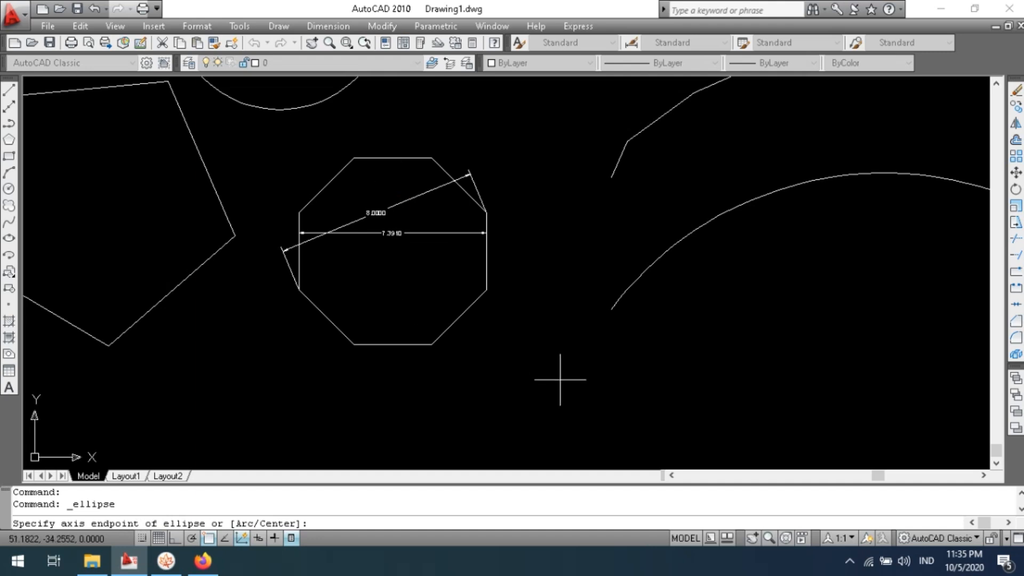
click(682, 334)
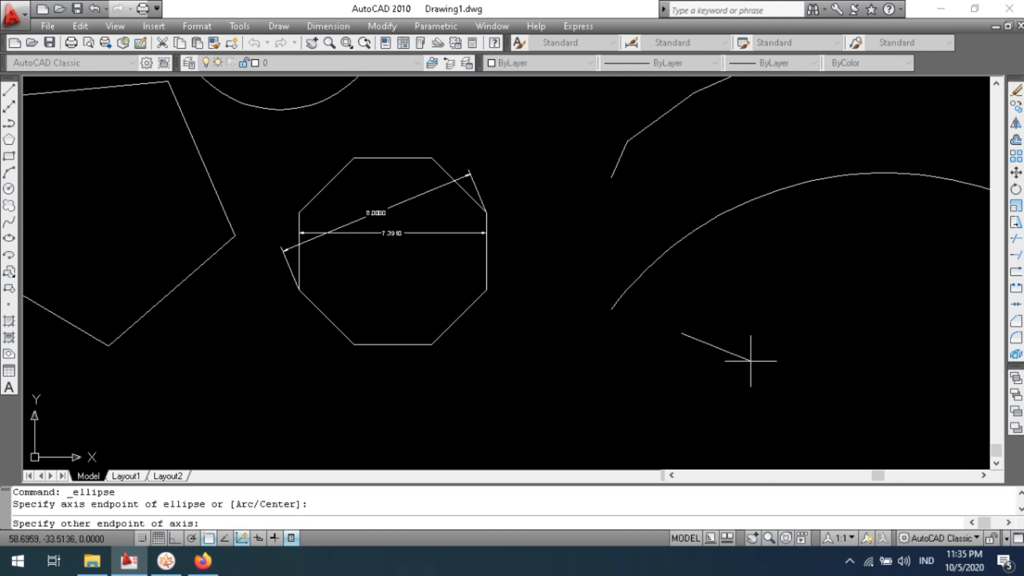
click(783, 307)
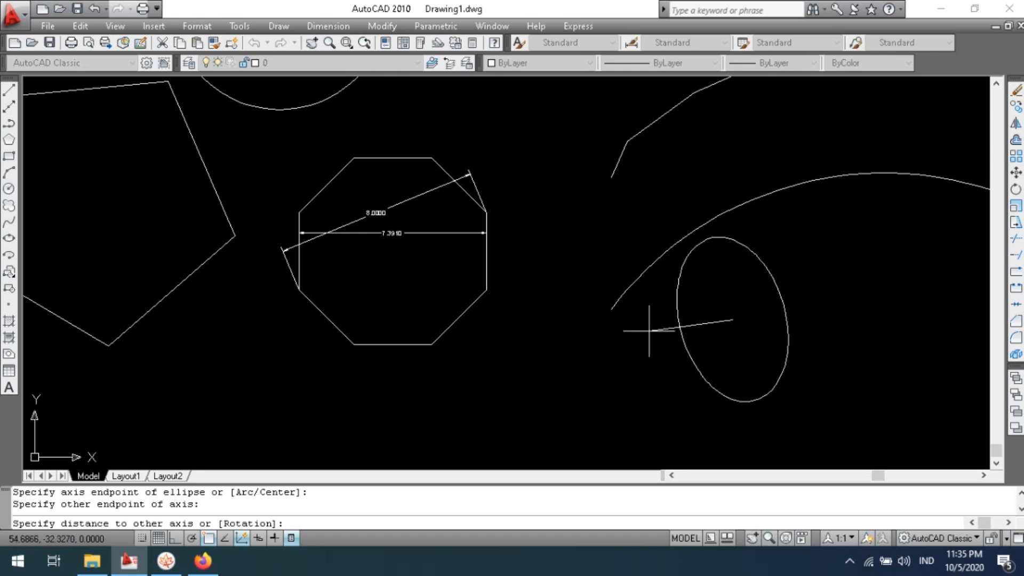
click(803, 277)
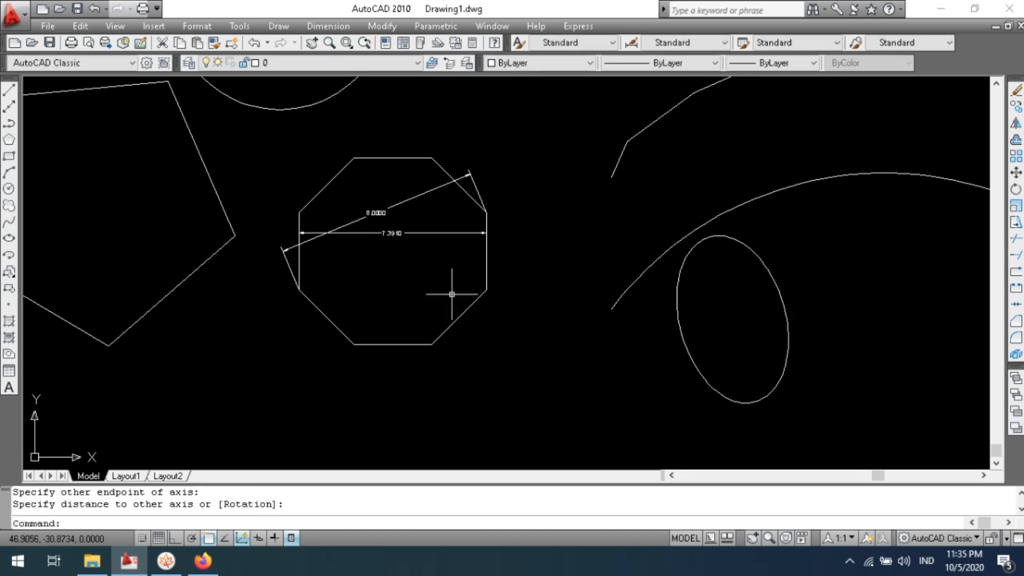
Draw a closed, elongated oval-like outline of straight line segments in the empty area below the octagon.
mouse_move(554, 228)
middle_down()
mouse_move(549, 279)
mouse_move(549, 149)
middle_up()
middle_drag(564, 275, 532, 245)
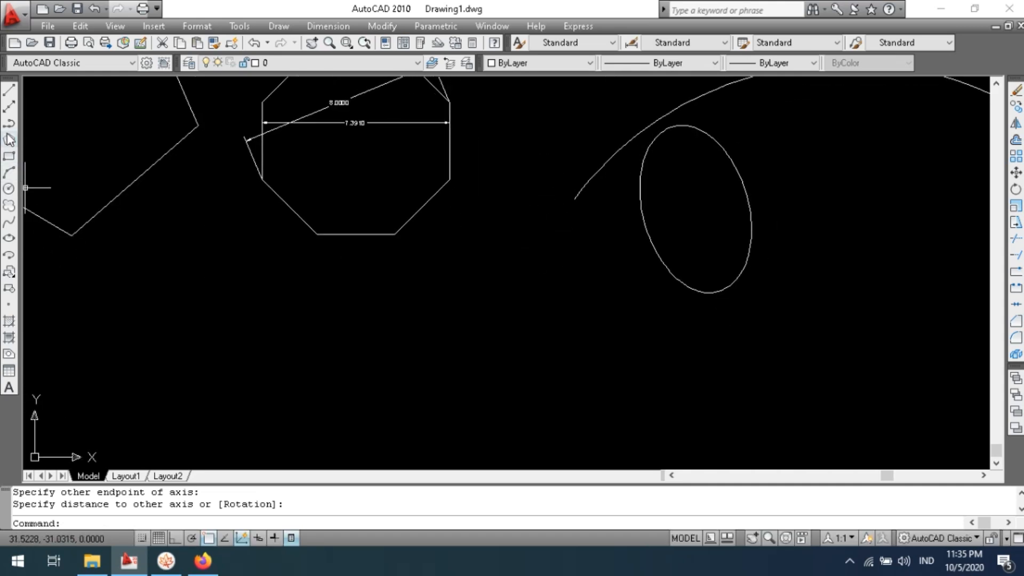
click(9, 94)
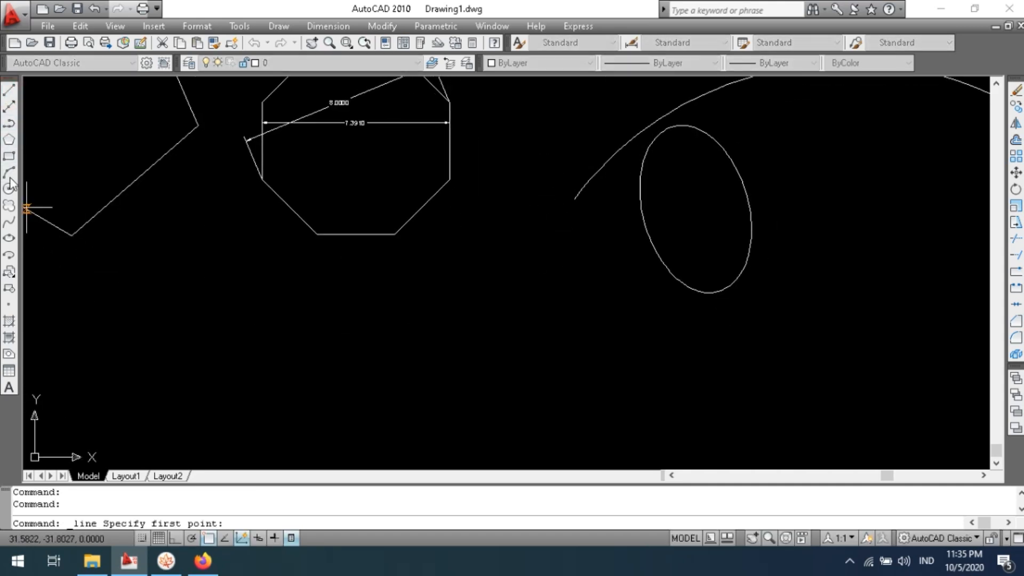
click(9, 94)
click(340, 329)
click(392, 297)
click(479, 305)
click(580, 319)
click(613, 361)
click(625, 401)
click(600, 431)
click(535, 430)
click(388, 413)
click(320, 383)
click(313, 353)
click(320, 332)
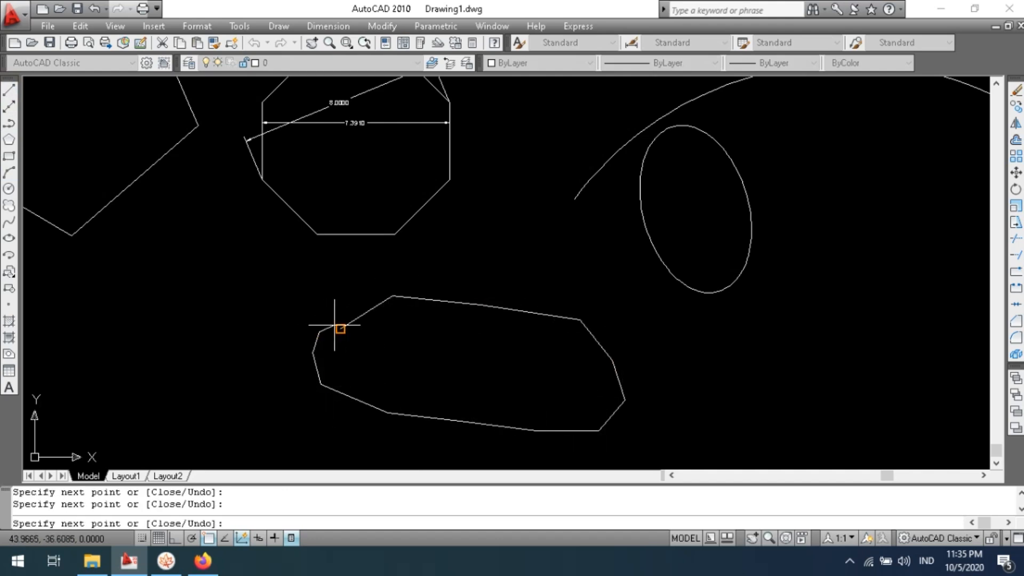
click(340, 329)
key(Return)
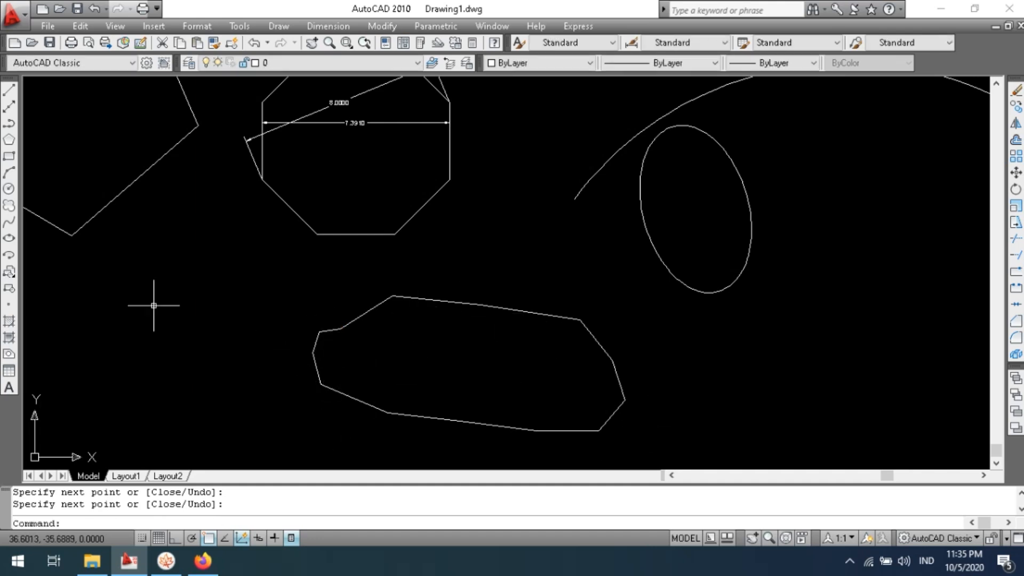
Draw a wide, slightly tilted freehand ellipse above the elongated line outline, overlapping the octagon's lower corner and the arc's end.
click(8, 240)
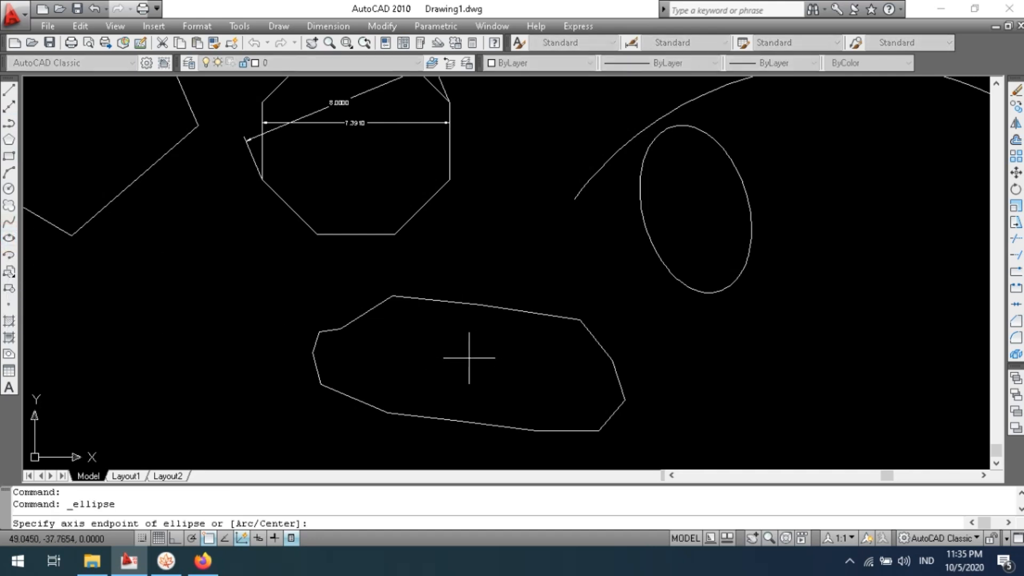
click(499, 238)
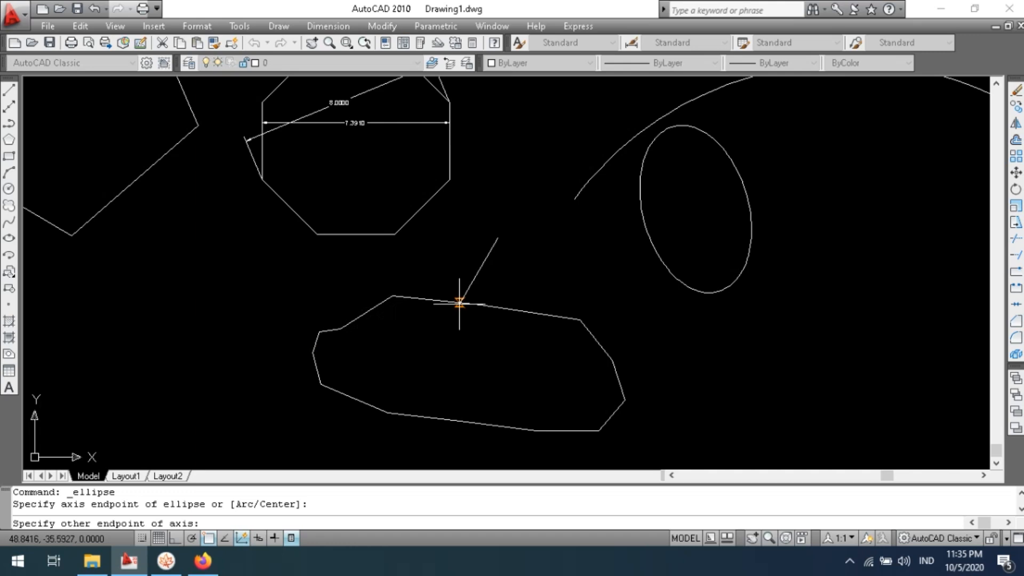
click(510, 164)
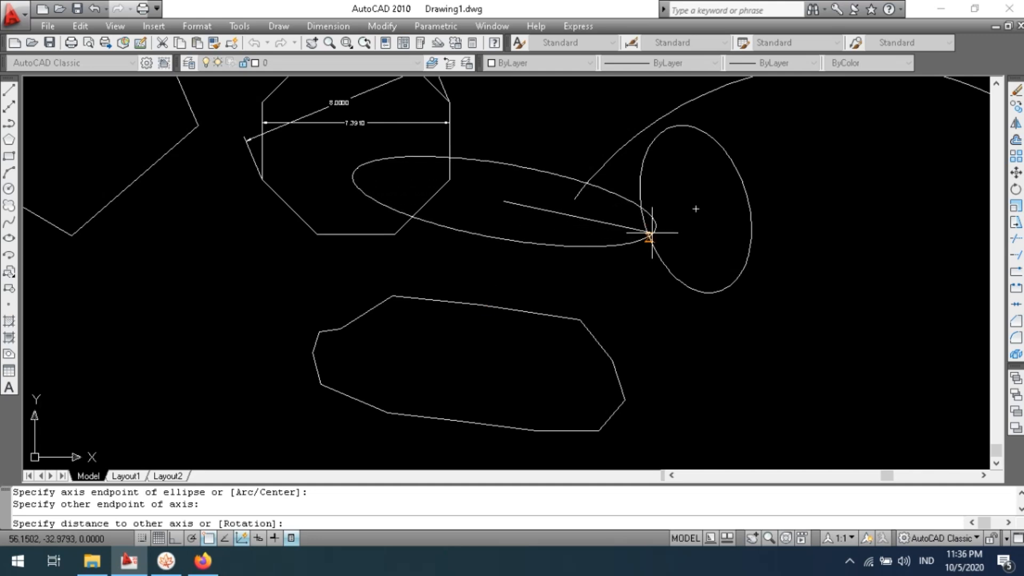
click(620, 224)
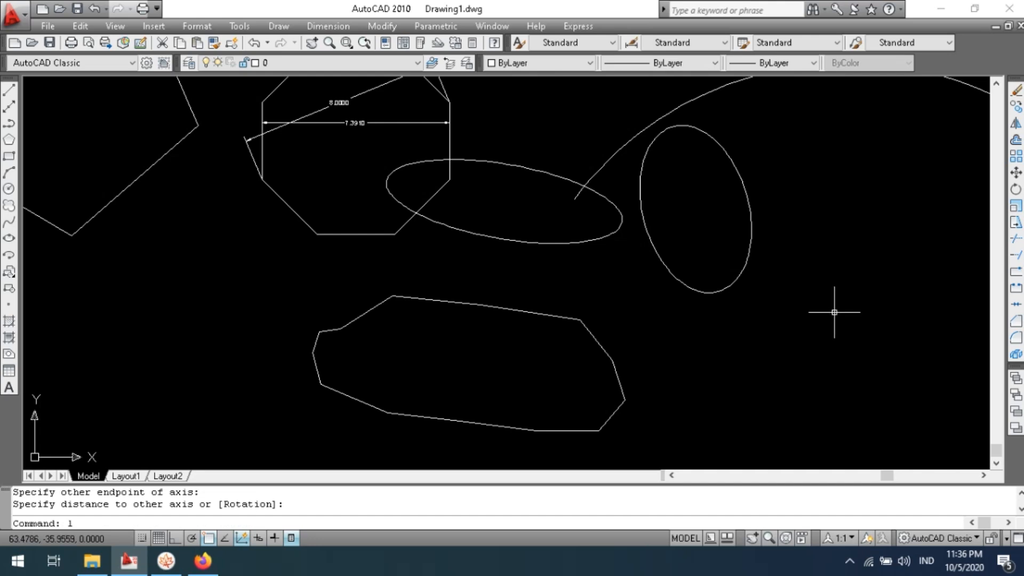
key(Escape)
key(Escape)
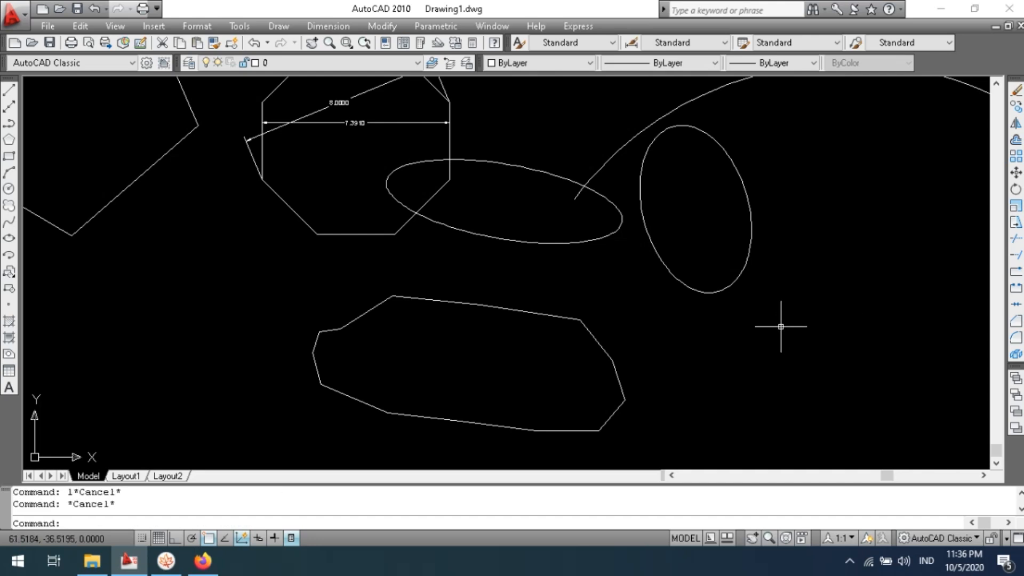
Draw a closed, upright oval-like outline of straight line segments beside the first ellipse, on the side away from the octagon.
click(9, 90)
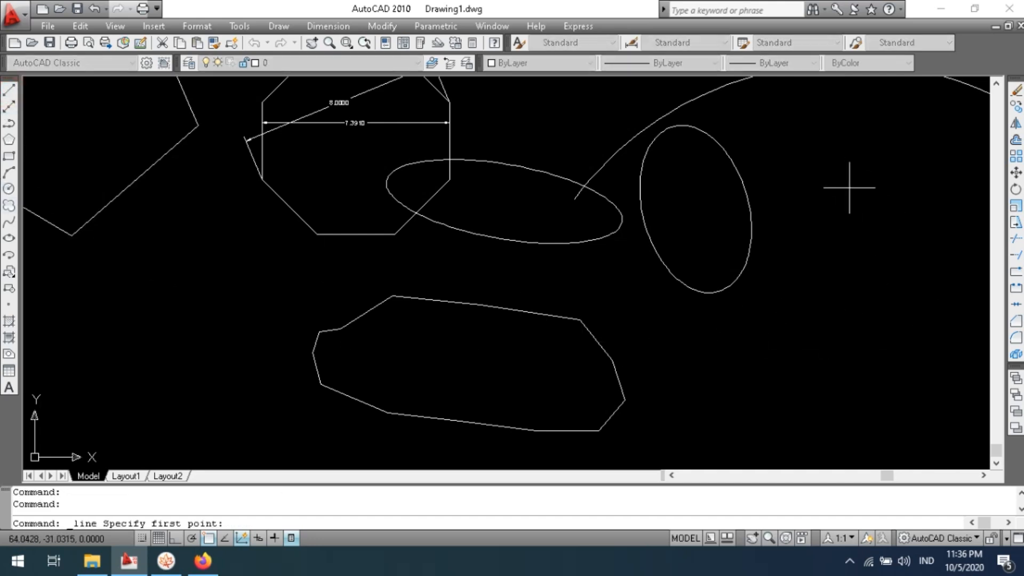
click(836, 202)
click(793, 226)
click(809, 336)
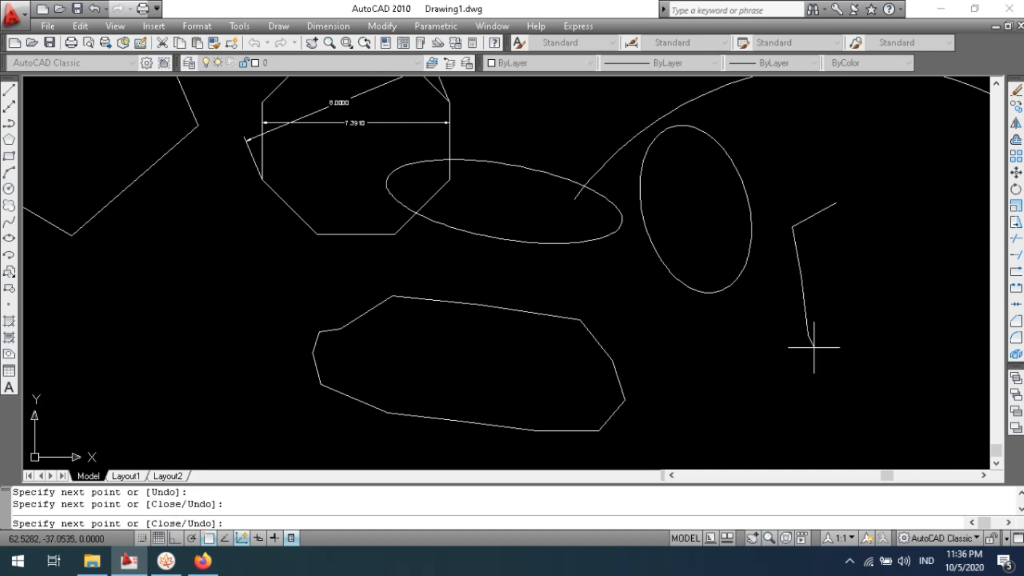
click(826, 374)
click(856, 402)
click(883, 407)
click(916, 375)
click(922, 332)
click(914, 263)
click(897, 204)
click(879, 192)
click(836, 203)
key(Return)
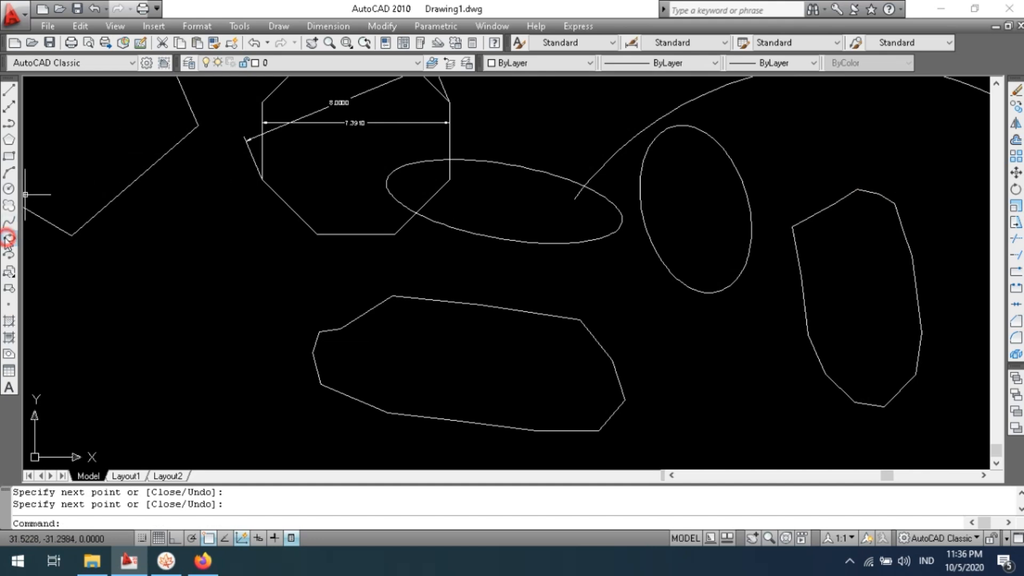
Draw an upright ellipse between the two line outlines with a horizontal axis of 3 and a distance of 5 to the other axis.
click(8, 238)
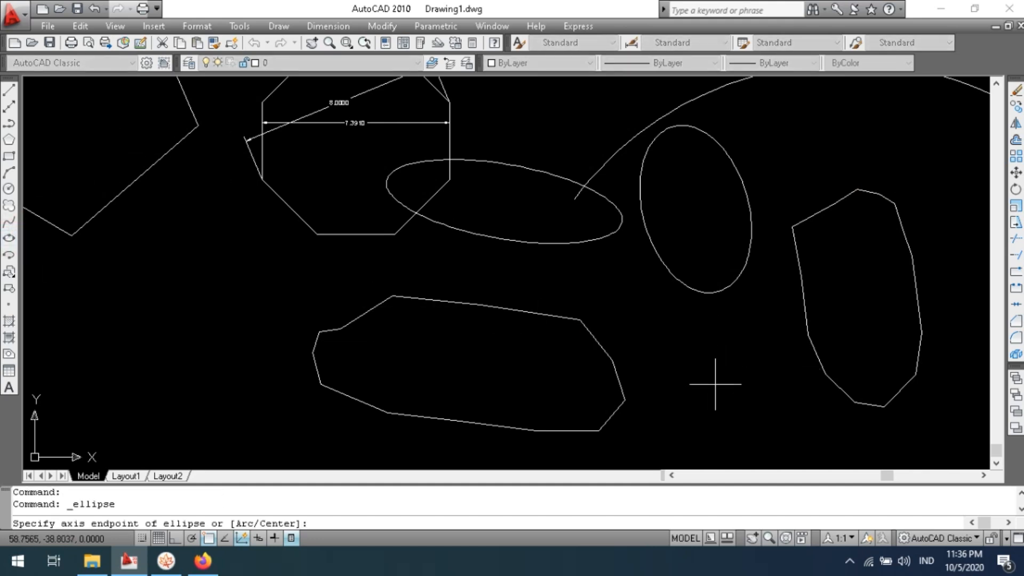
click(721, 361)
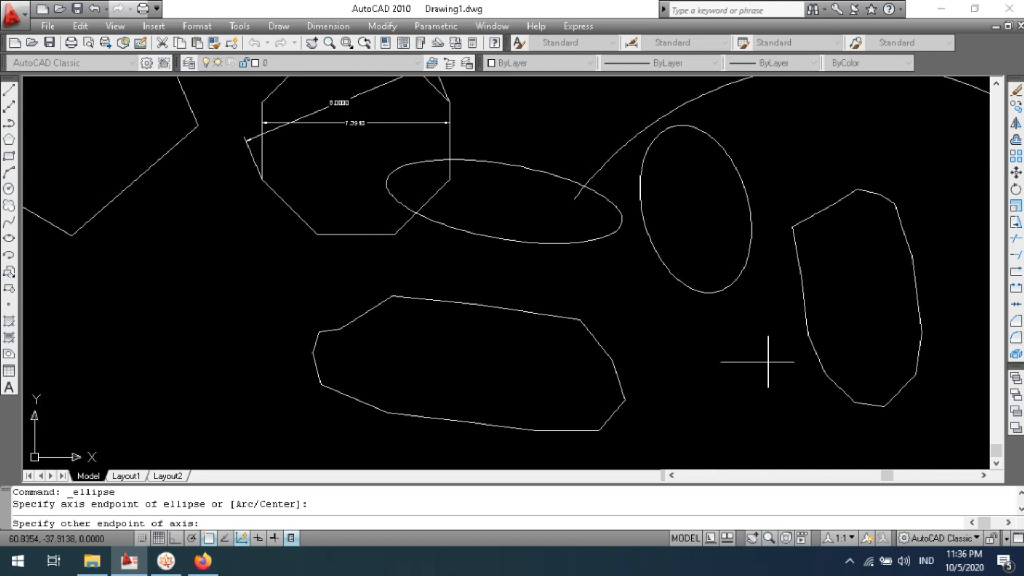
key(Return)
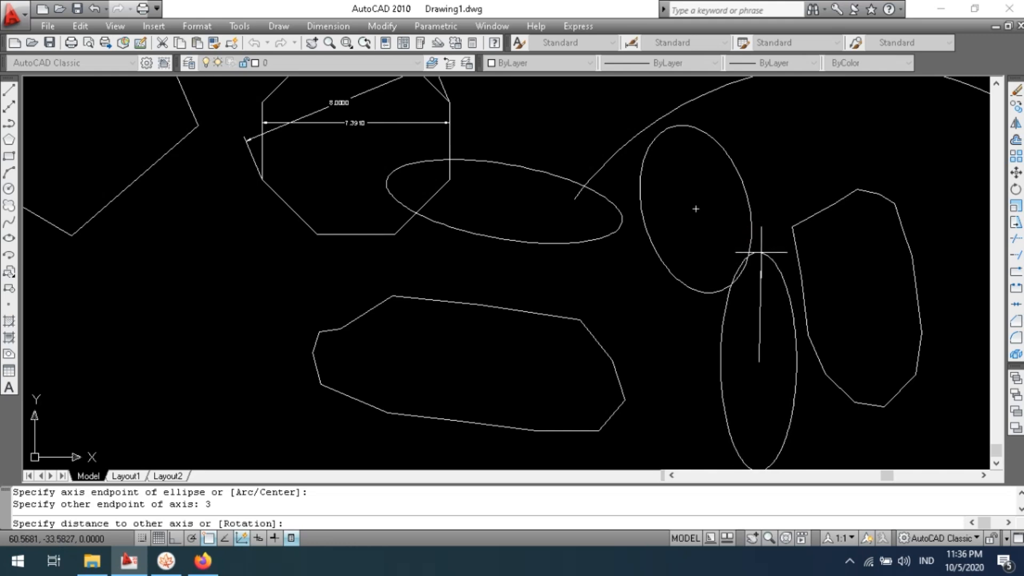
key(Return)
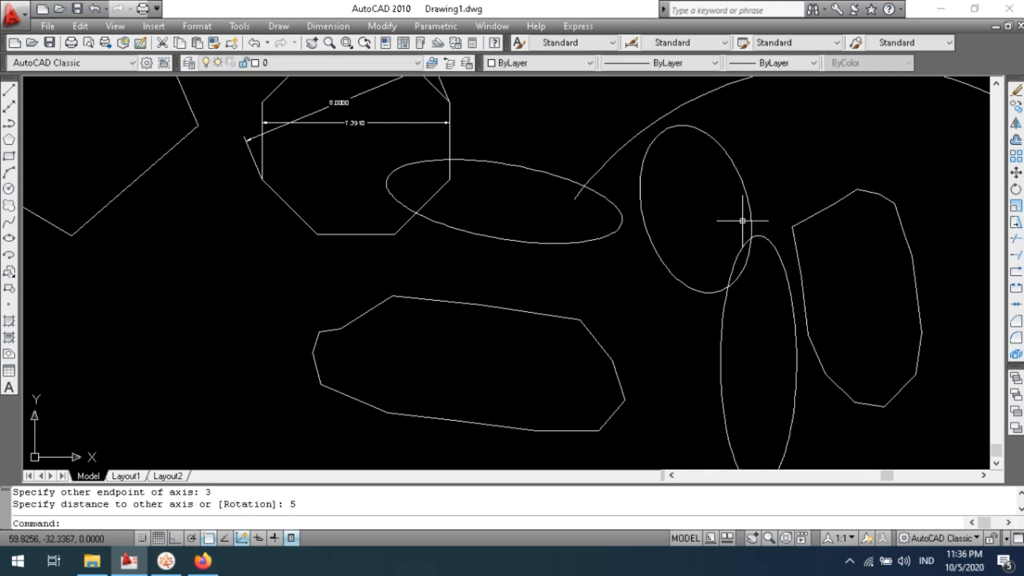
middle_drag(775, 319, 764, 319)
click(711, 361)
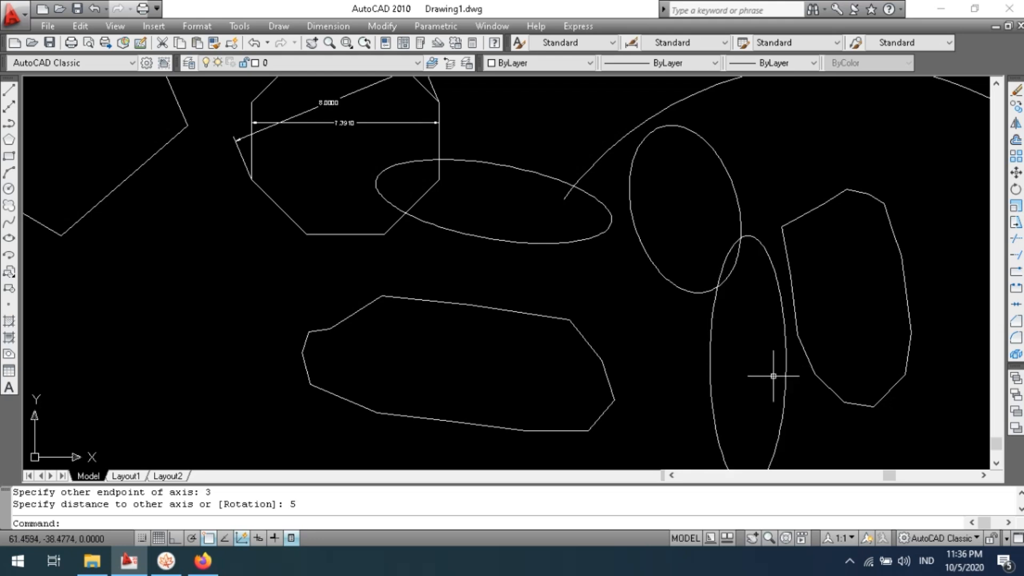
Erase all the practice shapes and dimensions from the drawing.
mouse_move(755, 435)
middle_down()
mouse_move(753, 321)
mouse_move(746, 363)
middle_up()
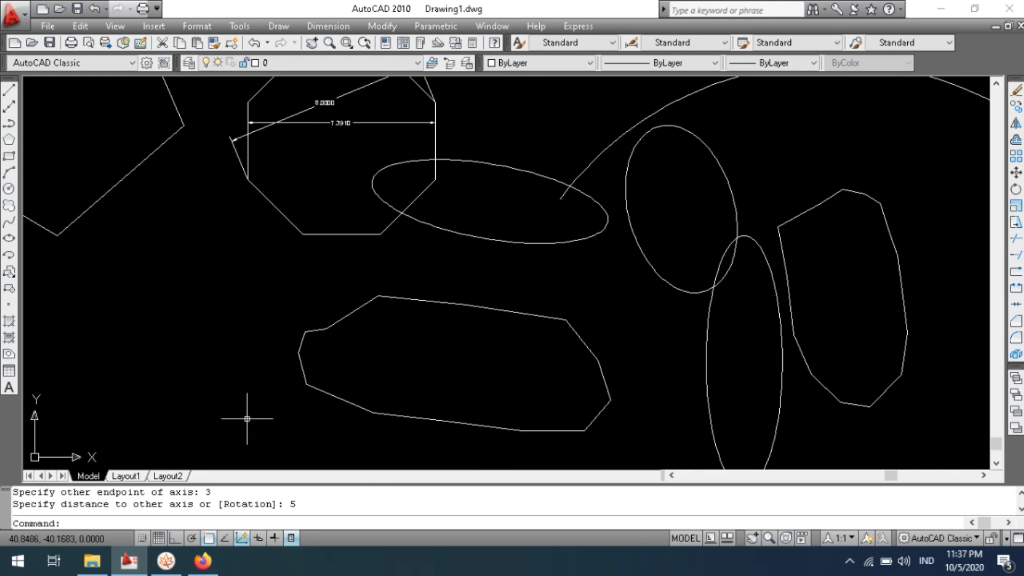
scroll(515, 355, down, 2)
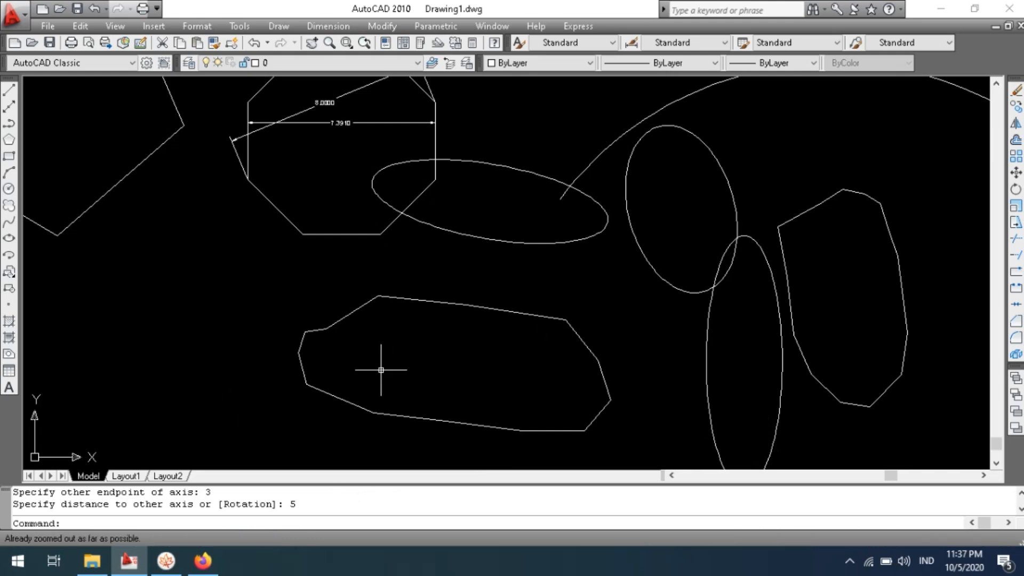
text(z)
key(Return)
text(e)
key(Return)
scroll(476, 334, down, 1)
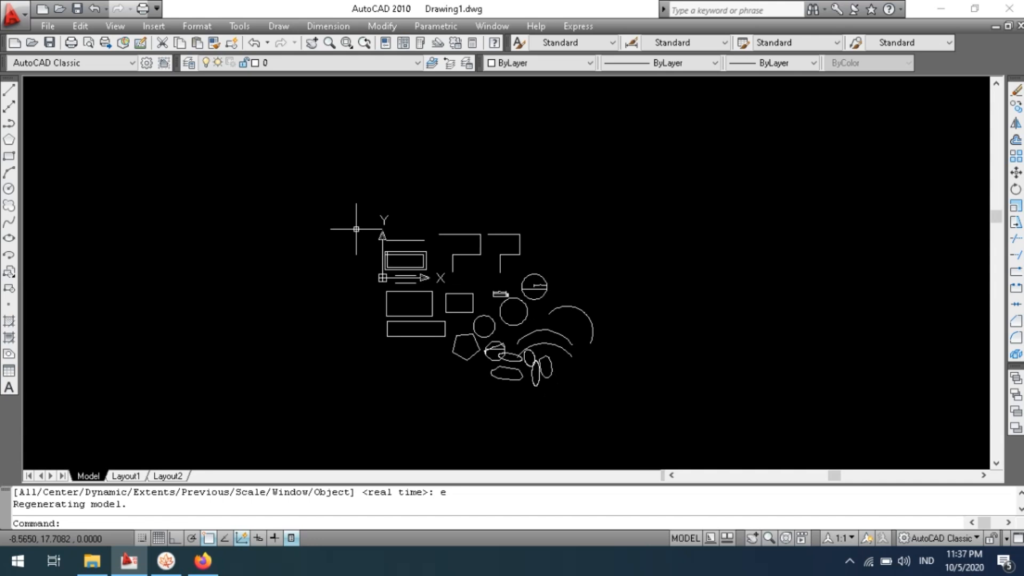
click(327, 206)
click(640, 420)
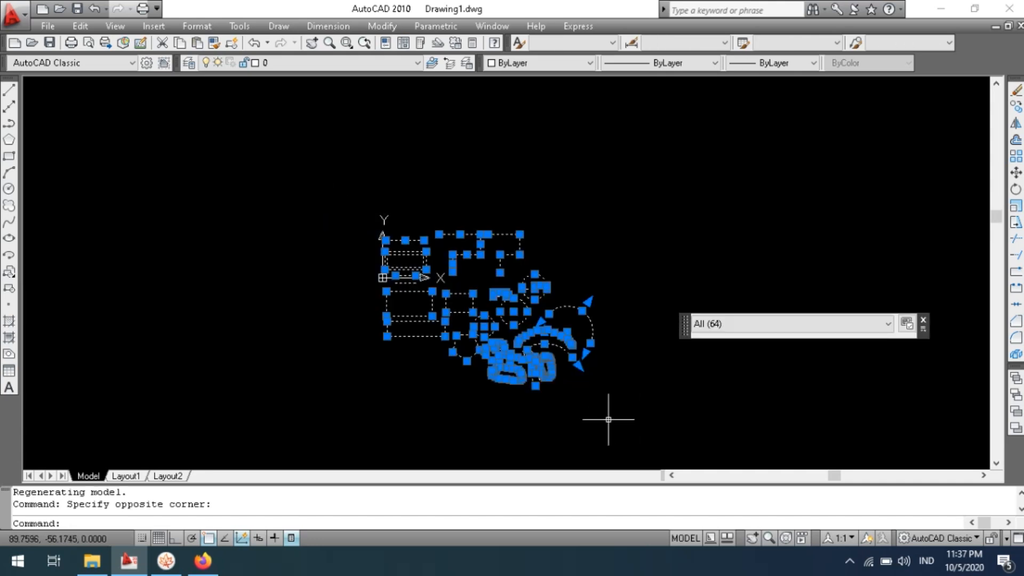
key(Delete)
scroll(464, 290, up, 4)
scroll(342, 262, down, 2)
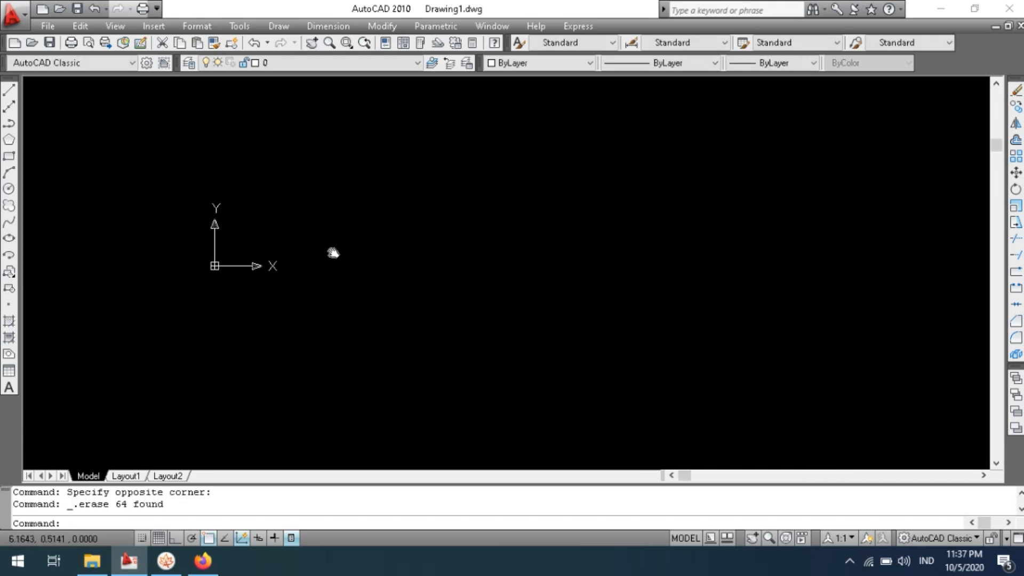
Draw a winding C-shaped spline beside the origin, ending it on its own start point and giving it a freehand end tangent.
key(alt+Tab)
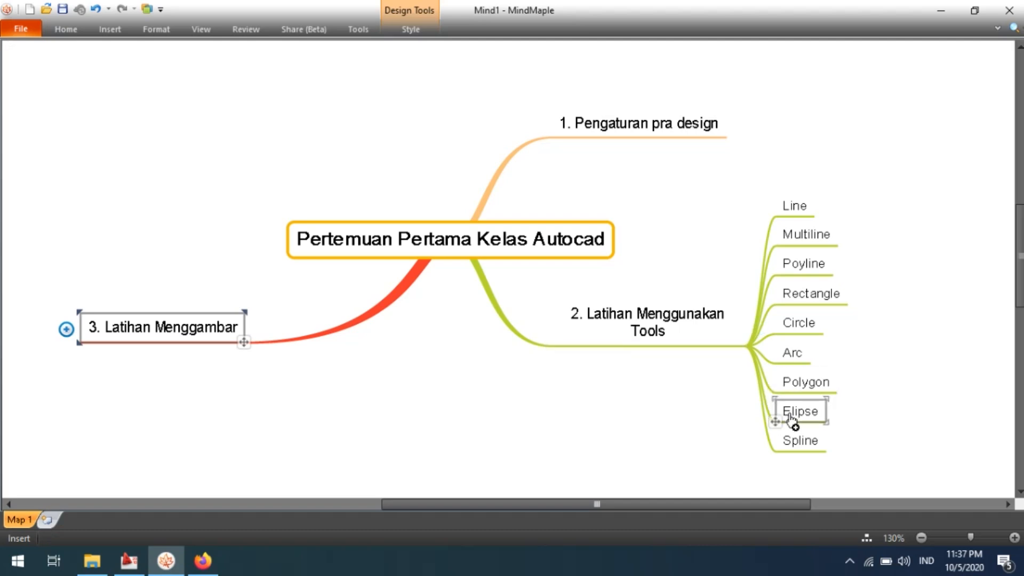
key(alt+Tab)
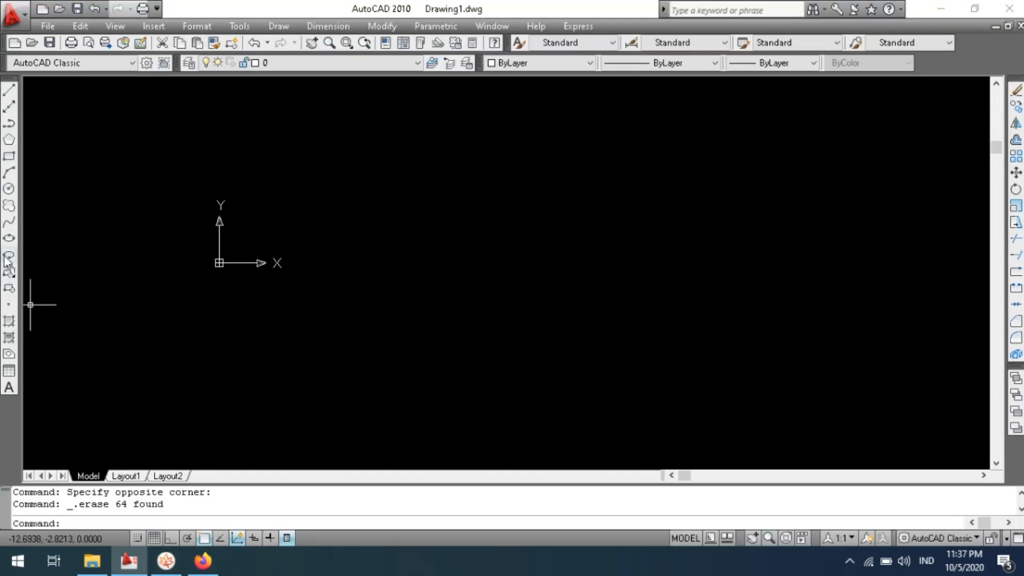
click(12, 227)
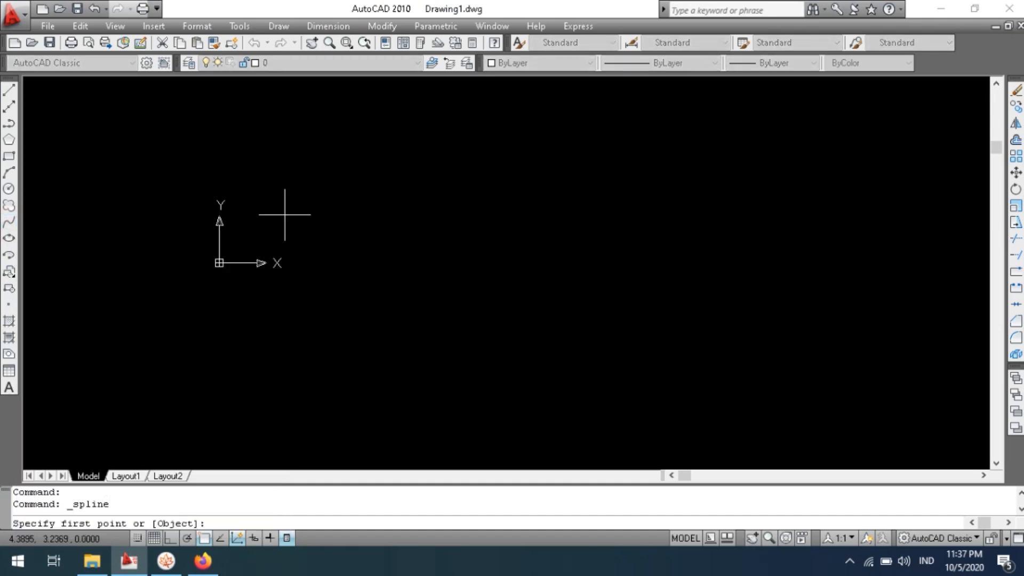
click(344, 210)
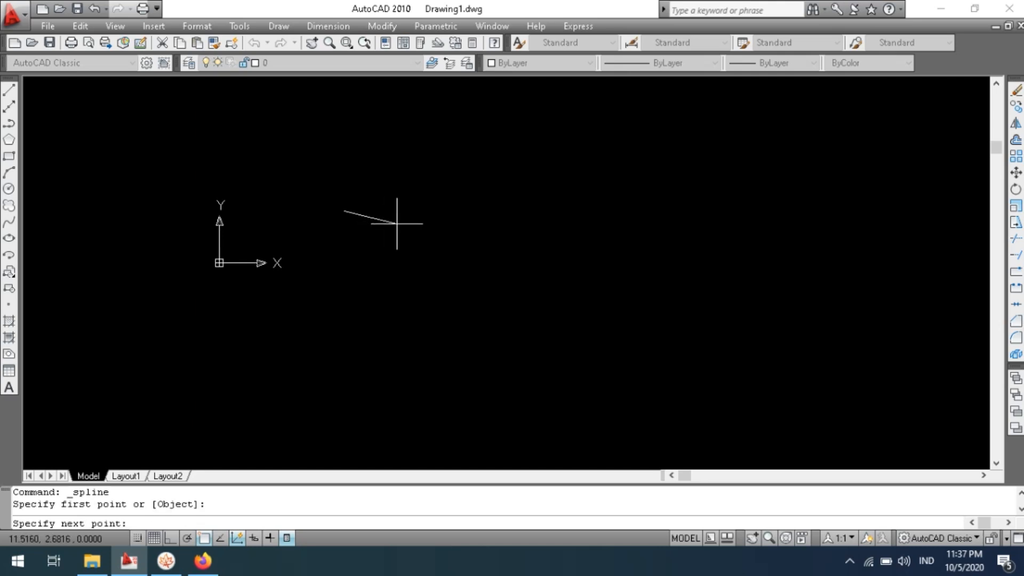
click(506, 240)
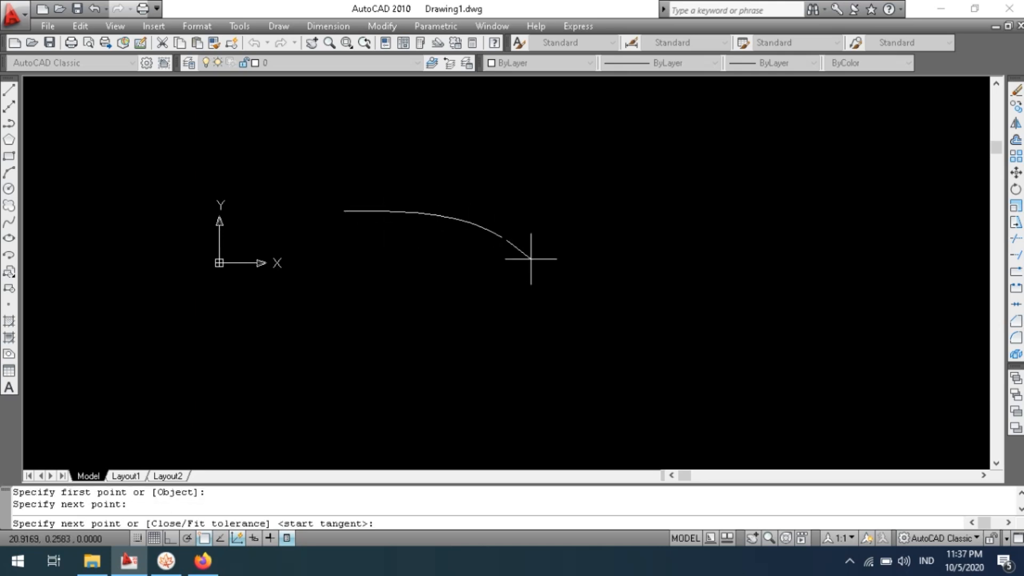
click(565, 383)
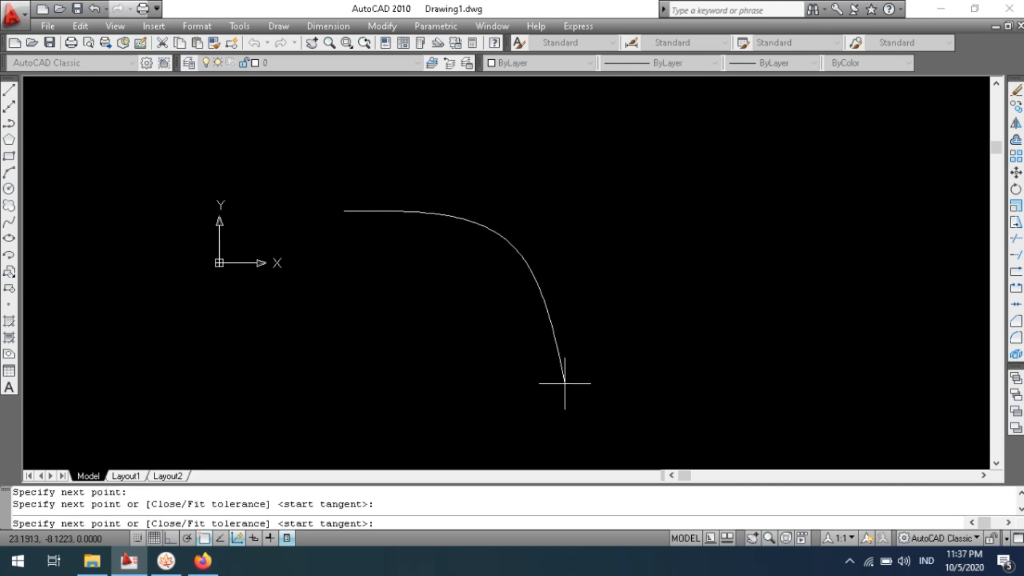
click(399, 375)
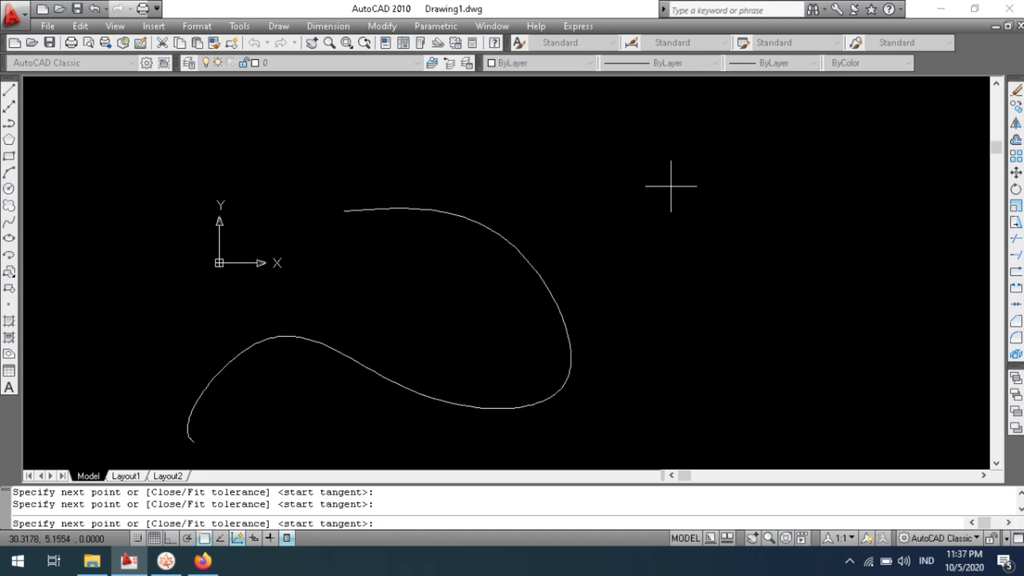
click(344, 211)
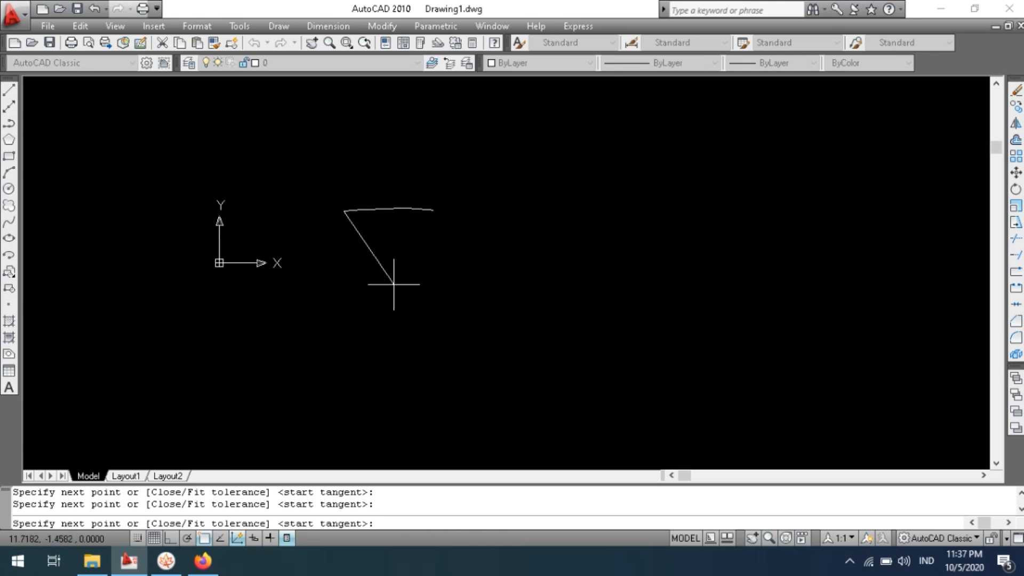
key(Return)
key(Return)
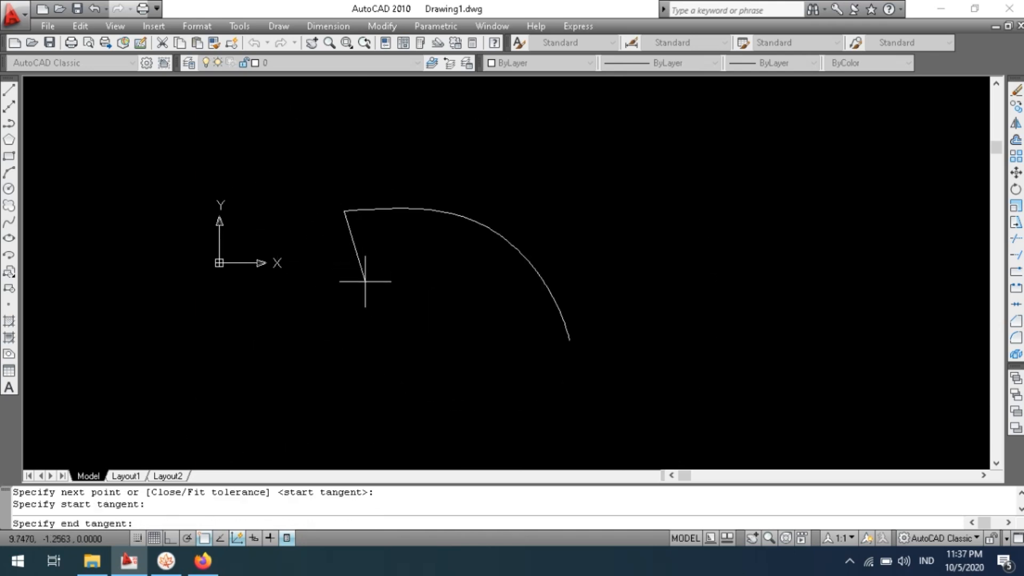
click(370, 288)
scroll(401, 225, down, 2)
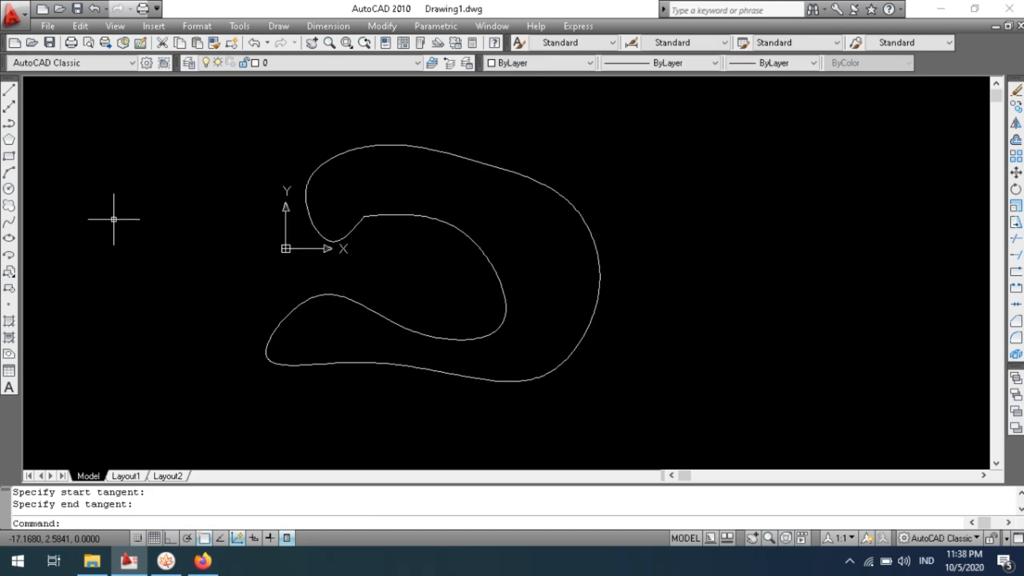
Draw an upright egg-shaped spline in the empty area beside the C-shaped one, using the Close option and a freehand tangent.
click(8, 222)
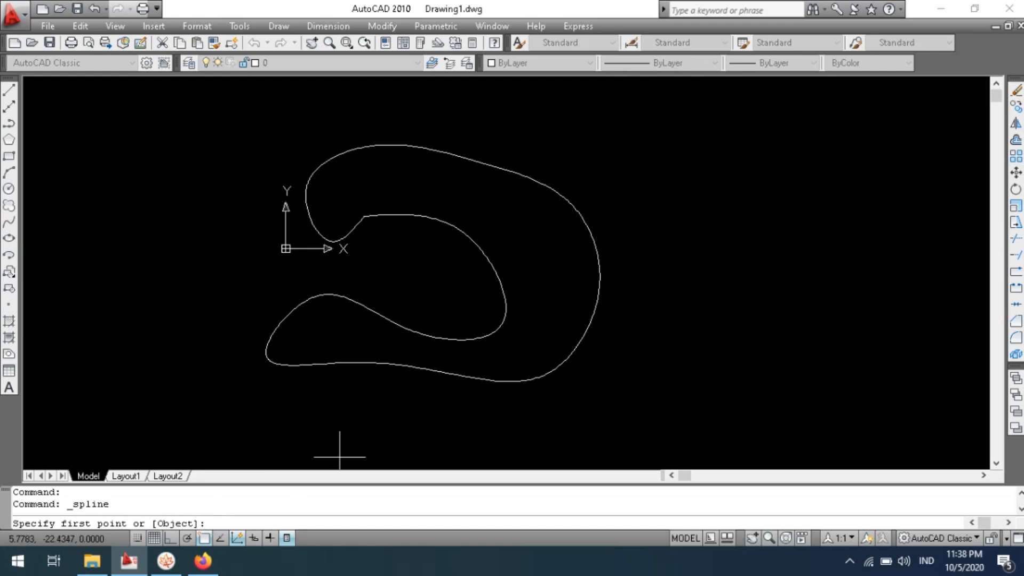
click(747, 192)
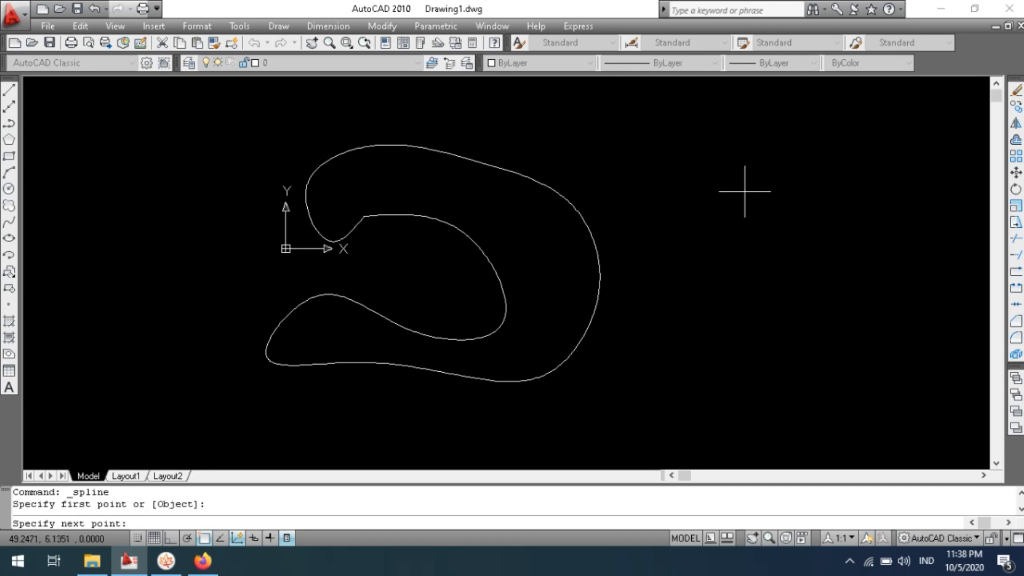
click(700, 262)
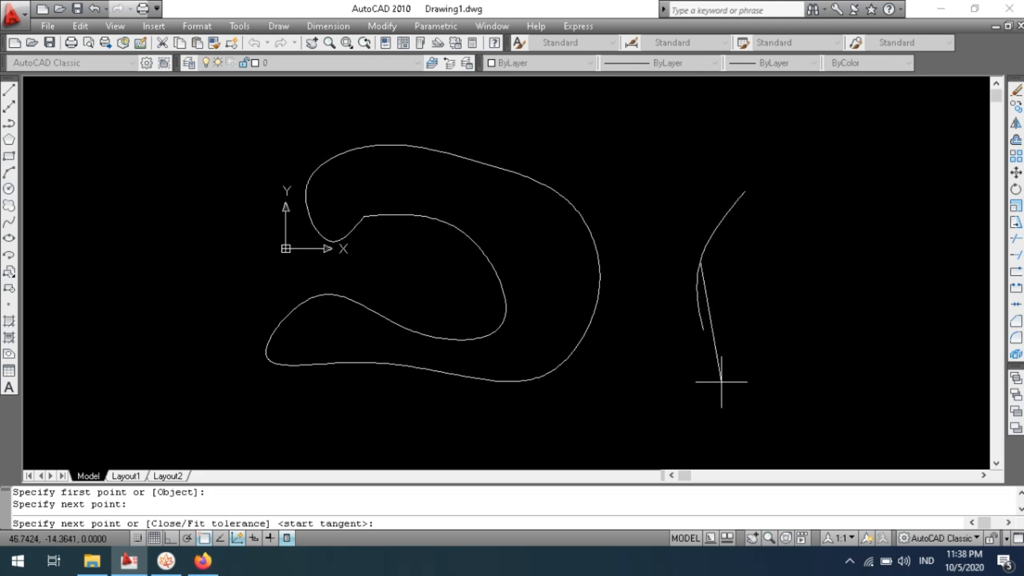
click(719, 400)
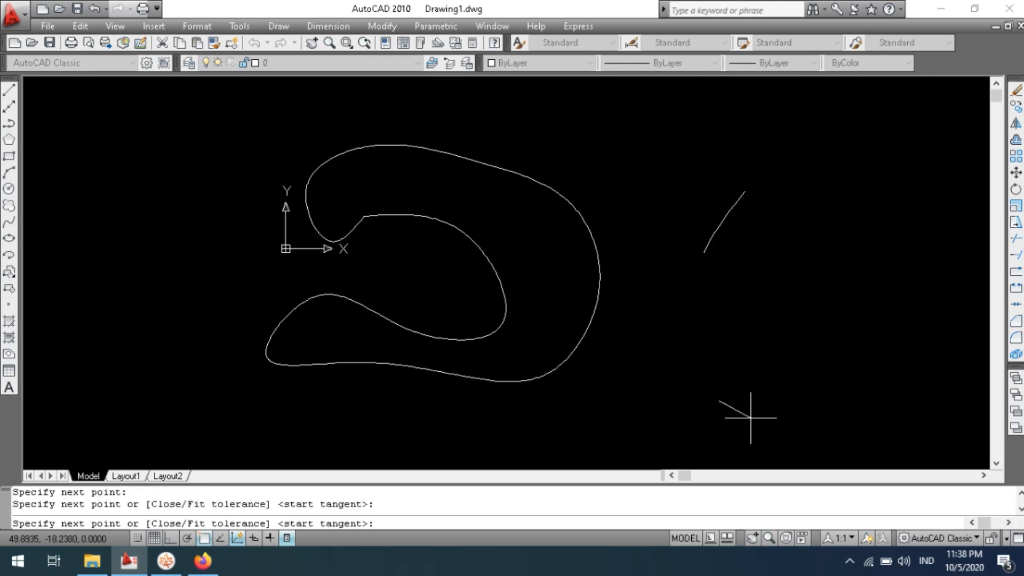
click(783, 380)
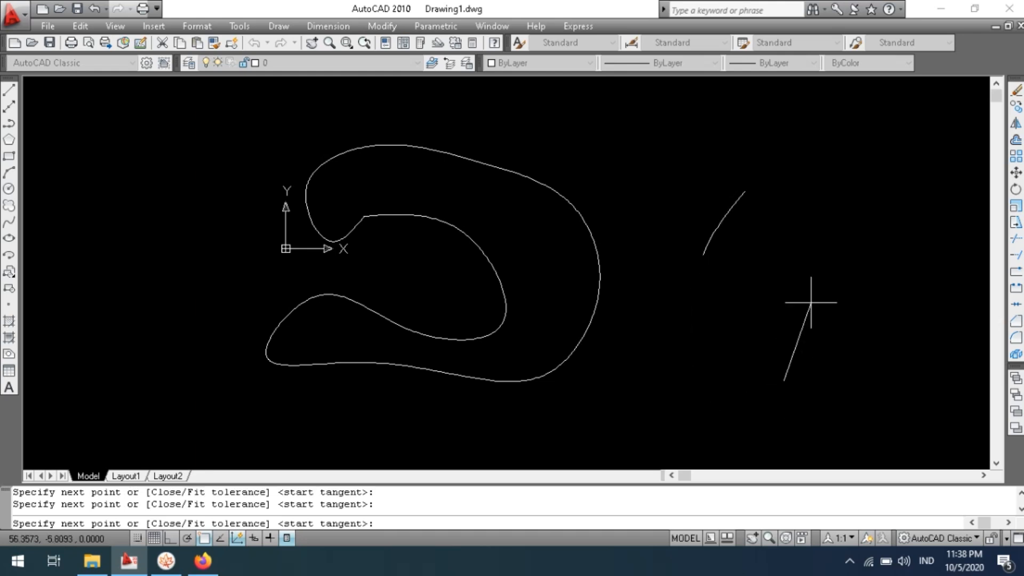
click(837, 252)
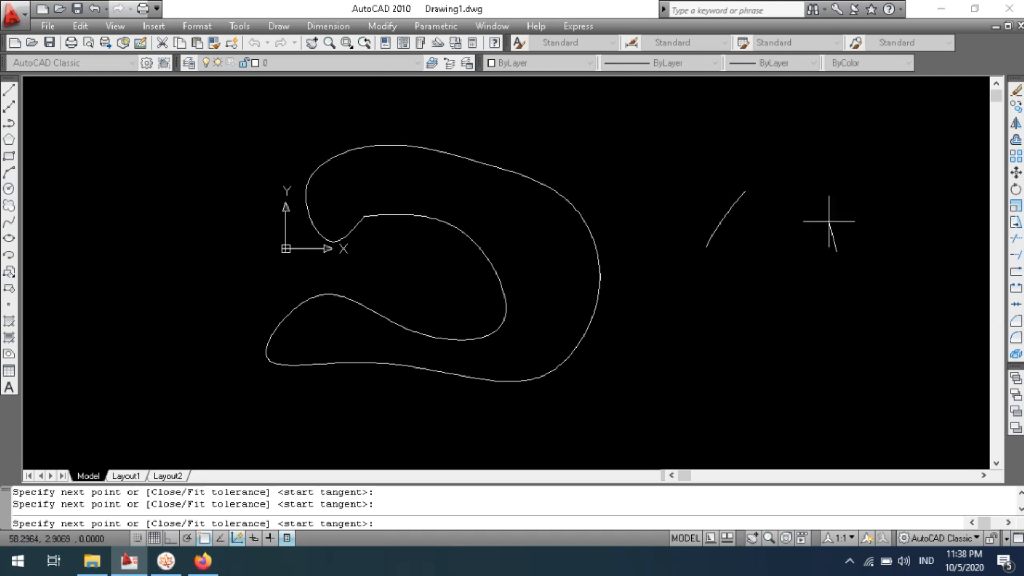
click(826, 165)
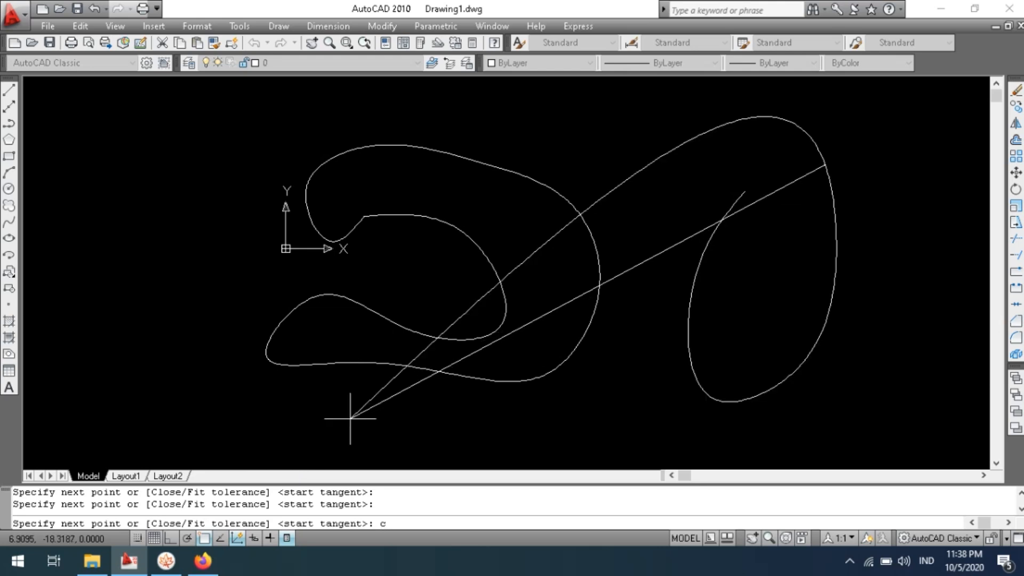
key(Return)
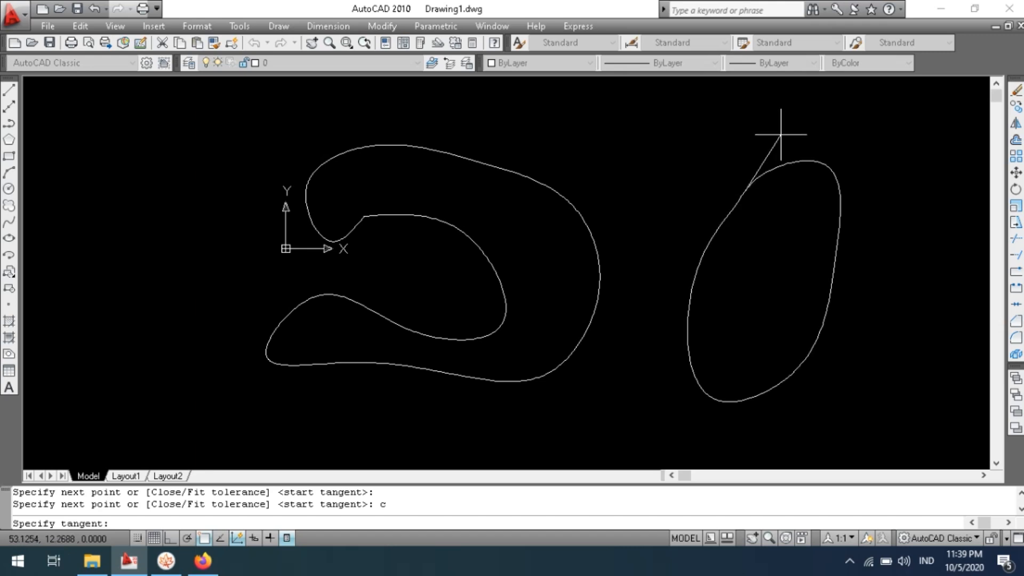
click(786, 136)
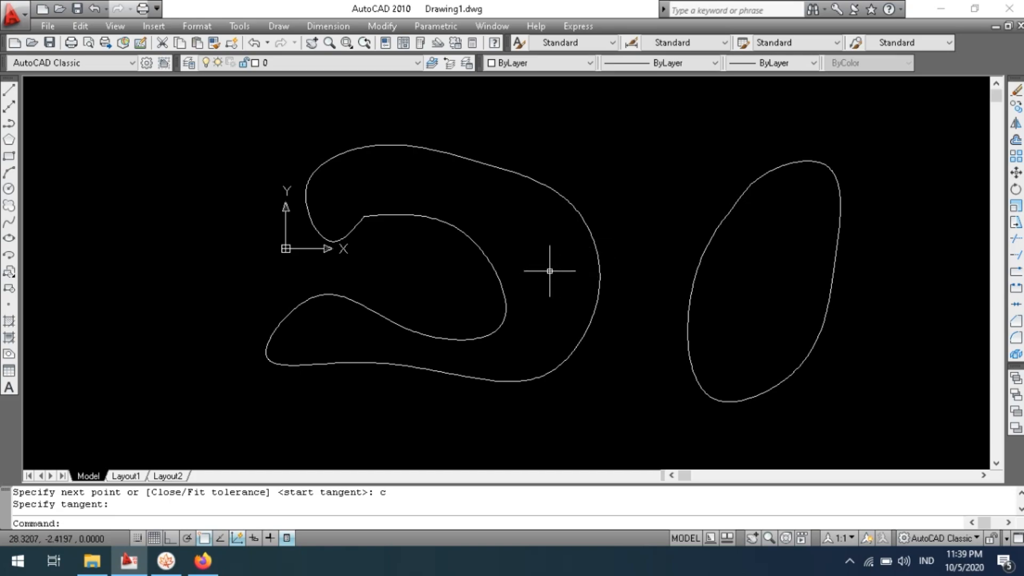
Switch to MindMaple, expand the "3. Latihan Menggambar" branch and review the tool topics from Line to Spline.
key(alt+Tab)
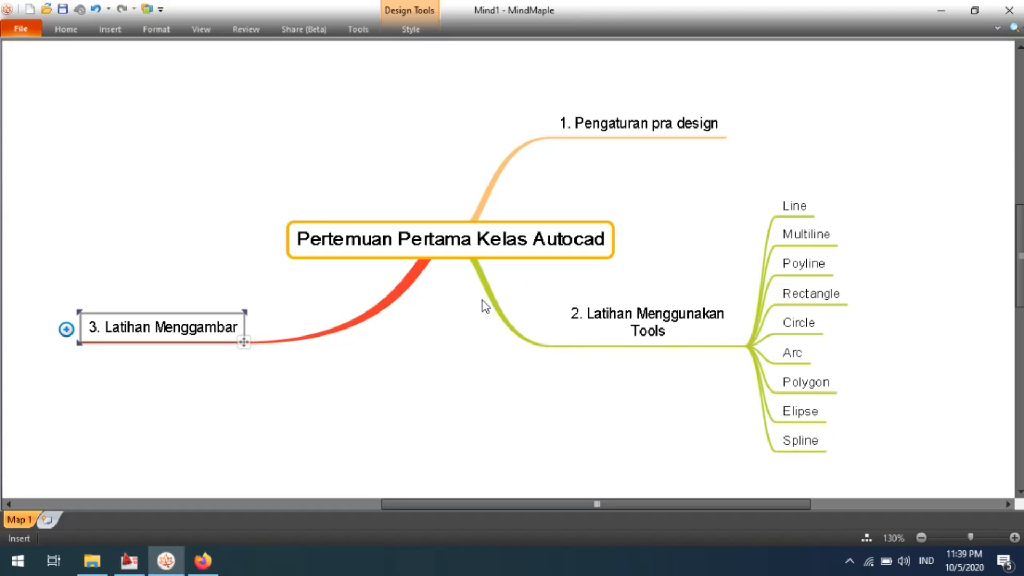
drag(600, 504, 478, 504)
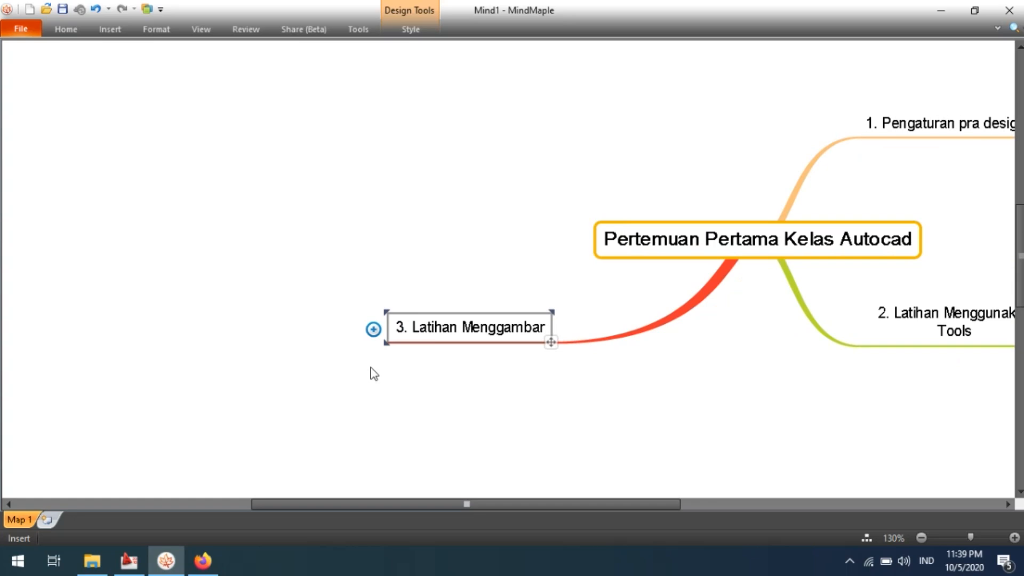
click(373, 330)
drag(503, 503, 651, 524)
click(744, 212)
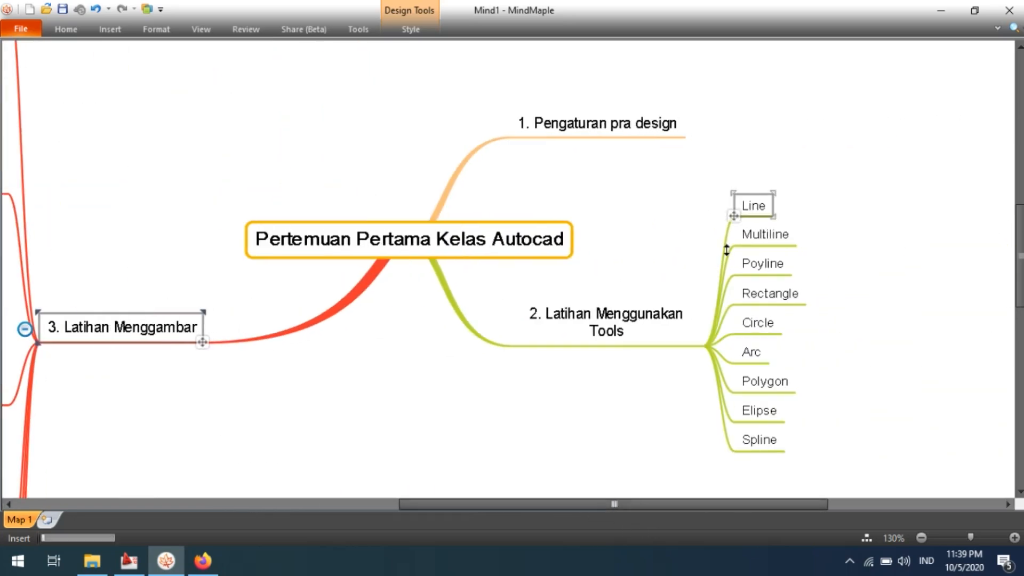
click(712, 447)
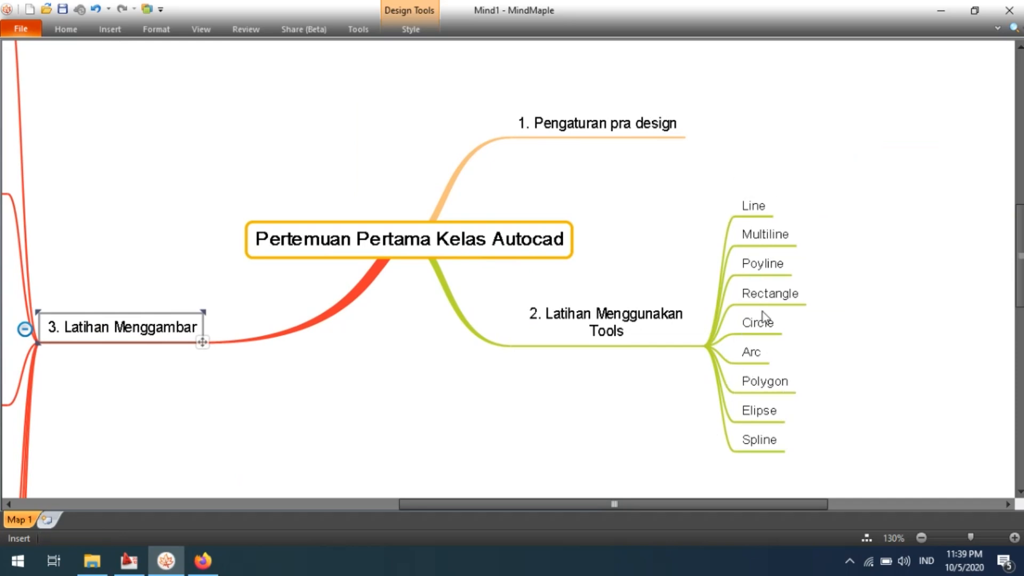
Bring the exercise drawings under the "3. Latihan Menggambar" branch into view on the mind map.
drag(677, 503, 424, 450)
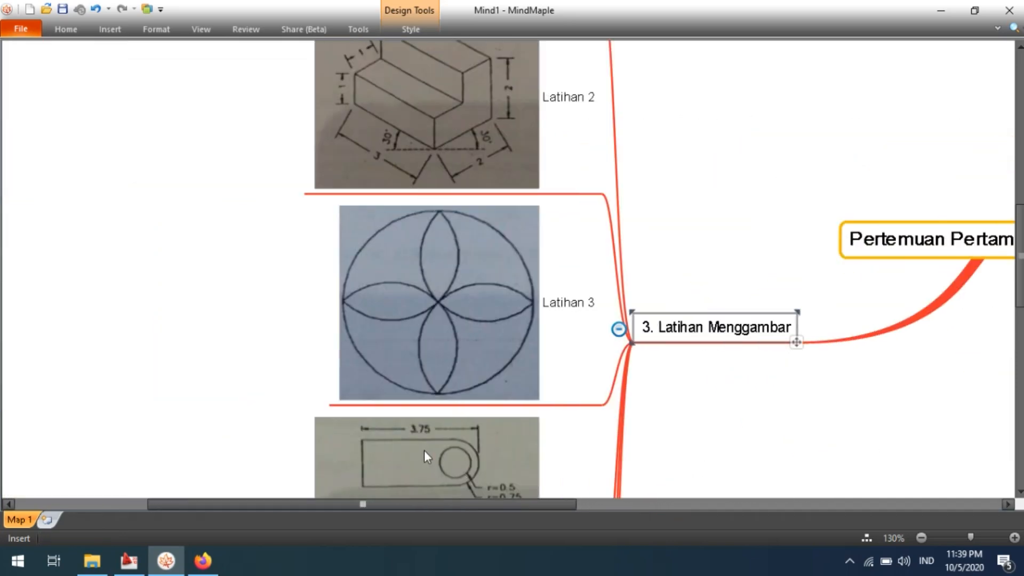
ctrl+scroll(509, 184, down, 1)
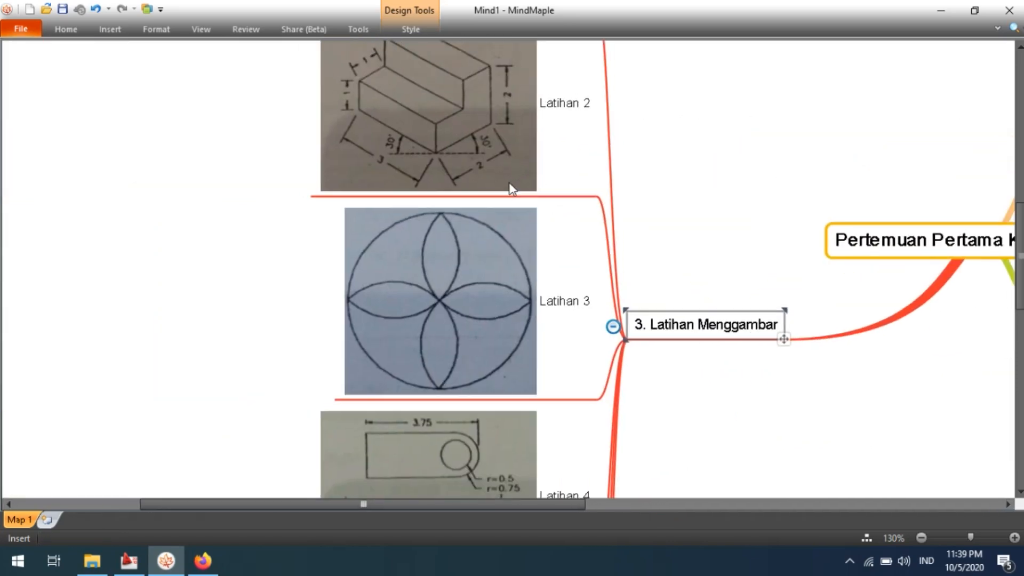
ctrl+scroll(485, 200, down, 4)
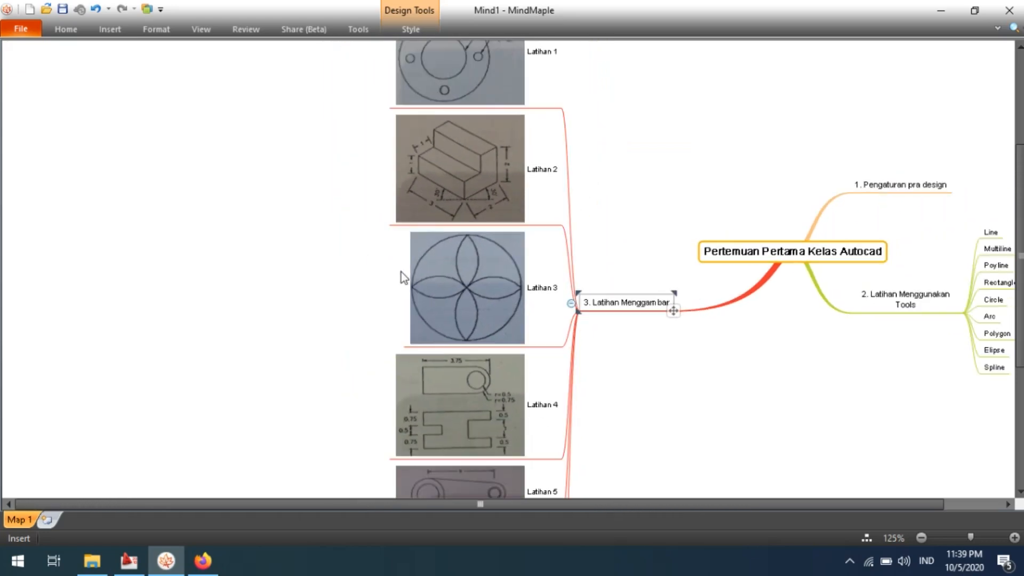
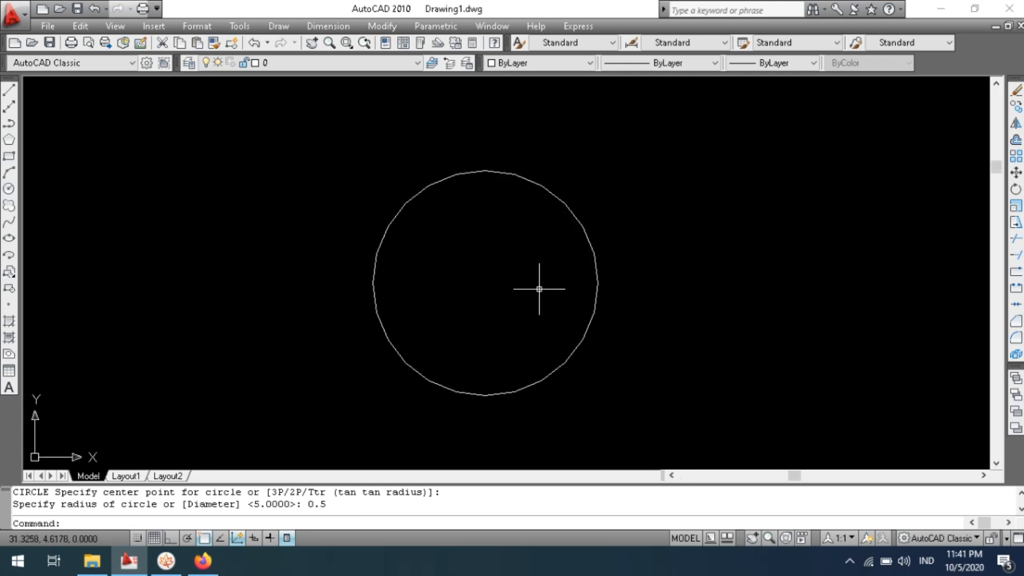
click(332, 26)
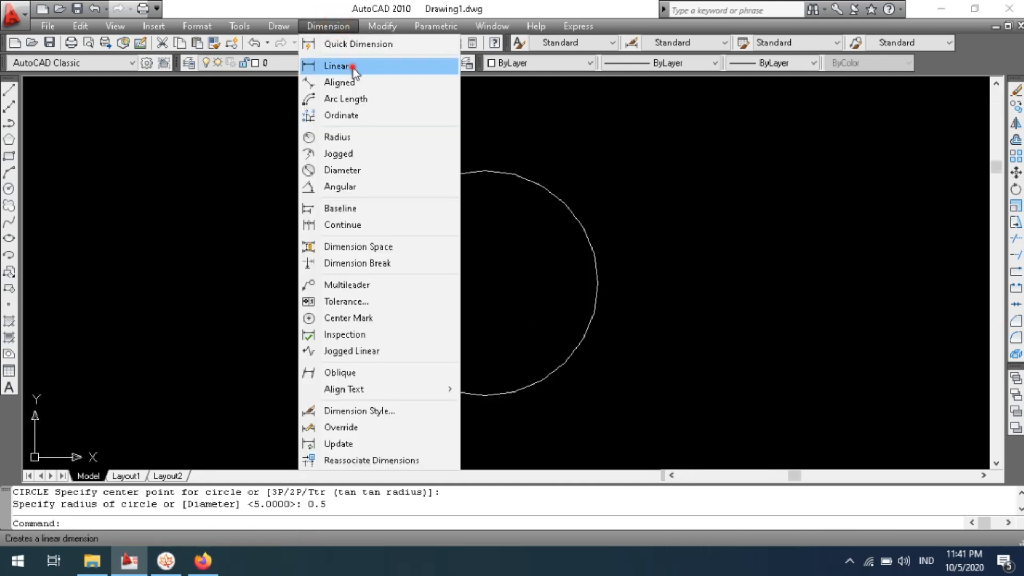
click(353, 67)
click(372, 282)
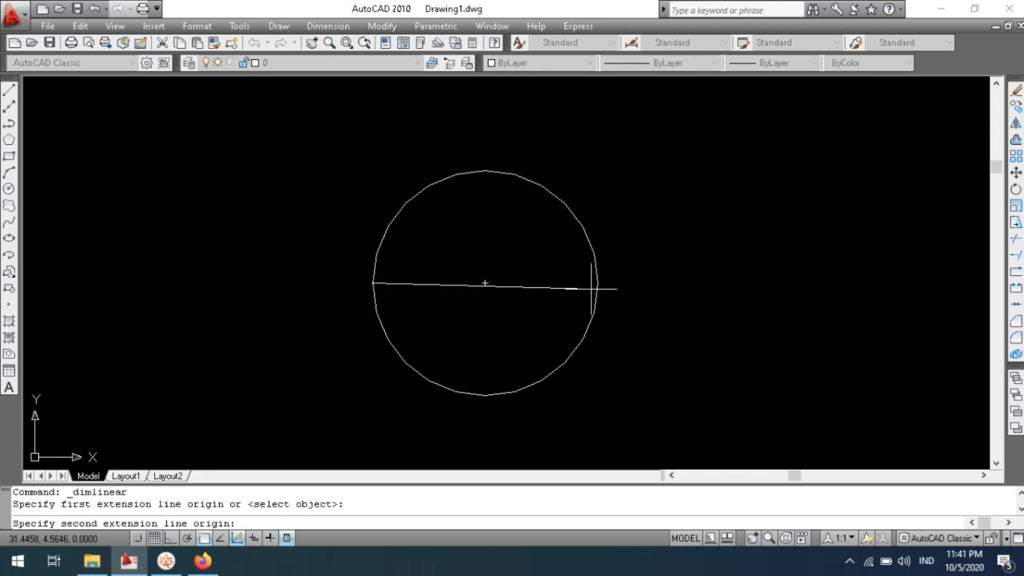
click(598, 283)
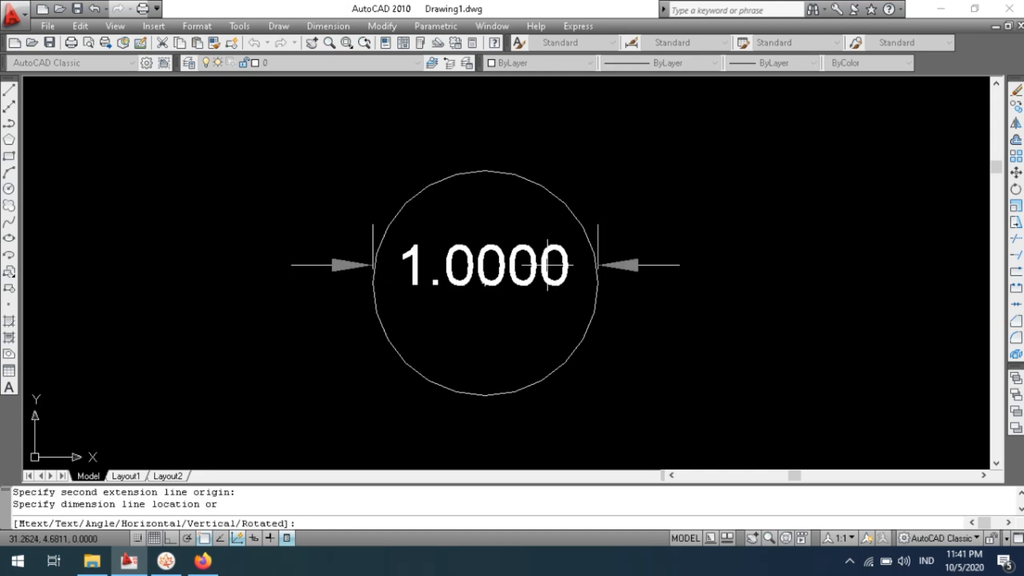
key(Escape)
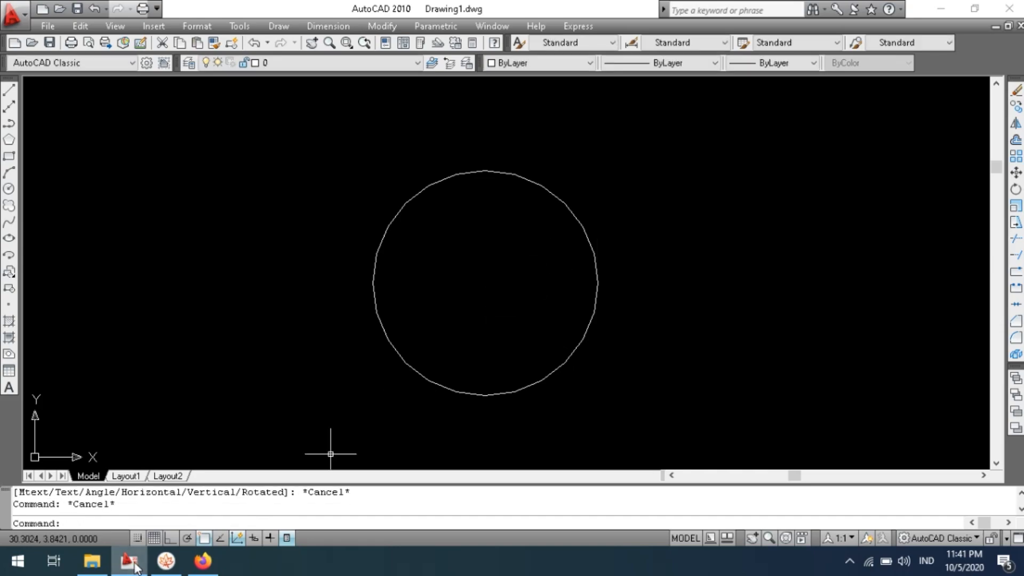
Check the Latihan 1 drawing in MindMaple and, back in AutoCAD, add a horizontal linear dimension across the circle's full width.
click(166, 561)
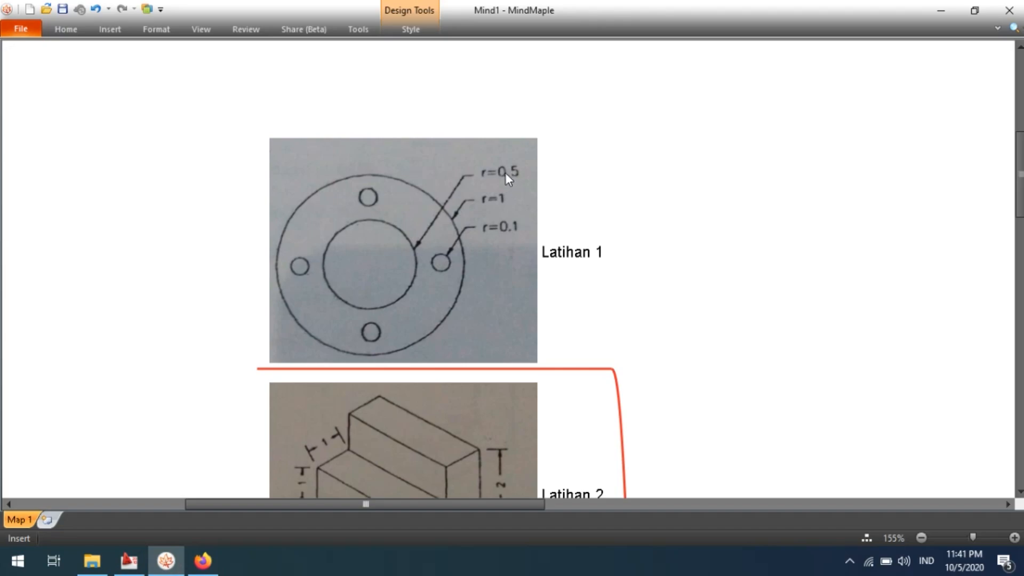
key(alt+Tab)
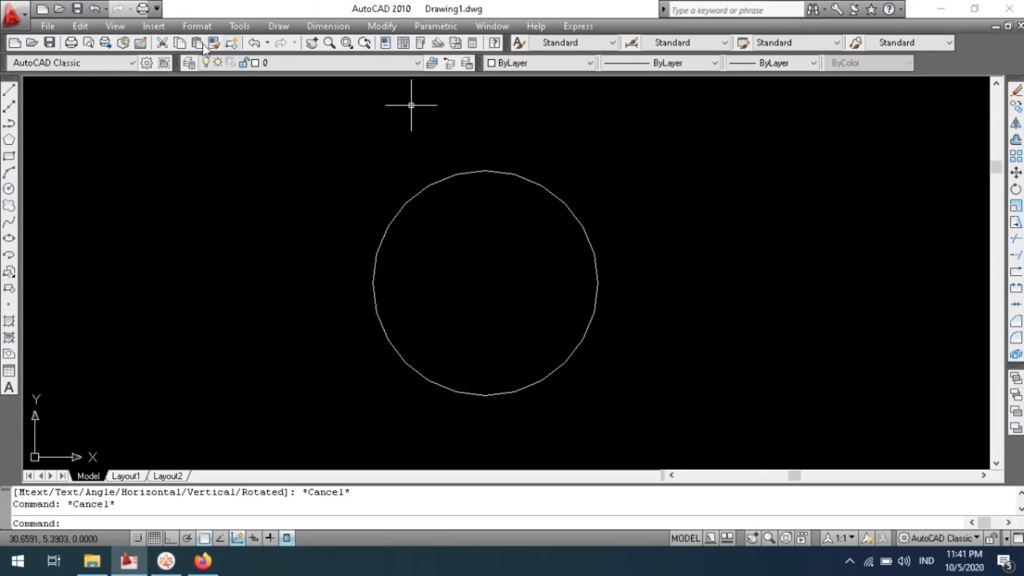
click(314, 29)
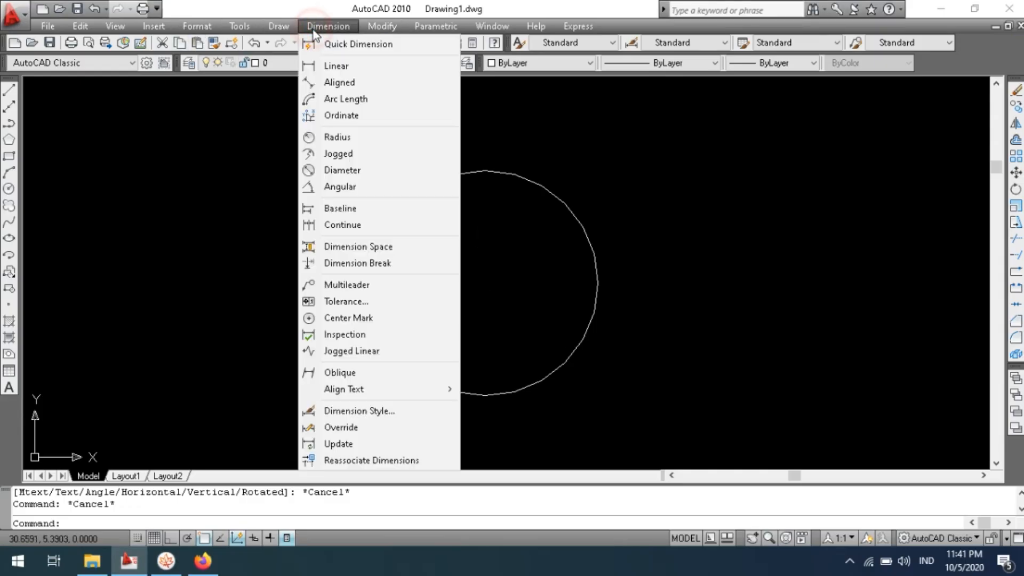
click(342, 67)
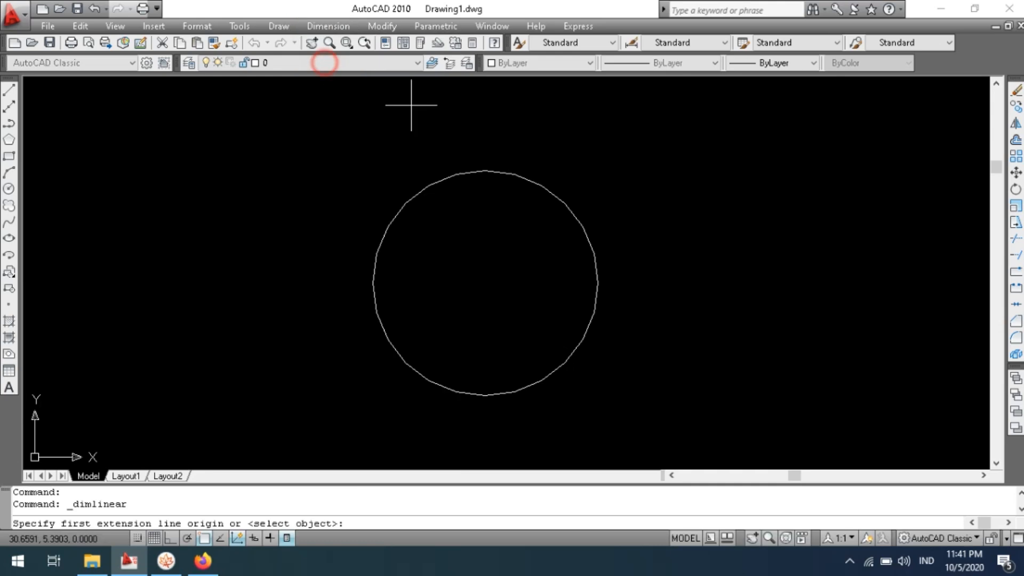
click(373, 283)
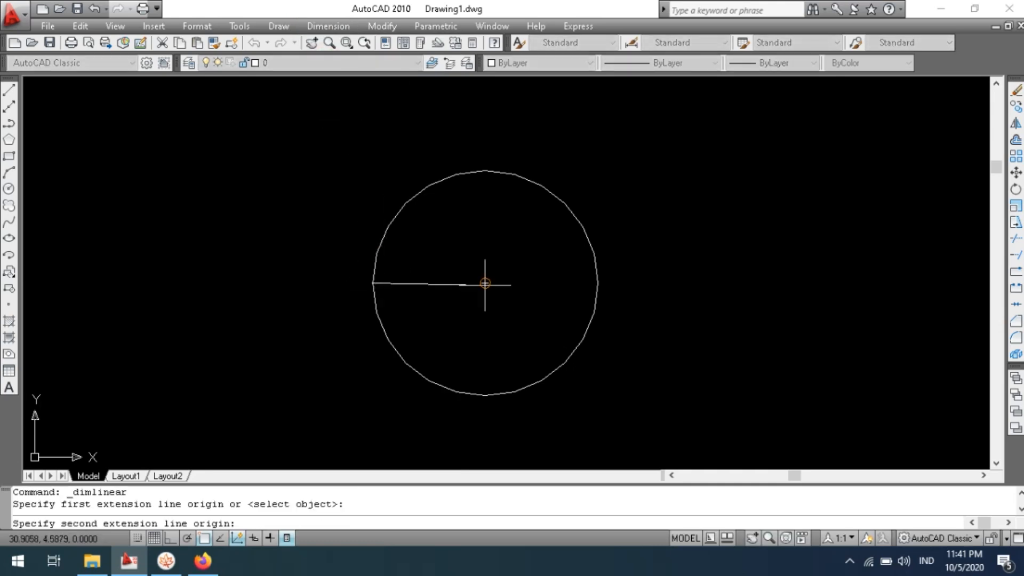
click(597, 283)
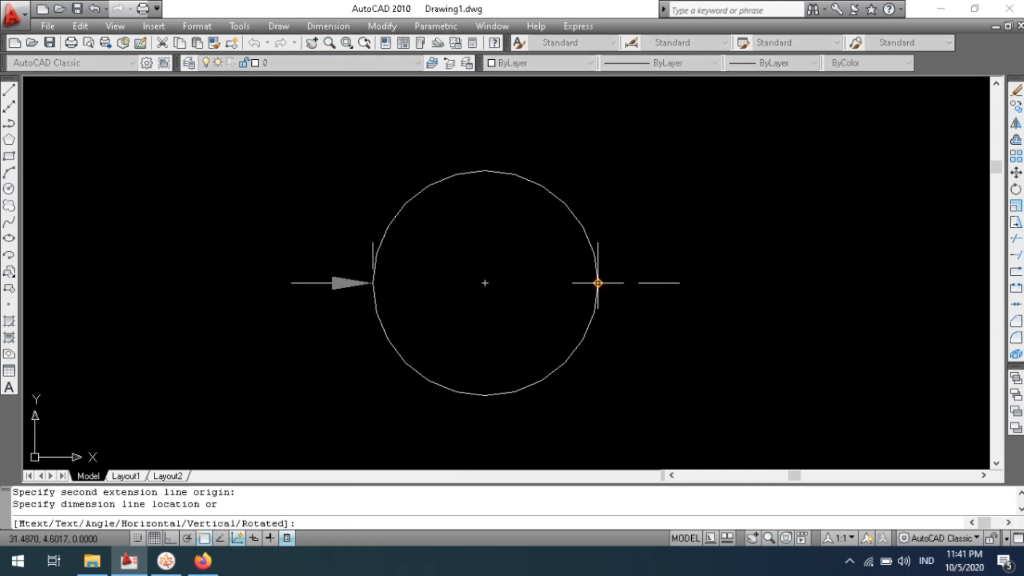
click(572, 260)
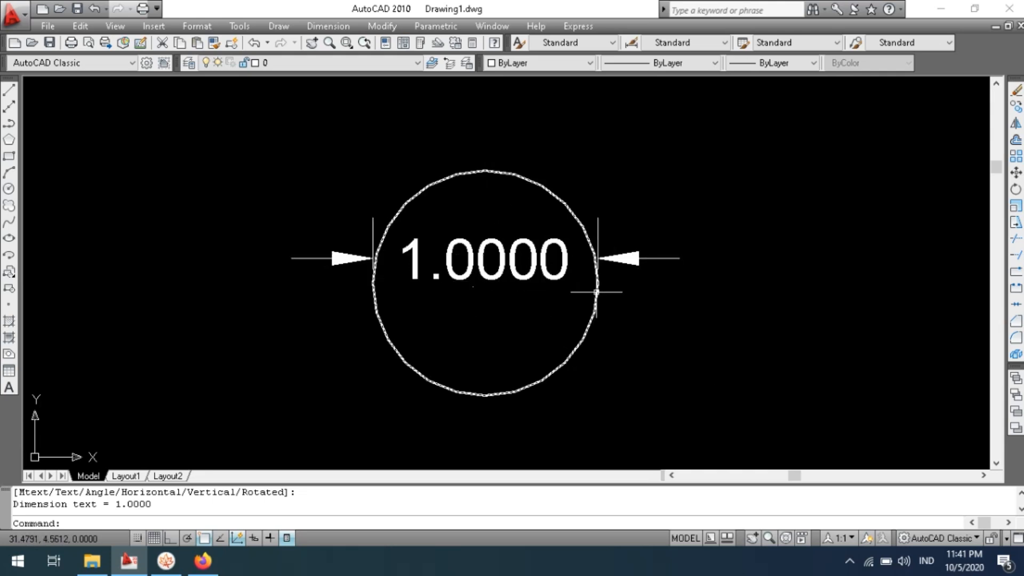
Delete the linear dimension from the circle and compare the circle with the Latihan 1 drawing in MindMaple.
click(637, 259)
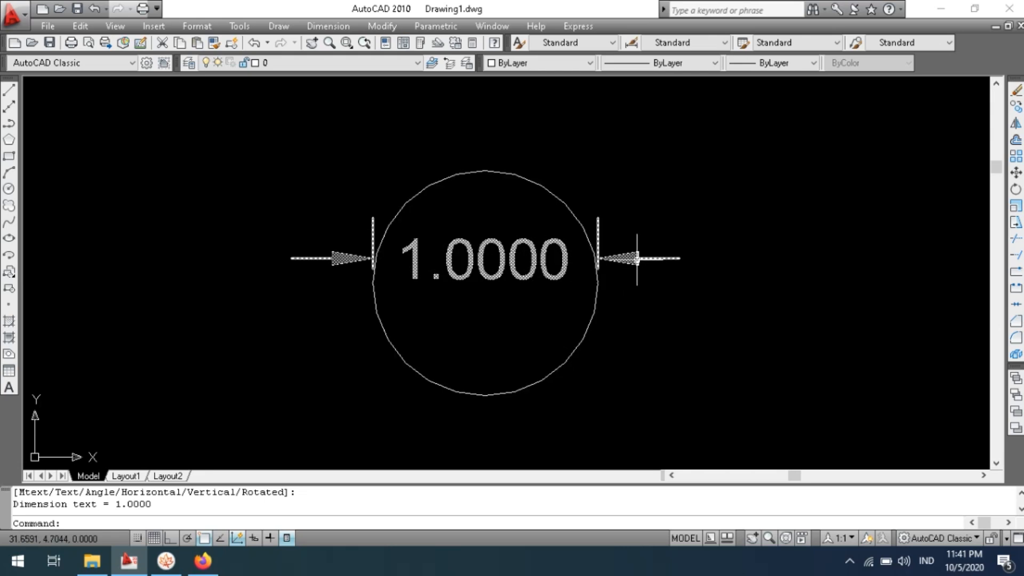
key(Delete)
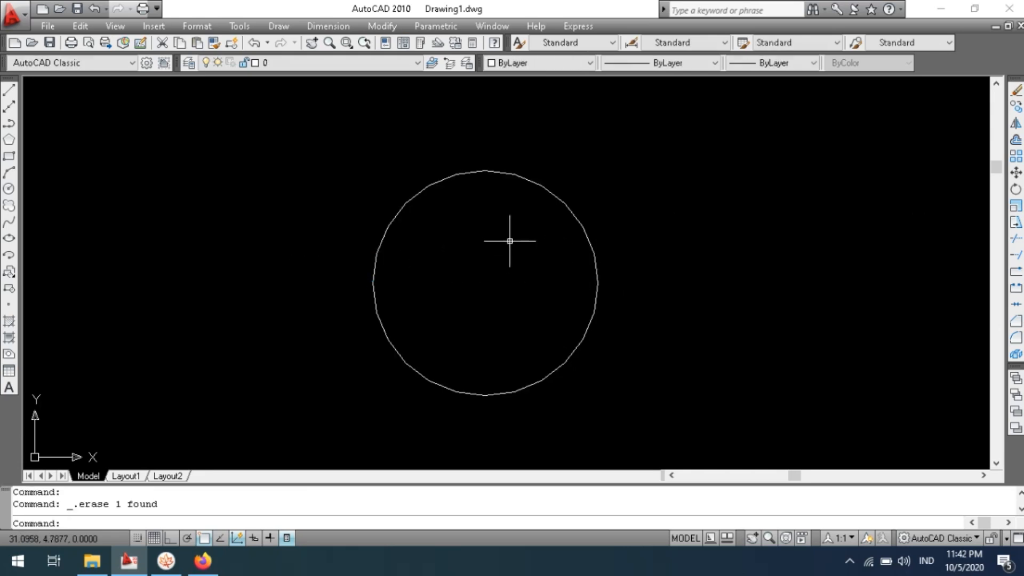
key(alt+Tab)
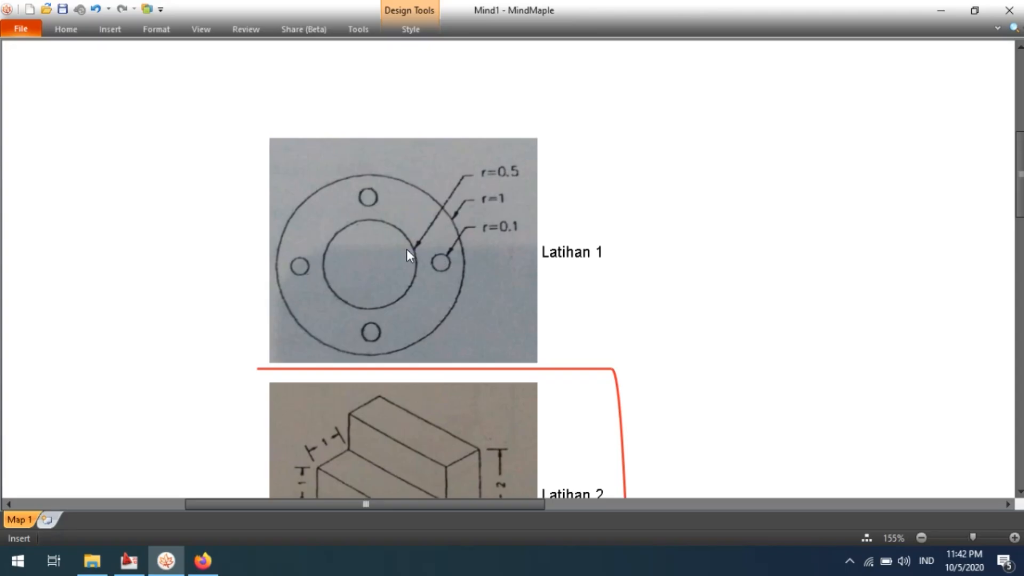
key(alt+Tab)
Regenerate the drawing with the RE command to refresh the circle's displayed outline.
scroll(389, 275, up, 4)
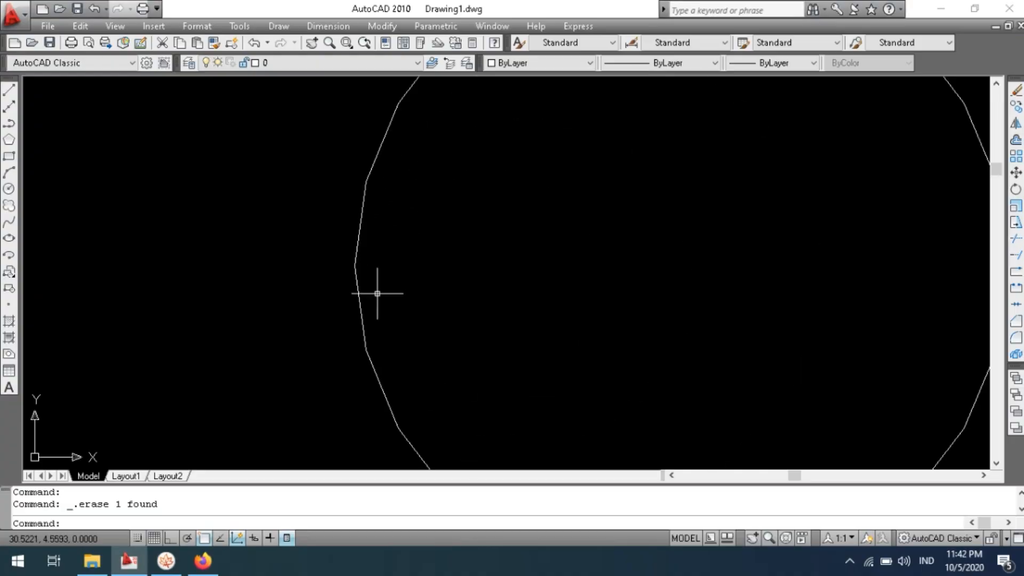
middle_drag(366, 217, 319, 231)
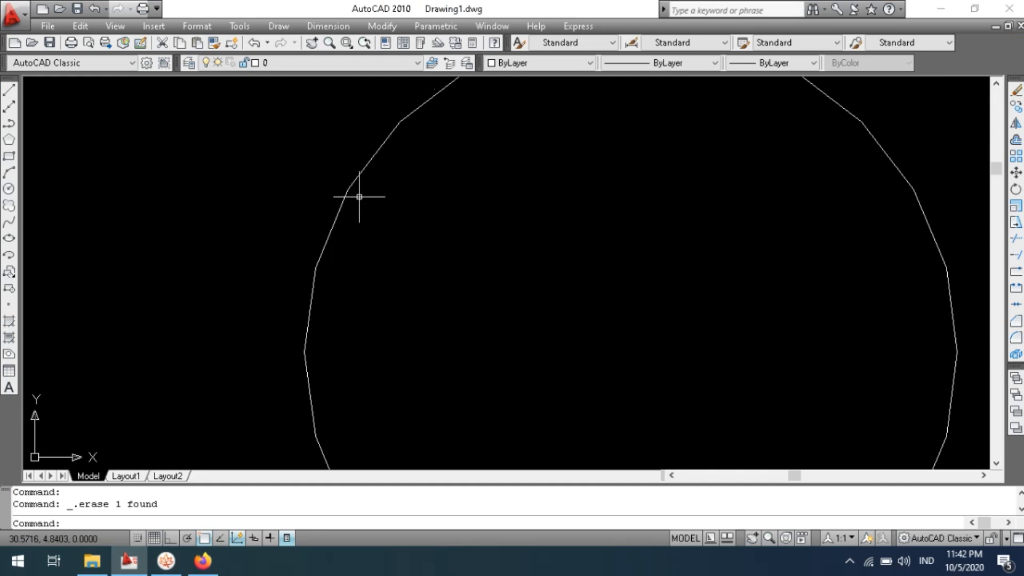
scroll(377, 169, down, 3)
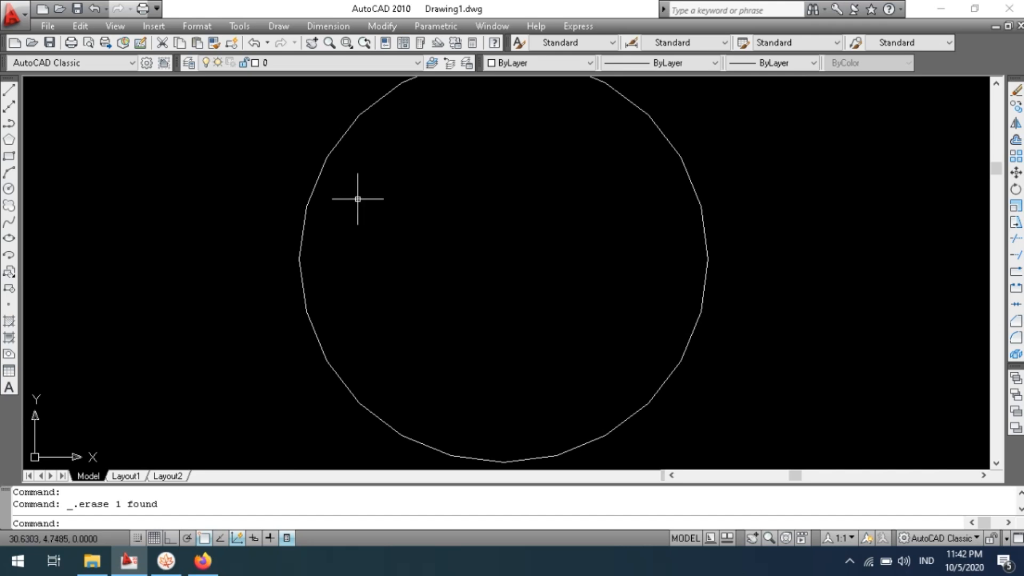
mouse_move(322, 283)
middle_down()
mouse_move(349, 274)
mouse_move(344, 238)
middle_up()
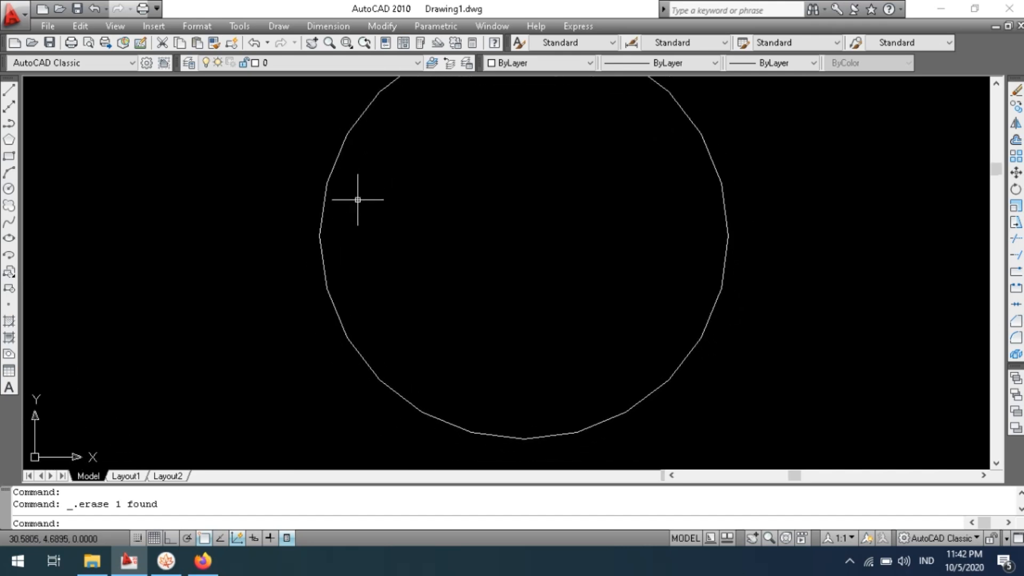
mouse_move(363, 223)
middle_down()
mouse_move(363, 253)
mouse_move(363, 242)
middle_up()
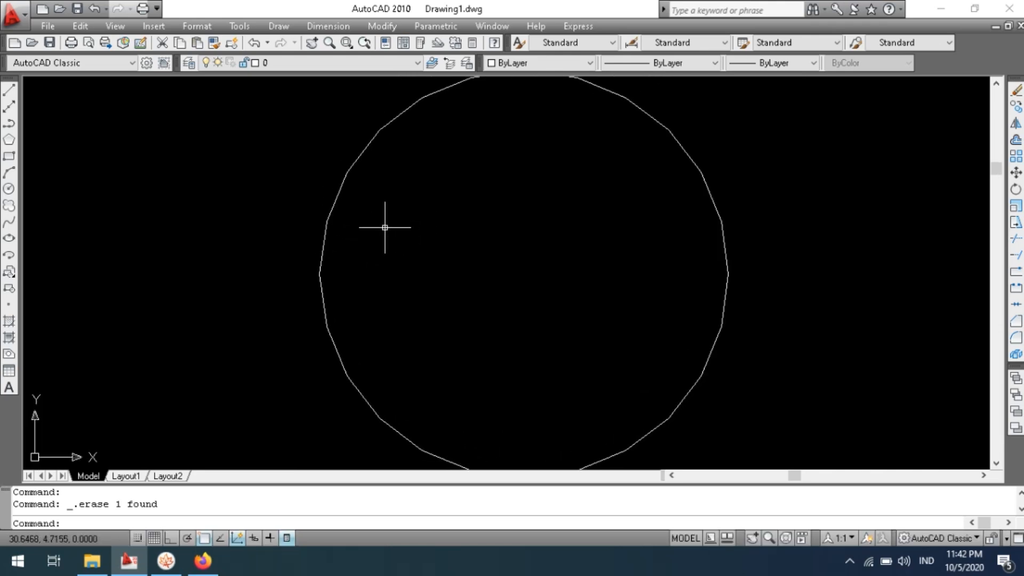
scroll(362, 205, down, 2)
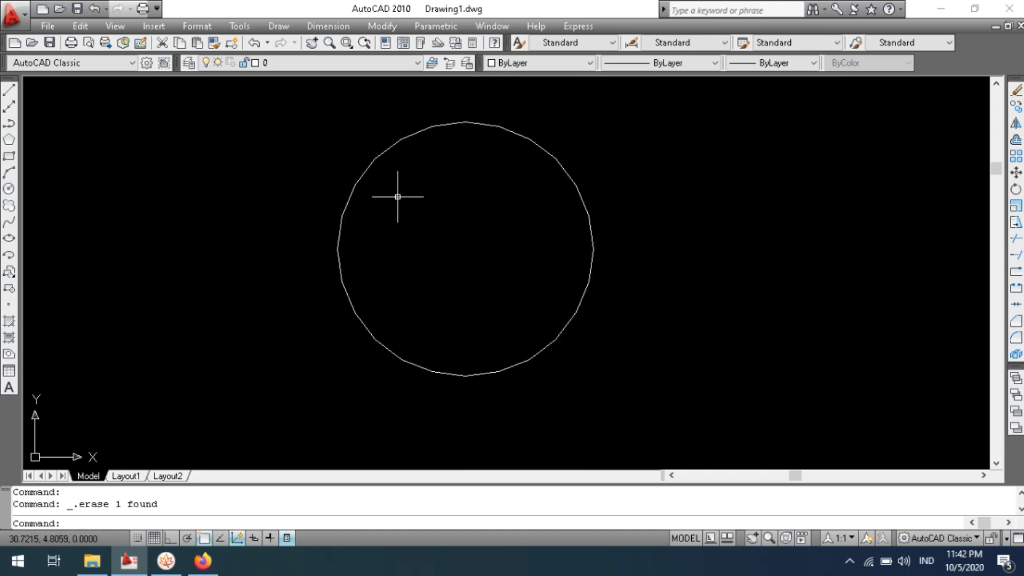
scroll(366, 218, up, 2)
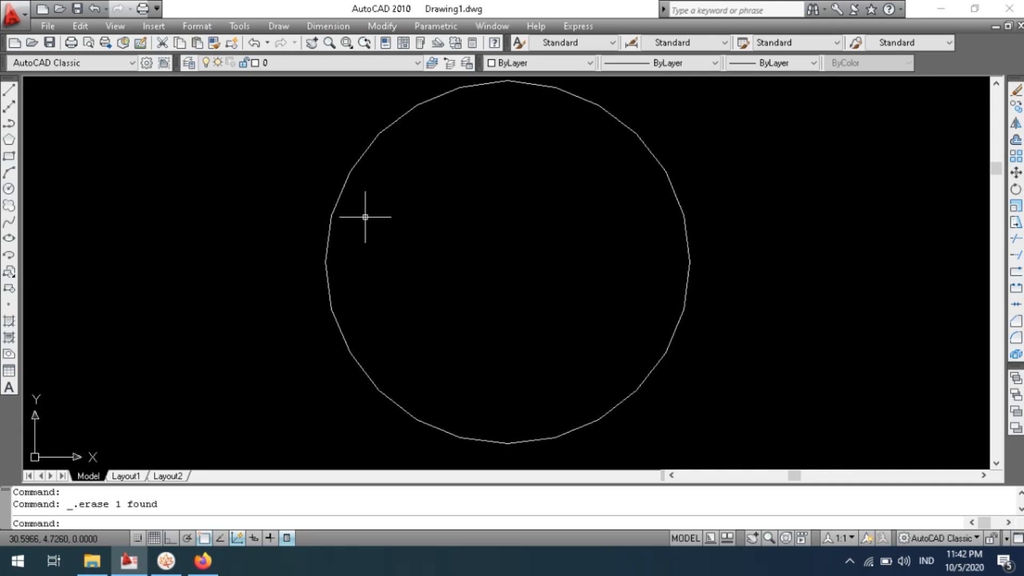
mouse_move(365, 226)
middle_down()
mouse_move(393, 231)
mouse_move(368, 247)
mouse_move(379, 238)
mouse_move(379, 258)
mouse_move(371, 239)
middle_up()
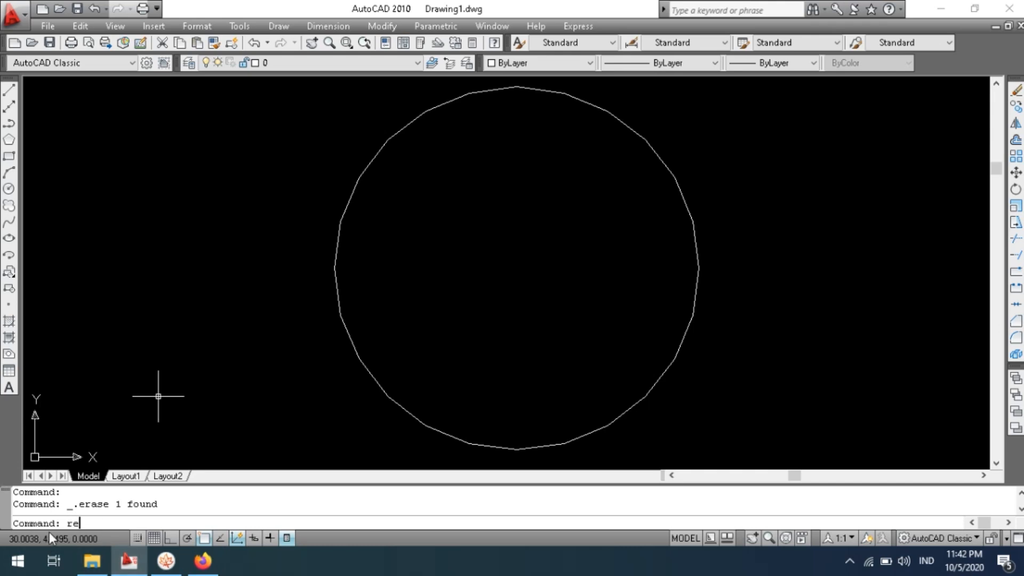
key(Return)
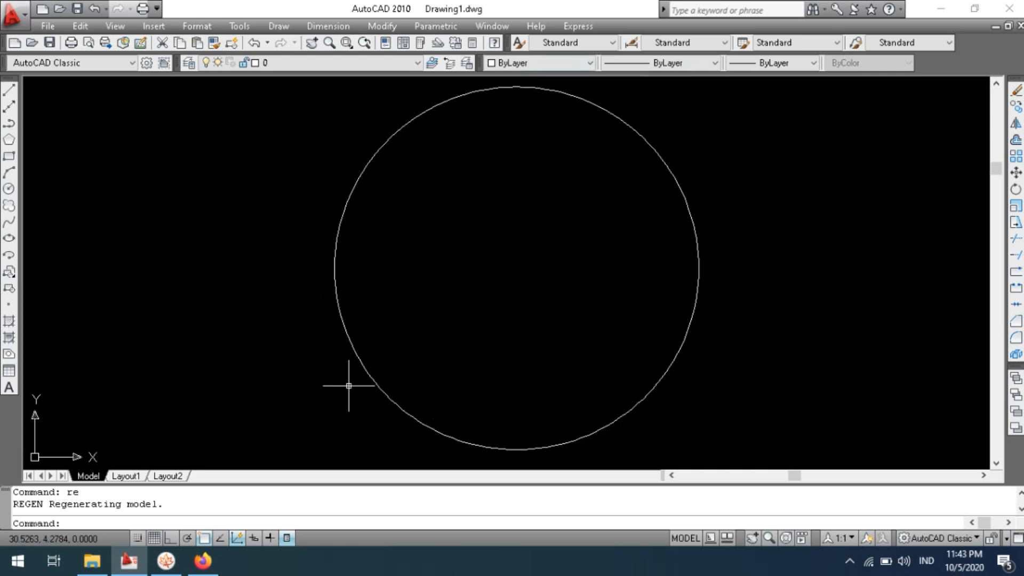
key(Escape)
key(Escape)
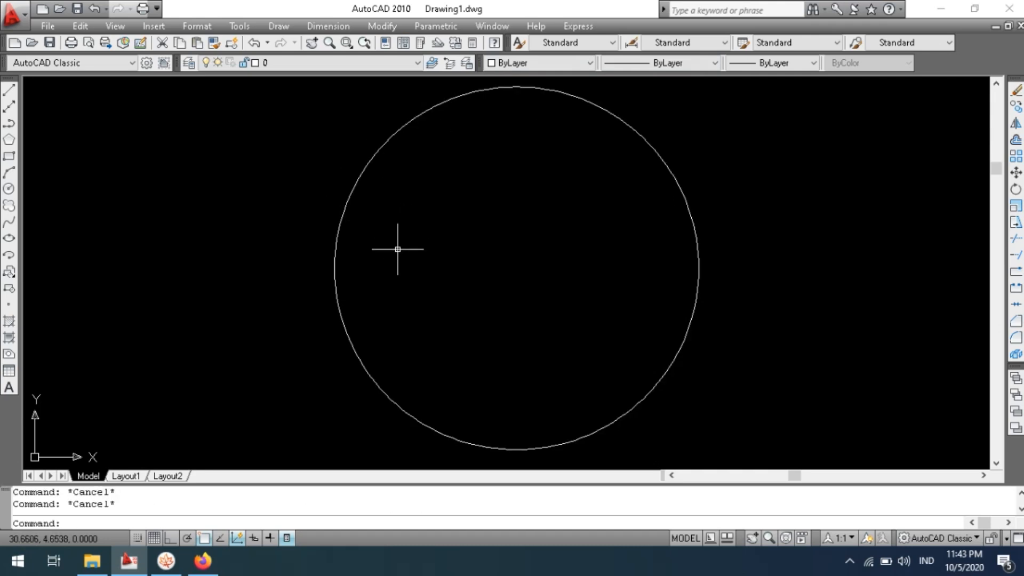
Check the outer circle's radius in the Latihan 1 drawing in MindMaple and return to AutoCAD.
key(alt+Tab)
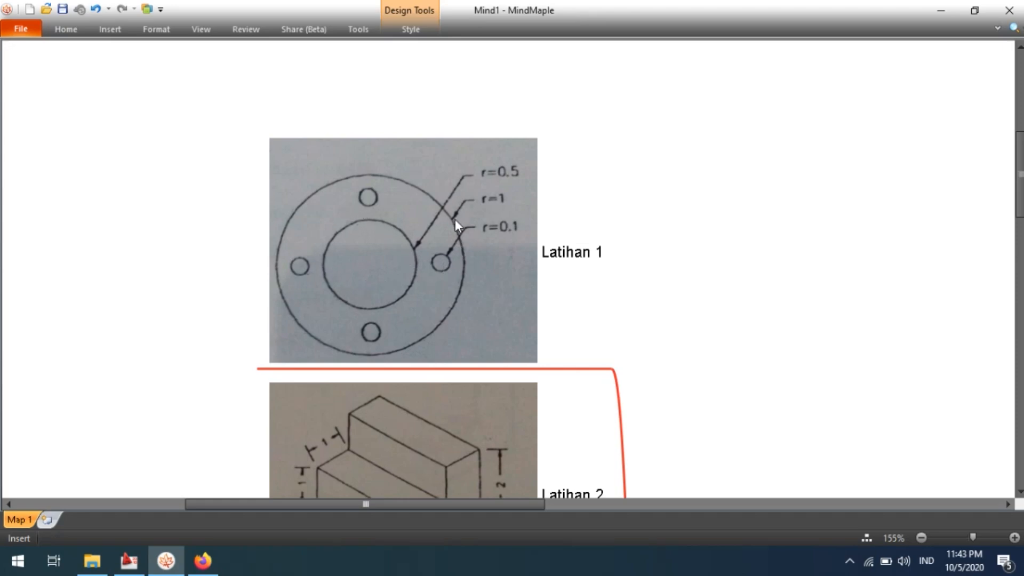
key(alt+Tab)
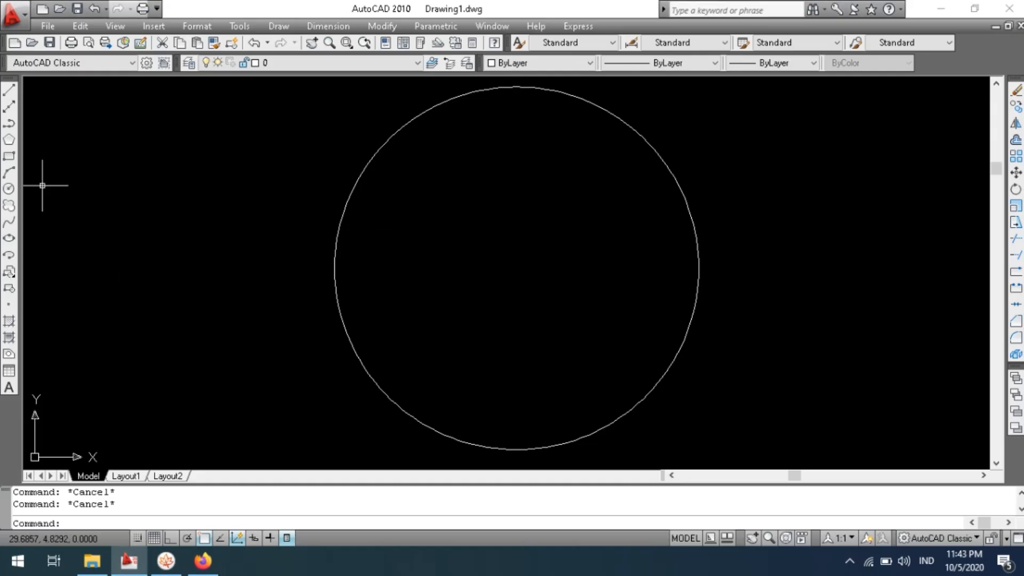
click(9, 189)
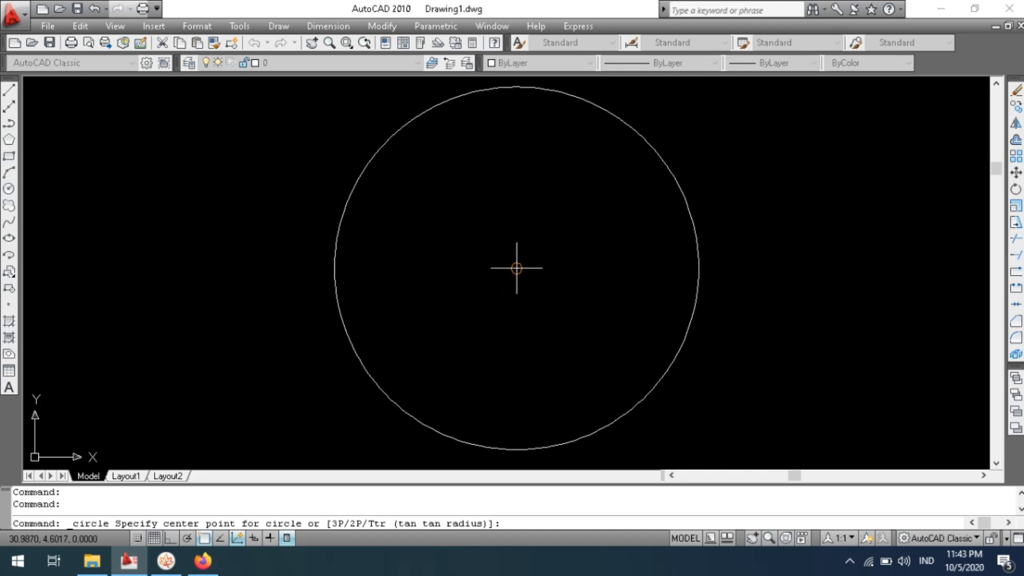
key(Escape)
key(Escape)
Draw a circle of radius 1 centred on the existing circle's centre.
scroll(512, 272, down, 4)
scroll(483, 269, up, 3)
scroll(85, 185, down, 2)
scroll(24, 171, up, 2)
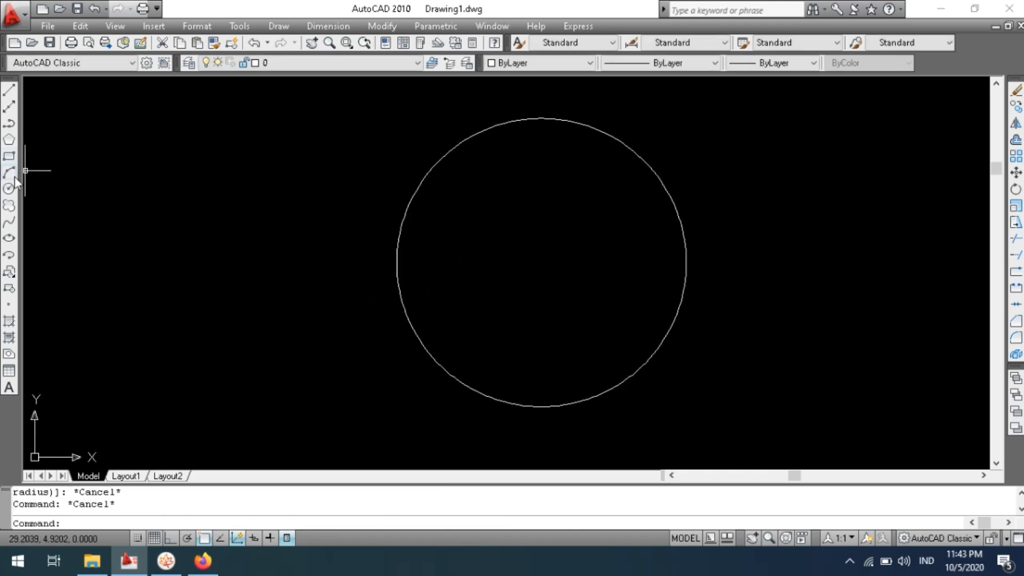
click(9, 189)
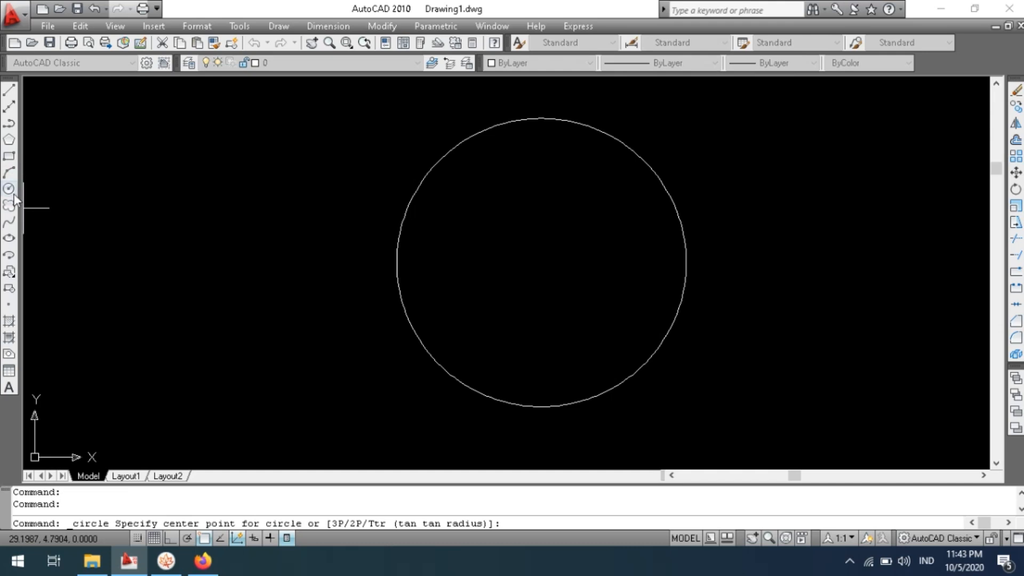
click(11, 191)
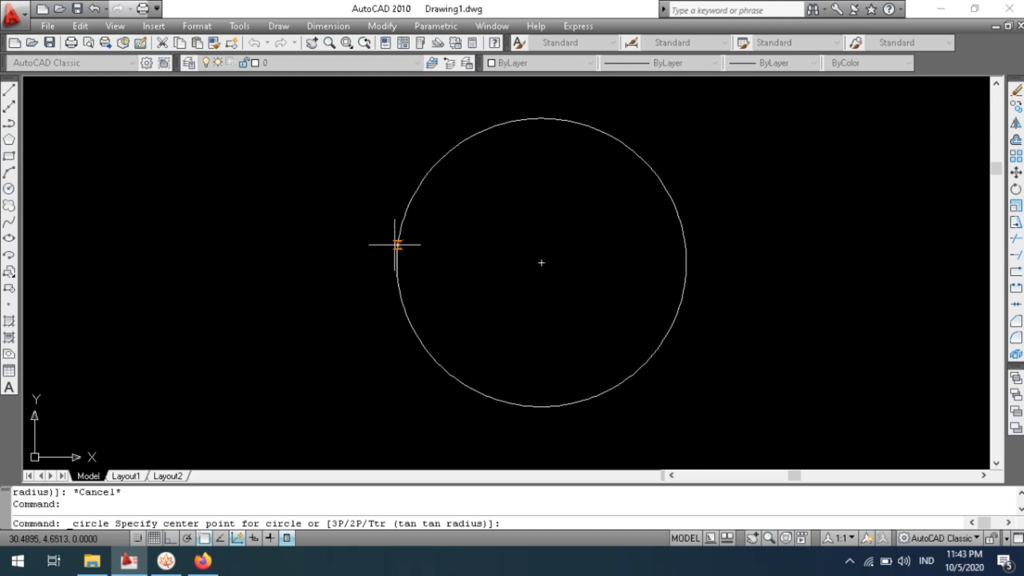
click(541, 262)
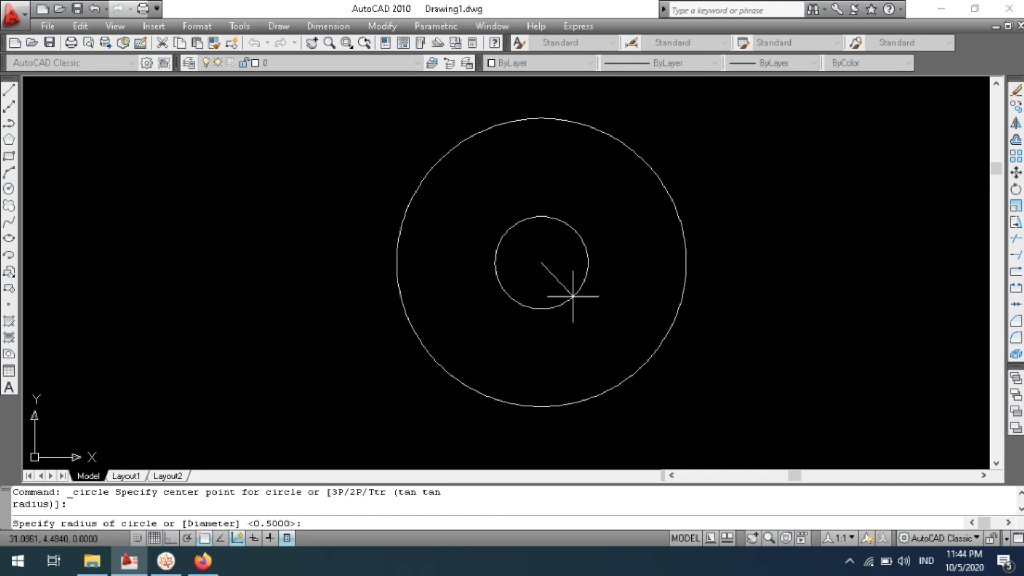
text(1)
key(Return)
scroll(373, 232, down, 4)
Compare the two concentric circles with the Latihan 1 drawing in MindMaple and return to AutoCAD.
key(alt+Tab)
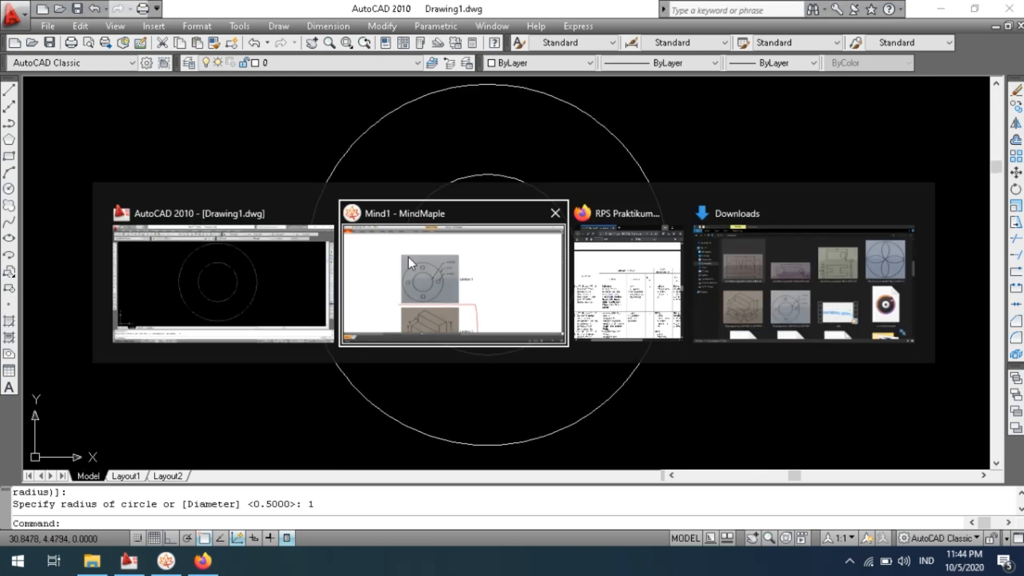
key(alt+Tab)
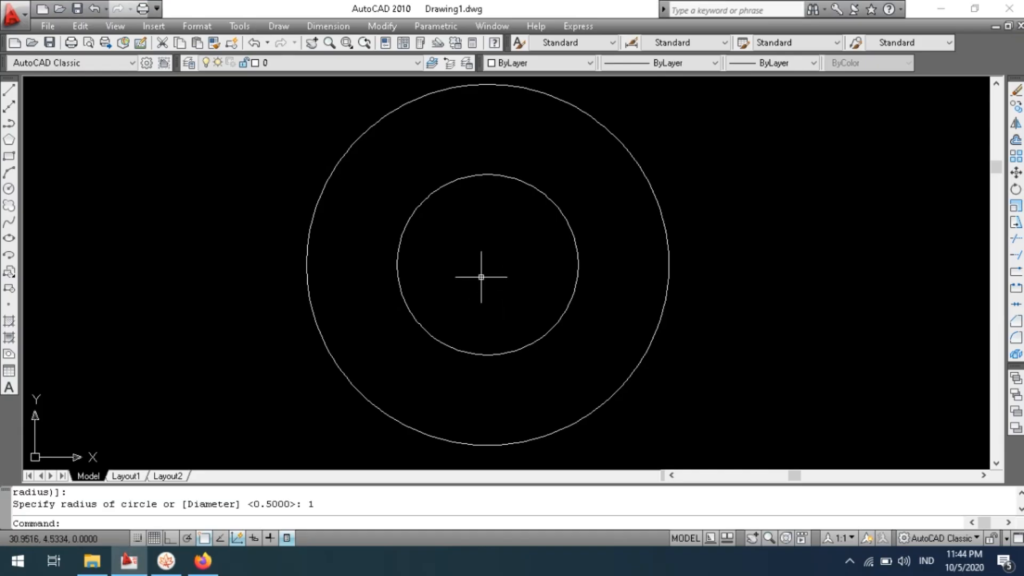
key(alt+Tab)
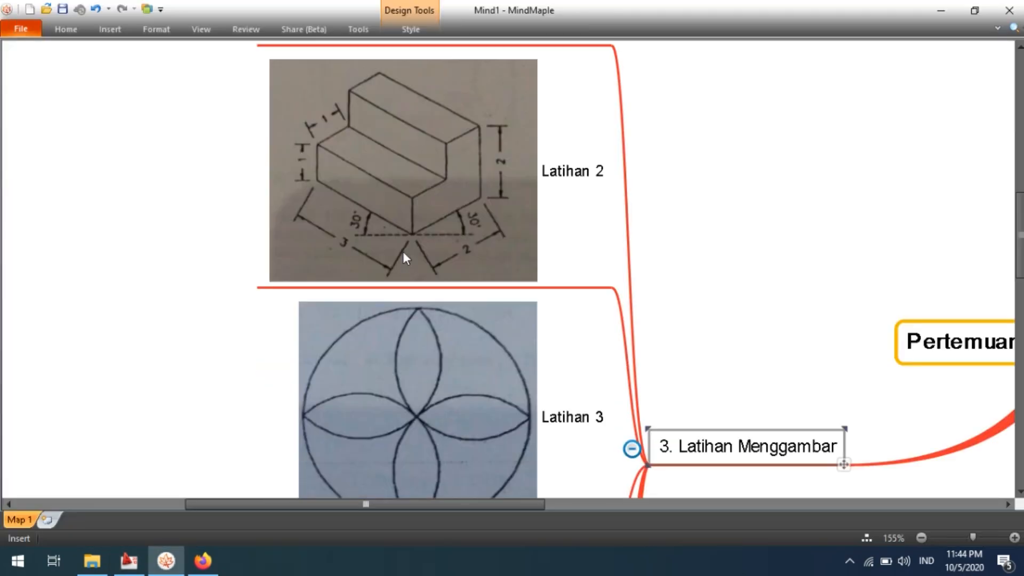
scroll(405, 264, up, 5)
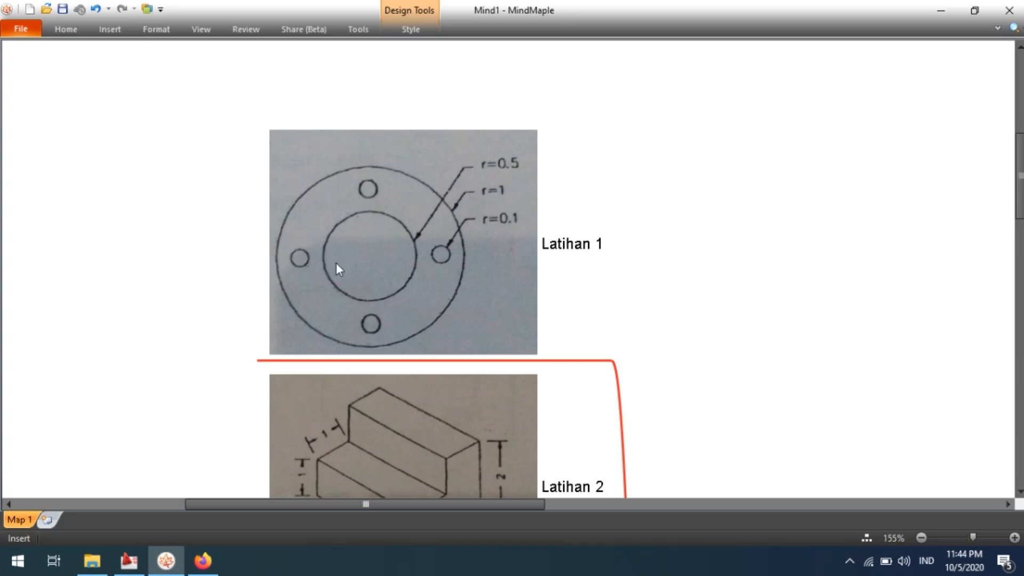
key(alt+Tab)
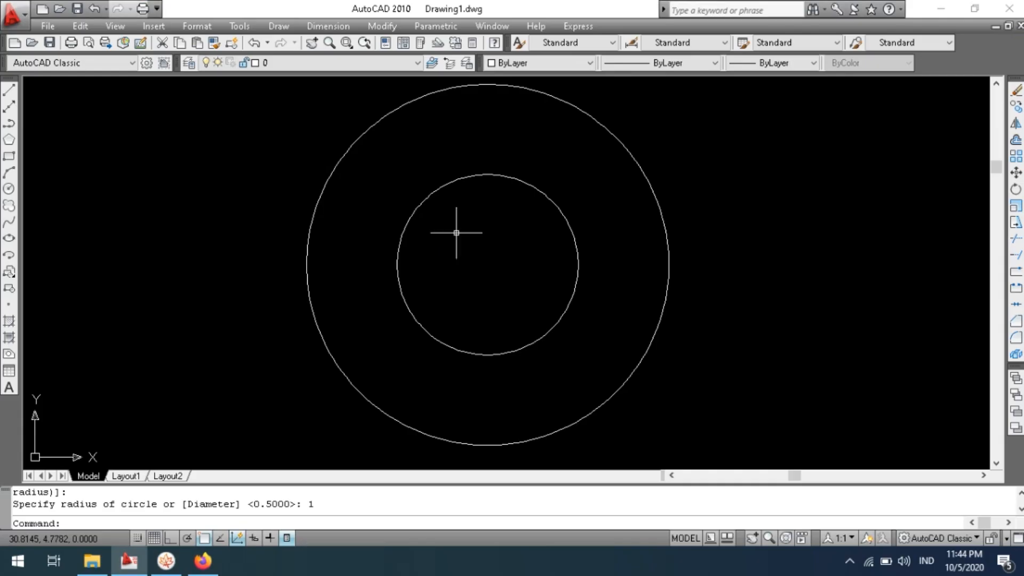
Sketch two small circles with radii of about 0.15 and 0.14 on opposite sides of the ring between the concentric circles.
click(10, 189)
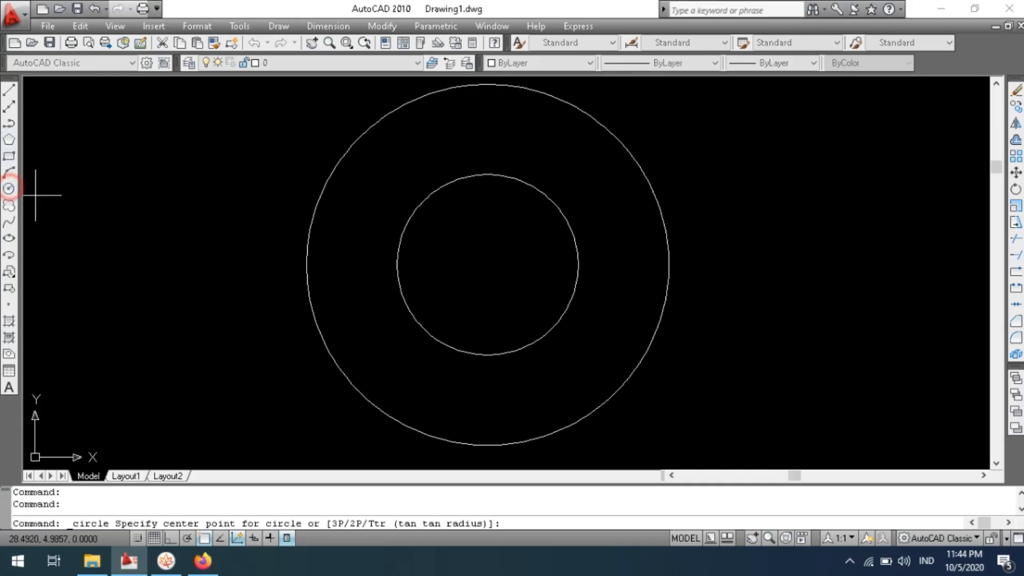
click(349, 250)
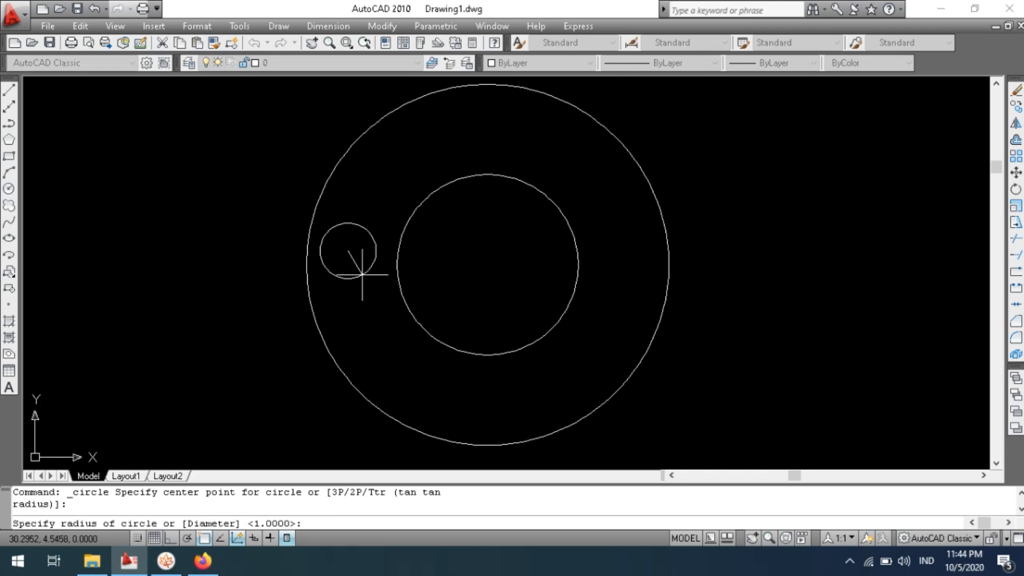
click(365, 272)
key(Return)
click(611, 257)
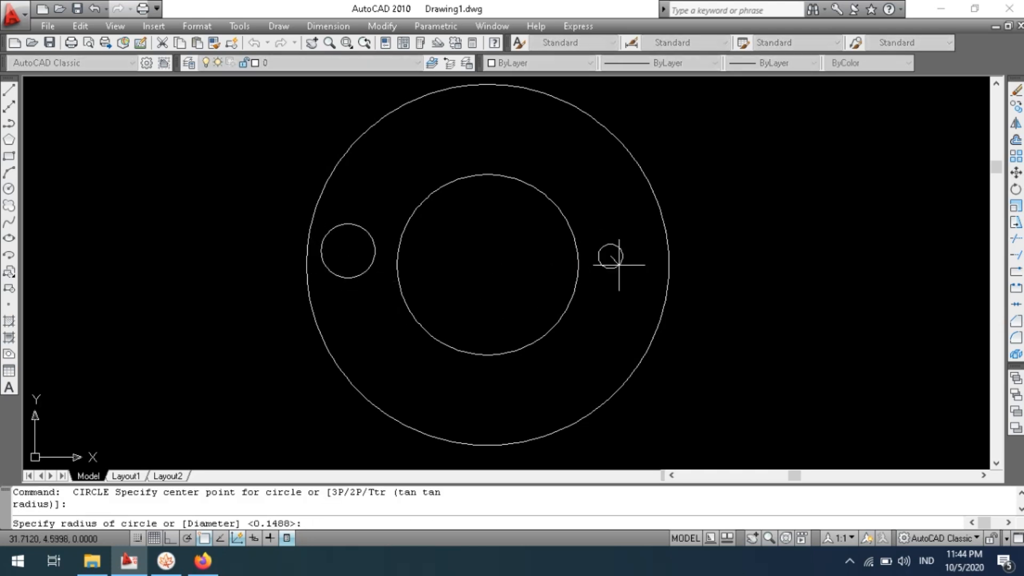
click(631, 270)
Delete both freehand small circles from the ring between the concentric circles.
click(349, 297)
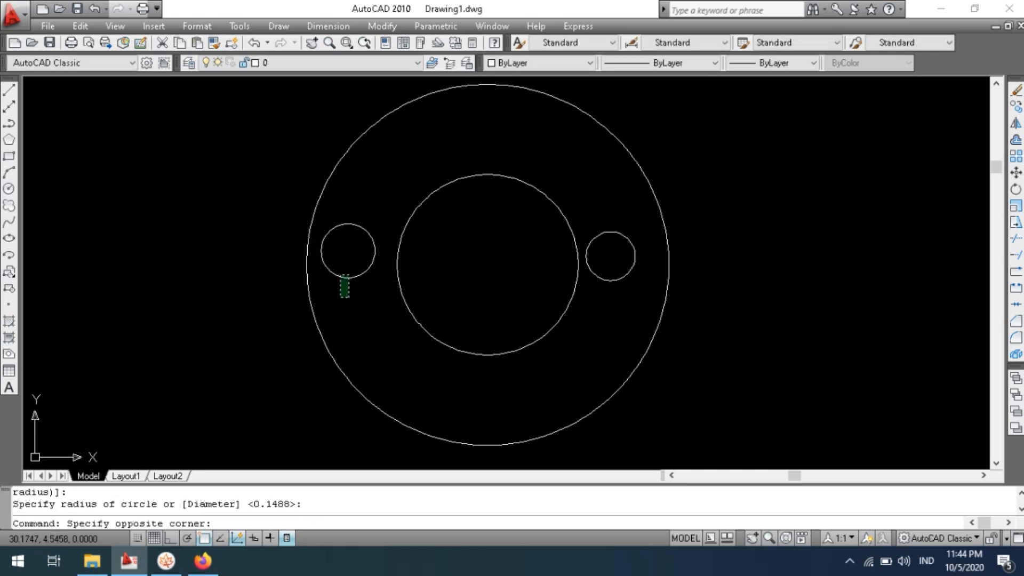
click(336, 267)
key(Delete)
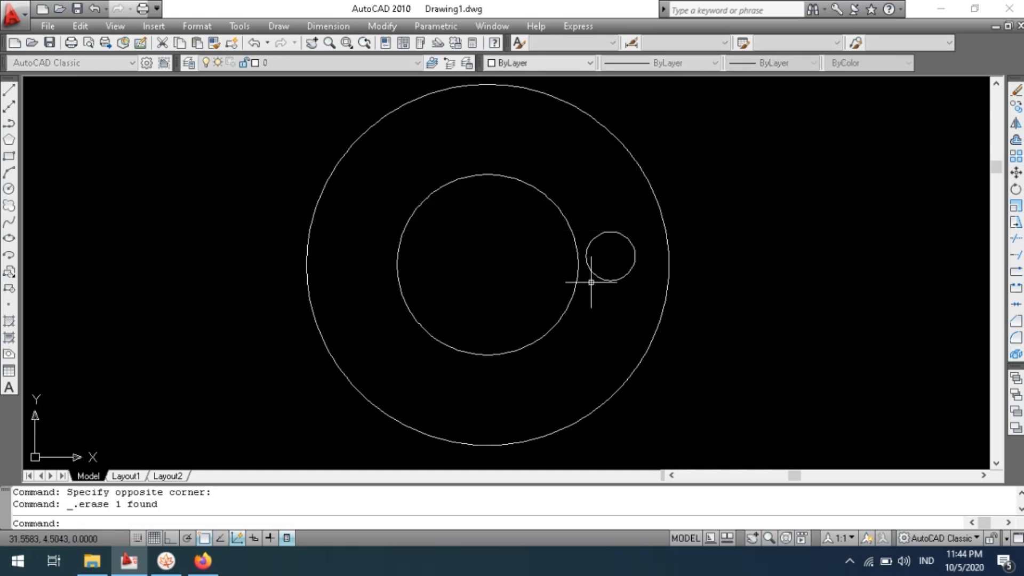
click(648, 321)
click(617, 275)
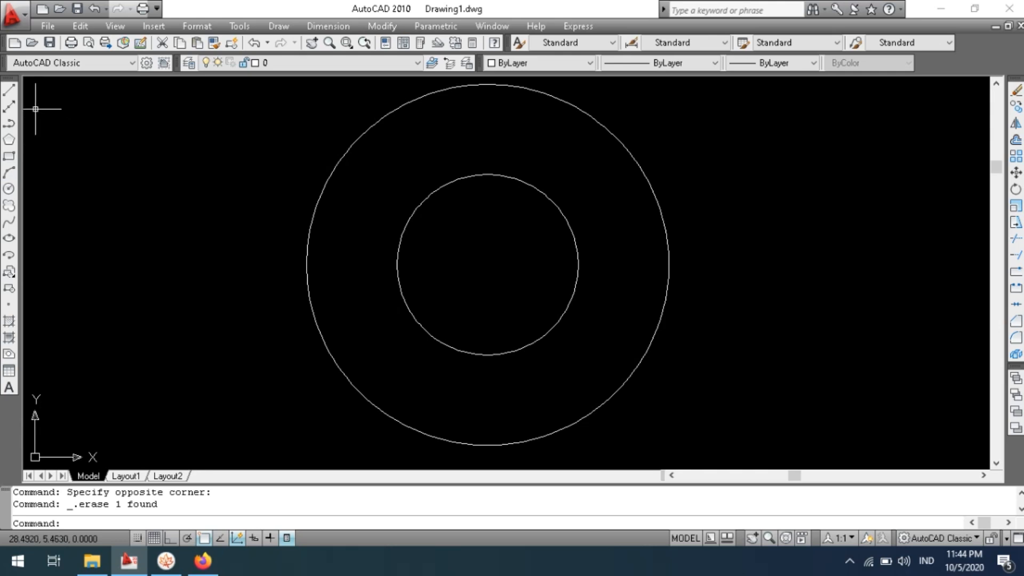
Draw a horizontal line from the inner circle's right quadrant to the outer circle's right quadrant.
click(14, 91)
click(9, 90)
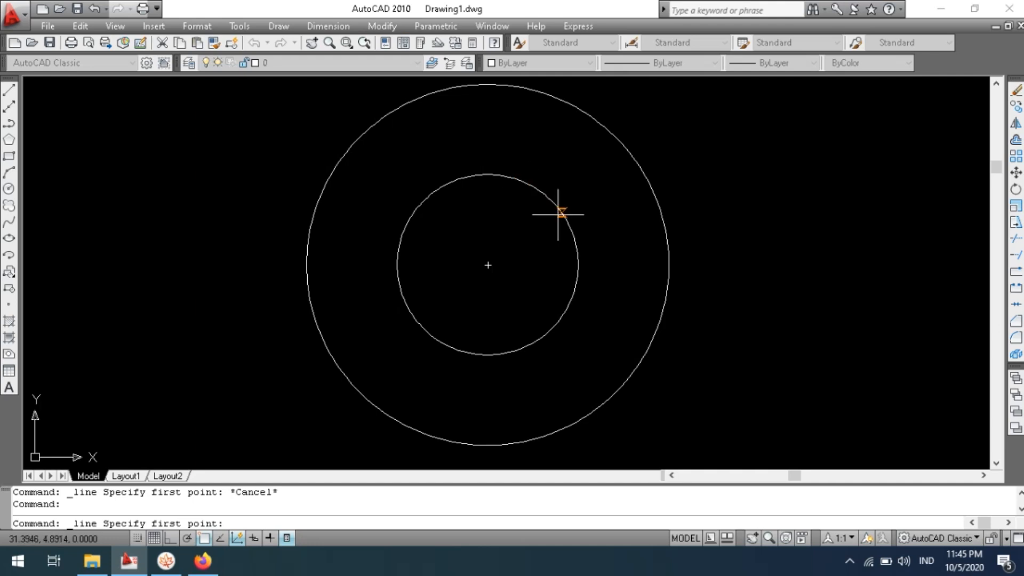
click(578, 265)
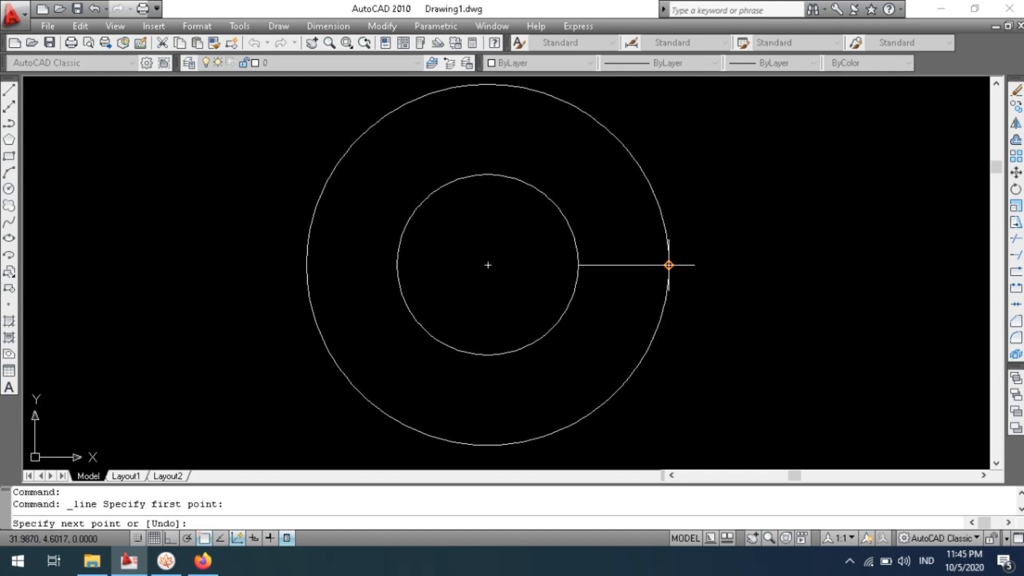
click(669, 265)
key(Return)
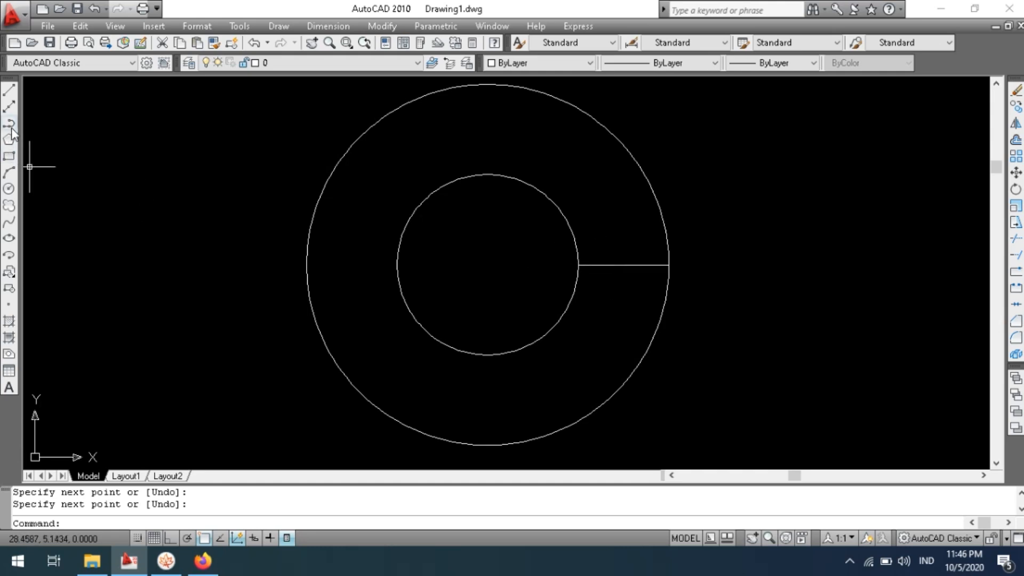
Check the small hole's radius in MindMaple's Latihan 1 drawing, draw a circle of radius 0.1 at the horizontal line's midpoint and delete that line.
click(9, 189)
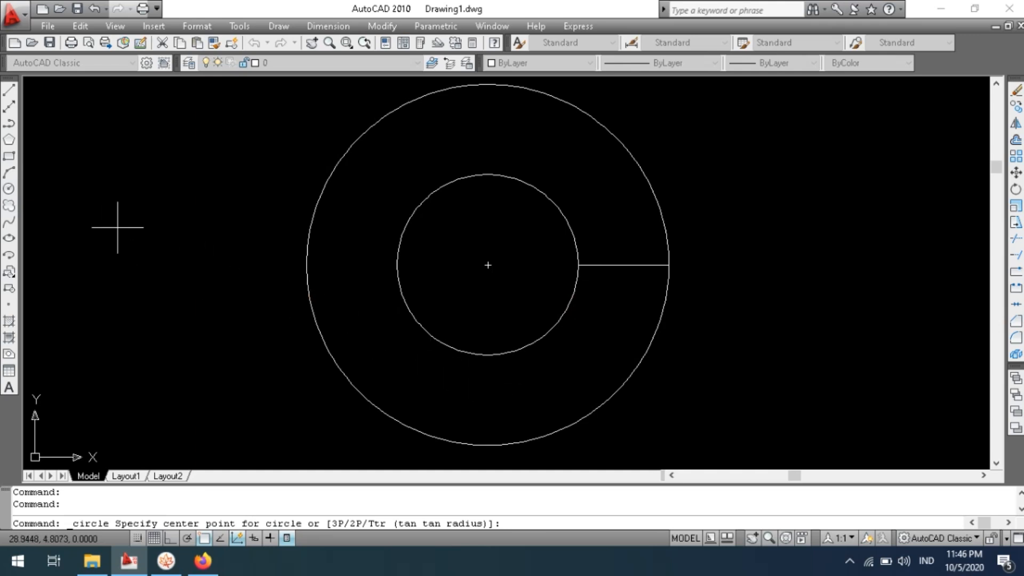
click(8, 190)
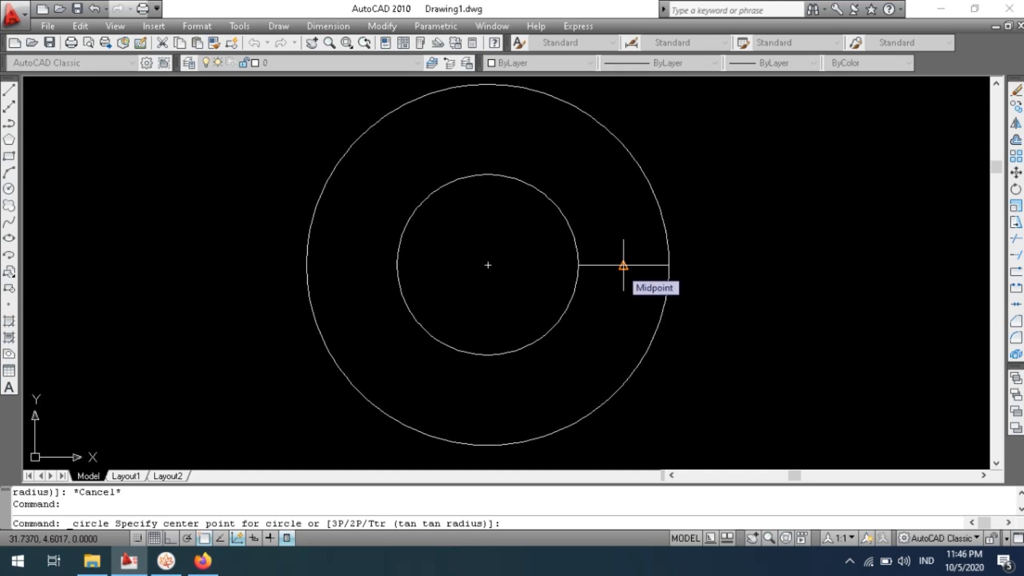
click(165, 561)
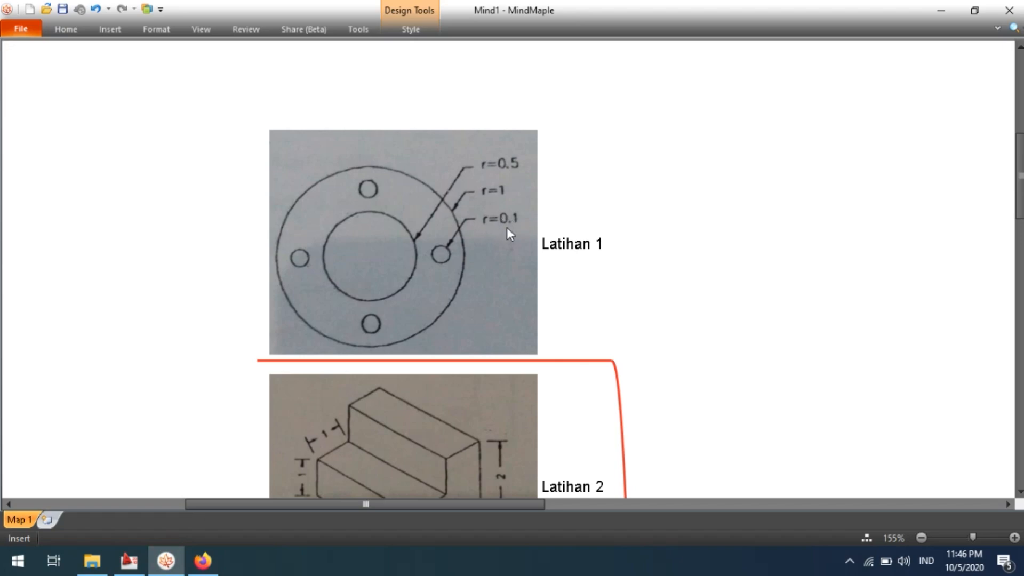
key(alt+Tab)
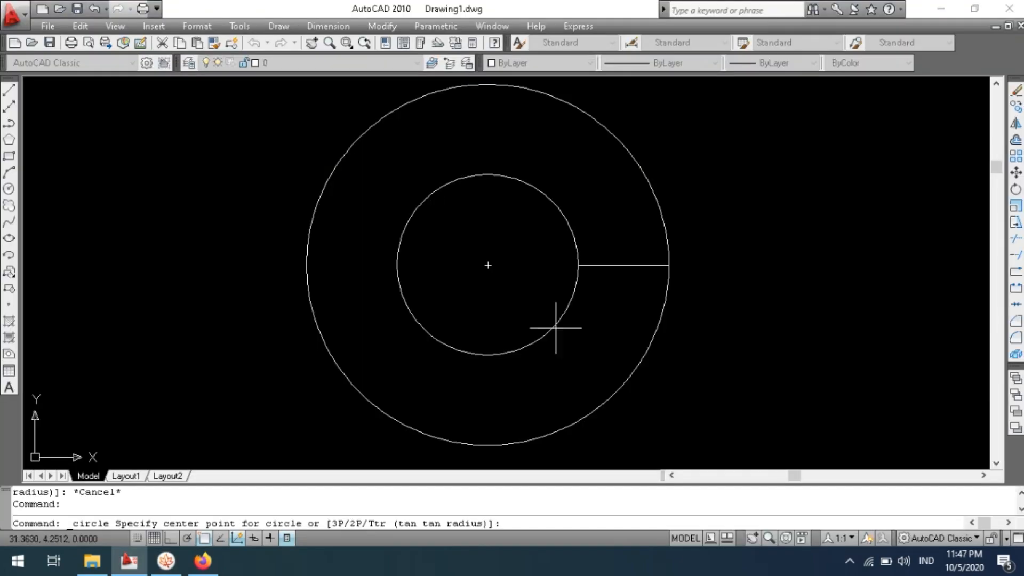
click(623, 266)
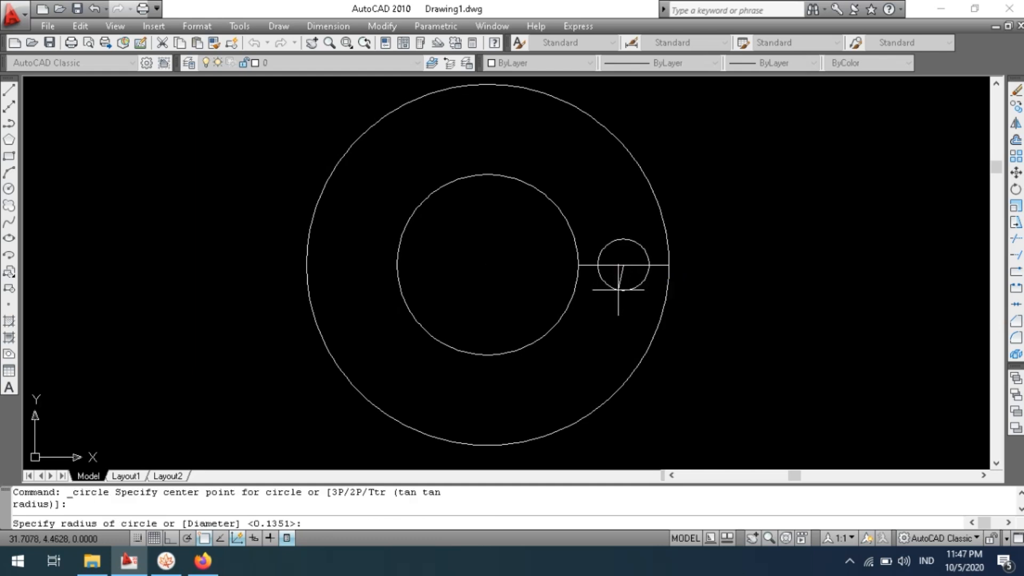
text(0.1)
key(Return)
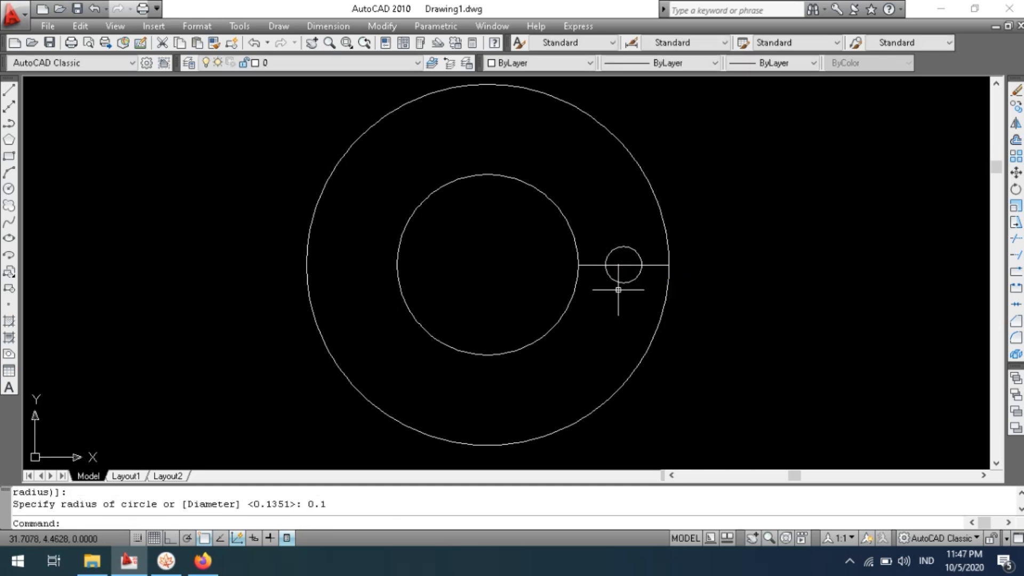
click(590, 266)
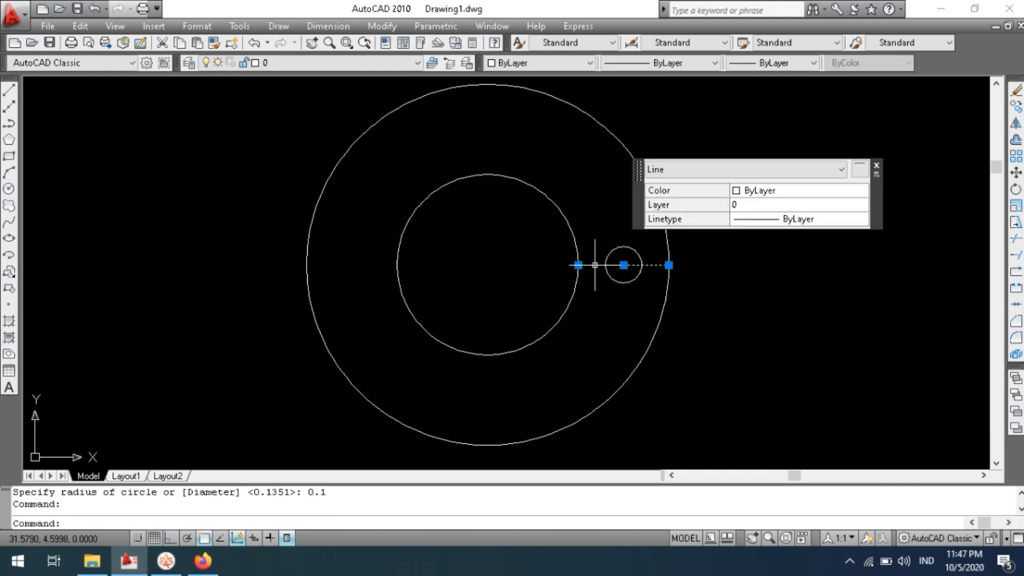
key(Delete)
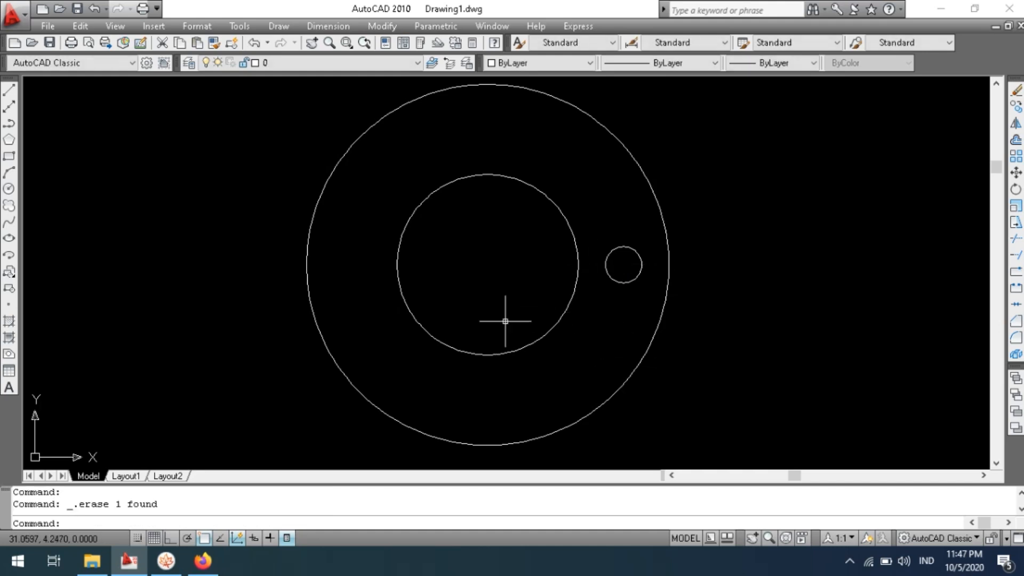
Draw vertical lines joining the inner and outer circles at their top quadrants and at their bottom quadrants.
click(9, 90)
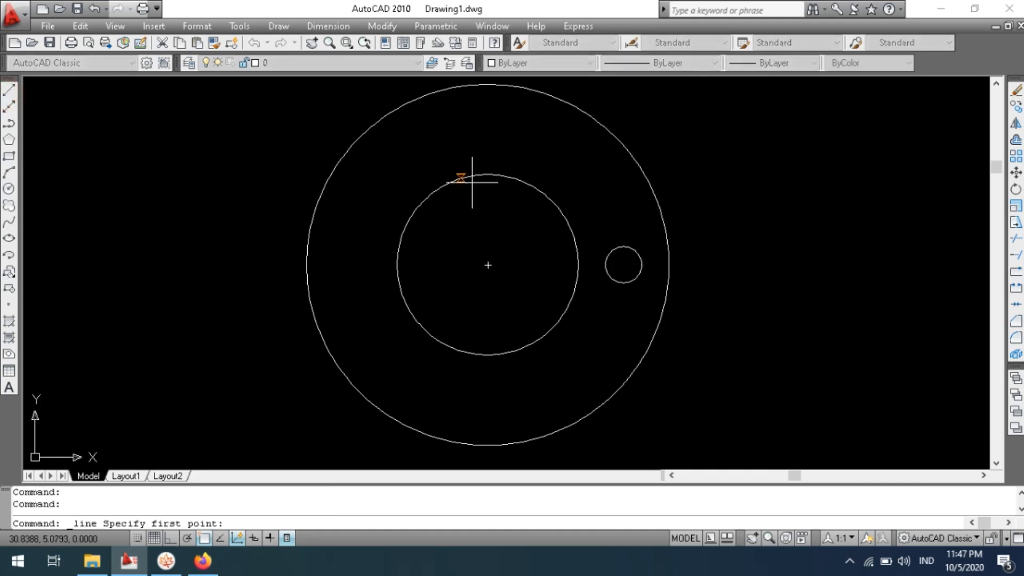
click(487, 172)
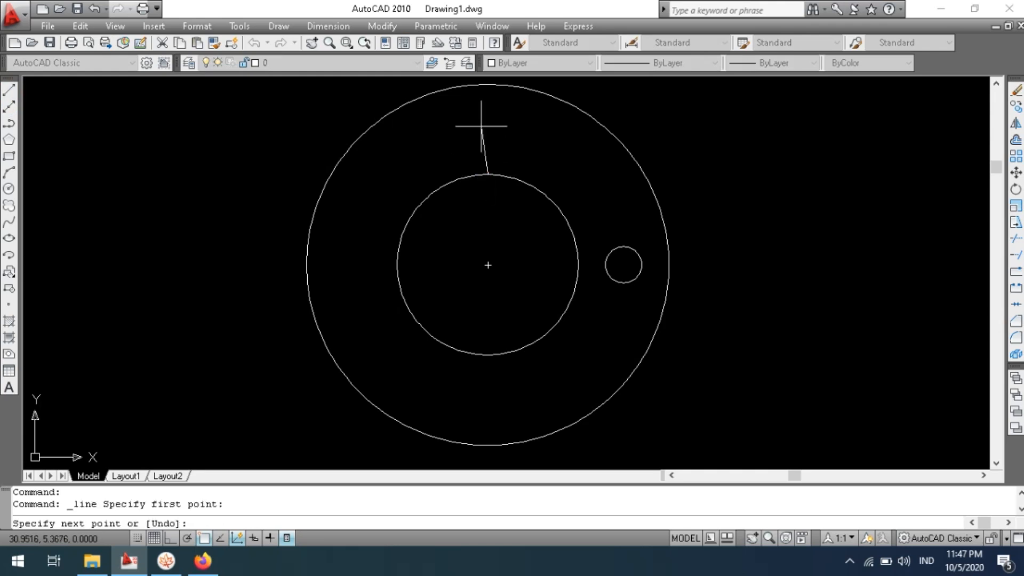
click(488, 84)
key(Return)
key(Return)
click(482, 355)
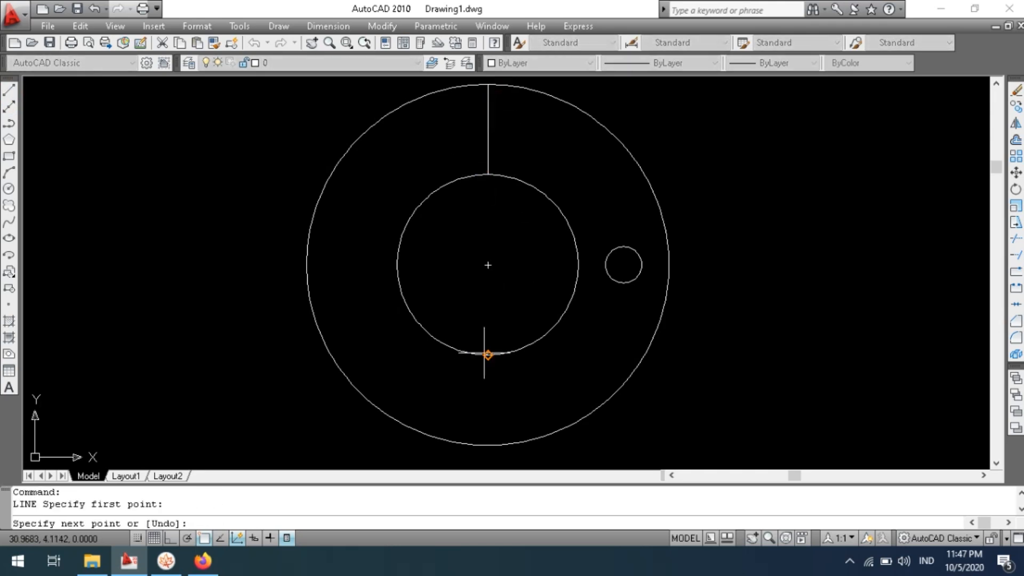
click(488, 445)
key(Return)
Draw a horizontal line from the inner circle's left quadrant to the outer circle's left quadrant.
key(Return)
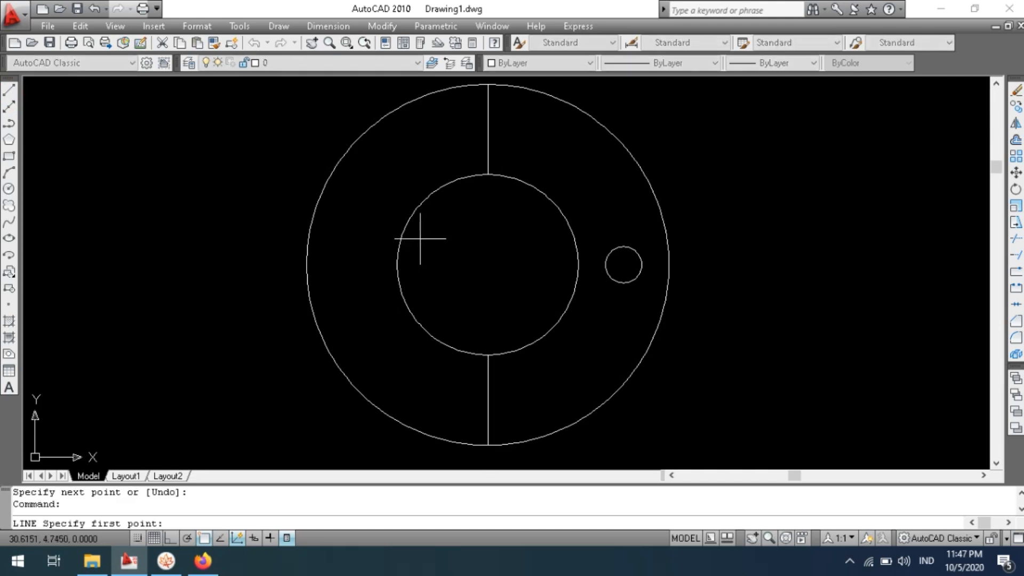
click(398, 265)
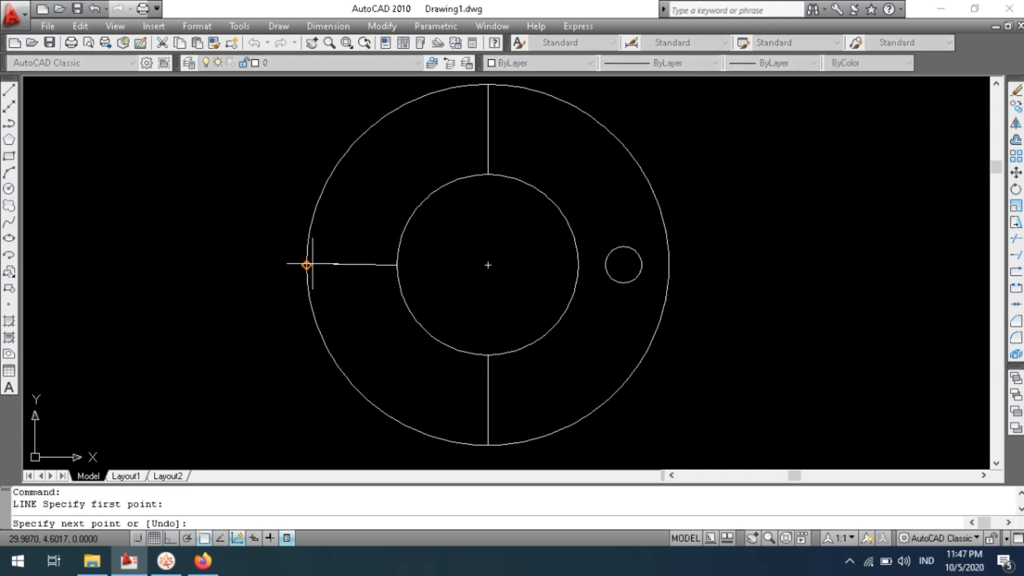
click(307, 265)
key(Escape)
key(Escape)
key(Escape)
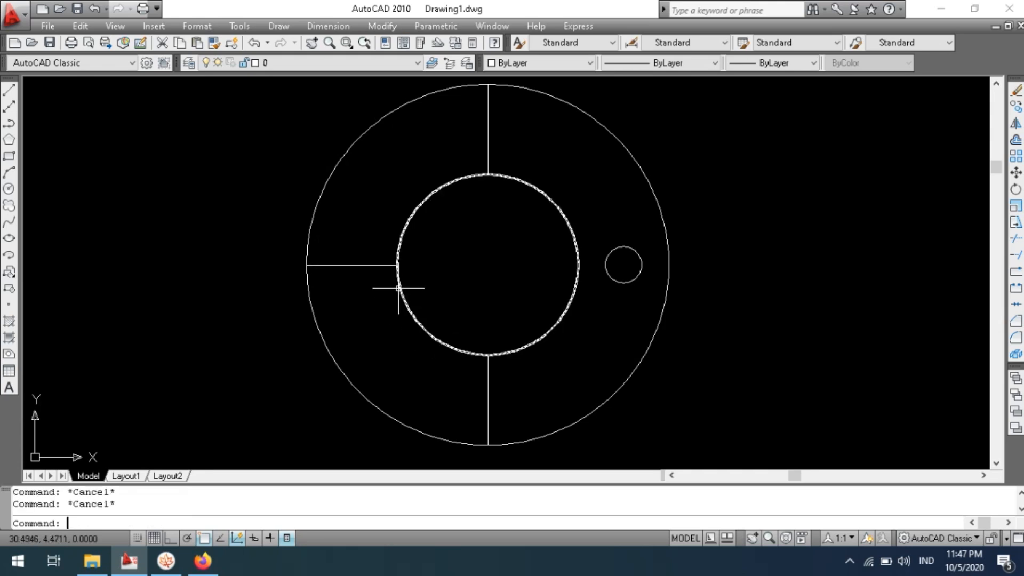
Copy the small circle from its centre to the midpoints of the upper, left-hand and lower construction lines.
click(617, 291)
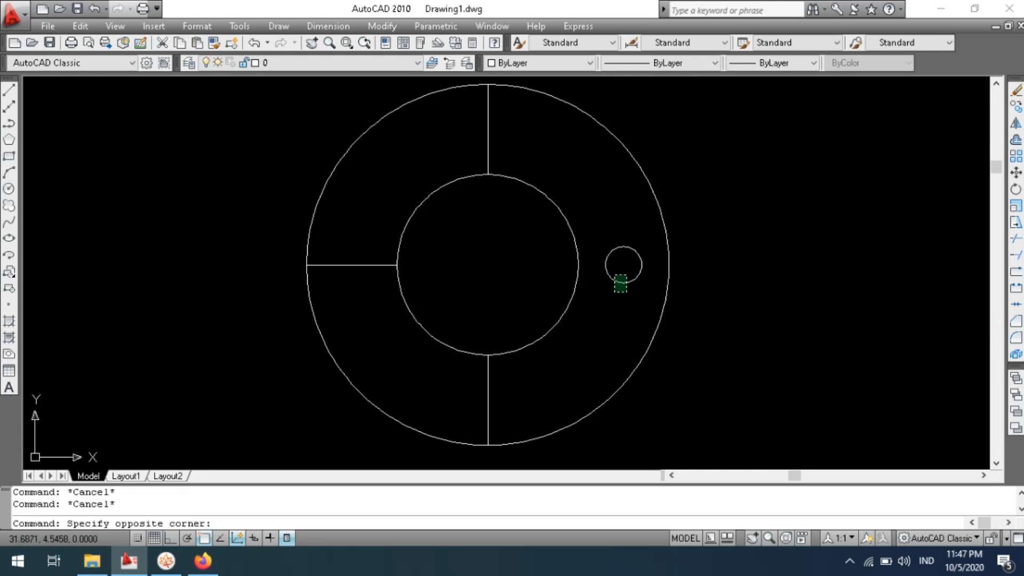
click(586, 244)
text(co)
key(Return)
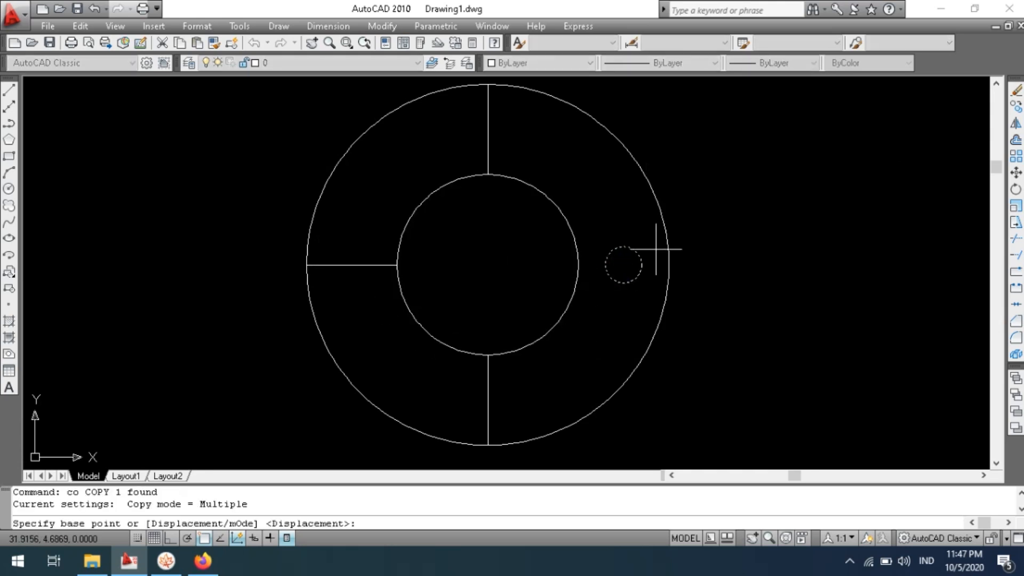
click(624, 265)
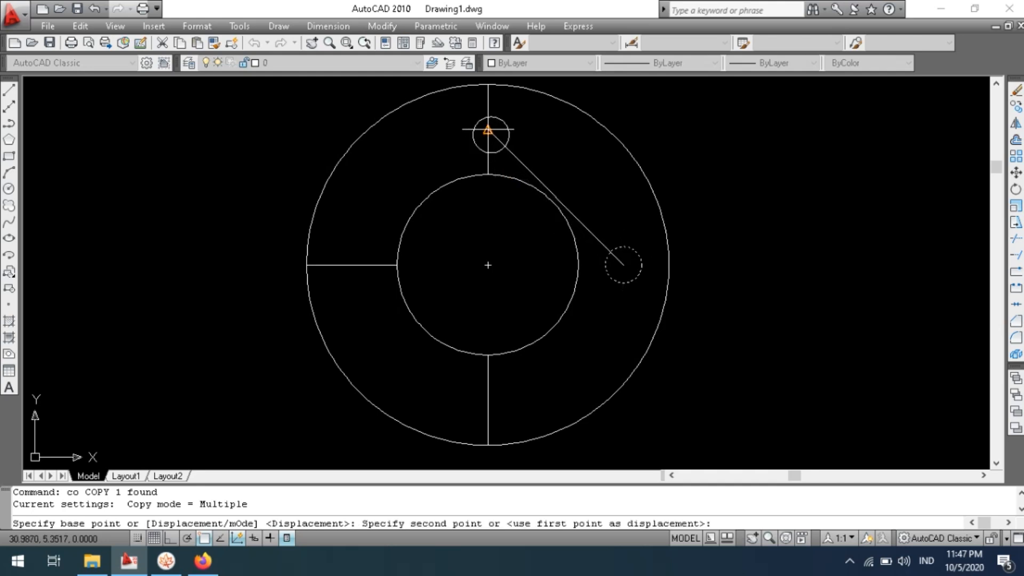
click(488, 129)
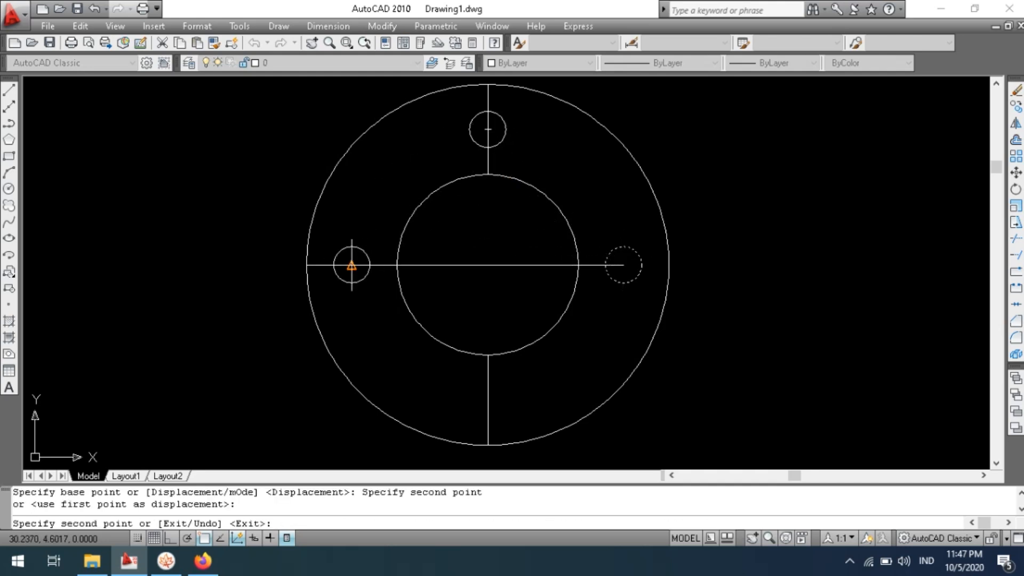
click(352, 264)
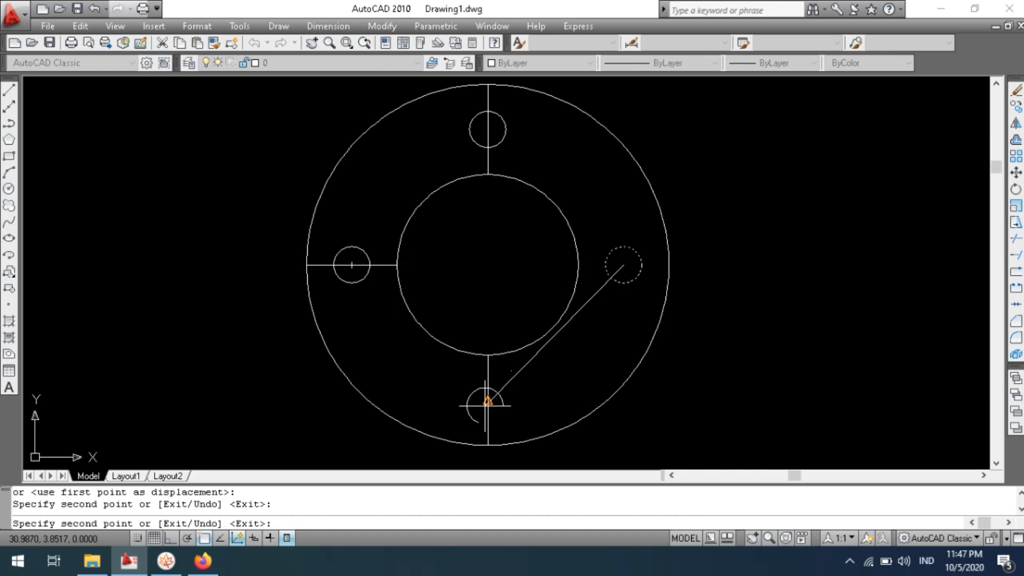
click(487, 400)
key(Escape)
Erase the three construction lines running through the lower, left-hand and upper holes.
click(501, 430)
click(486, 428)
text(e)
key(Return)
click(382, 270)
click(384, 258)
key(Delete)
click(494, 106)
click(480, 96)
key(Delete)
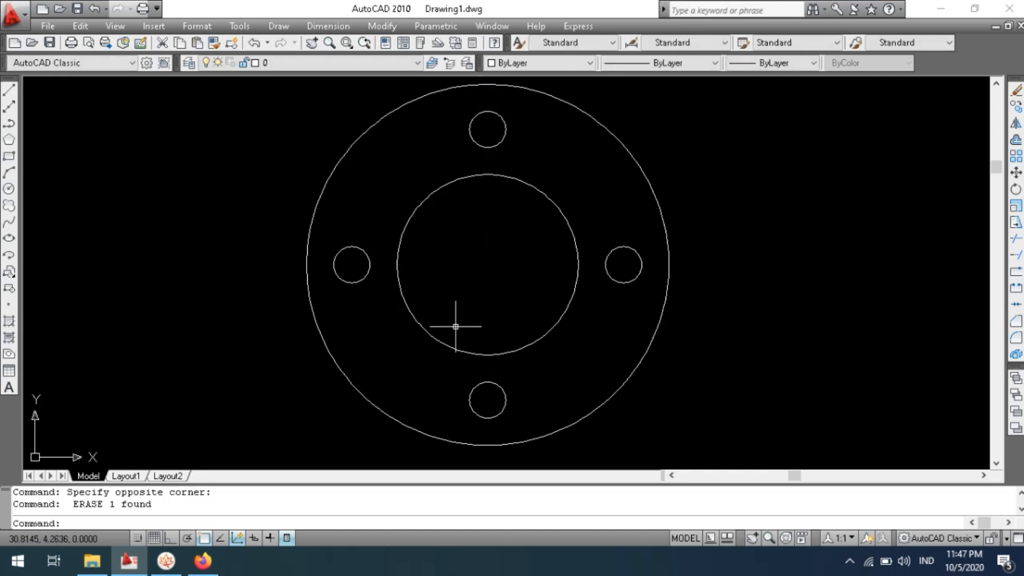
Study the Latihan 2 drawing in MindMaple, then draw a vertical line 1 unit long in AutoCAD, to the right of the flange.
key(alt+Tab)
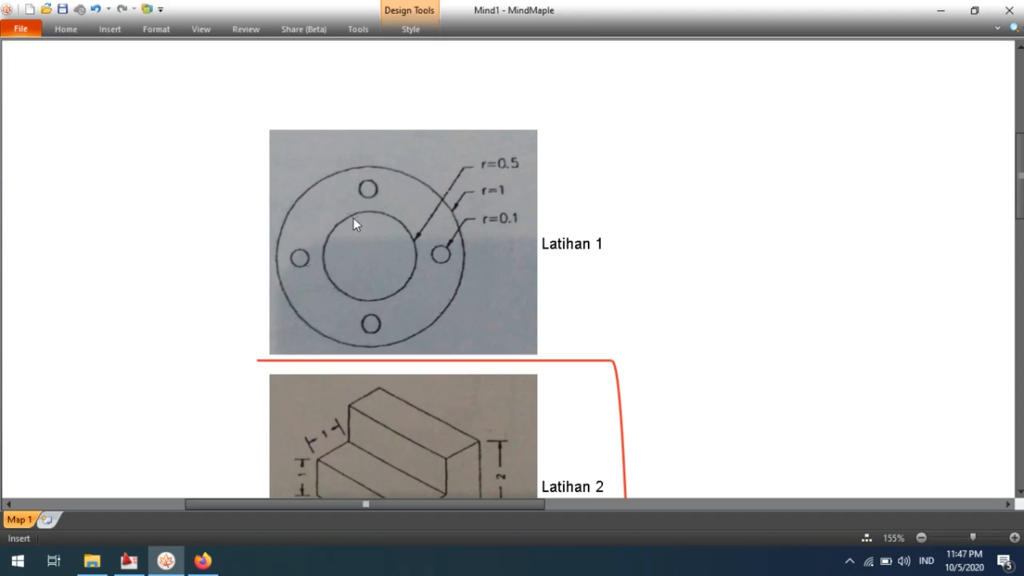
scroll(414, 182, down, 5)
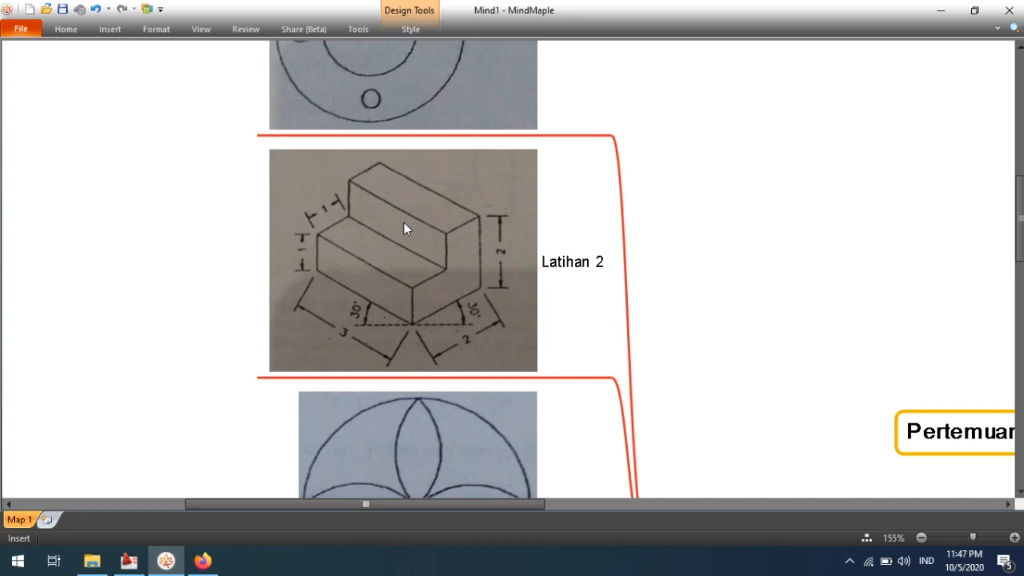
scroll(403, 228, down, 1)
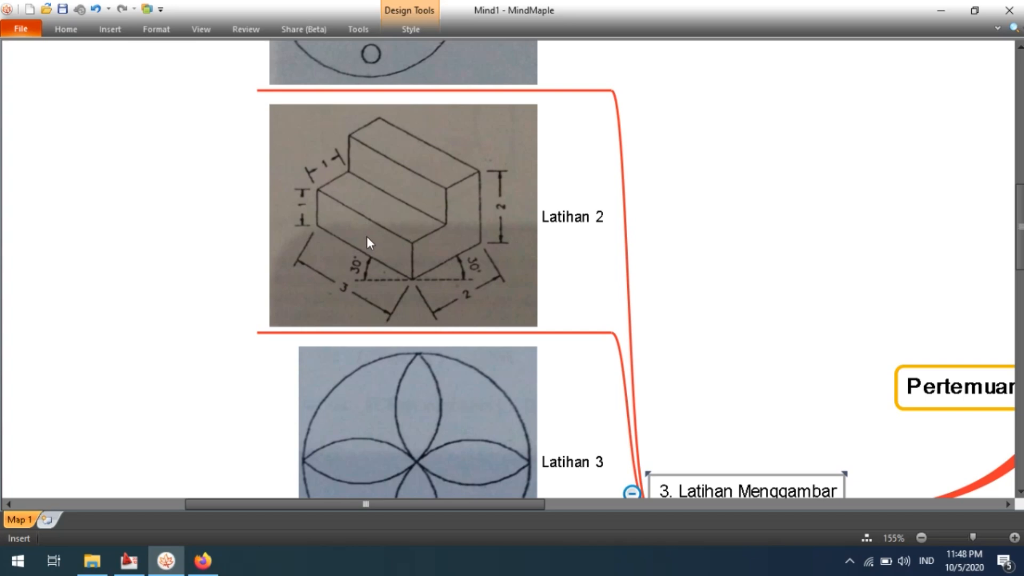
scroll(366, 257, up, 1)
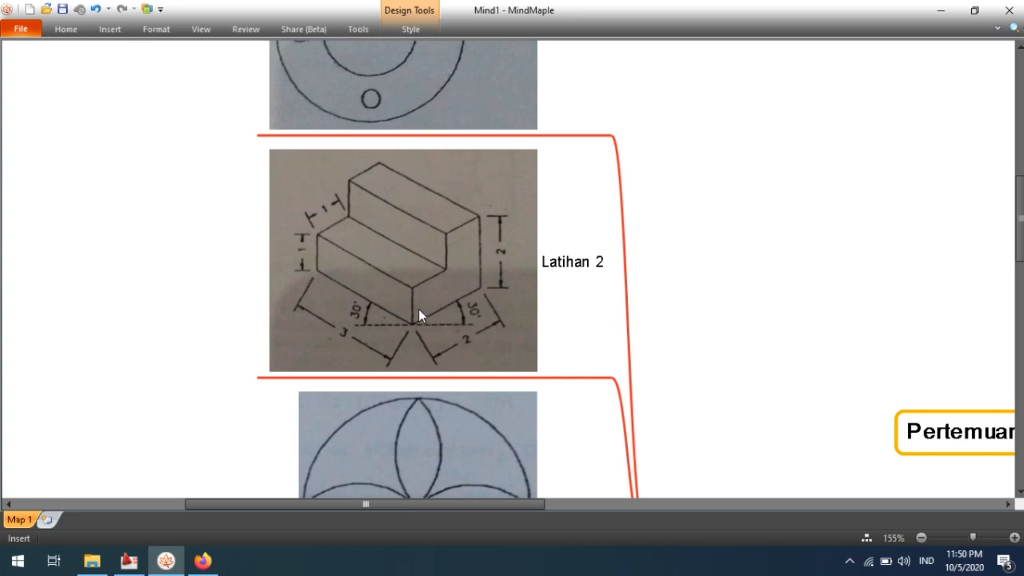
key(alt+Tab)
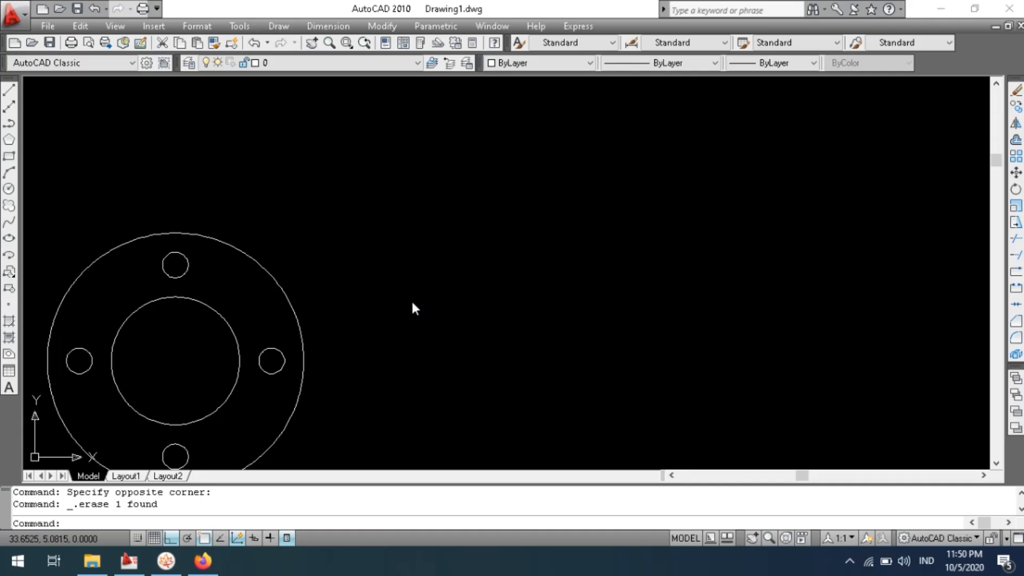
click(10, 91)
click(551, 361)
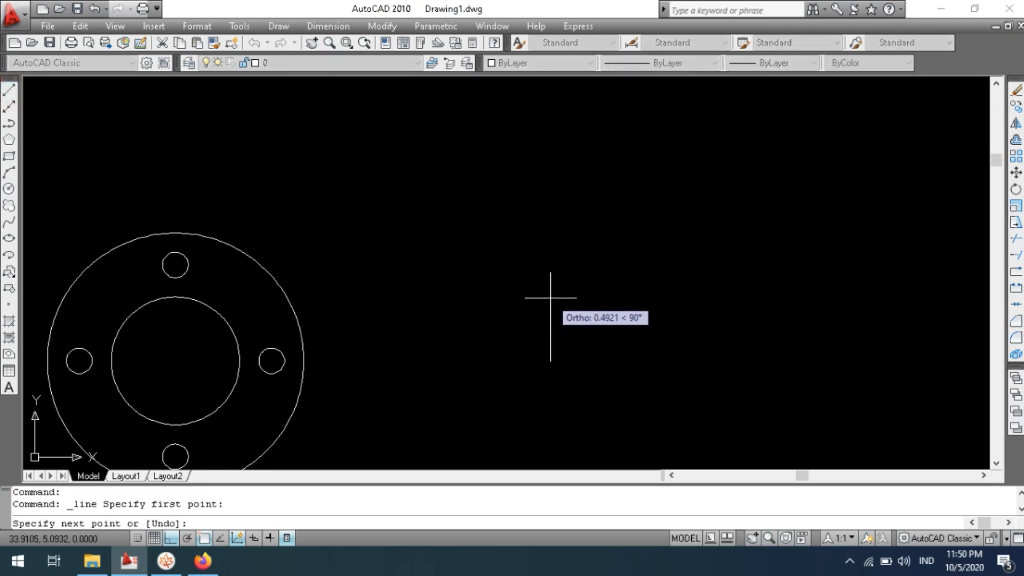
key(F8)
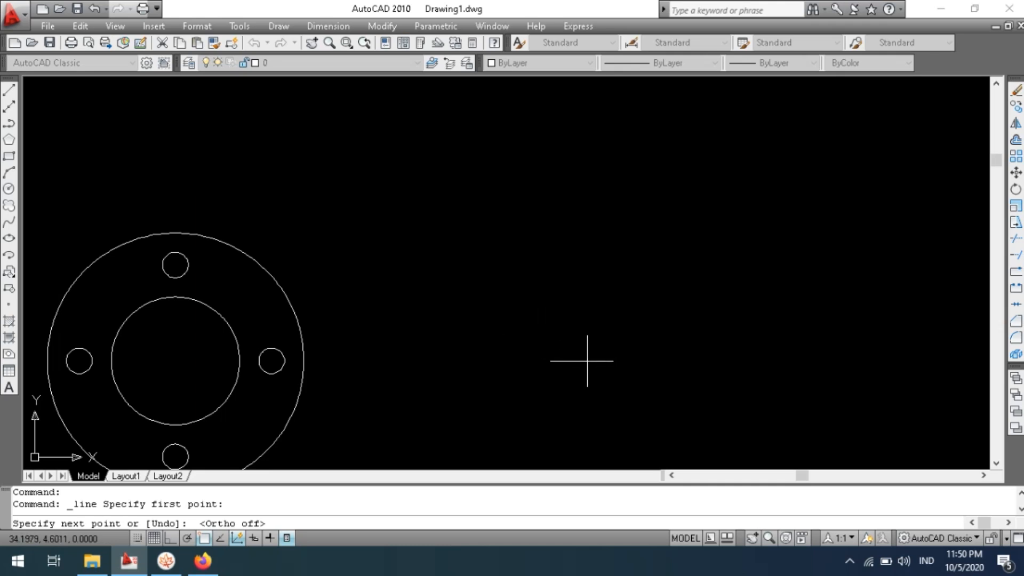
key(F8)
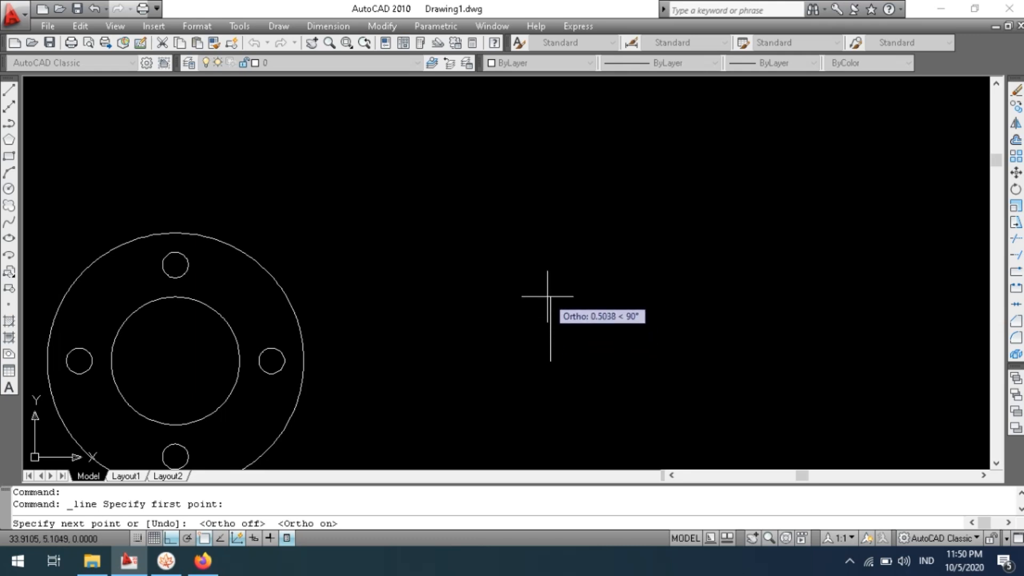
text(1)
key(Return)
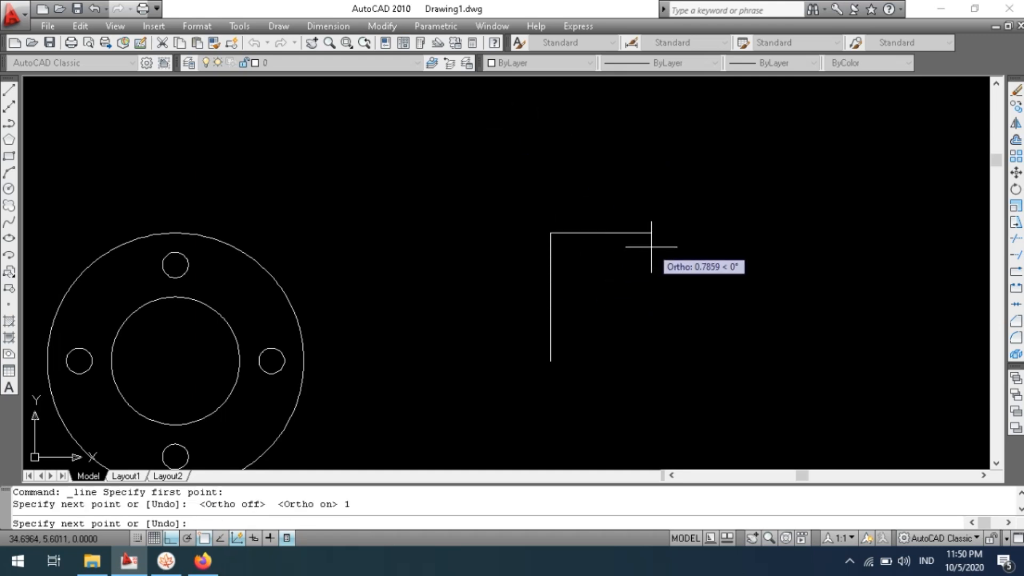
key(Return)
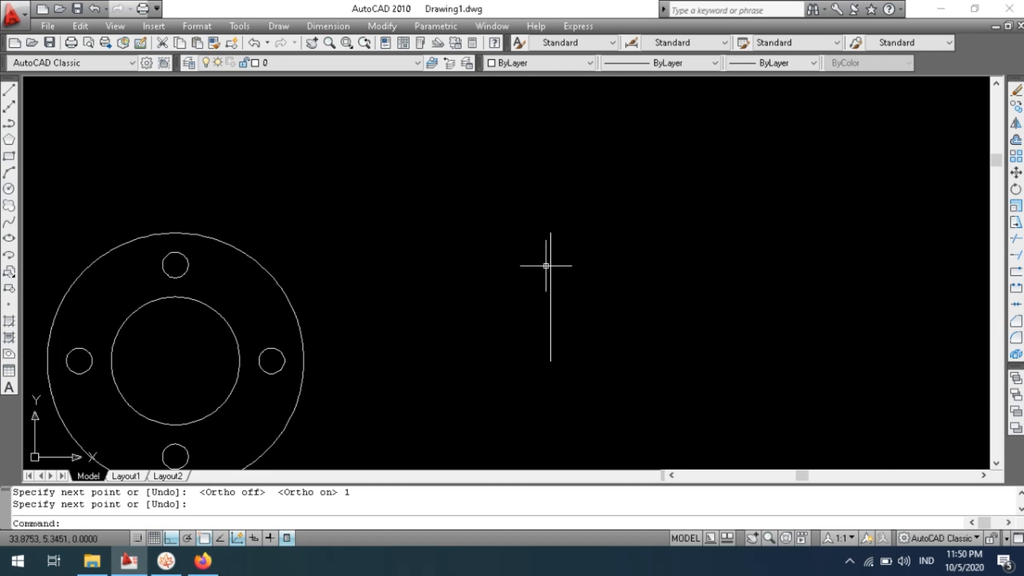
key(alt+Tab)
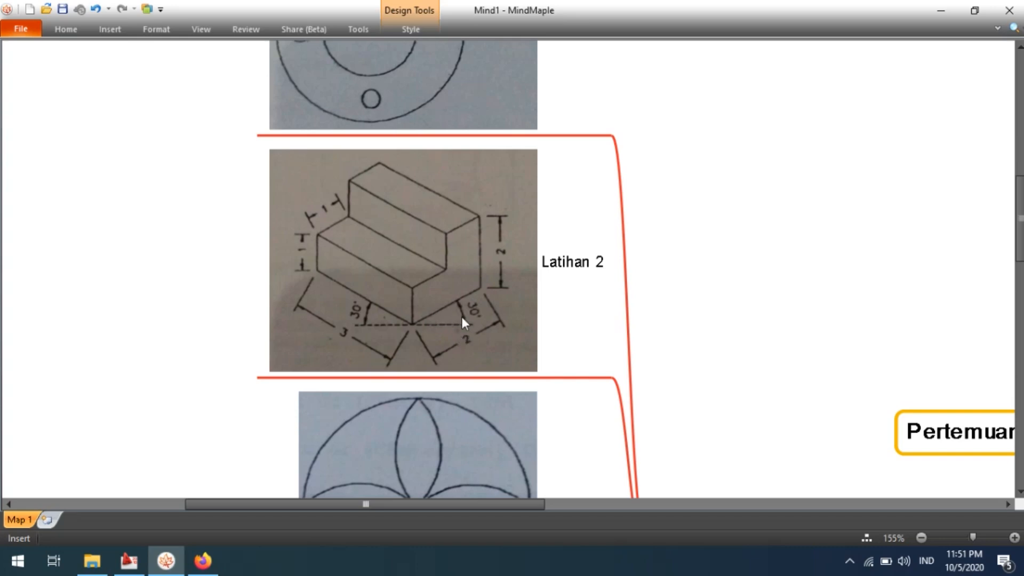
key(alt+Tab)
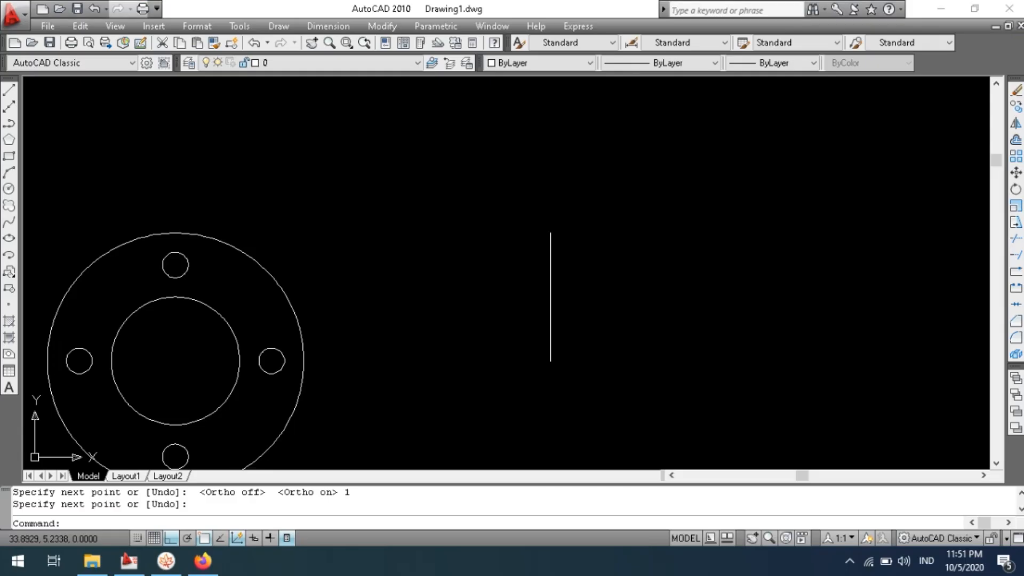
click(10, 90)
click(10, 91)
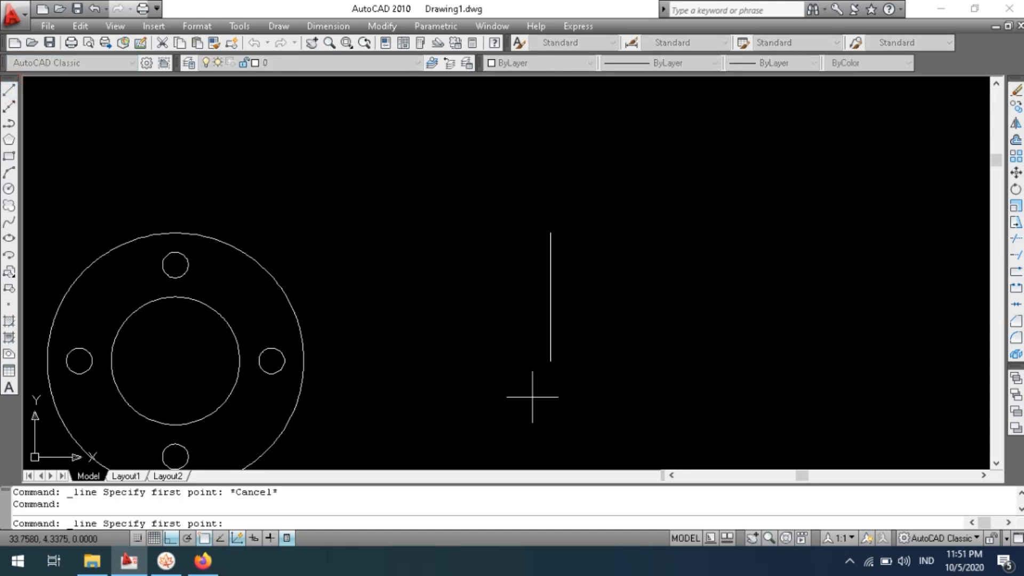
click(550, 363)
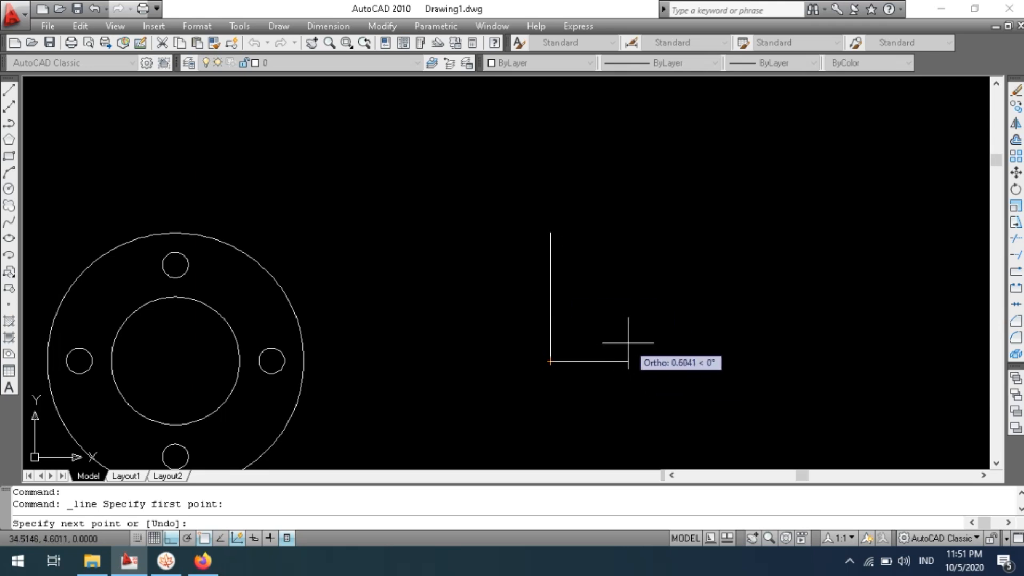
key(F8)
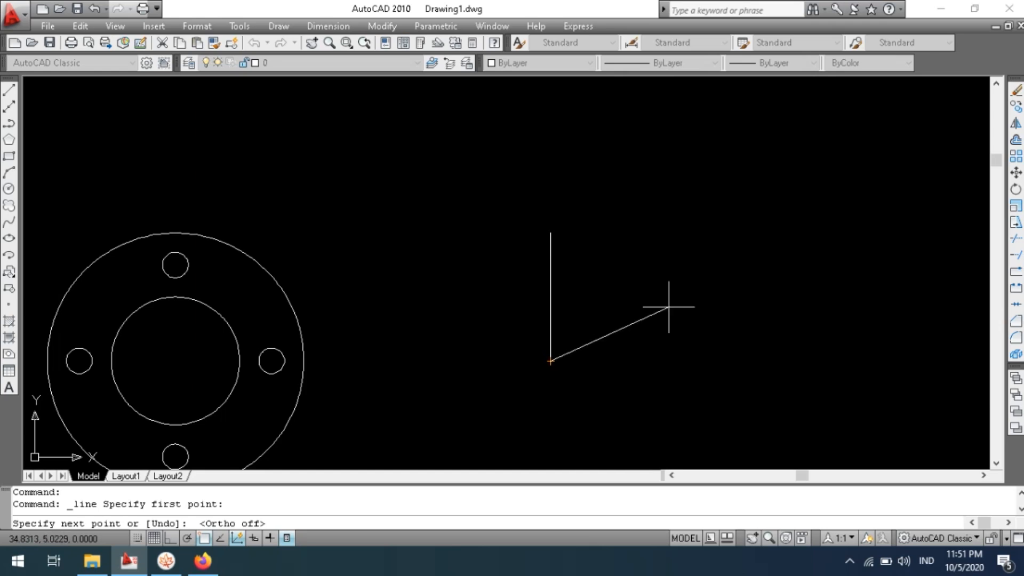
key(alt+Tab)
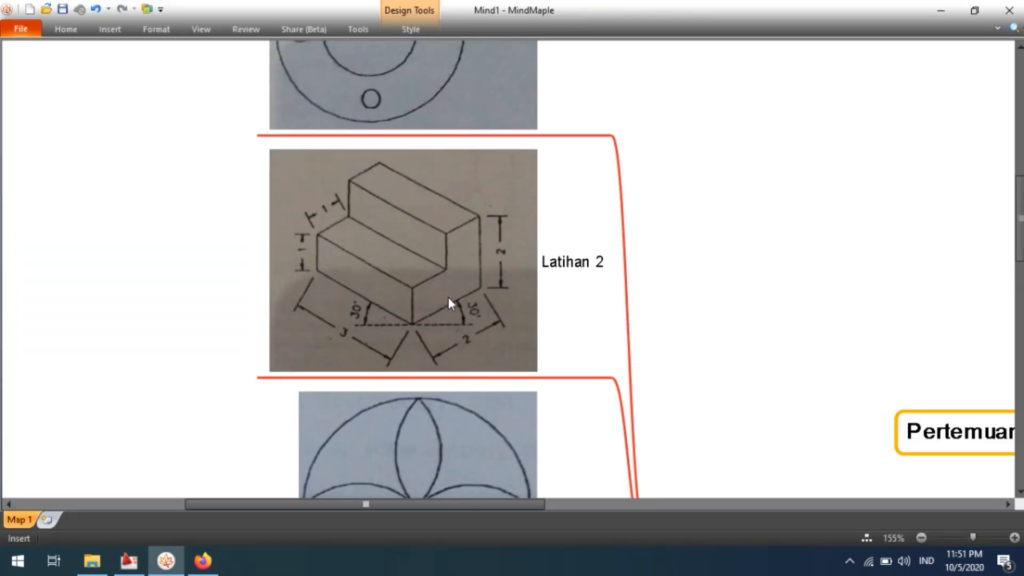
key(alt+Tab)
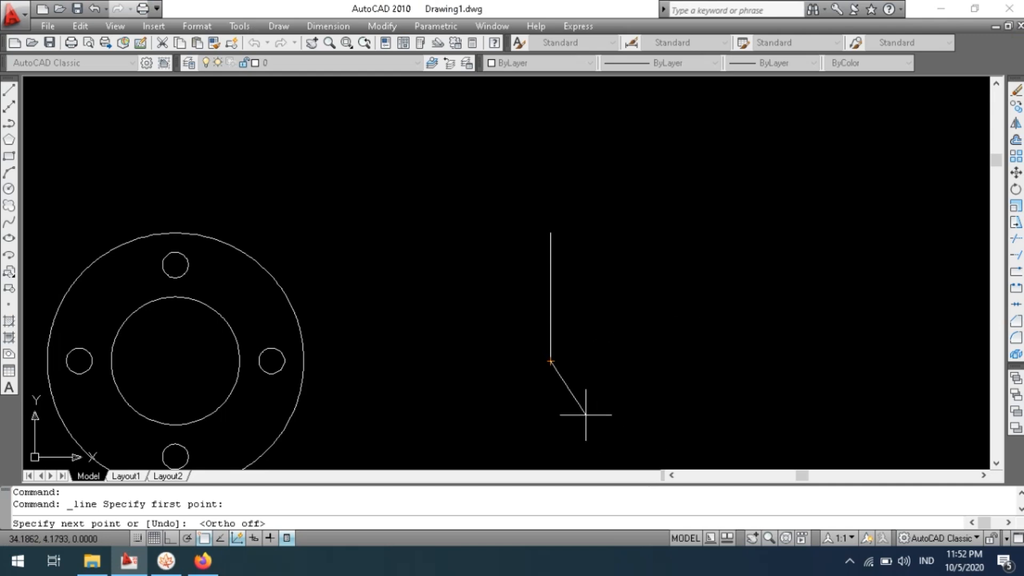
key(Escape)
key(Escape)
key(Escape)
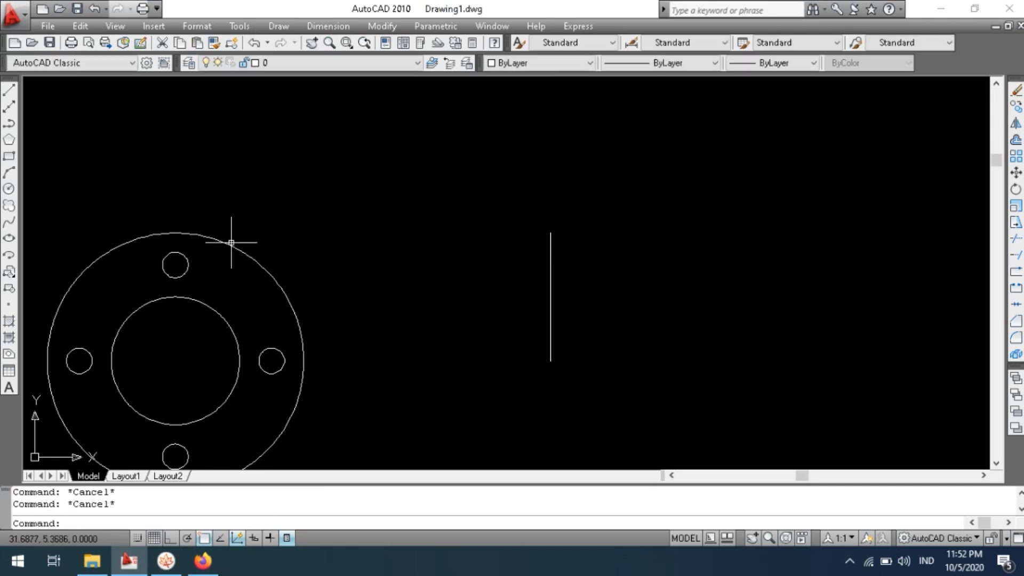
Draw a line 2 units long at 30° from the vertical line's lower endpoint, and check the Latihan 2 drawing in MindMaple.
click(10, 91)
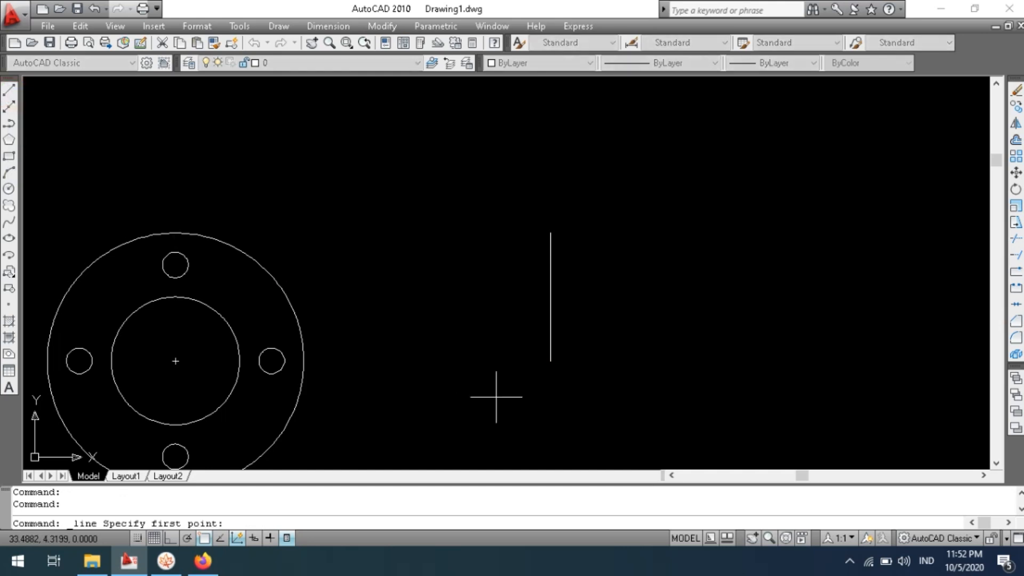
click(551, 361)
text(<30,2)
key(Return)
key(F8)
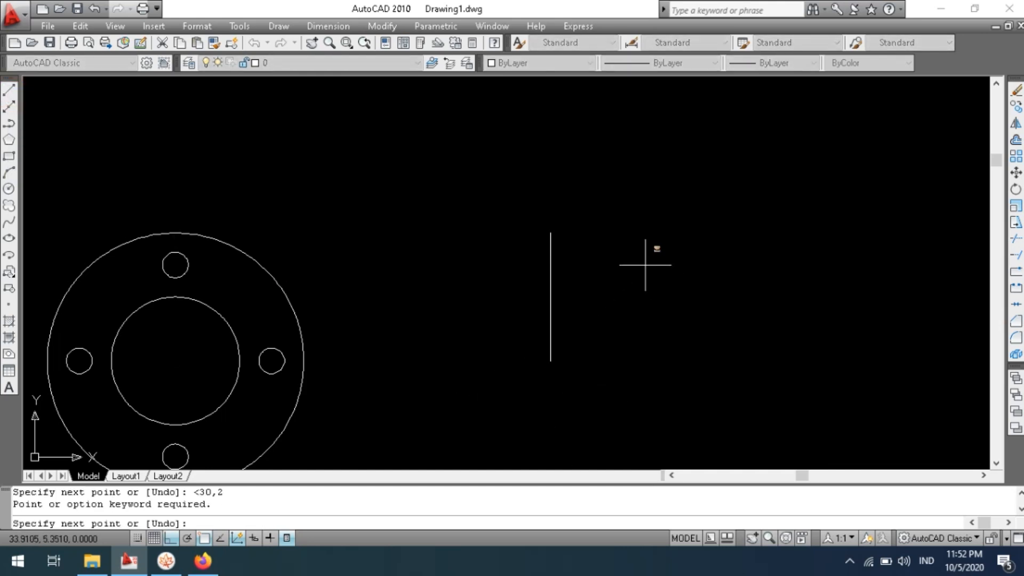
key(F8)
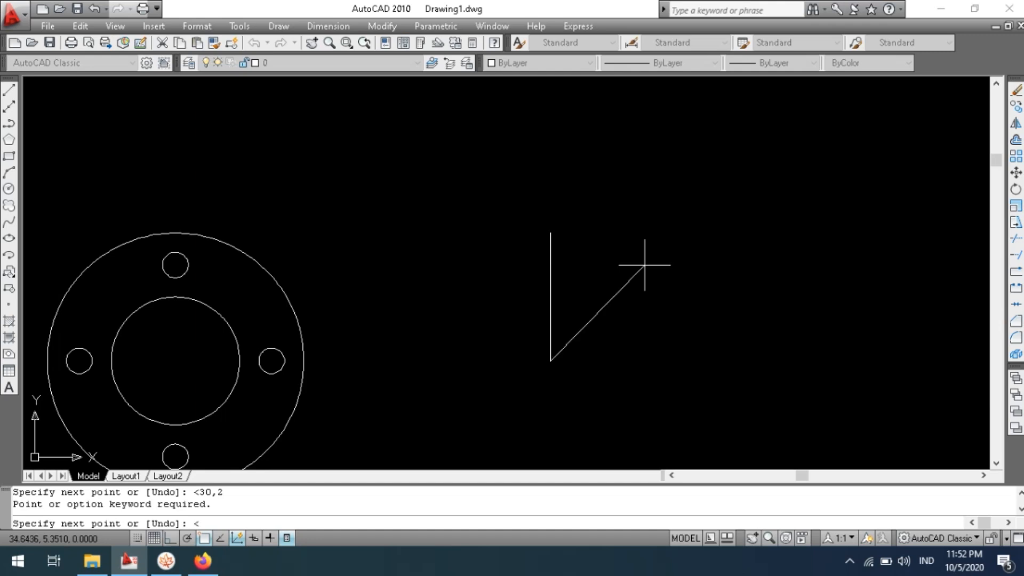
text(<30)
key(Return)
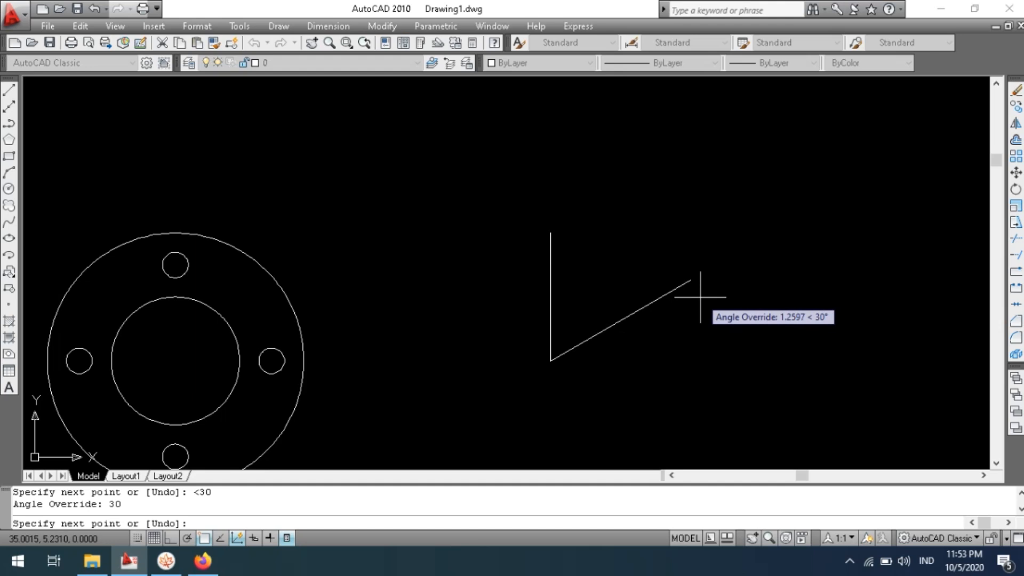
text(2)
key(Return)
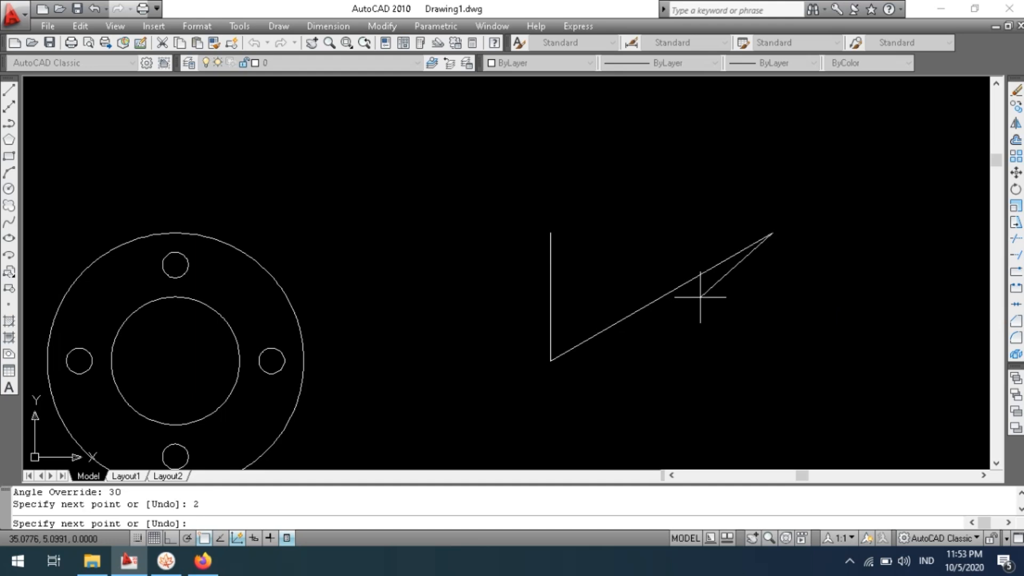
key(Return)
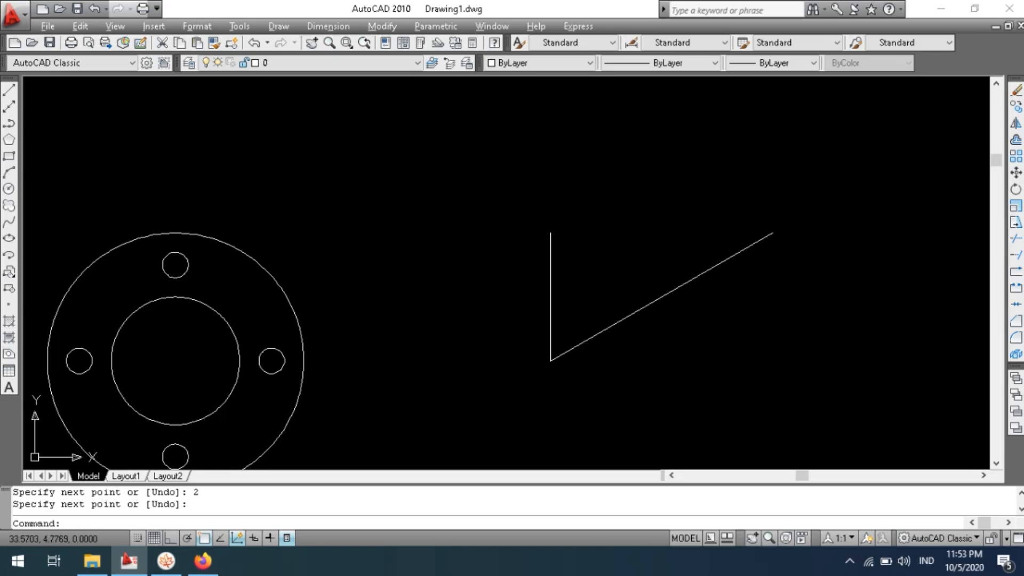
key(alt+Tab)
scroll(422, 302, down, 2)
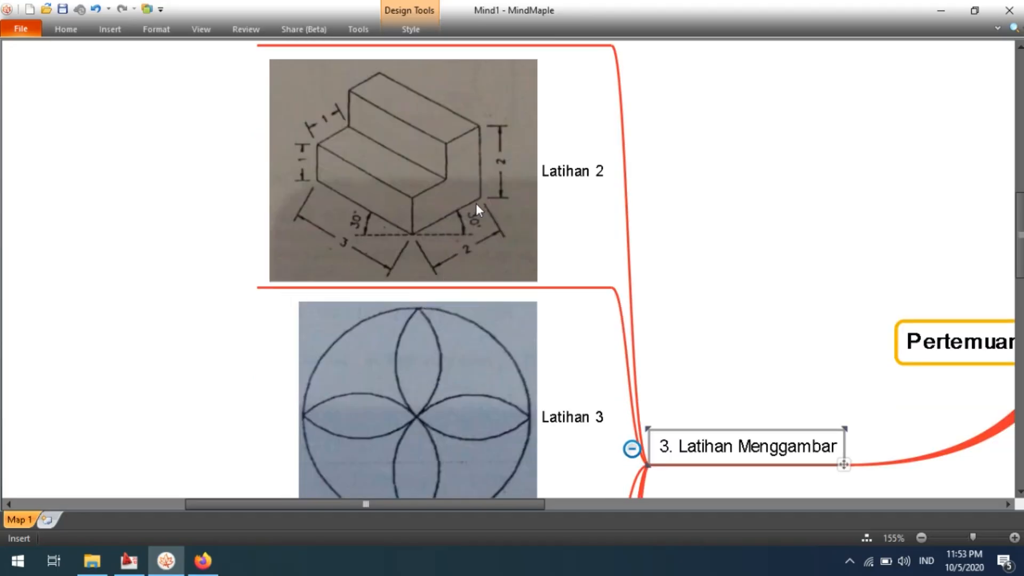
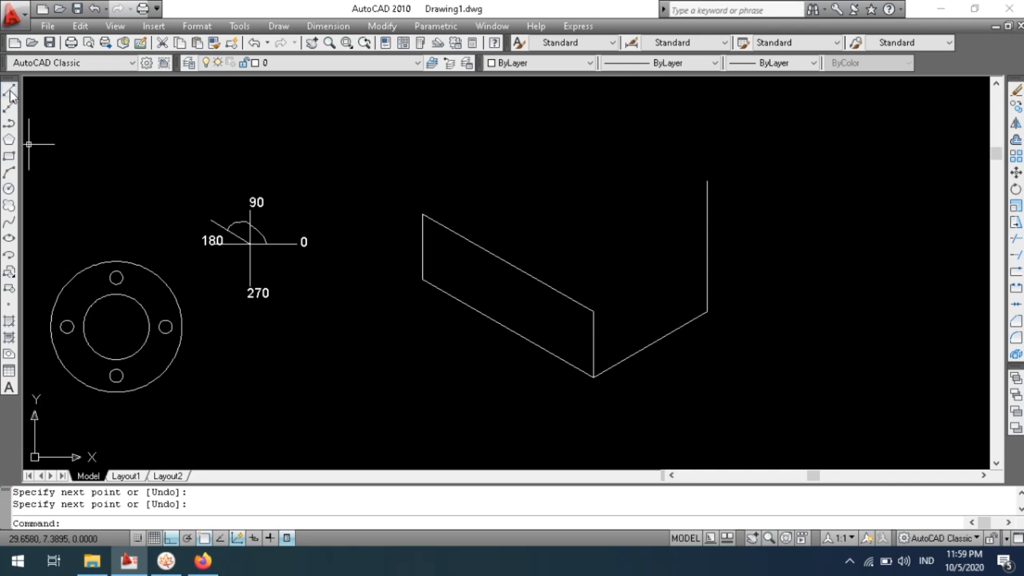
Draw a line 1 unit long at 30° from the upper endpoint of the block's front vertical edge.
click(593, 312)
text(<30)
key(Return)
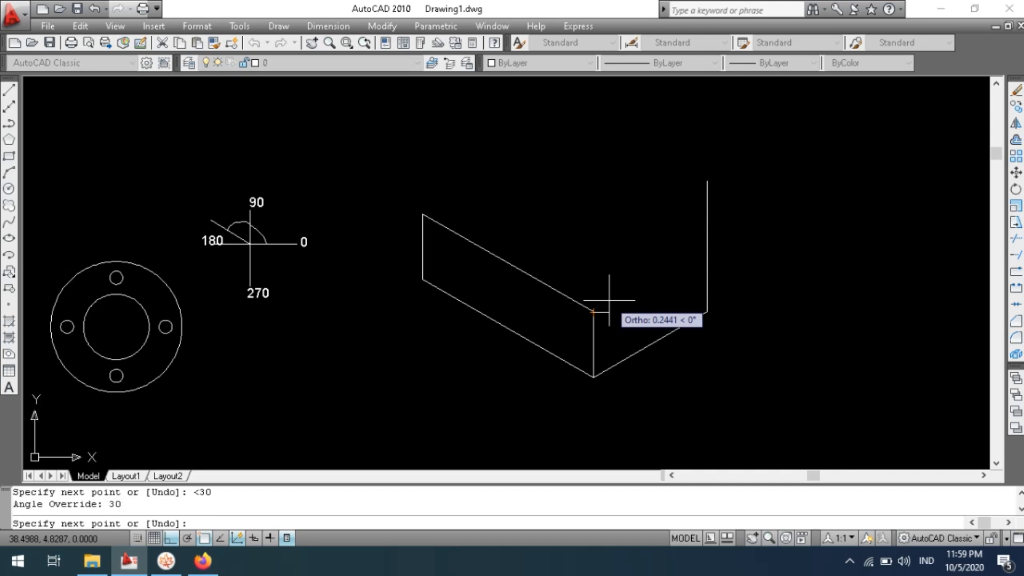
text(1)
key(Return)
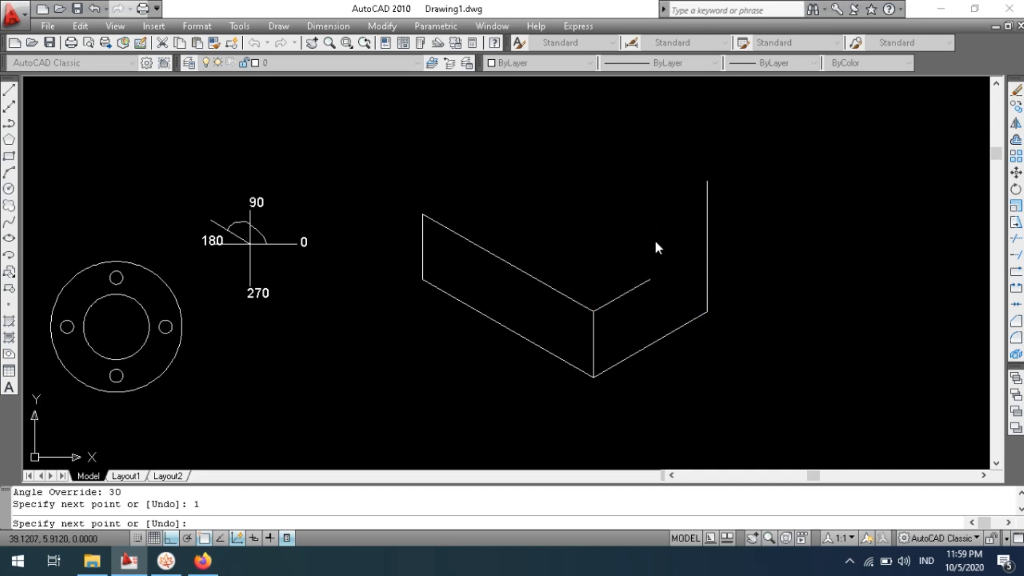
Continue the line vertically upward by 1 unit, and connect it to the upper endpoint of the right-hand vertical edge.
key(alt+Tab)
key(alt+Tab)
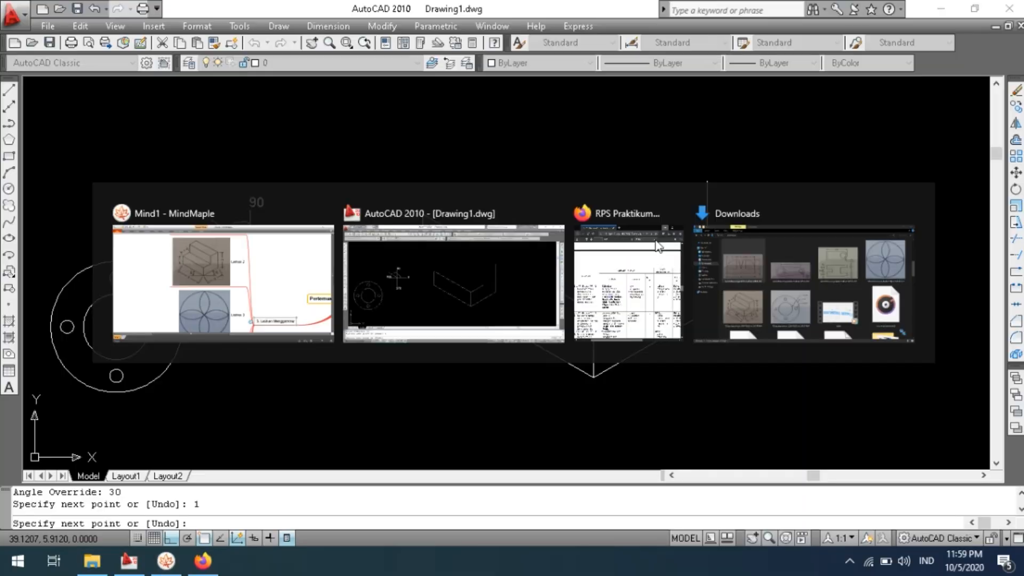
text(1)
key(Return)
key(F8)
click(696, 182)
key(Return)
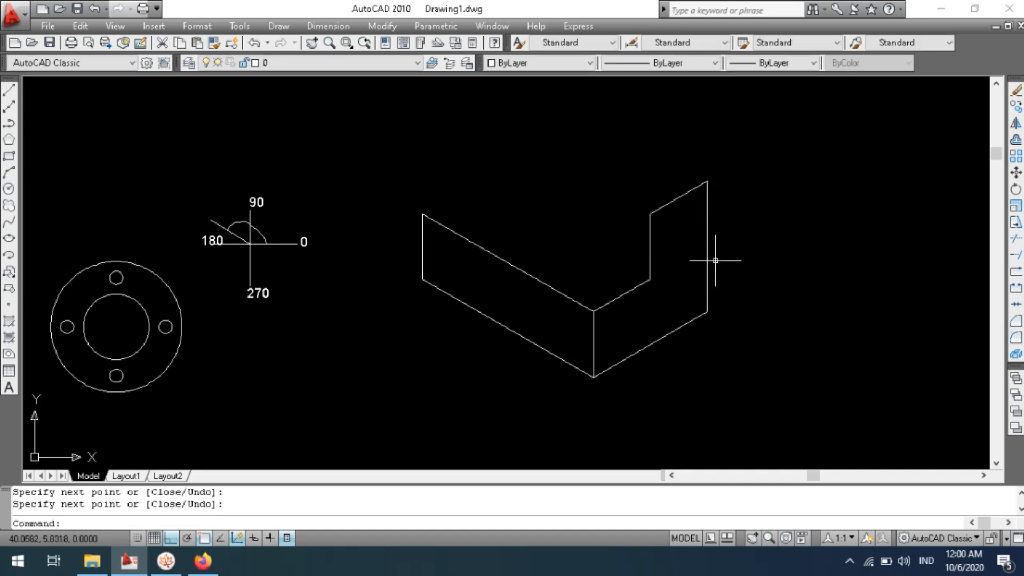
Check Latihan 2 in MindMaple, then in AutoCAD draw 1 unit at 30° from the front face's upper-left corner and connect to the step's inner corner.
key(alt+Tab)
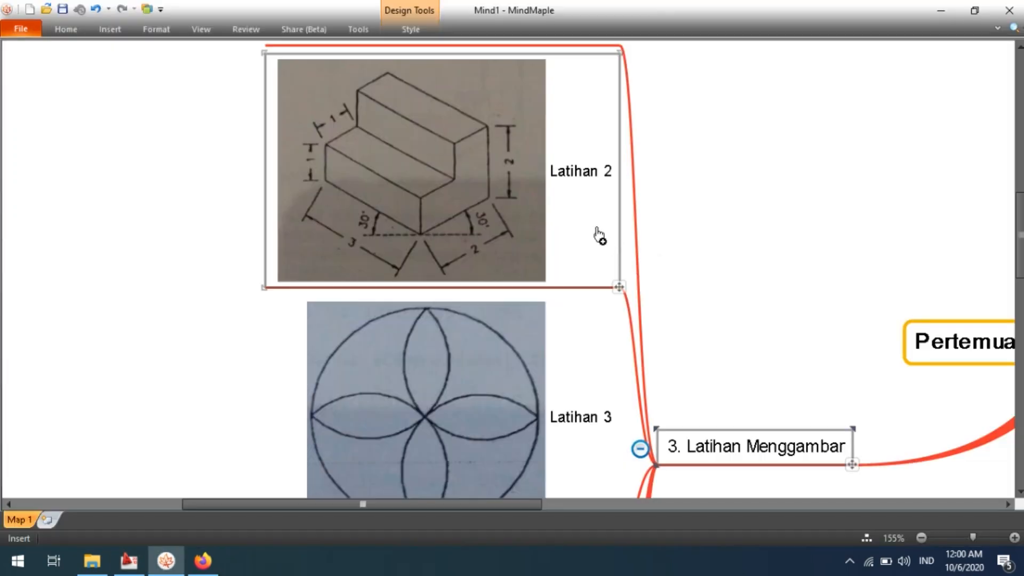
key(alt+Tab)
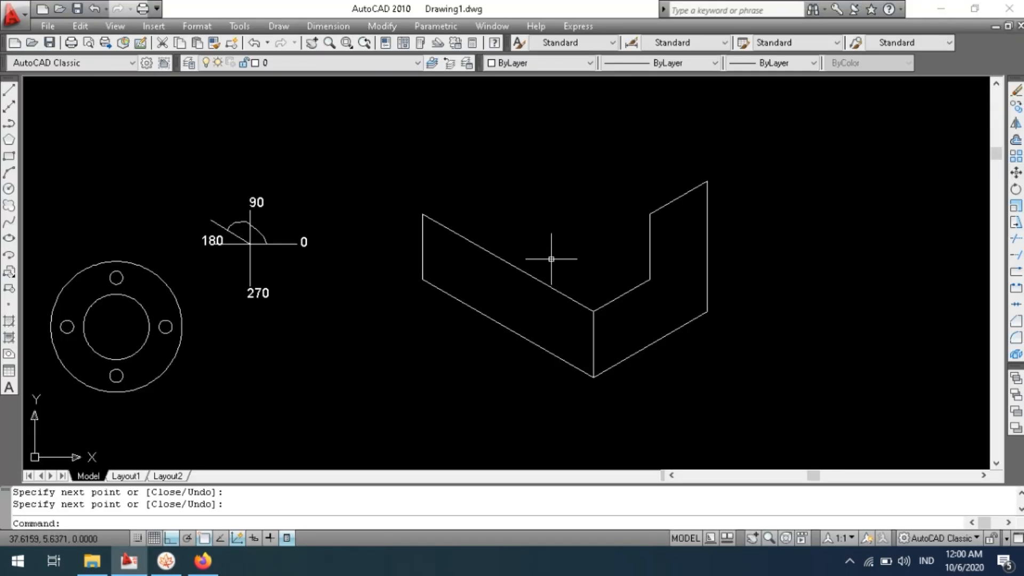
key(Return)
click(423, 215)
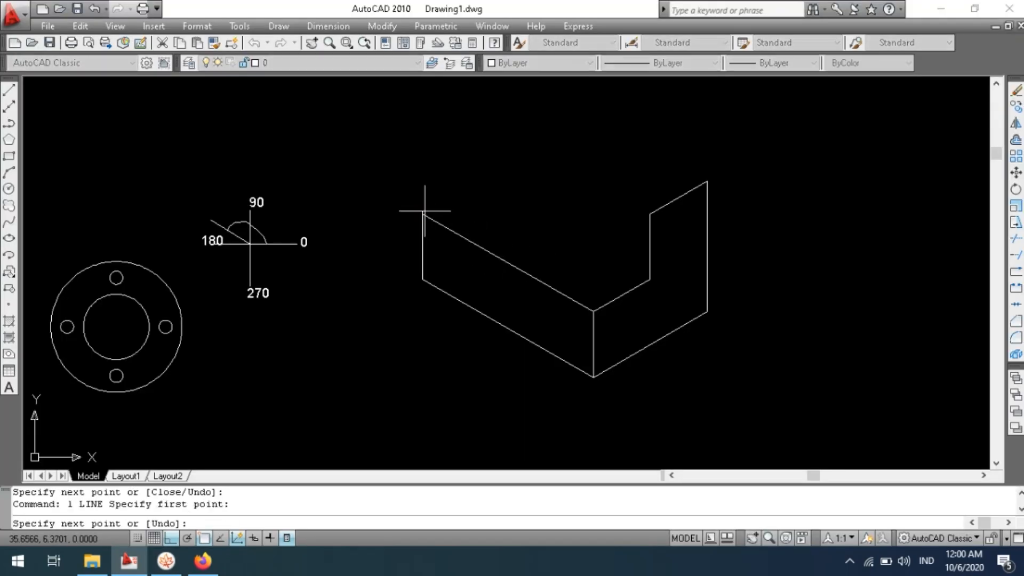
text(<30)
key(Return)
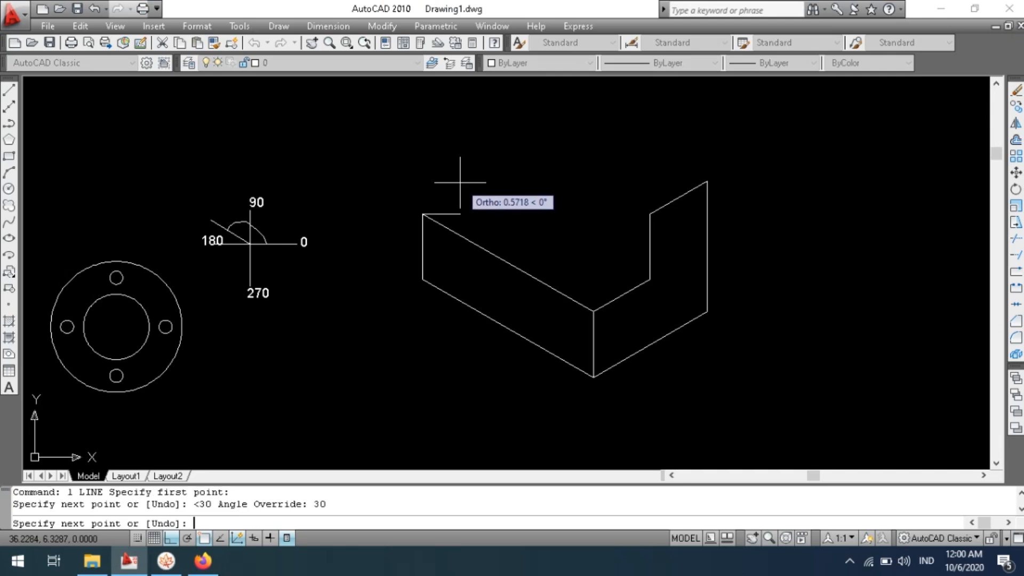
text(1)
key(Return)
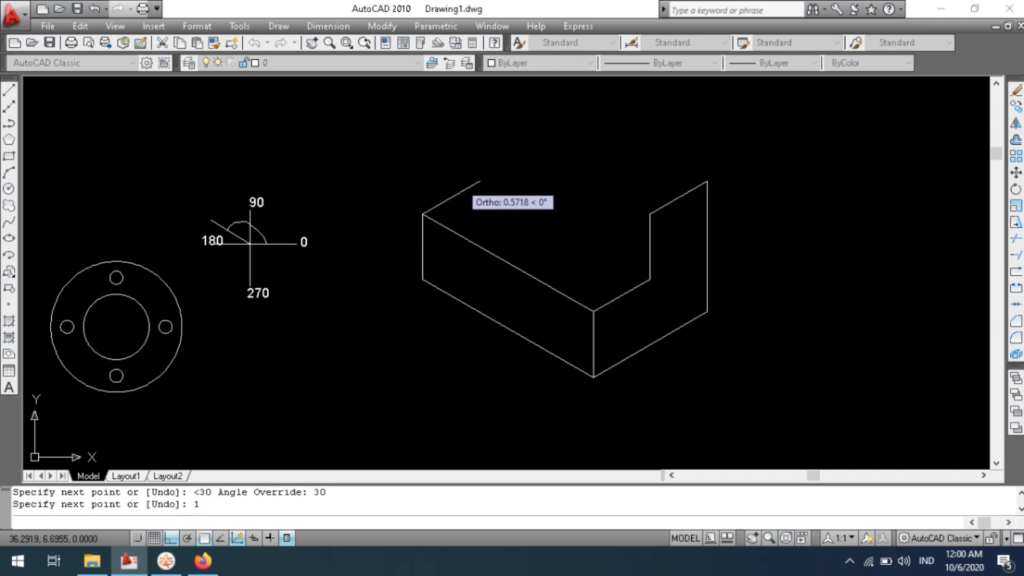
click(650, 279)
key(Return)
Draw a vertical line 1 unit up from the lower tread's rear-left corner, and connect its upper end to the riser's upper right-hand corner.
key(Return)
click(480, 181)
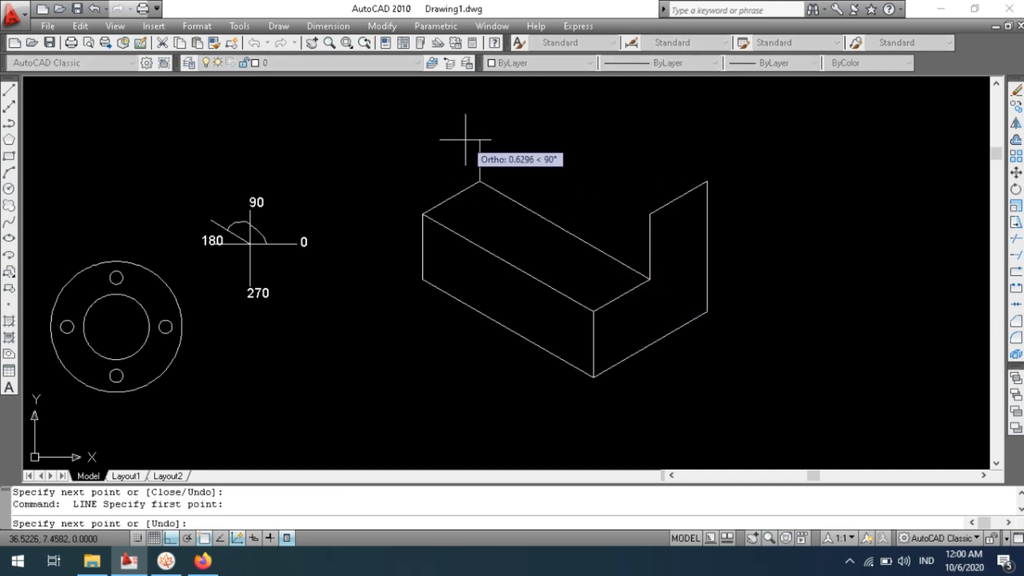
text(1)
key(Return)
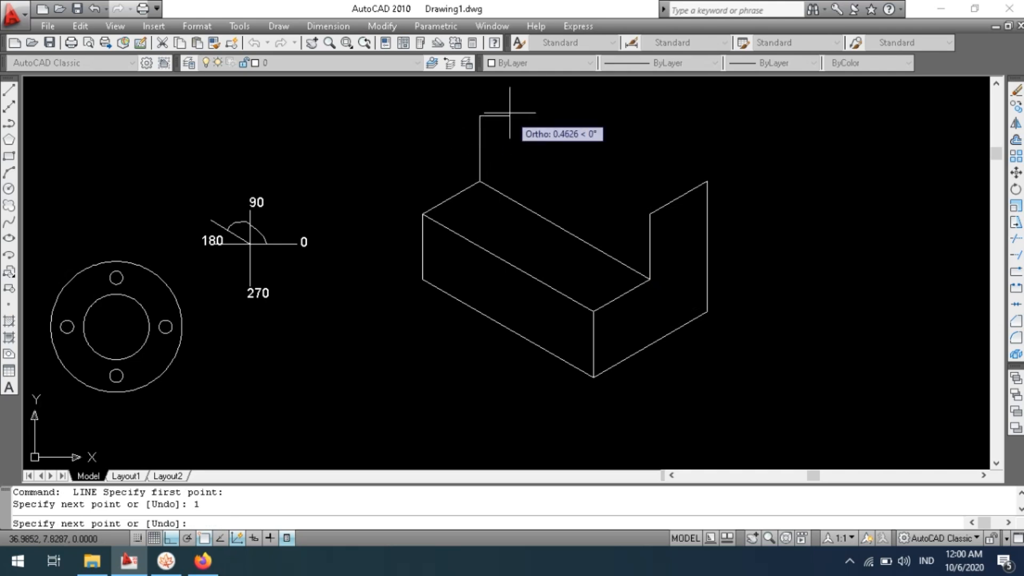
key(Return)
key(Return)
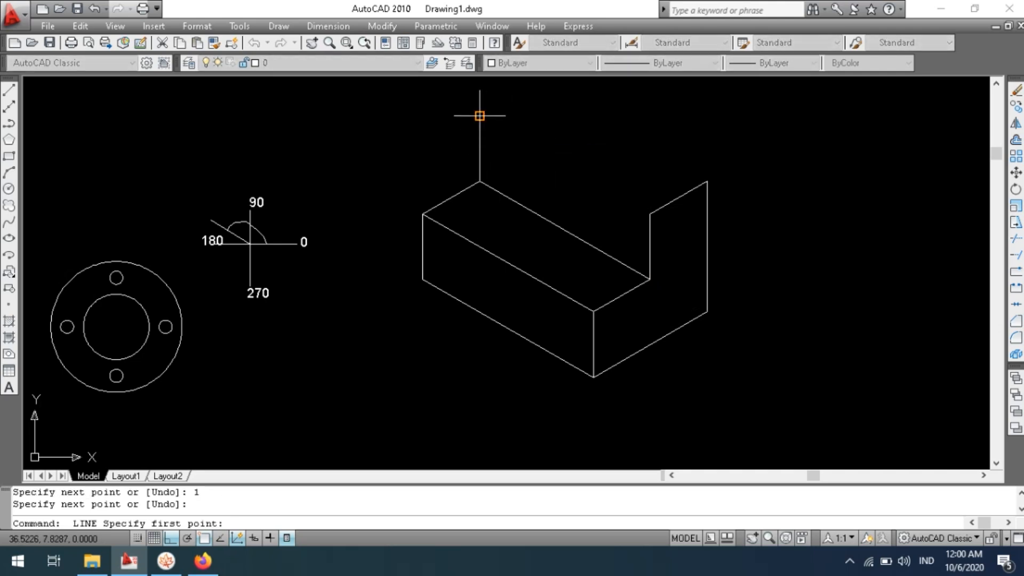
click(480, 115)
click(650, 214)
key(Return)
Check Latihan 2 in MindMaple, then in AutoCAD draw 1 unit at 30° from the riser's upper-left corner and connect to the block's upper-right corner.
click(166, 561)
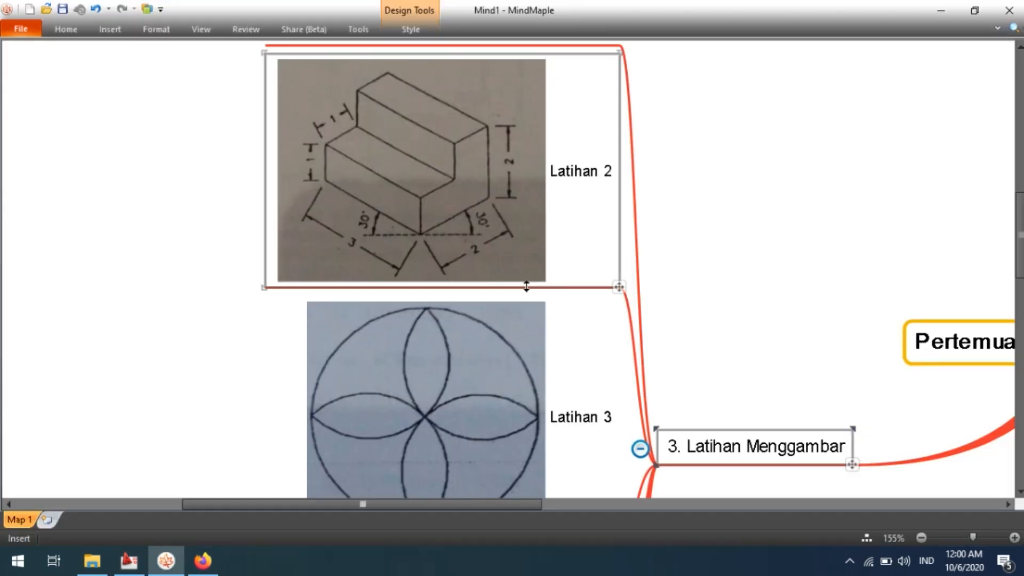
key(alt+Tab)
middle_drag(560, 251, 538, 343)
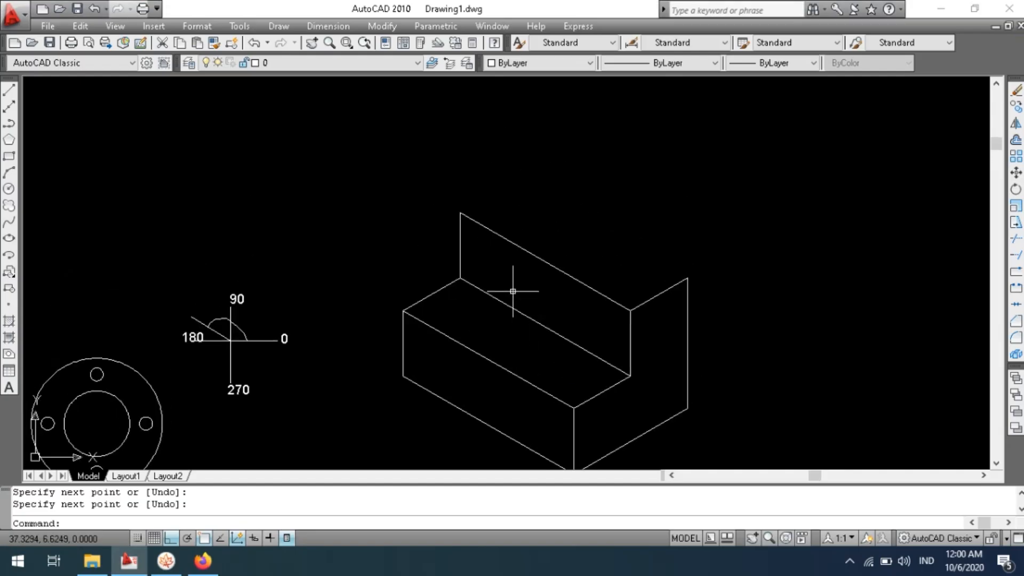
text(l)
key(Return)
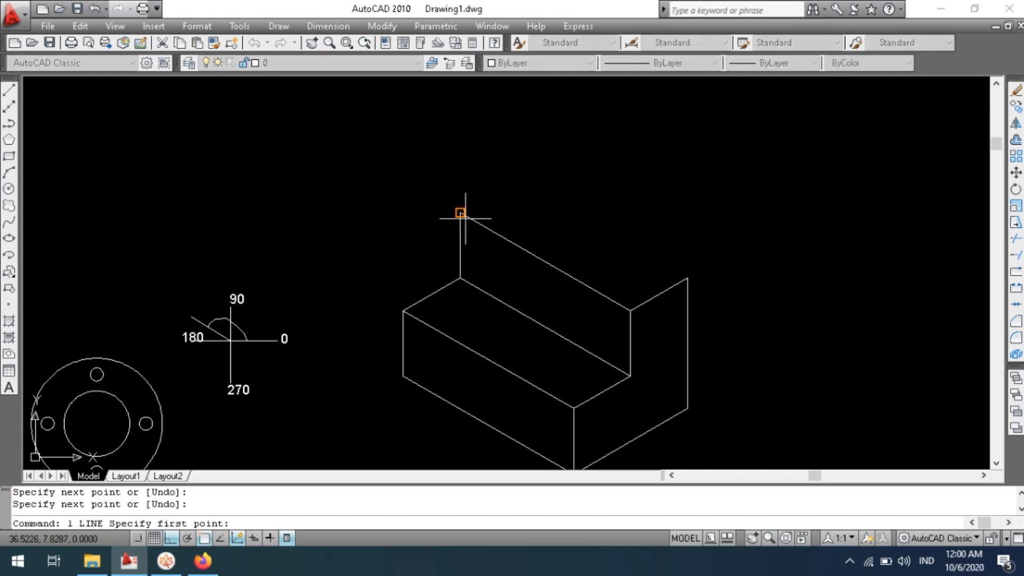
click(460, 213)
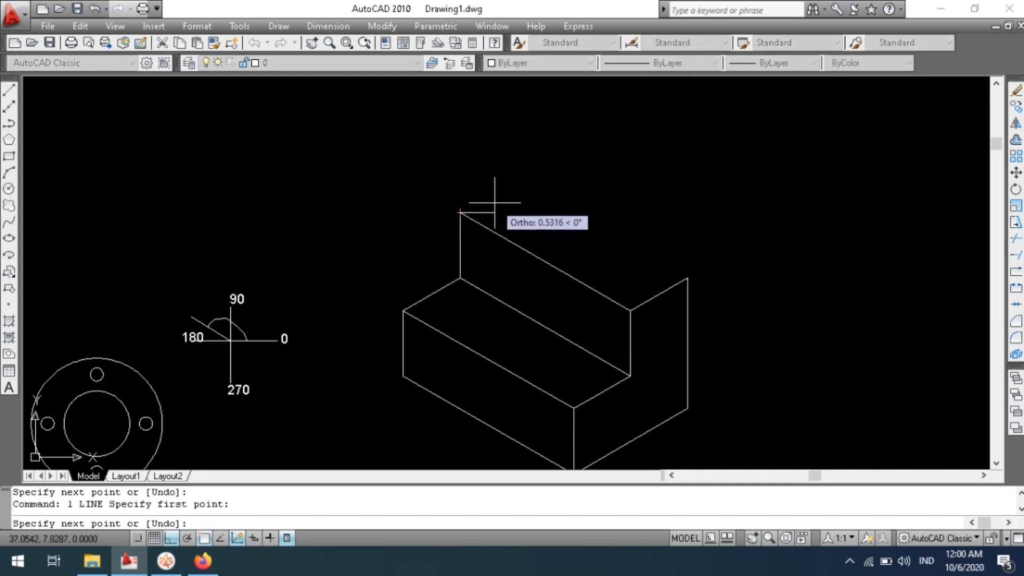
text(<30)
key(Return)
text(1)
key(Return)
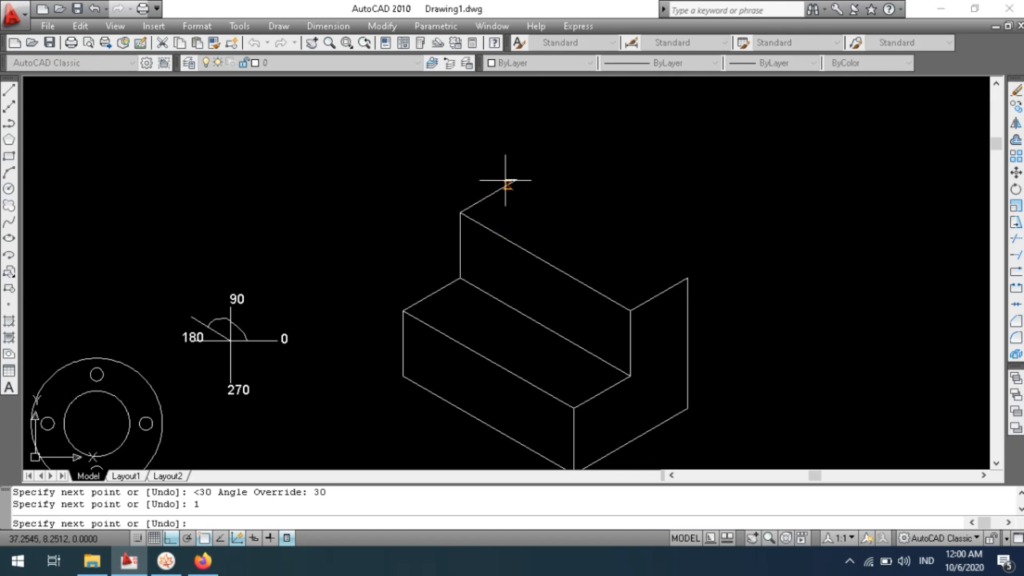
click(687, 278)
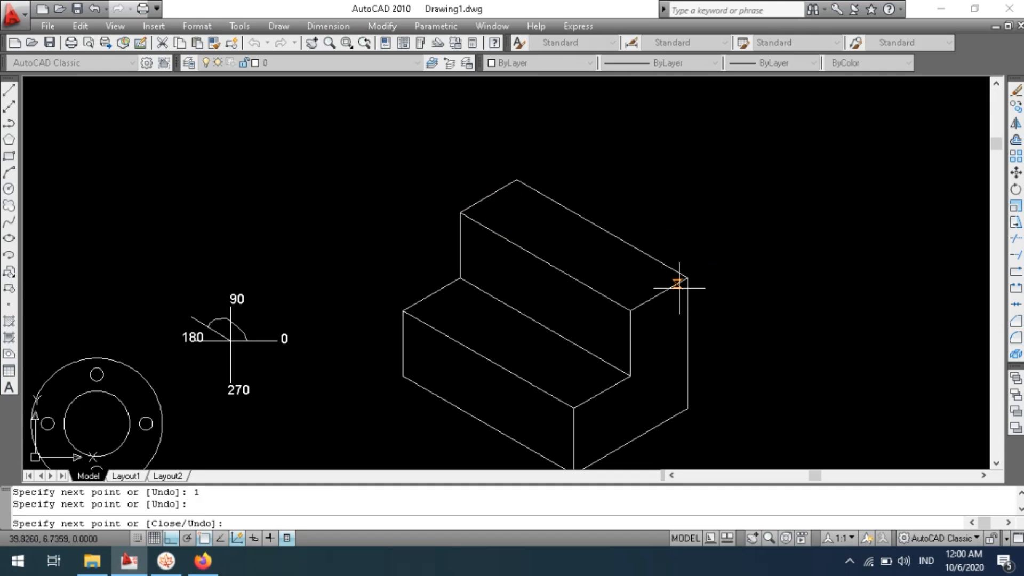
key(Return)
Compare the block with Latihan 2 in MindMaple, then add a linear dimension beside the block's right-hand vertical edge in AutoCAD.
middle_drag(670, 359, 618, 229)
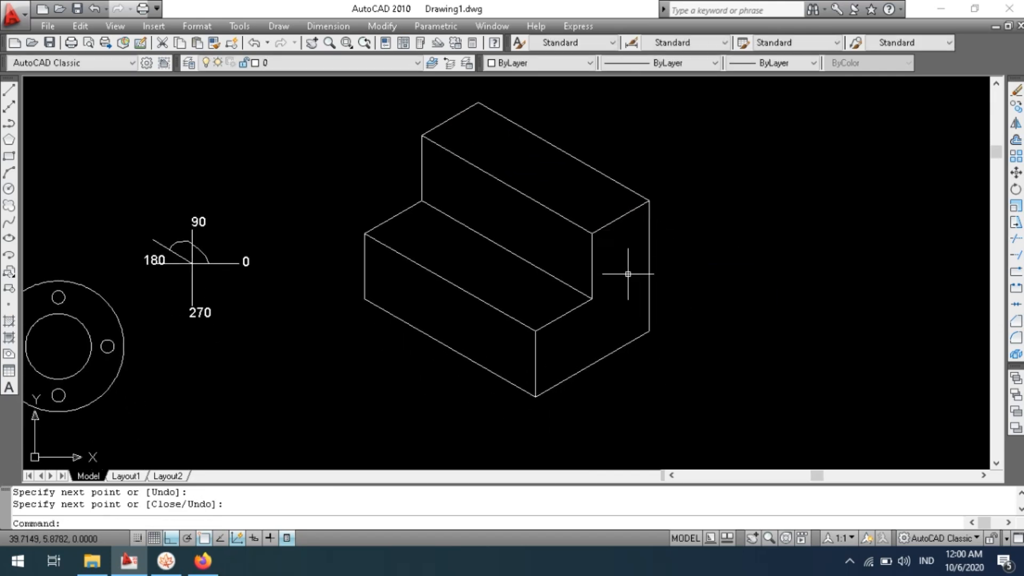
middle_drag(628, 274, 657, 320)
key(alt+Tab)
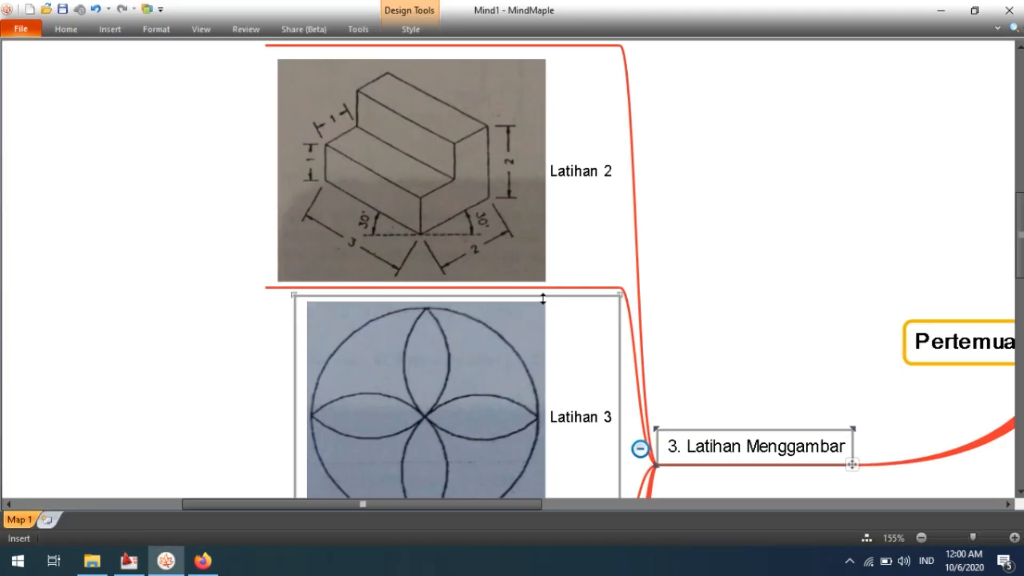
key(alt+Tab)
key(alt+Tab)
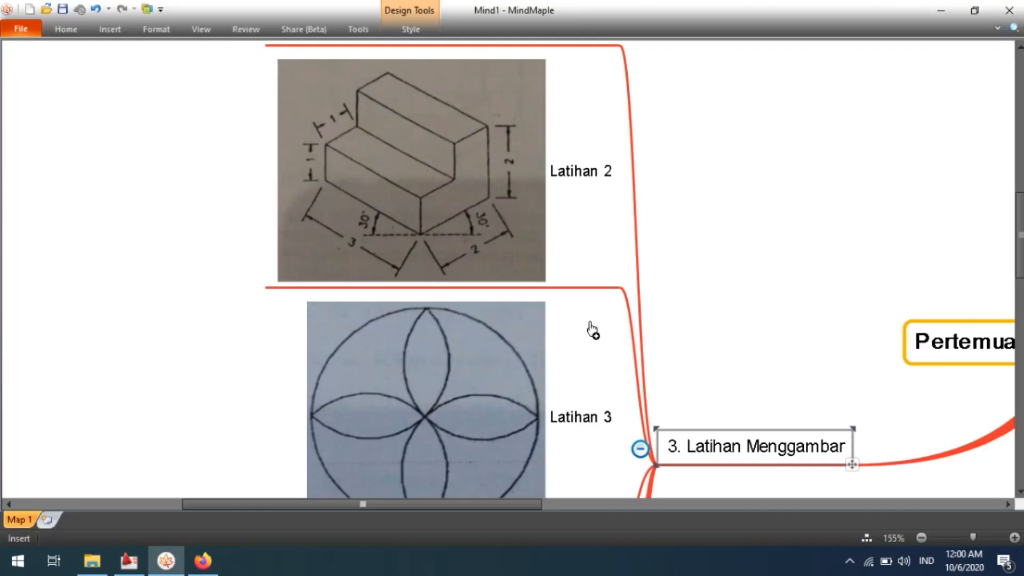
key(alt+Tab)
click(309, 27)
click(341, 68)
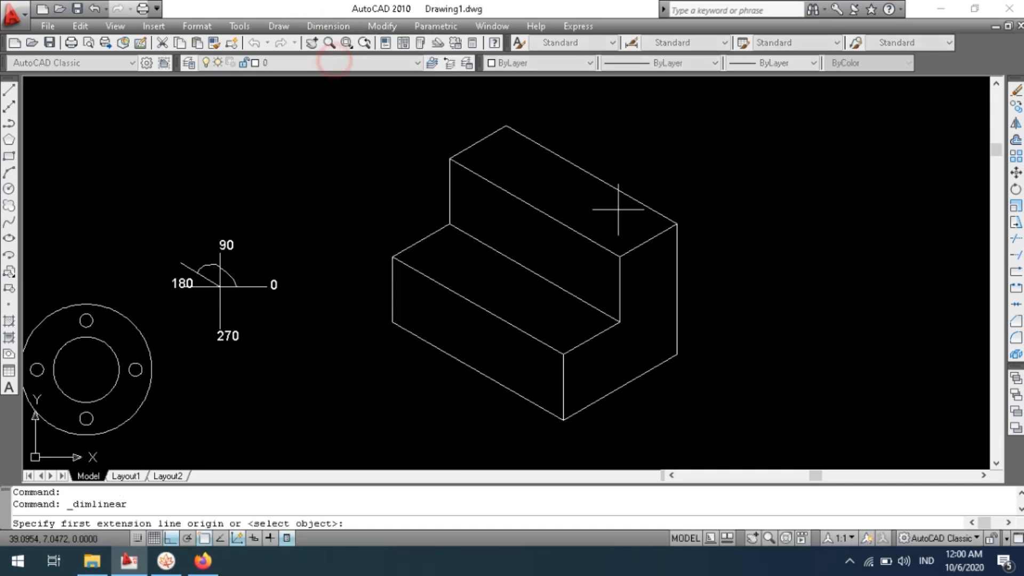
click(677, 223)
click(677, 354)
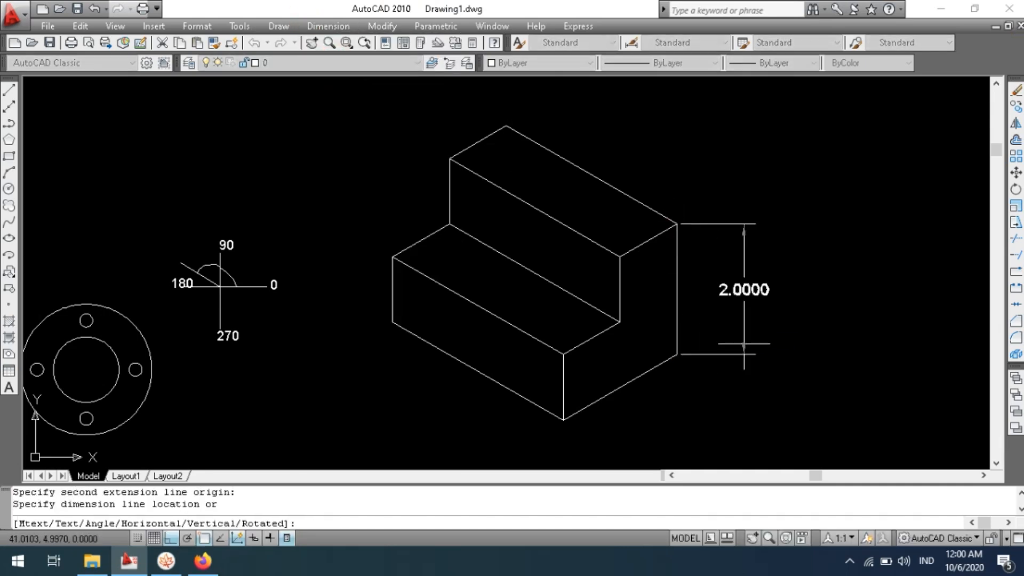
click(722, 344)
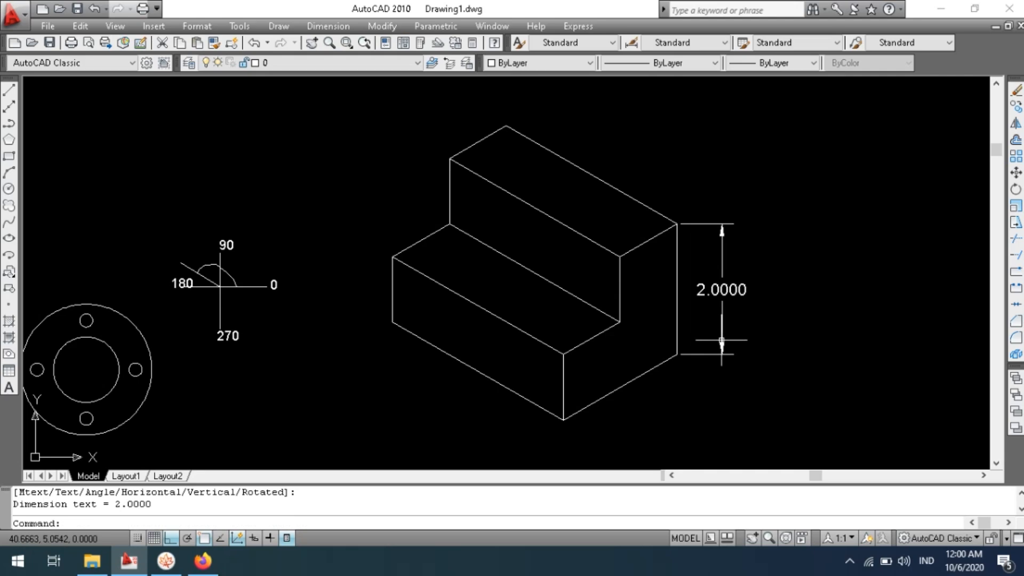
Check Latihan 2 in MindMaple, then add a linear dimension to the upper riser's left-hand vertical edge in AutoCAD.
click(309, 27)
key(alt+Tab)
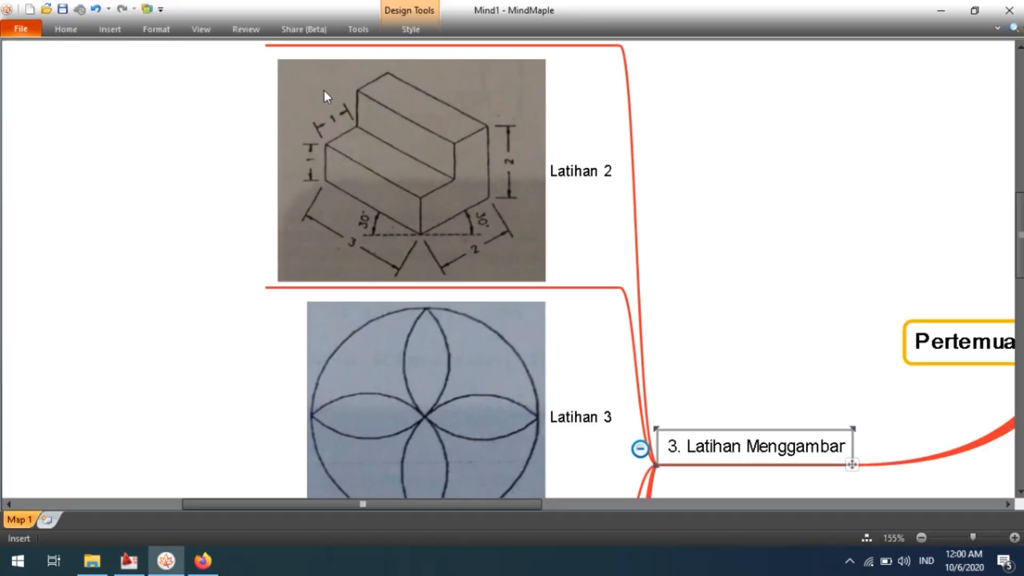
key(alt+Tab)
click(326, 26)
click(320, 65)
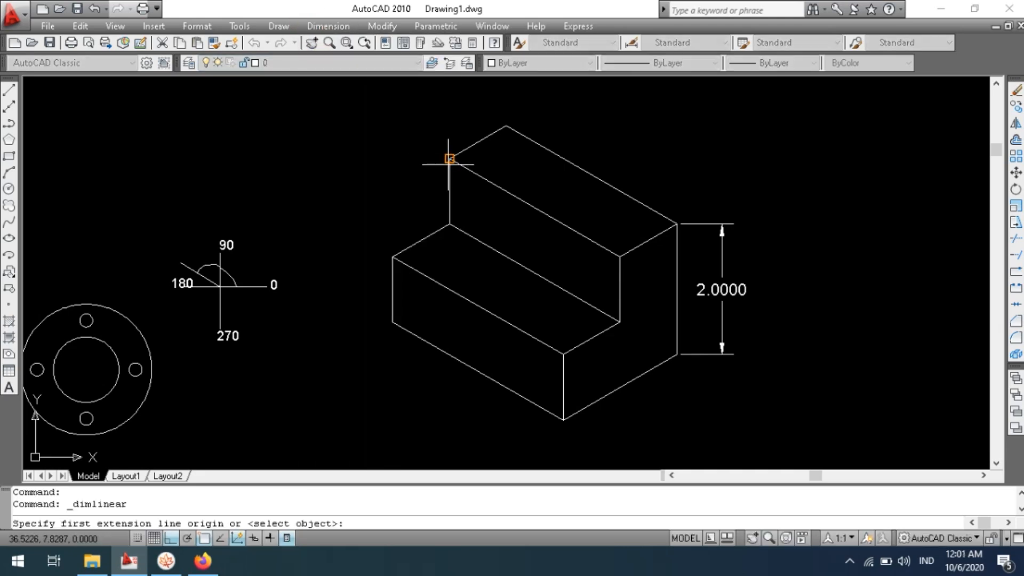
click(449, 159)
click(450, 223)
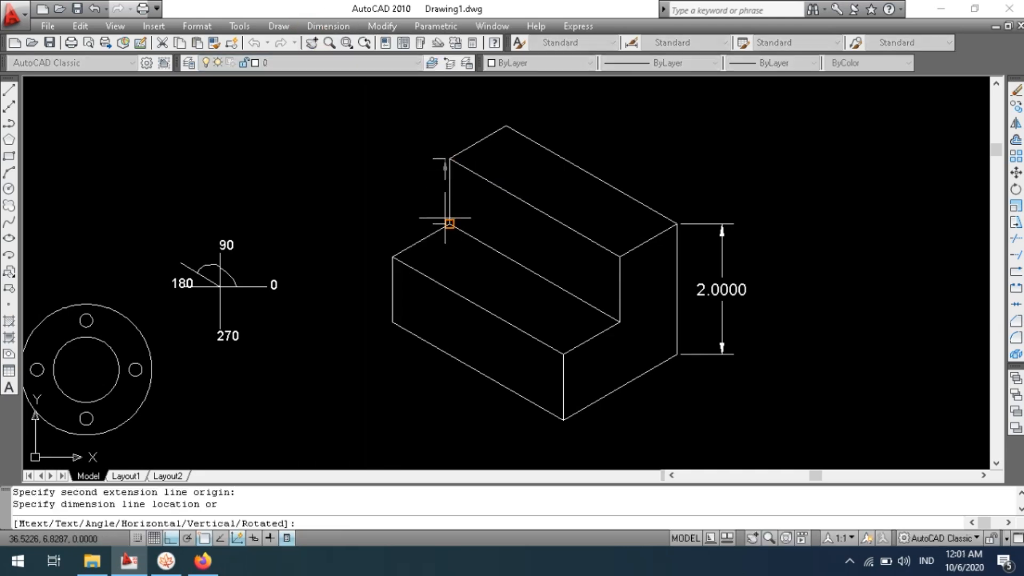
click(393, 193)
Check Latihan 2 in MindMaple, then add a linear dimension to the lower step's left-hand vertical edge in AutoCAD.
key(Return)
key(alt+Tab)
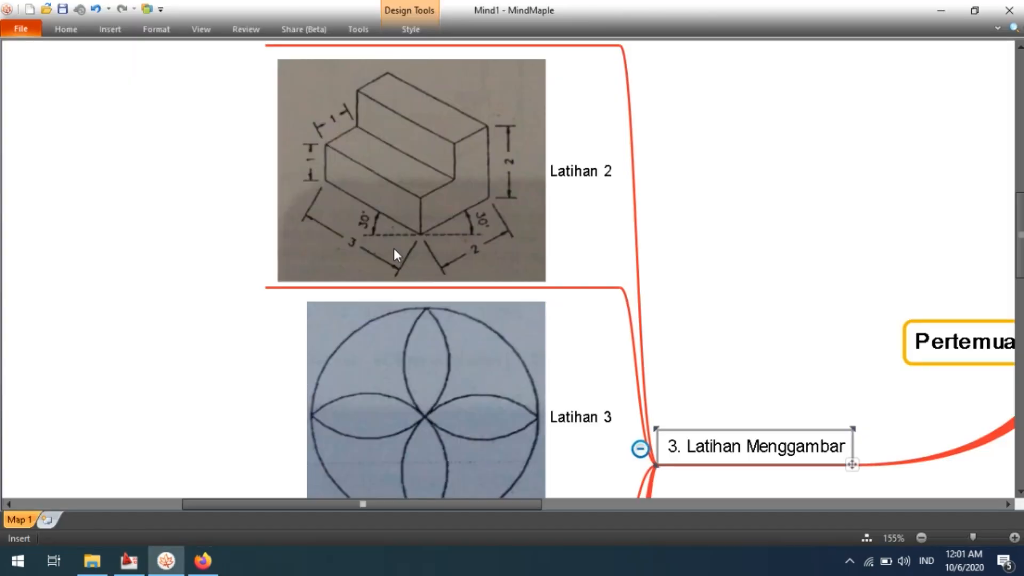
key(alt+Tab)
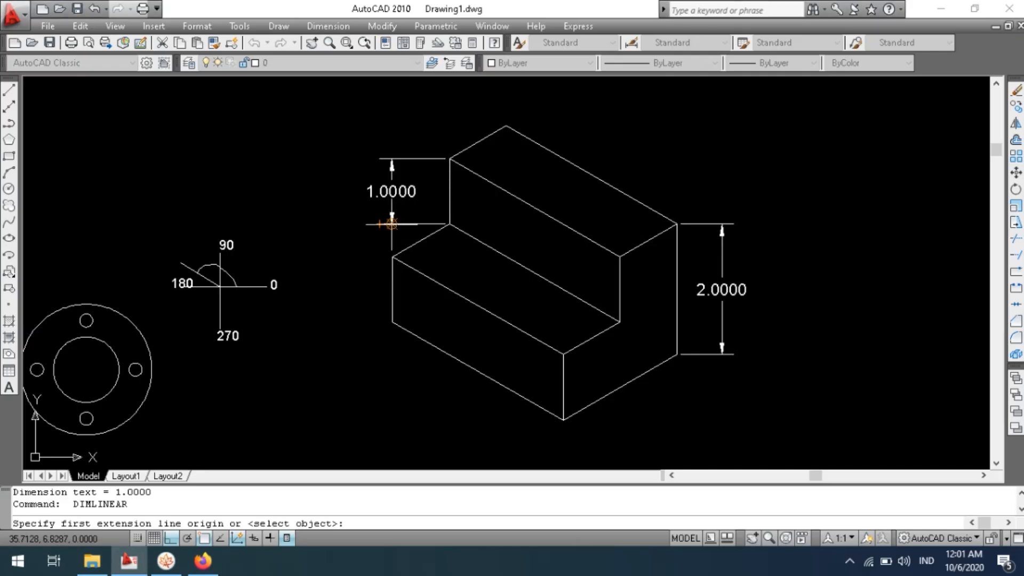
click(393, 259)
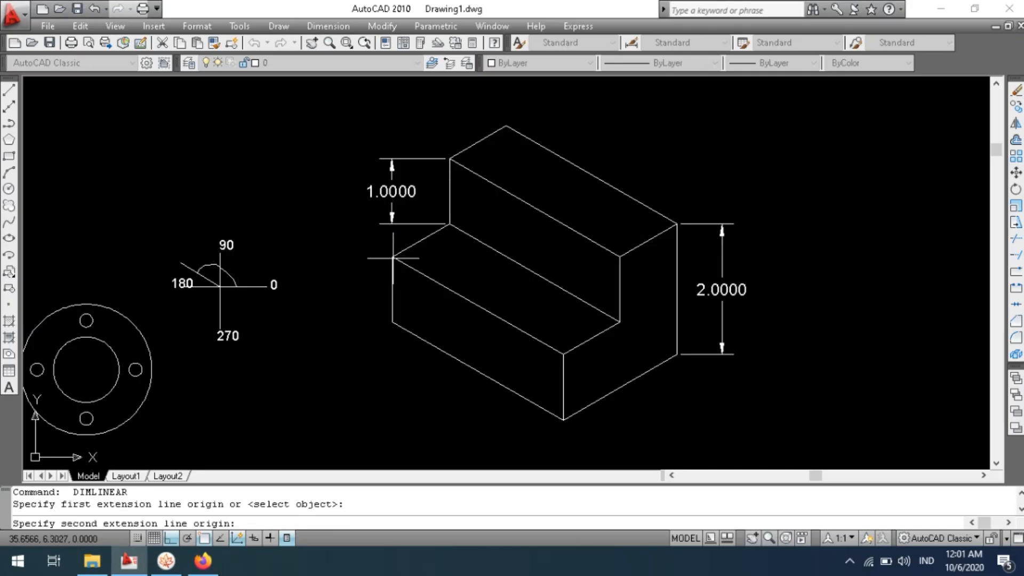
click(393, 323)
click(360, 291)
key(Escape)
Erase the linear dimension beside the upper riser's left-hand vertical edge.
click(392, 197)
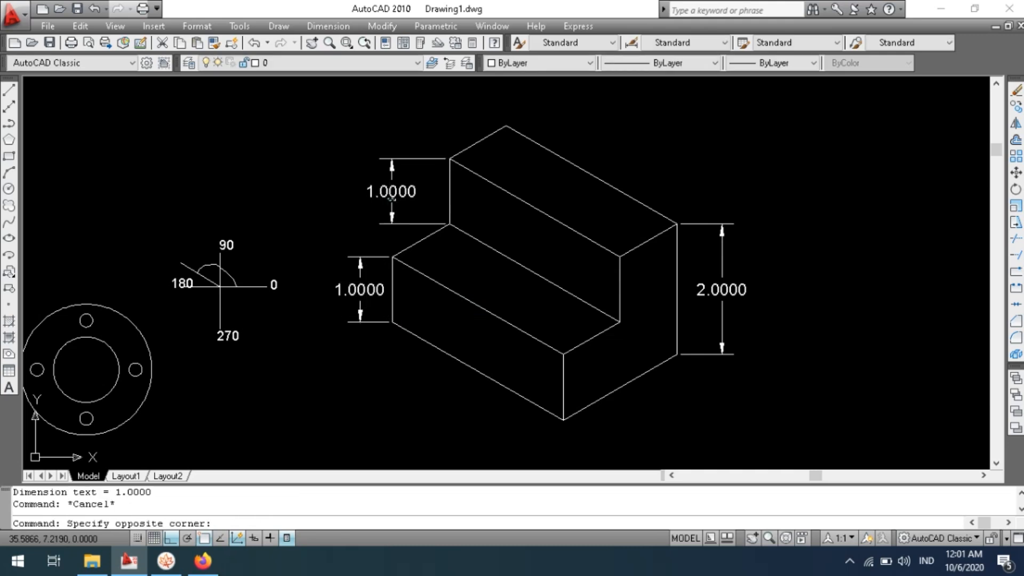
click(391, 200)
text(e)
key(Return)
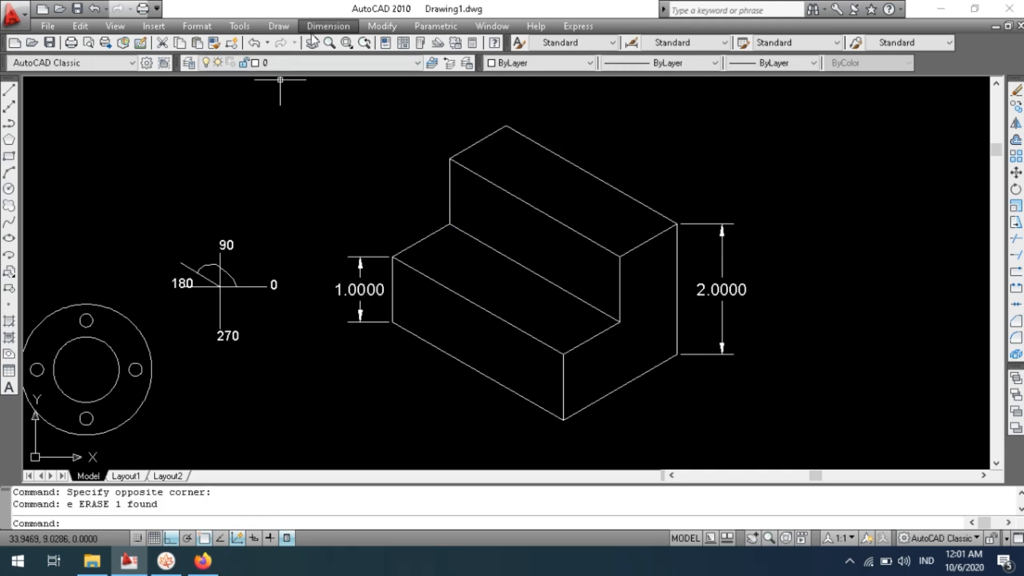
Add an aligned dimension to the lower tread's short left-hand 30° edge, and check the Latihan 2 drawing in MindMaple.
click(312, 42)
click(328, 26)
click(339, 80)
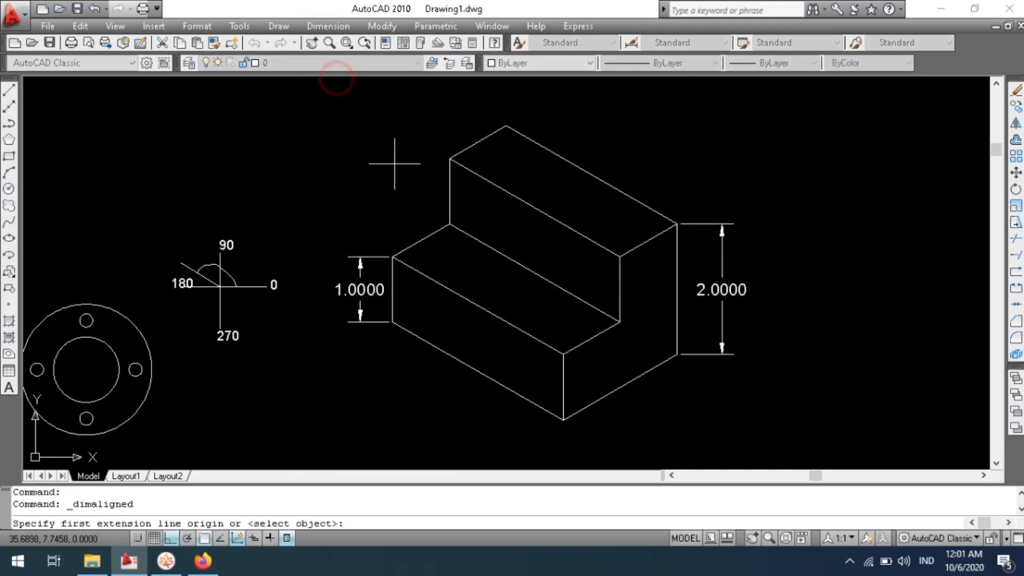
click(450, 223)
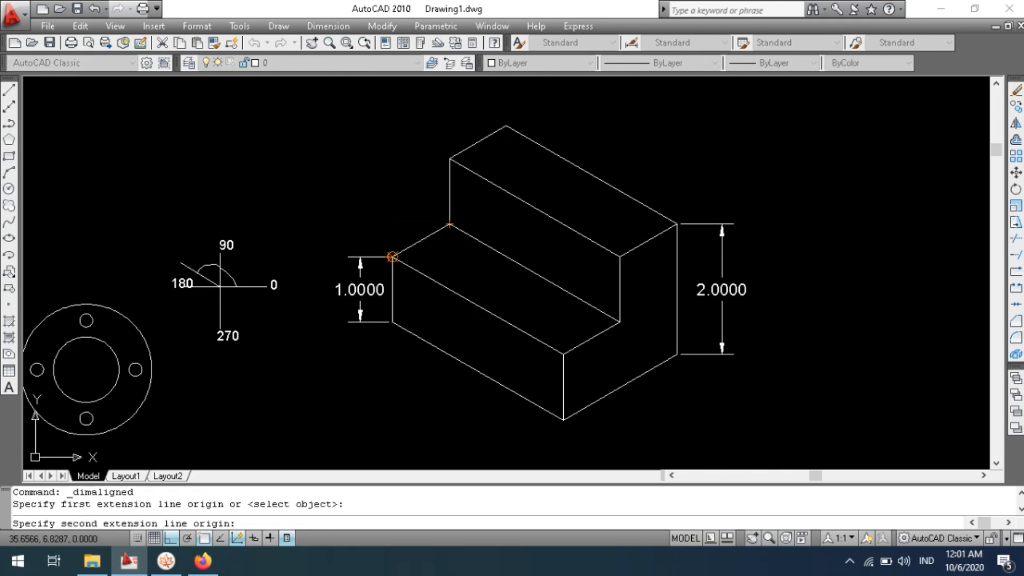
click(392, 257)
click(406, 214)
key(alt+Tab)
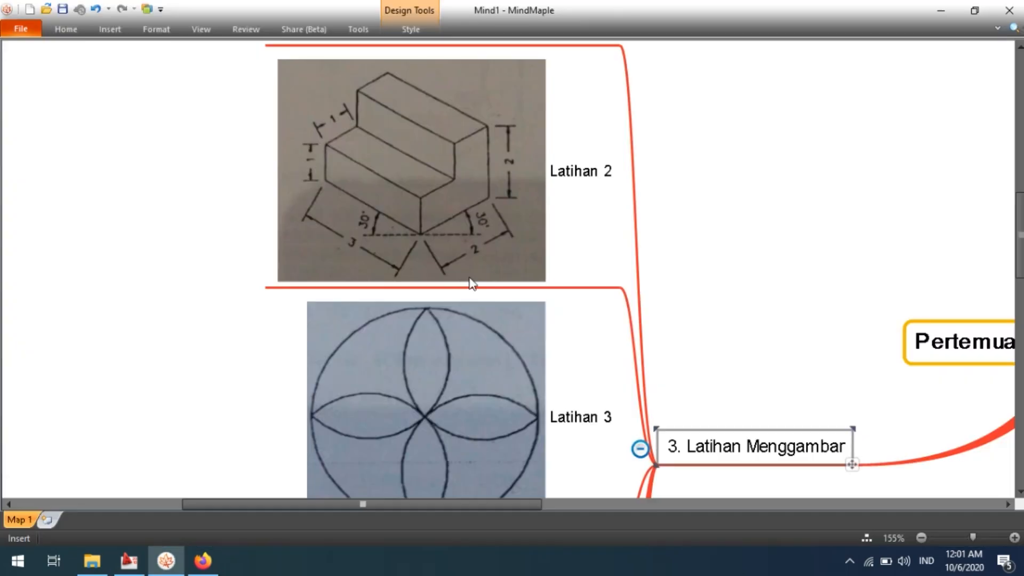
Switch back to AutoCAD and add an aligned dimension to the block's bottom right-hand 30° edge.
key(alt+Tab)
key(Return)
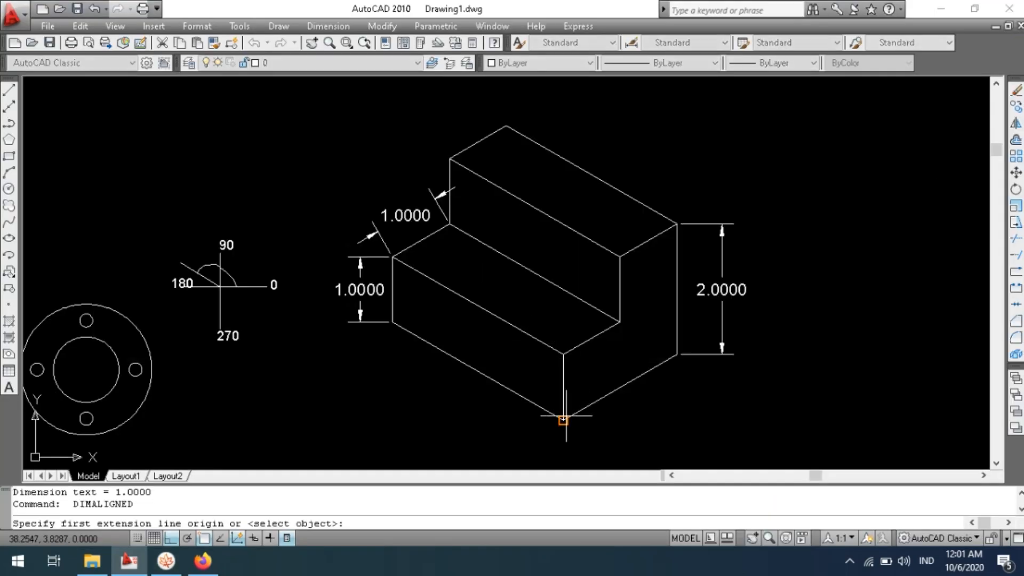
click(563, 420)
click(677, 355)
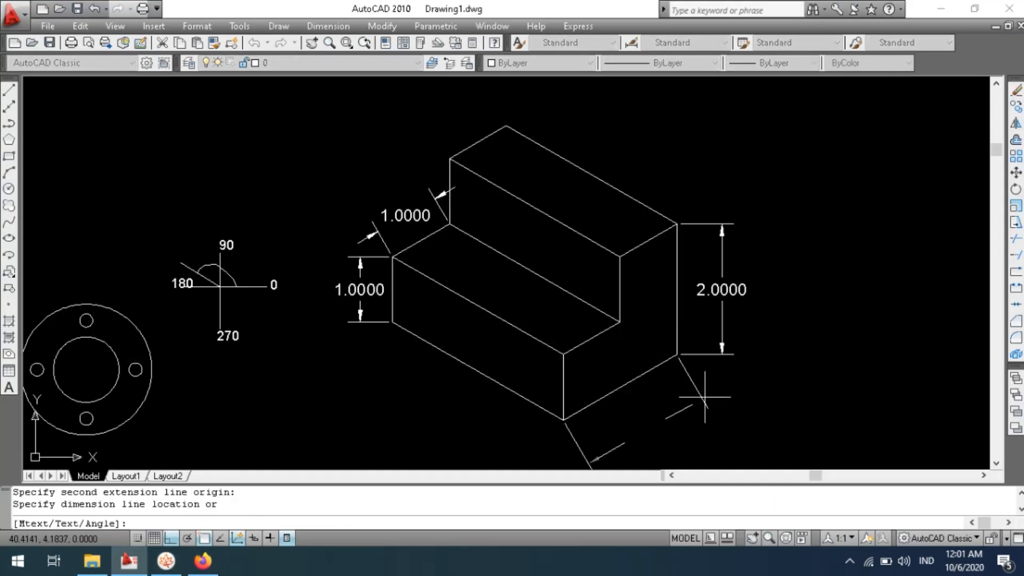
click(716, 393)
Add an aligned dimension to the block's long bottom left-hand 30° edge.
key(Return)
click(393, 322)
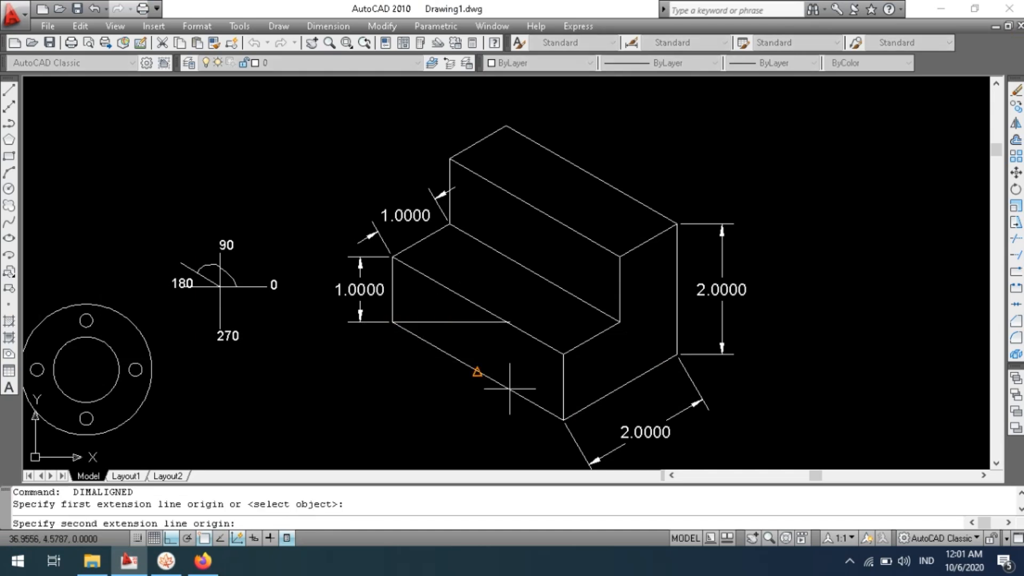
click(564, 420)
click(514, 433)
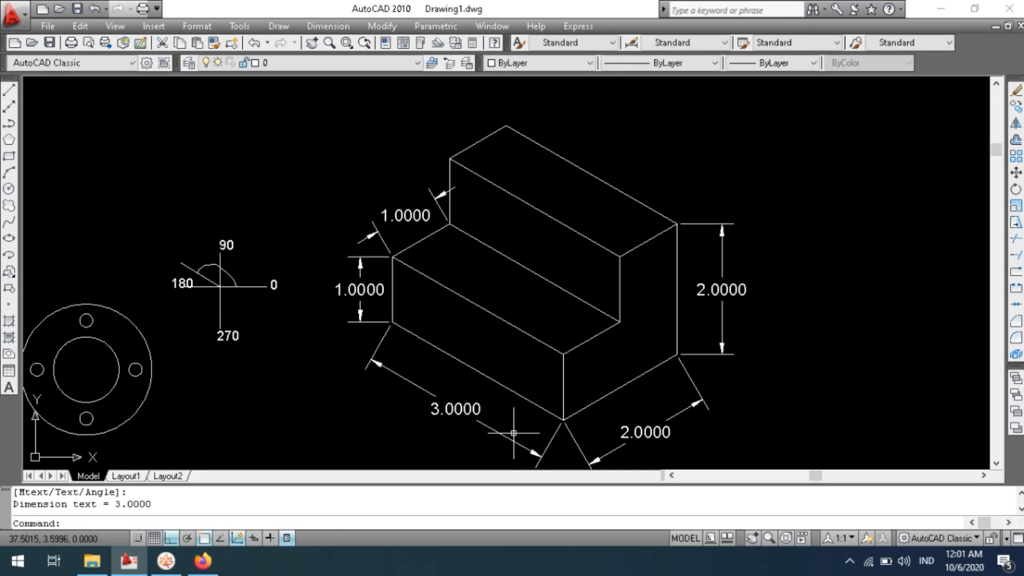
mouse_move(511, 325)
middle_down()
mouse_move(623, 270)
mouse_move(617, 238)
middle_up()
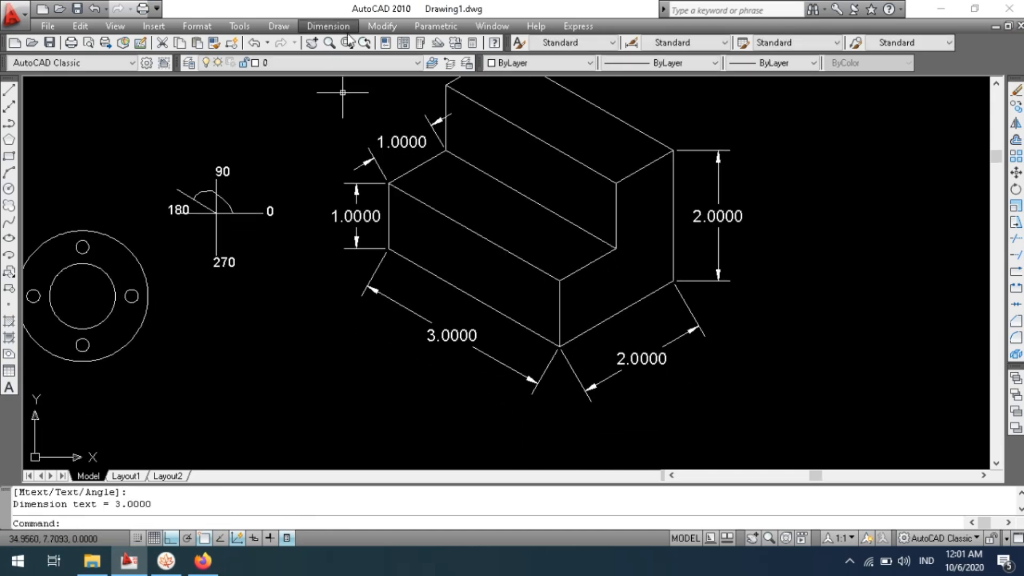
click(328, 26)
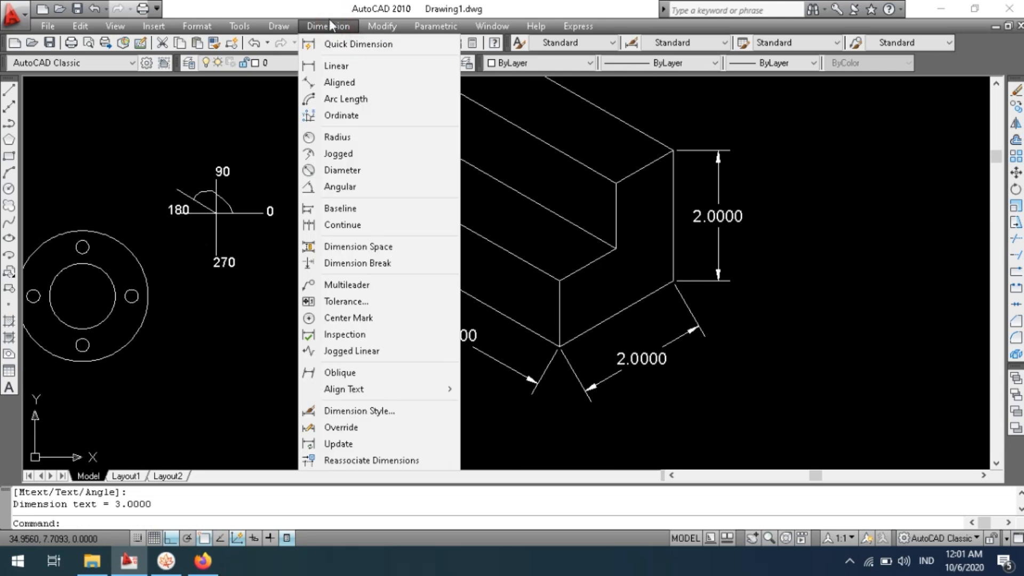
click(332, 187)
key(alt+Tab)
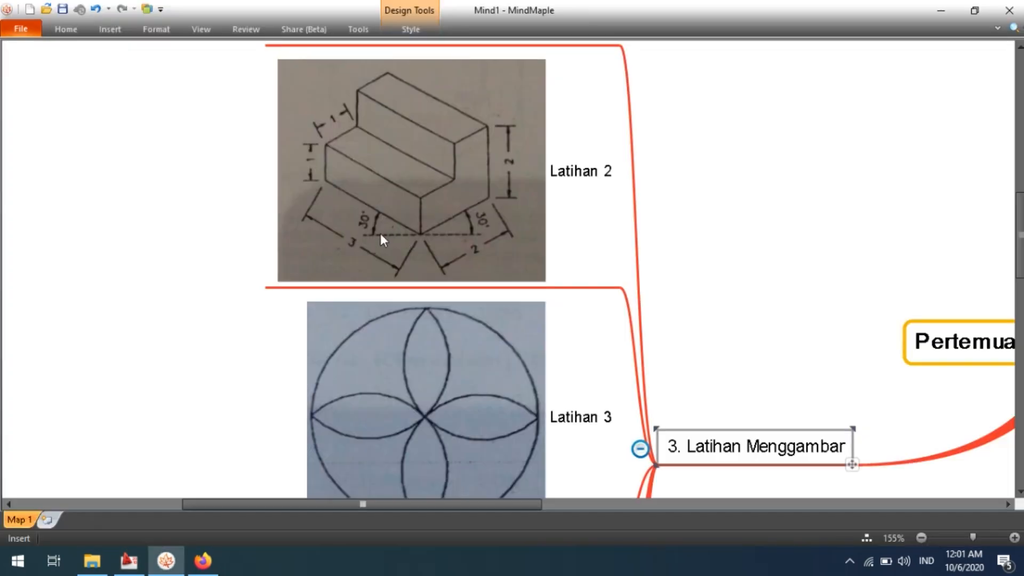
key(alt+Tab)
key(Escape)
key(Escape)
key(Escape)
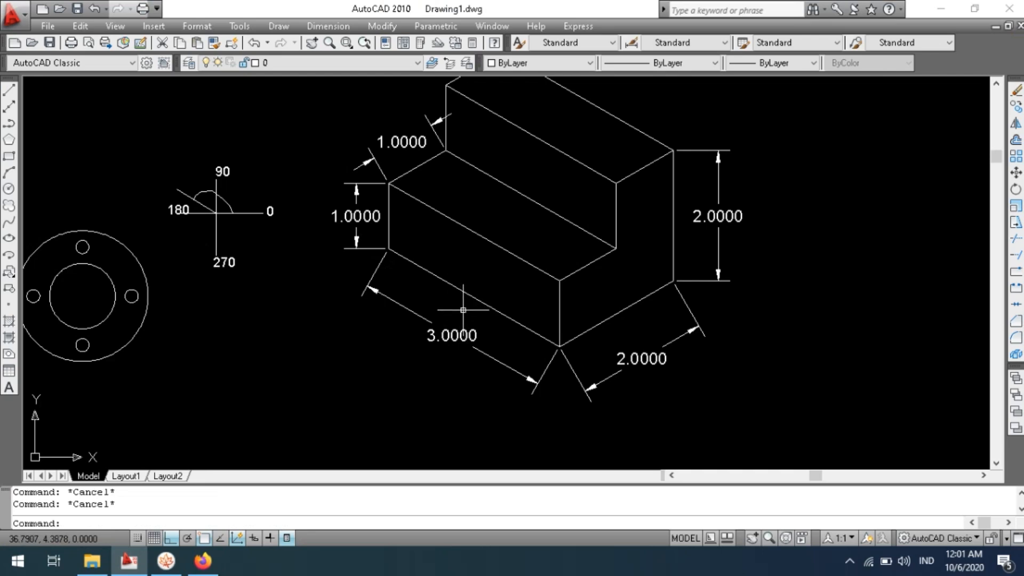
Draw a vertical line and a slanted line meeting at their lower ends in the empty space right of the block.
middle_drag(591, 315, 492, 310)
text(l)
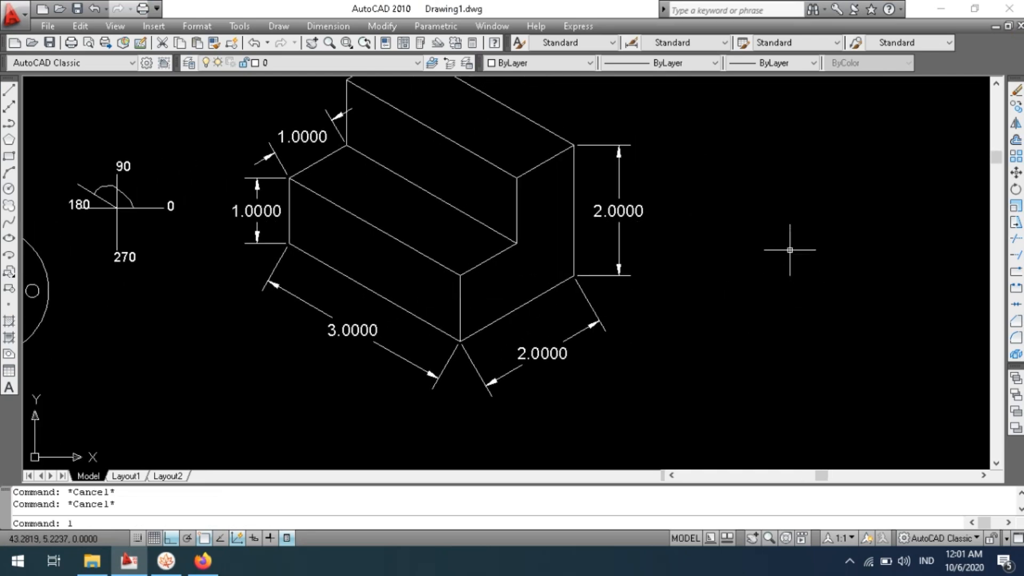
key(Return)
click(820, 204)
click(819, 354)
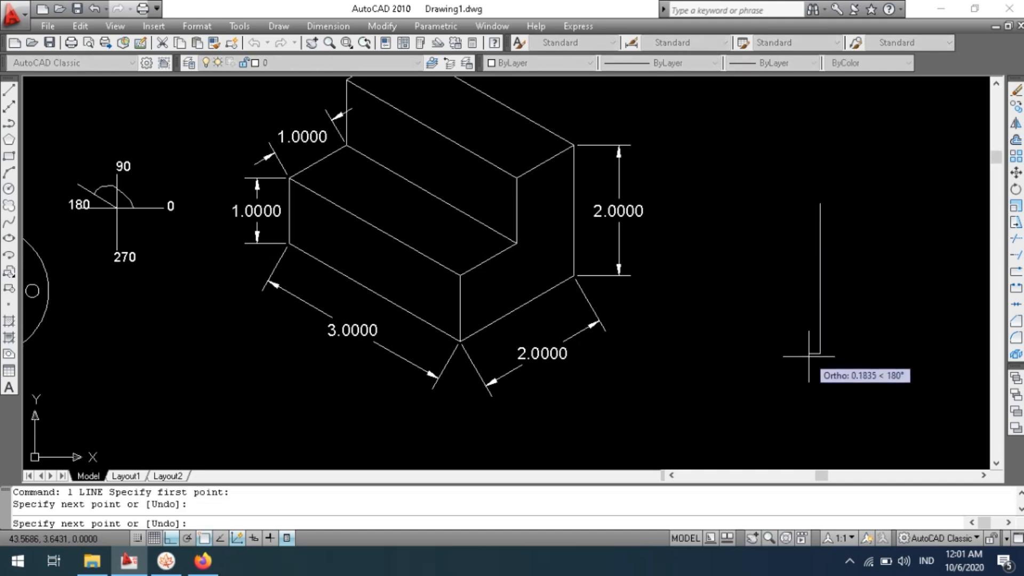
key(F8)
click(900, 233)
key(Return)
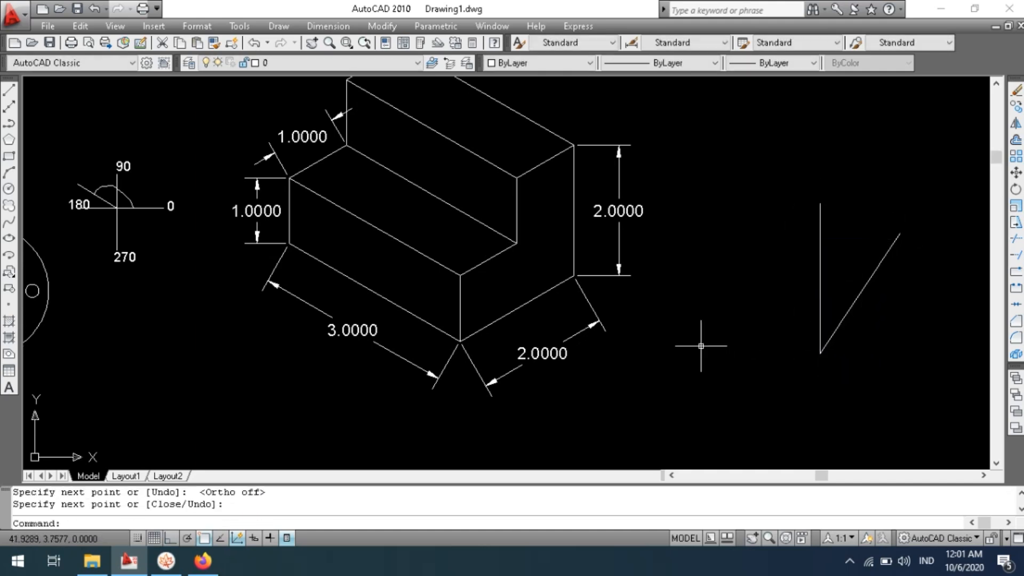
Add an angular dimension between the vertical and slanted lines right of the block.
click(329, 25)
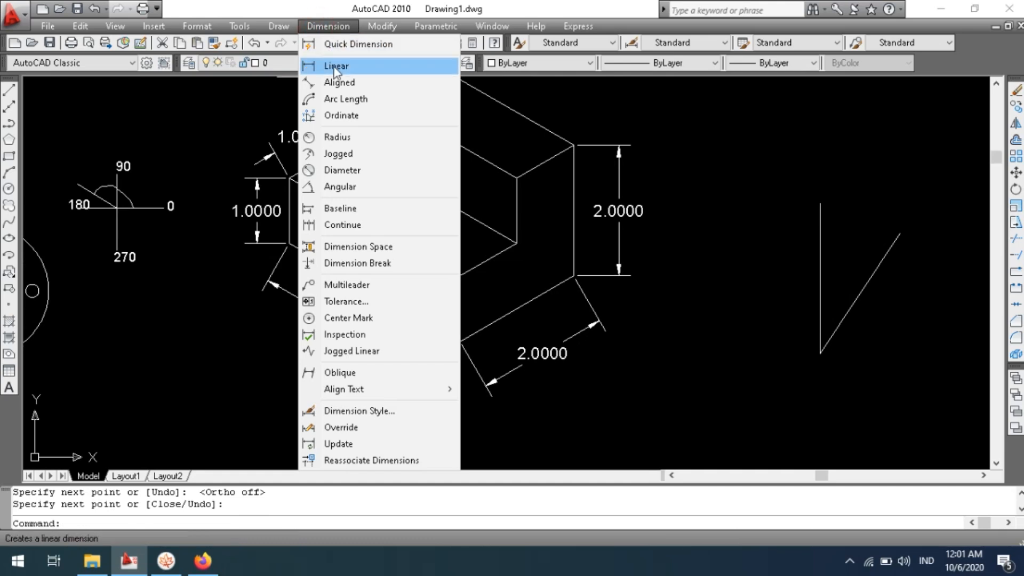
click(315, 27)
click(315, 27)
click(327, 188)
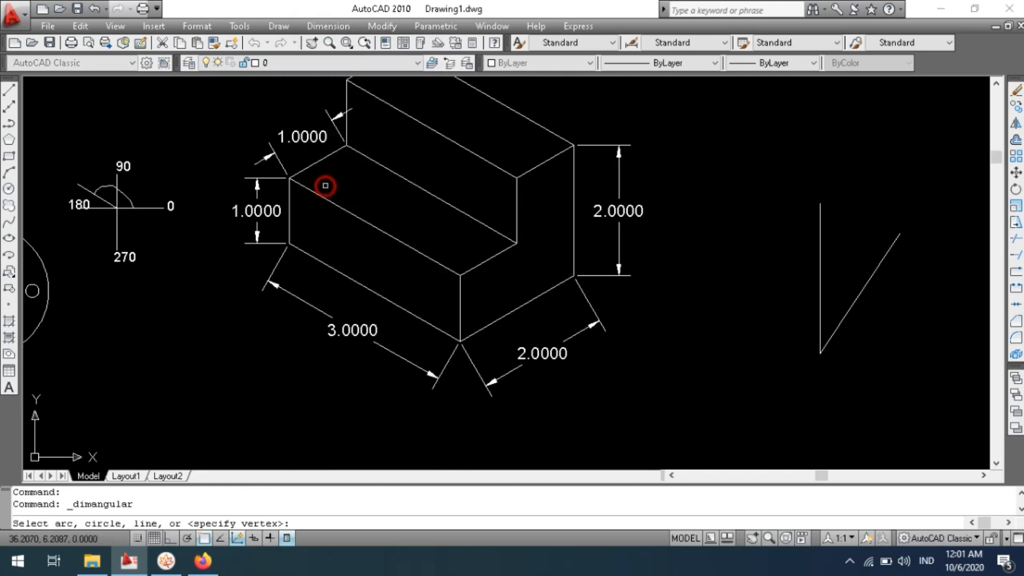
click(875, 270)
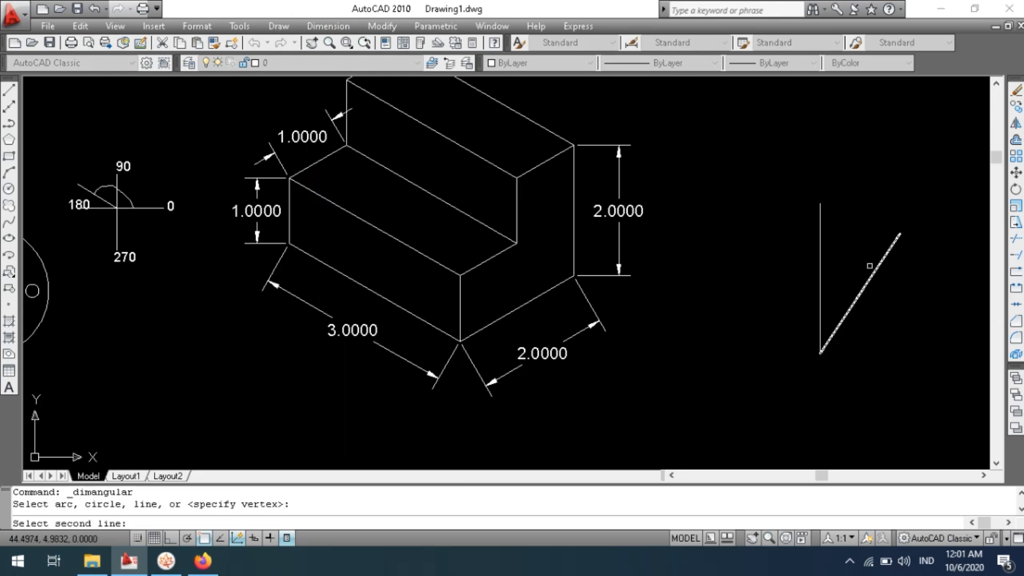
click(824, 224)
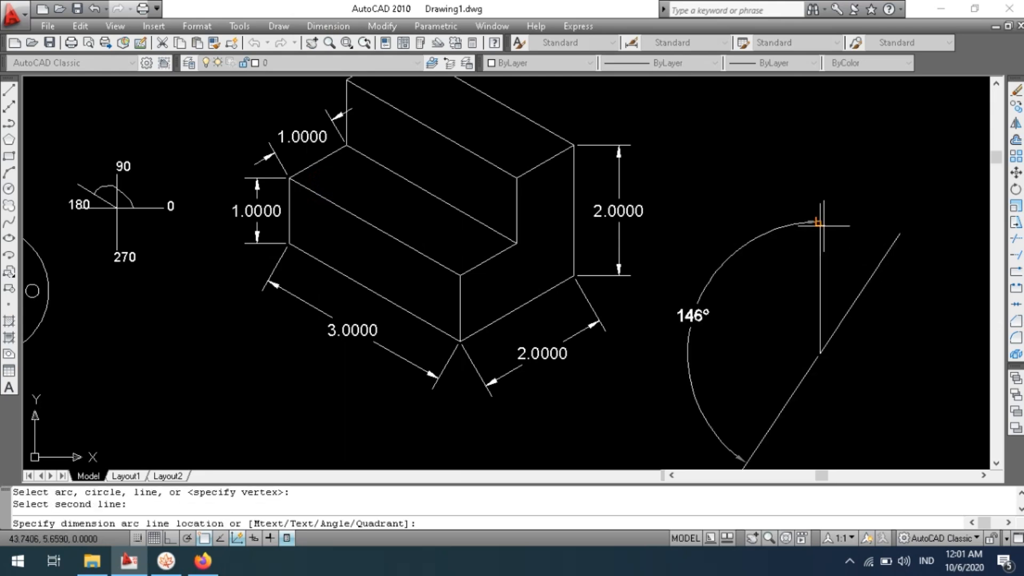
click(853, 235)
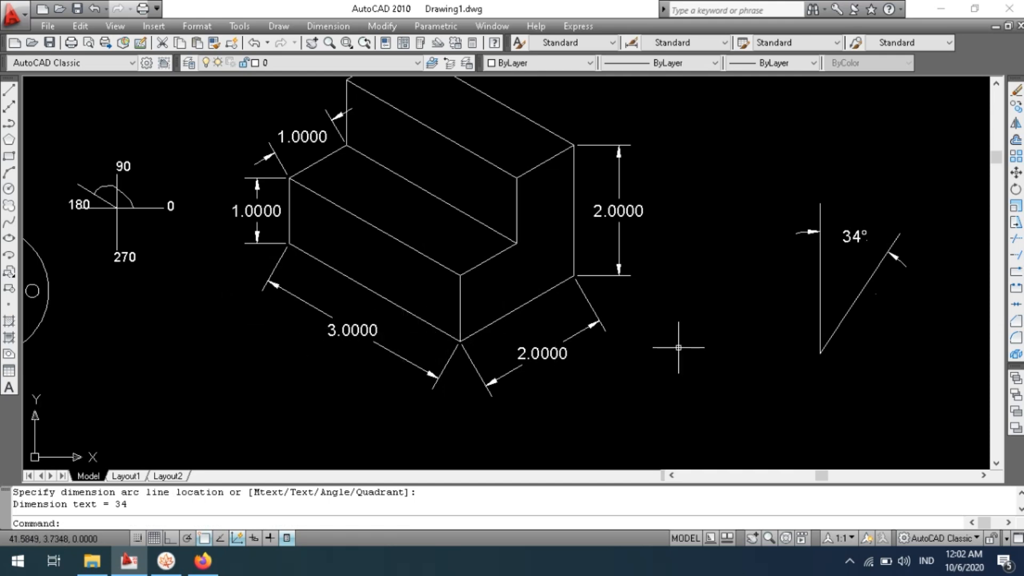
Erase the two sample lines and their angular dimension right of the block.
click(883, 375)
click(799, 229)
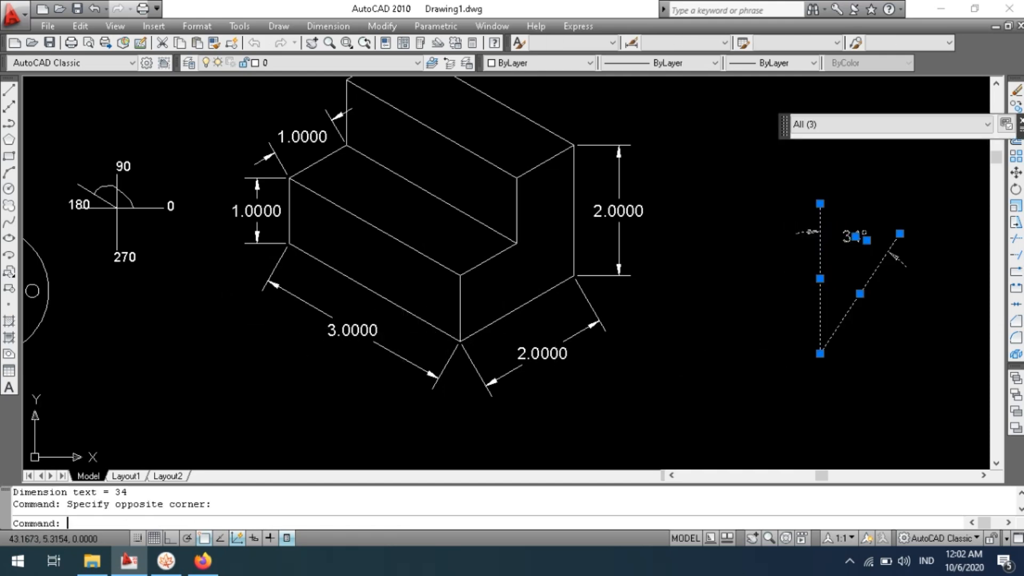
key(Delete)
text(l LINE Specify first point:)
key(Return)
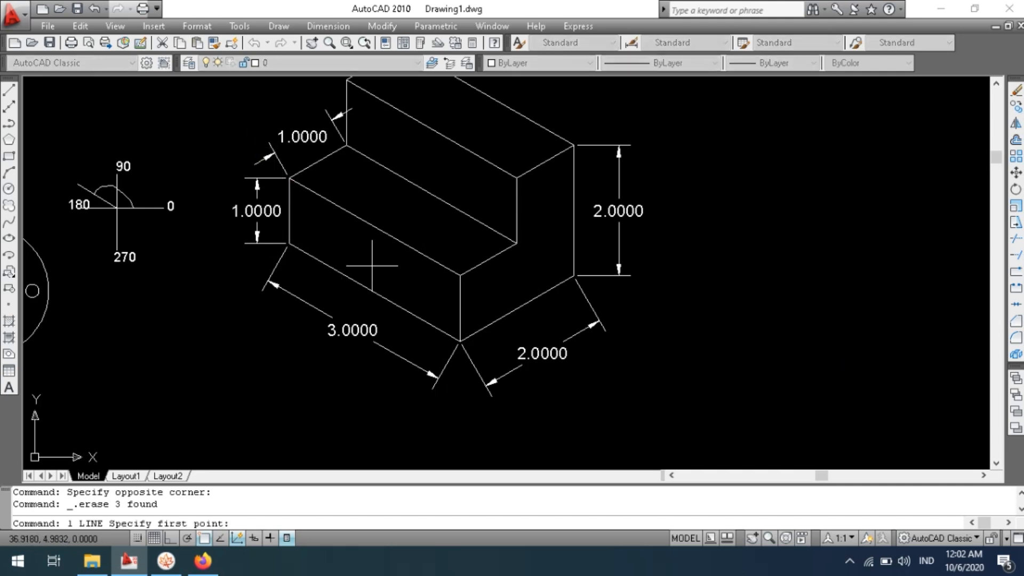
key(Escape)
key(Escape)
Draw a horizontal construction line through the block's lowest corner.
text(xl)
key(Return)
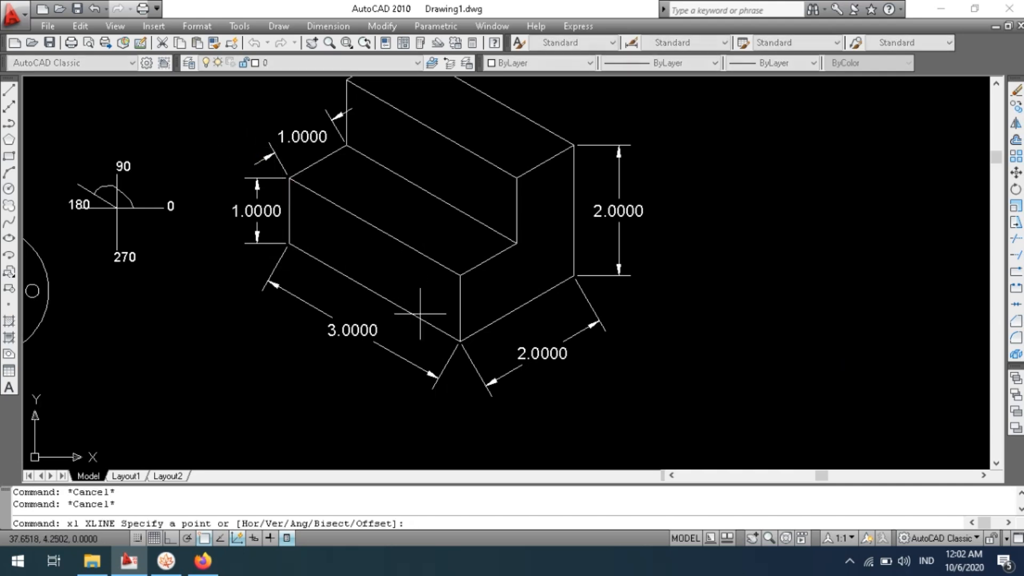
scroll(459, 342, up, 5)
key(Escape)
text(xl)
key(Return)
text(h)
key(Return)
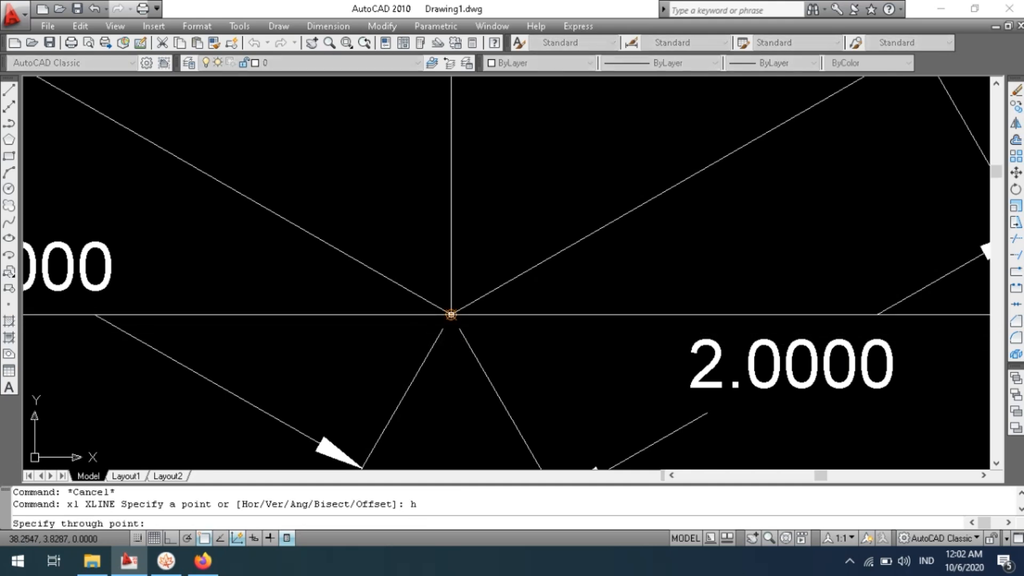
click(451, 314)
scroll(438, 335, down, 5)
key(Return)
scroll(418, 382, up, 1)
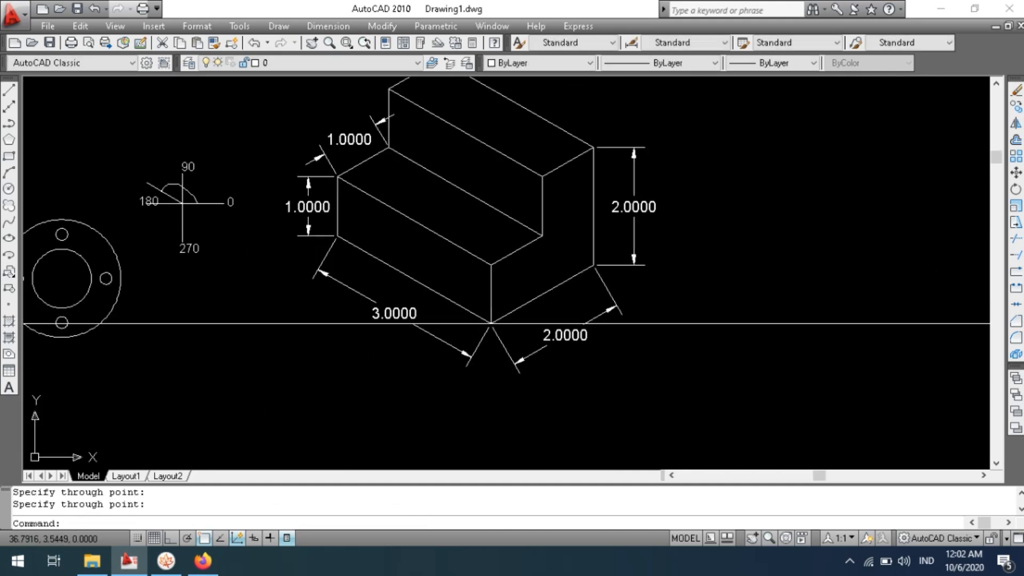
Try an angular dimension between the block's bottom left-hand edge and the construction line, and erase the construction line.
click(328, 26)
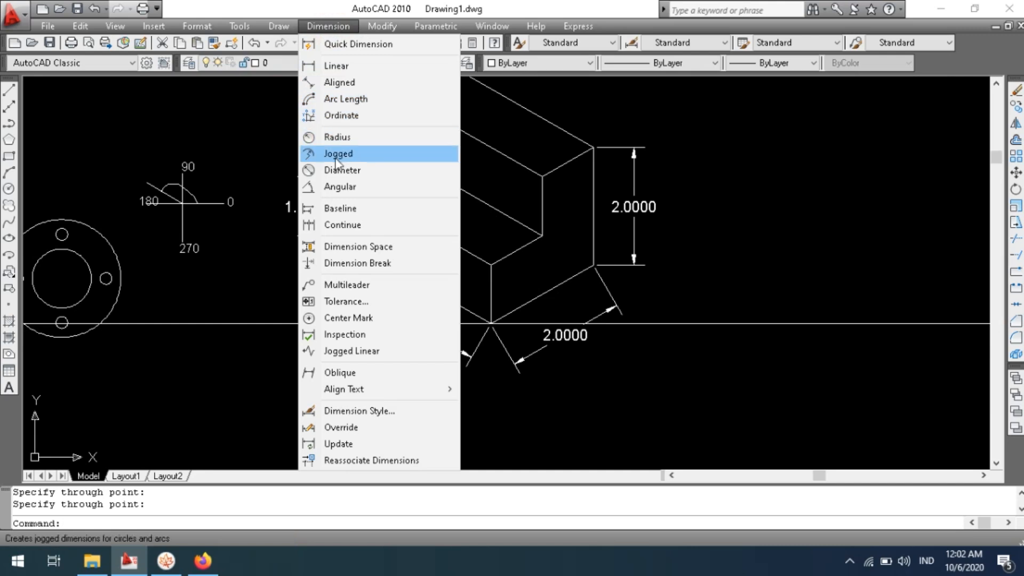
click(344, 187)
scroll(470, 307, up, 2)
click(436, 294)
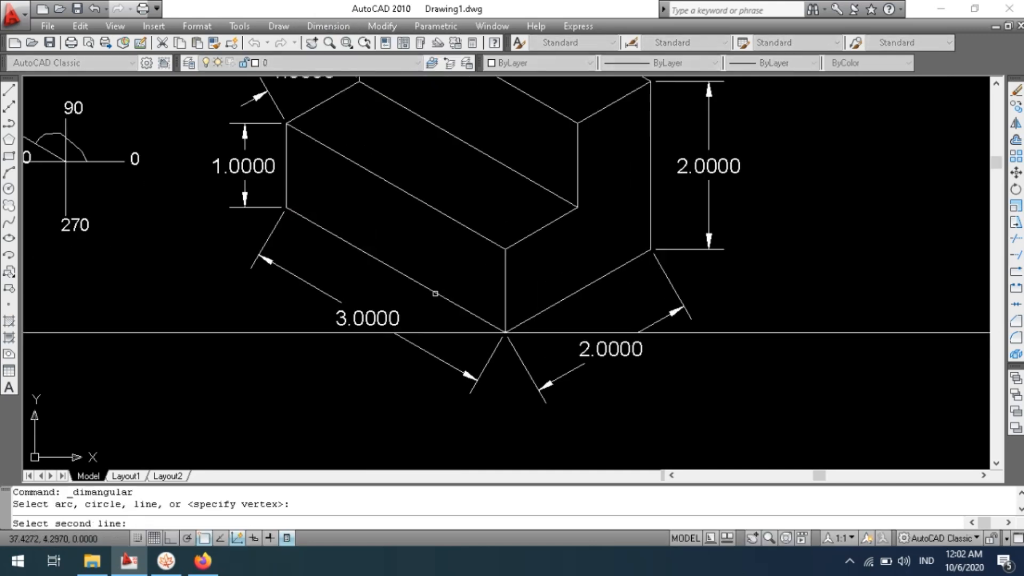
click(421, 325)
click(421, 304)
key(Escape)
key(Escape)
key(Escape)
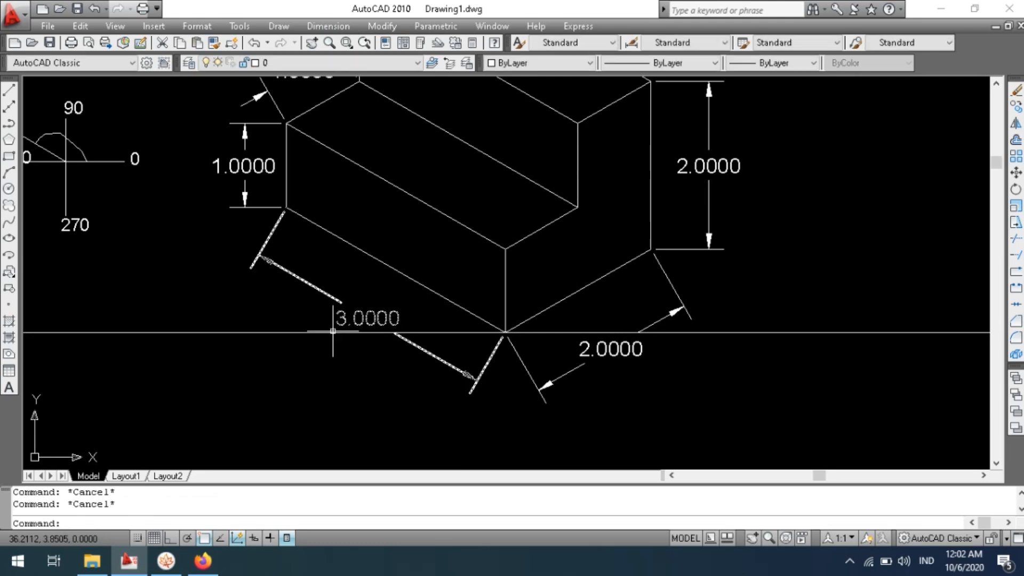
drag(294, 349, 257, 325)
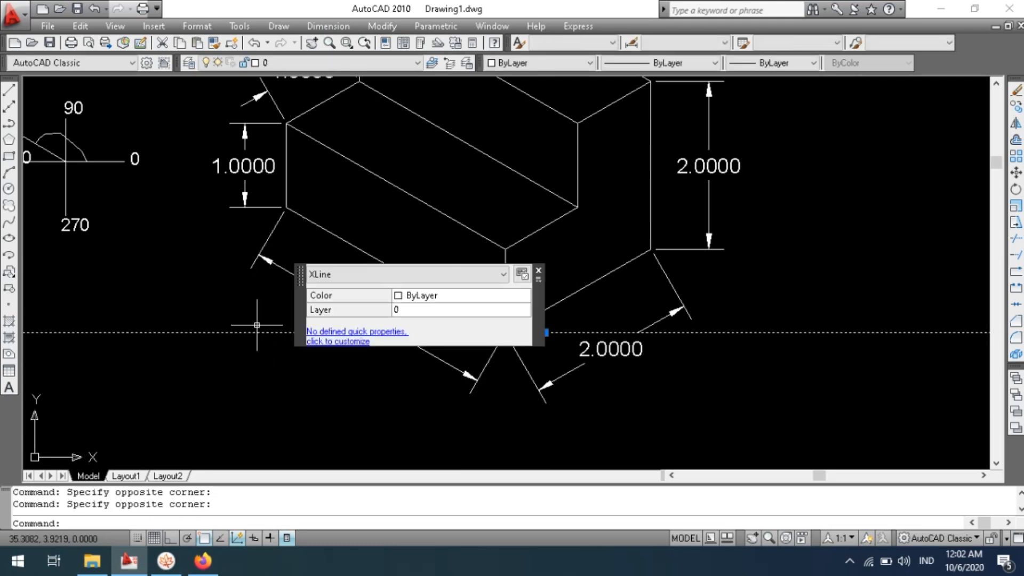
key(Delete)
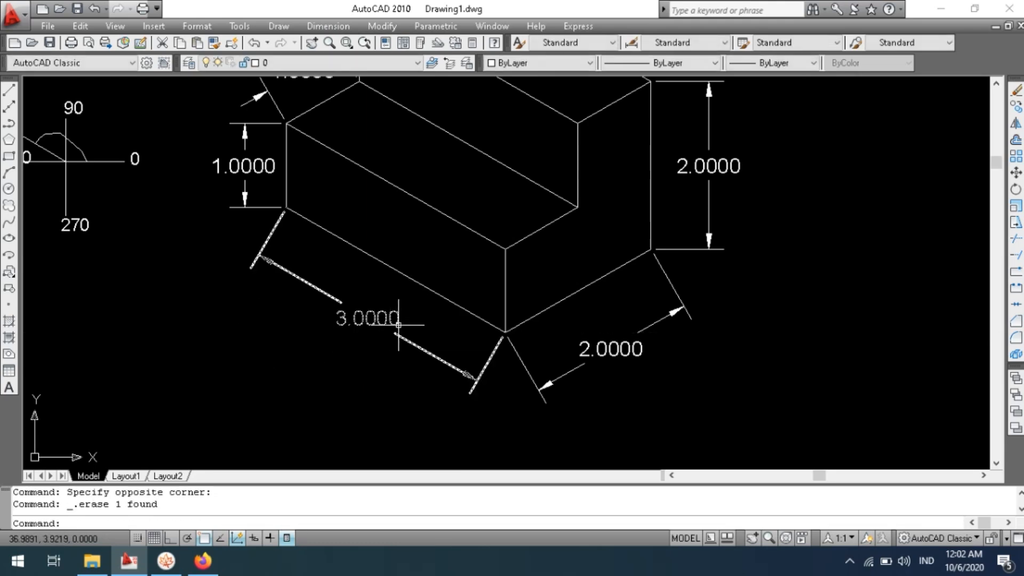
With Ortho on, draw a horizontal line about 4.84 units long to the right from the block's lowest corner.
text(l)
key(Return)
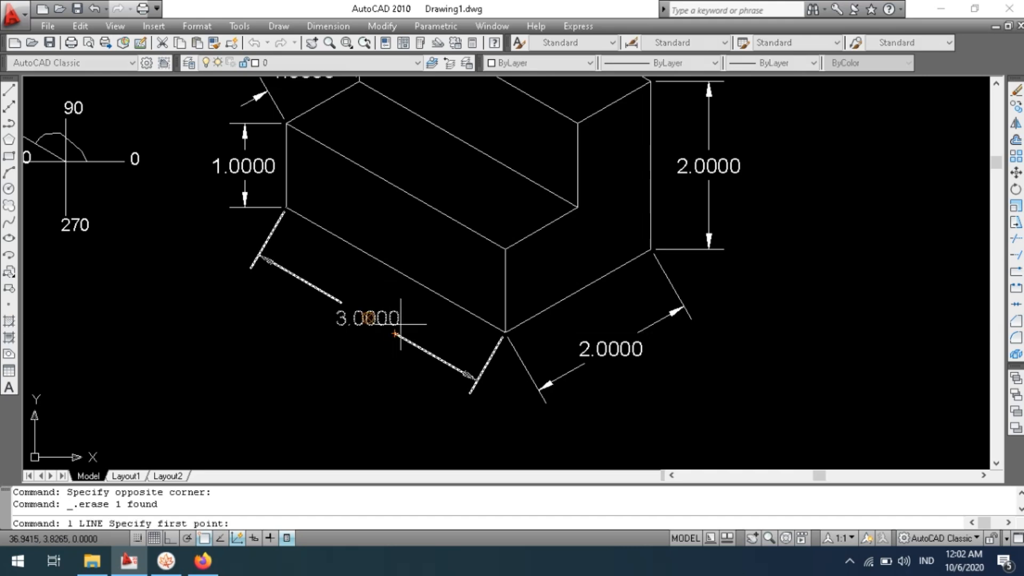
click(505, 333)
key(F8)
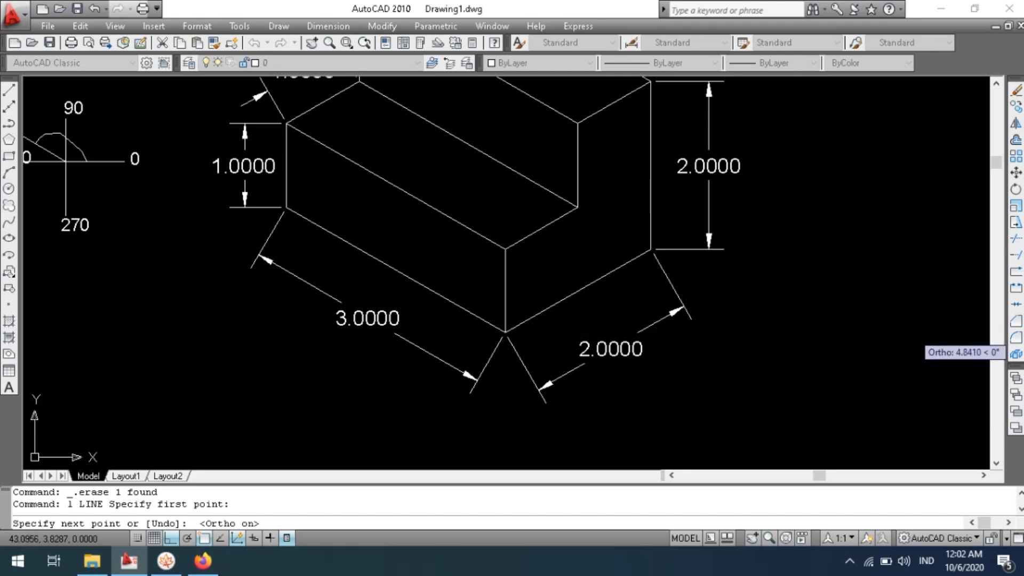
click(913, 332)
key(Return)
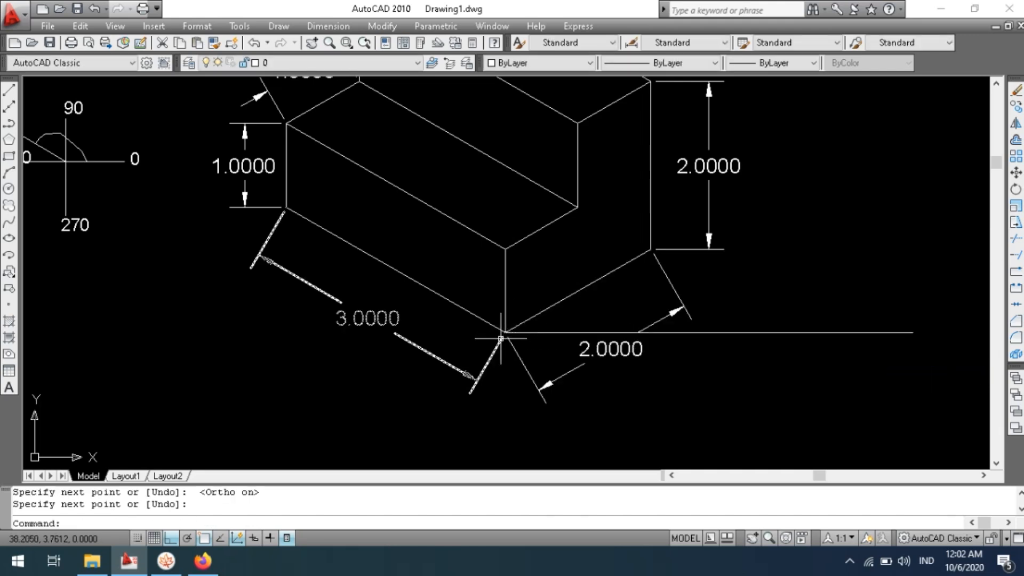
Draw a horizontal line to the left from the block's lowest corner, ending past the block's left-hand side.
key(Return)
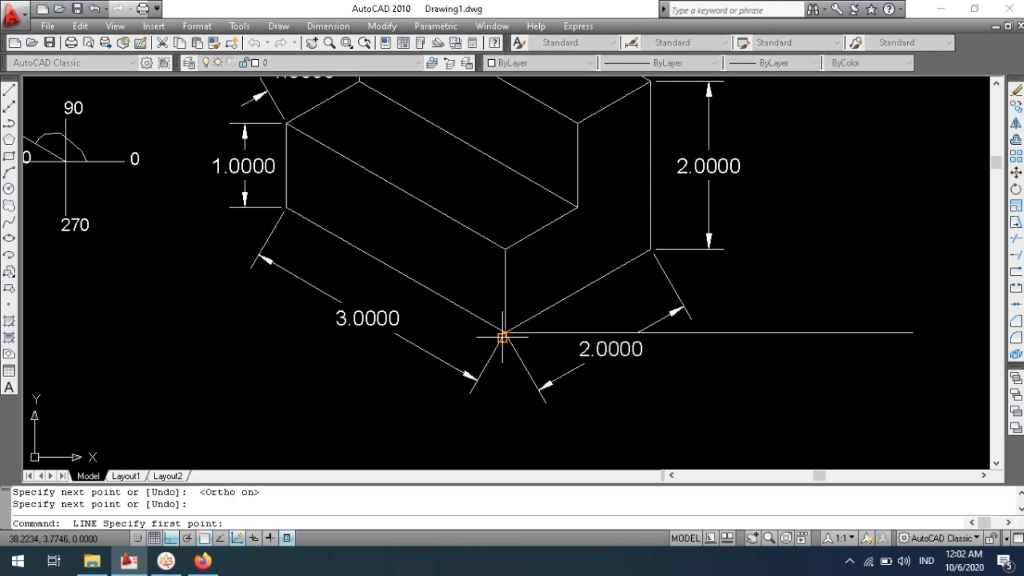
scroll(497, 335, up, 3)
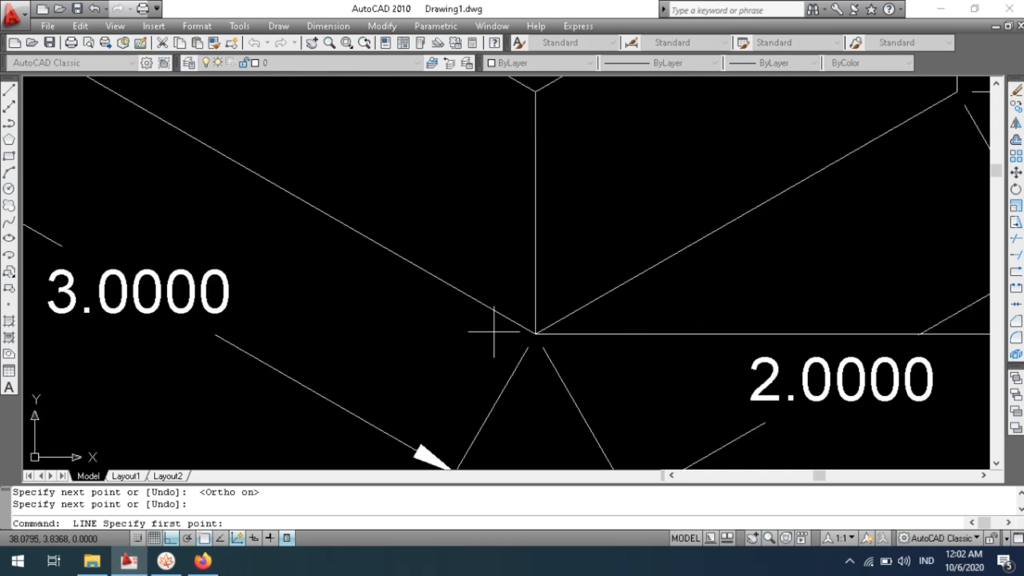
click(536, 335)
scroll(720, 344, down, 5)
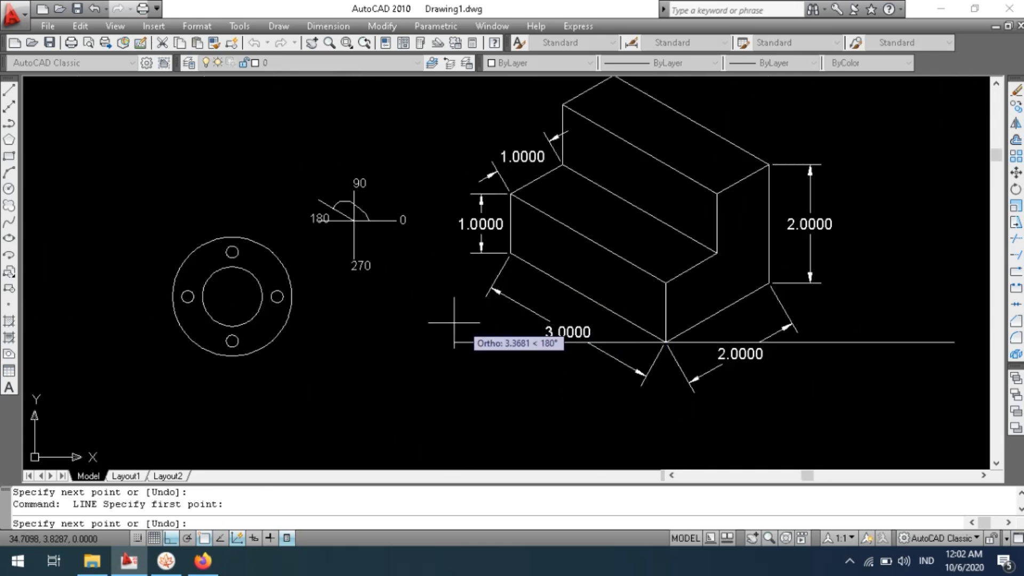
click(405, 336)
key(Escape)
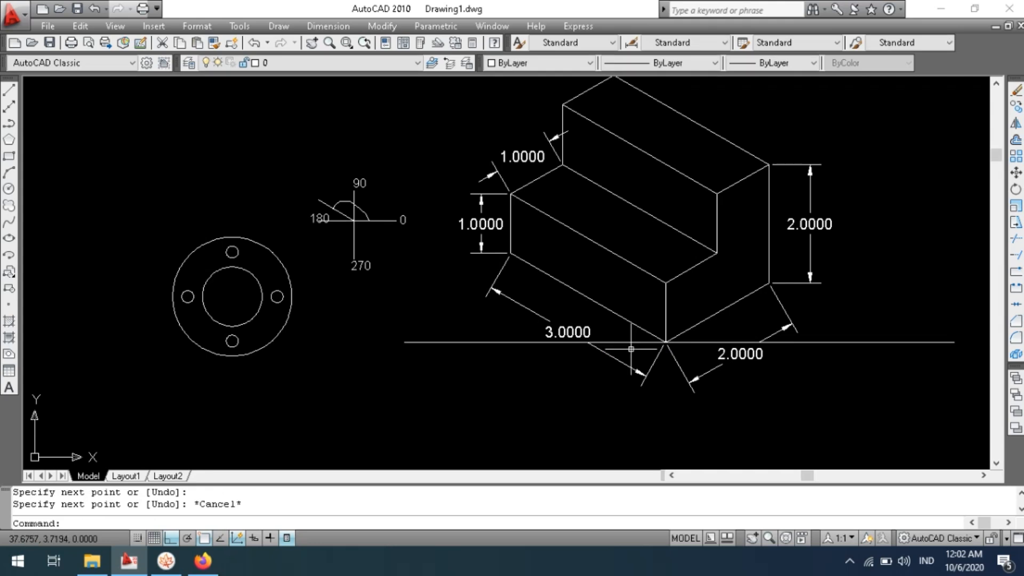
Add an angular dimension between the block's lower-left edge and the horizontal line extending left from its lowest corner.
scroll(631, 349, up, 5)
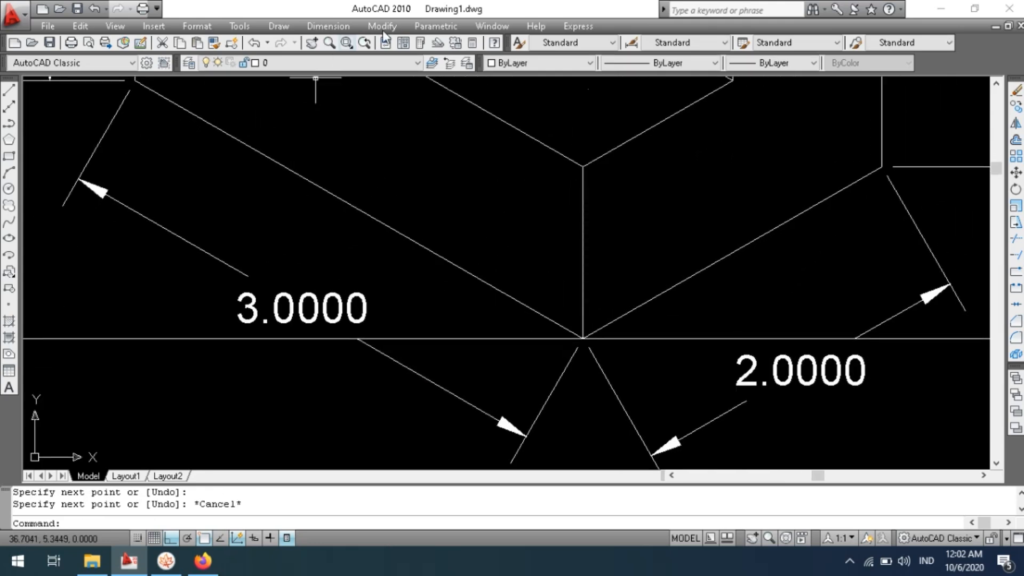
click(461, 338)
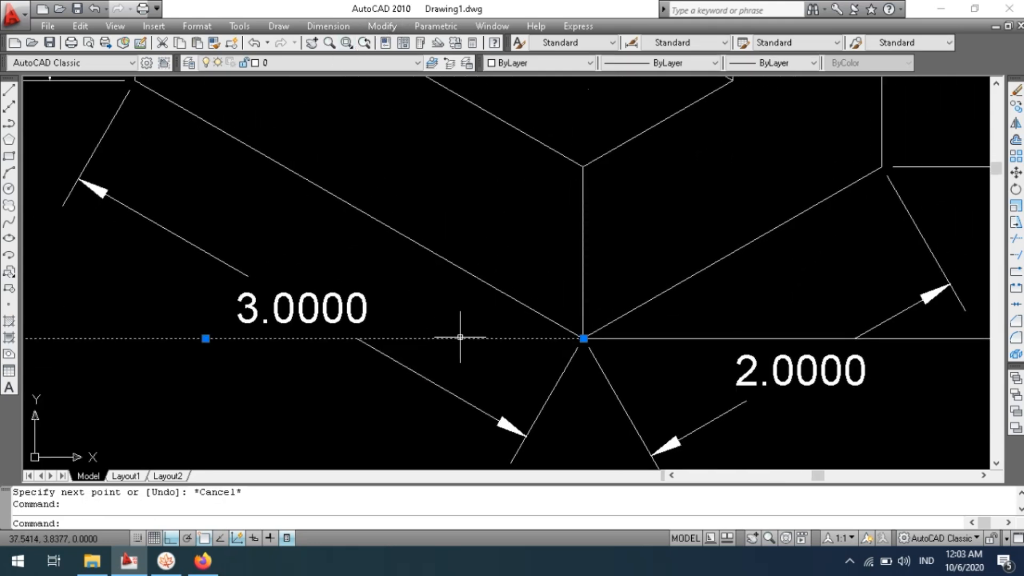
key(Escape)
click(660, 339)
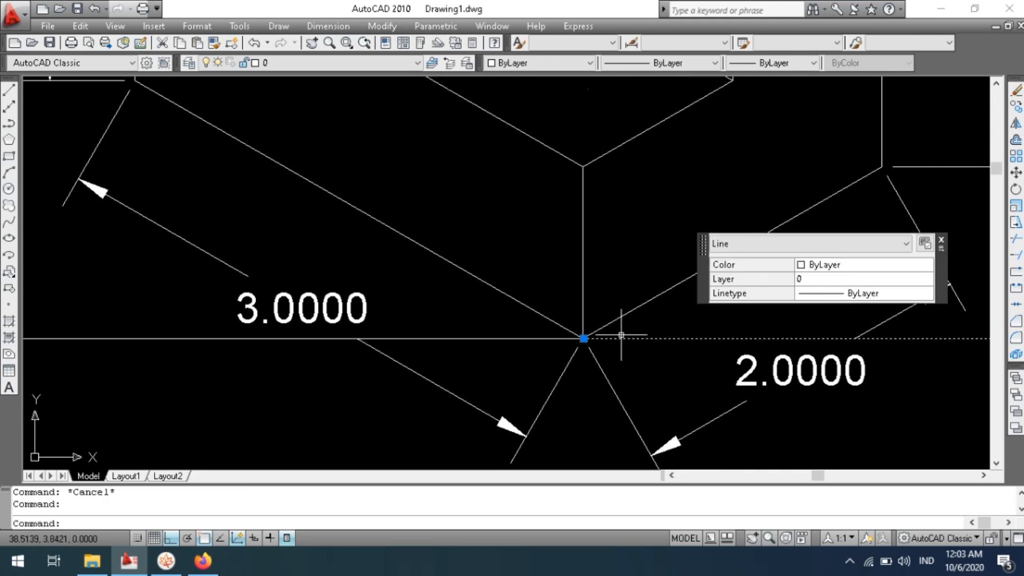
key(Escape)
click(345, 27)
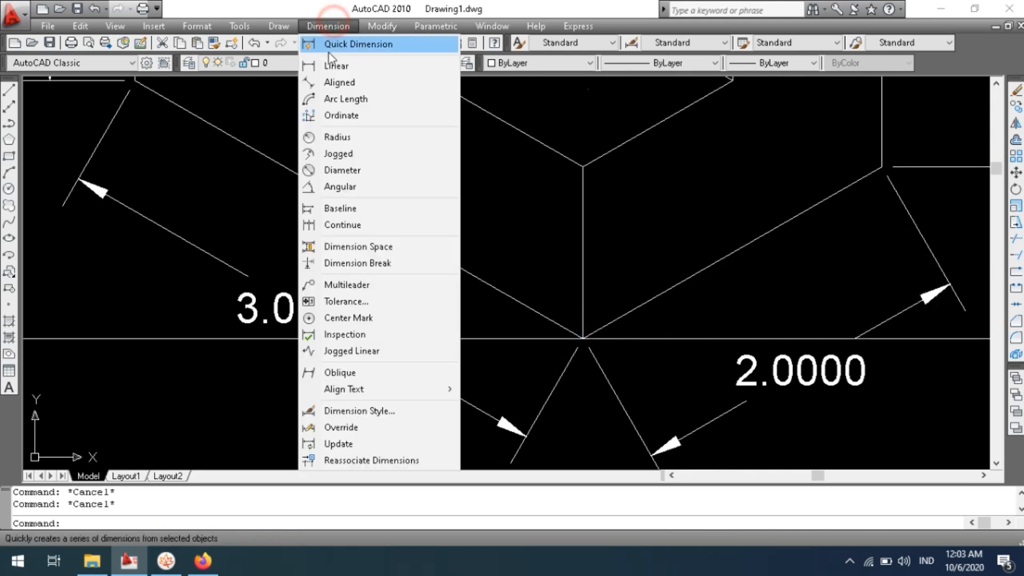
click(354, 188)
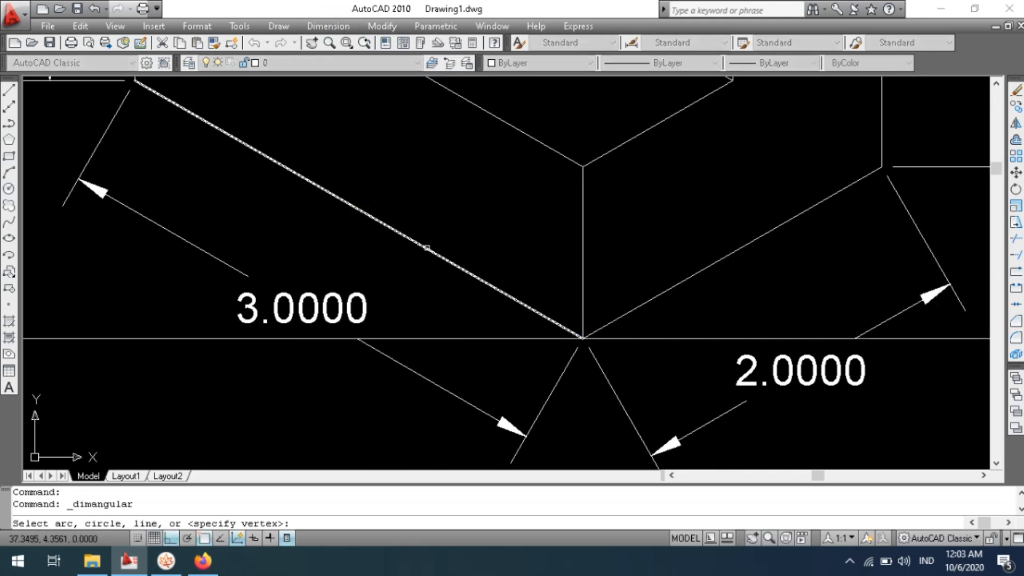
click(413, 225)
click(439, 339)
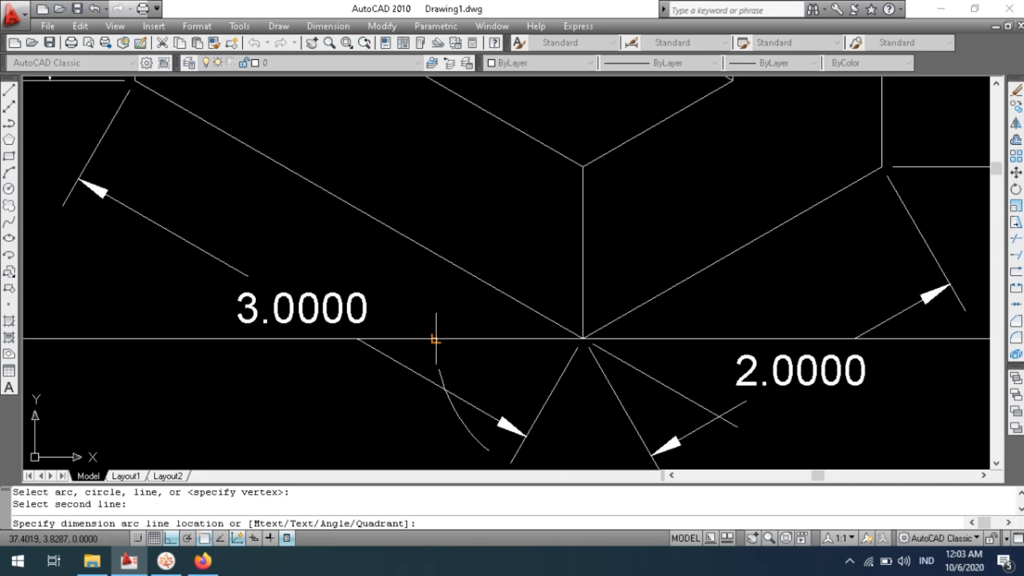
click(403, 302)
Add an angular dimension between the block's lower-right edge and the horizontal line extending right from its lowest corner.
key(Return)
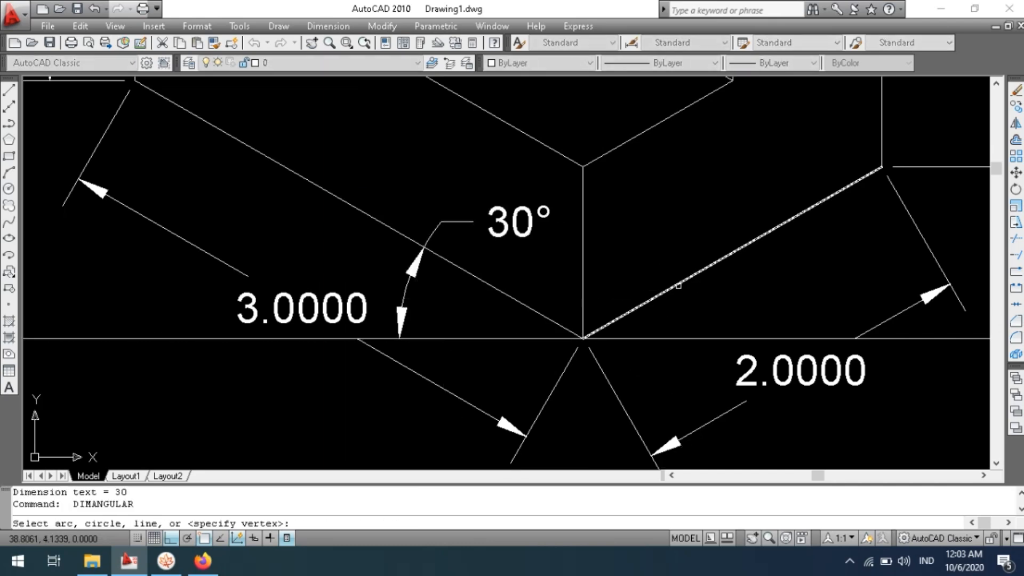
click(661, 293)
click(699, 336)
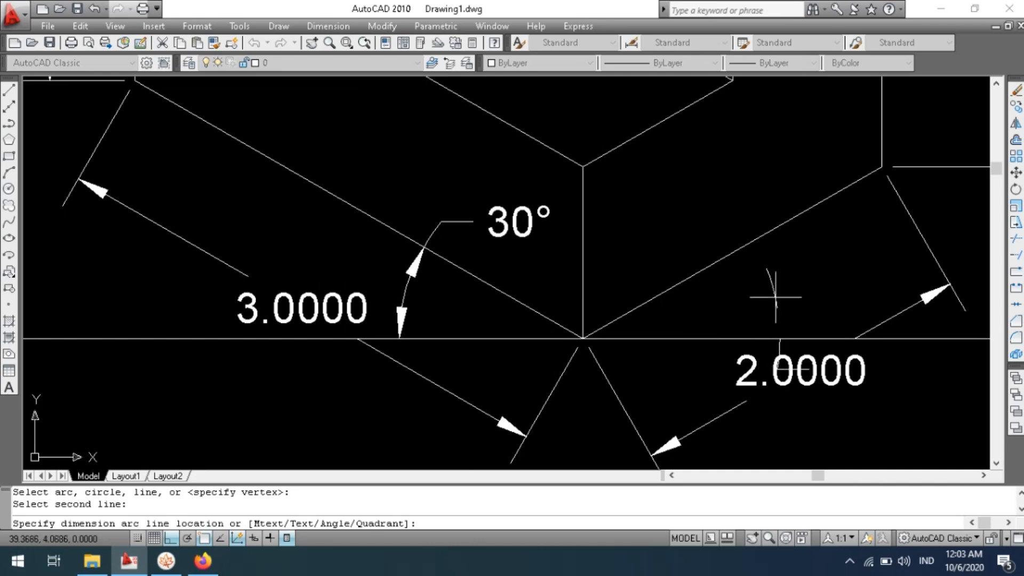
click(855, 254)
scroll(451, 411, down, 5)
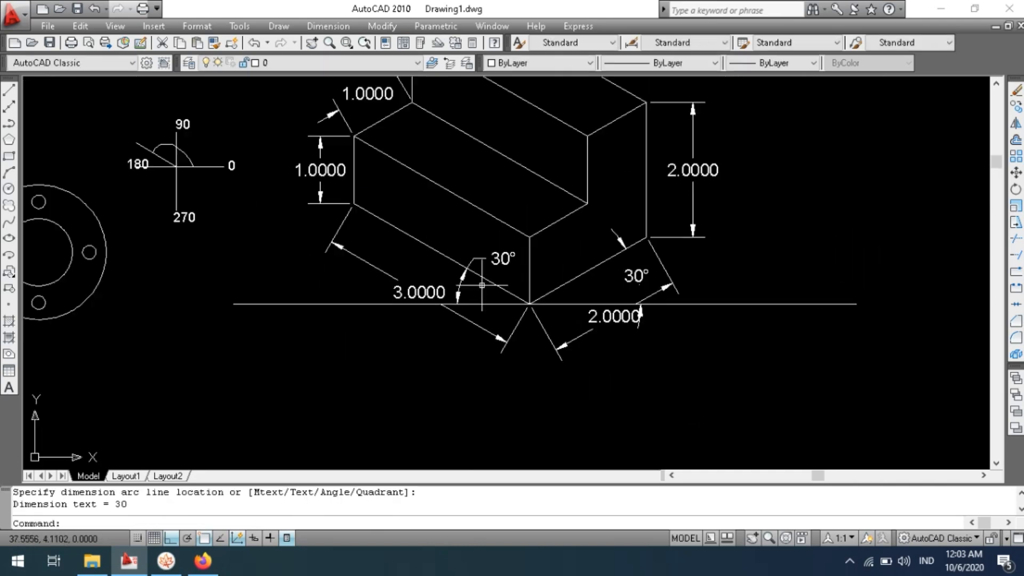
scroll(461, 243, up, 2)
middle_drag(465, 231, 471, 260)
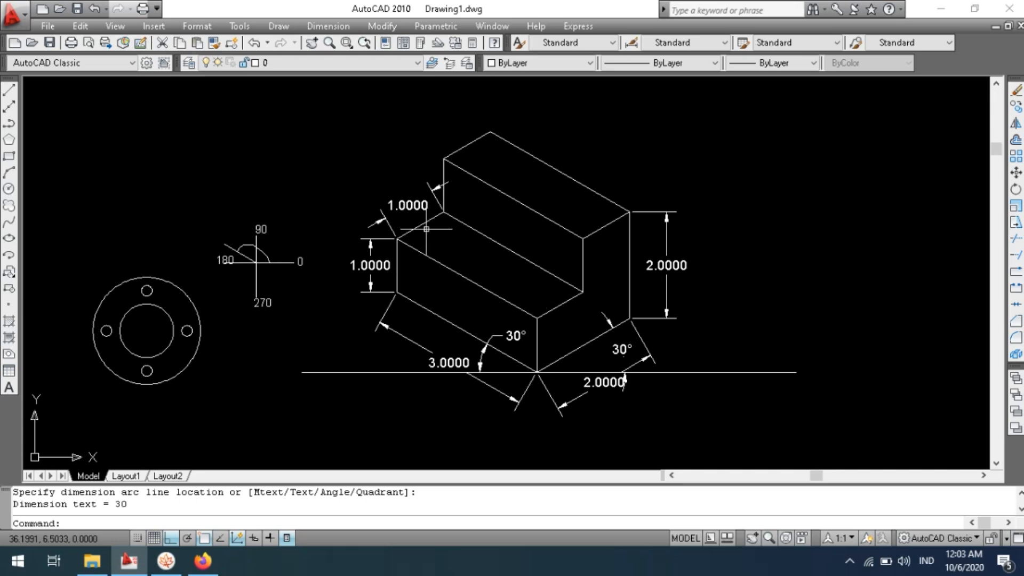
Switch to MindMaple and examine the Latihan 3 drawing of a circle with four arc petals.
key(alt+Tab)
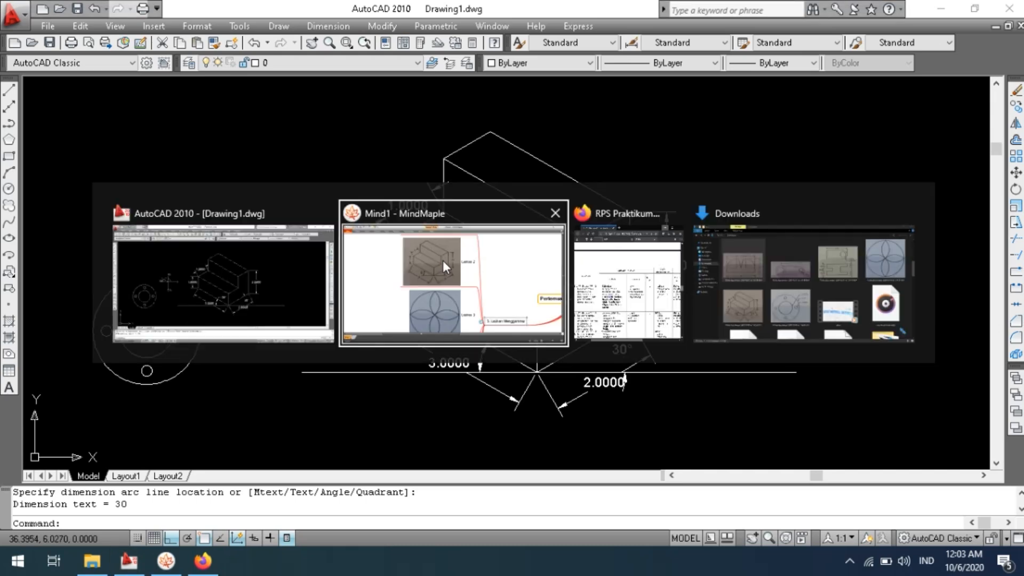
scroll(430, 205, down, 3)
scroll(431, 216, down, 2)
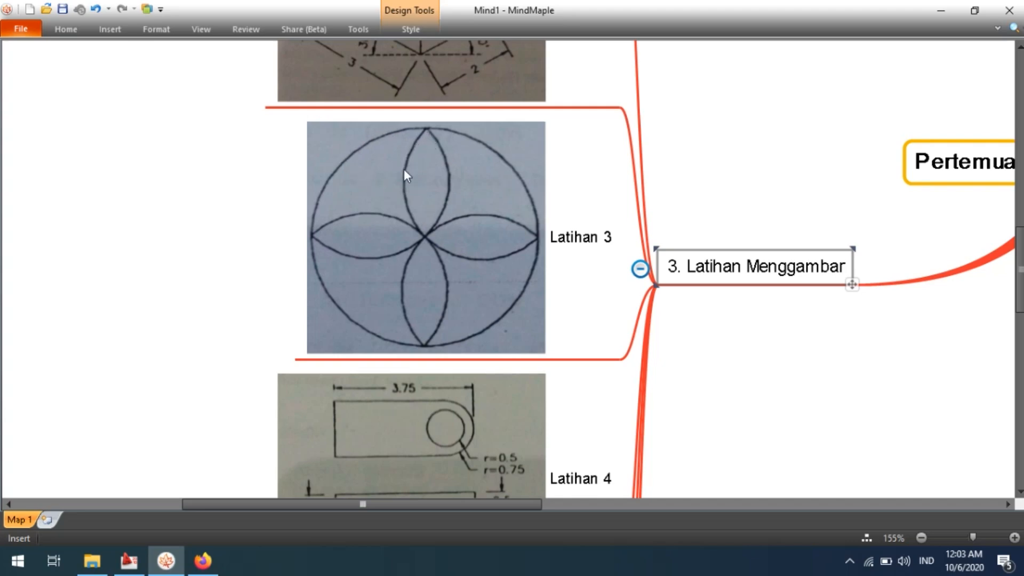
click(129, 559)
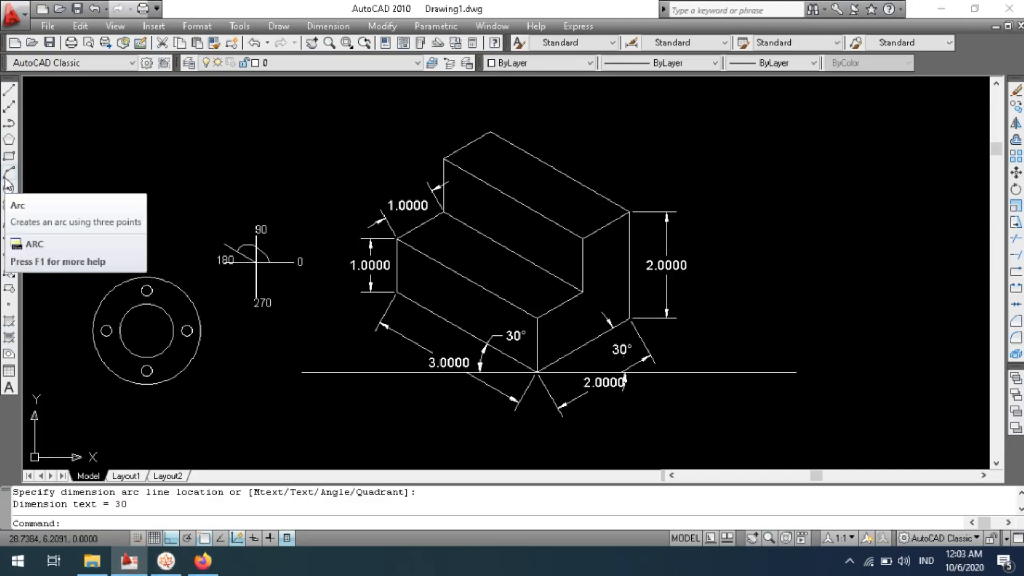
key(alt+Tab)
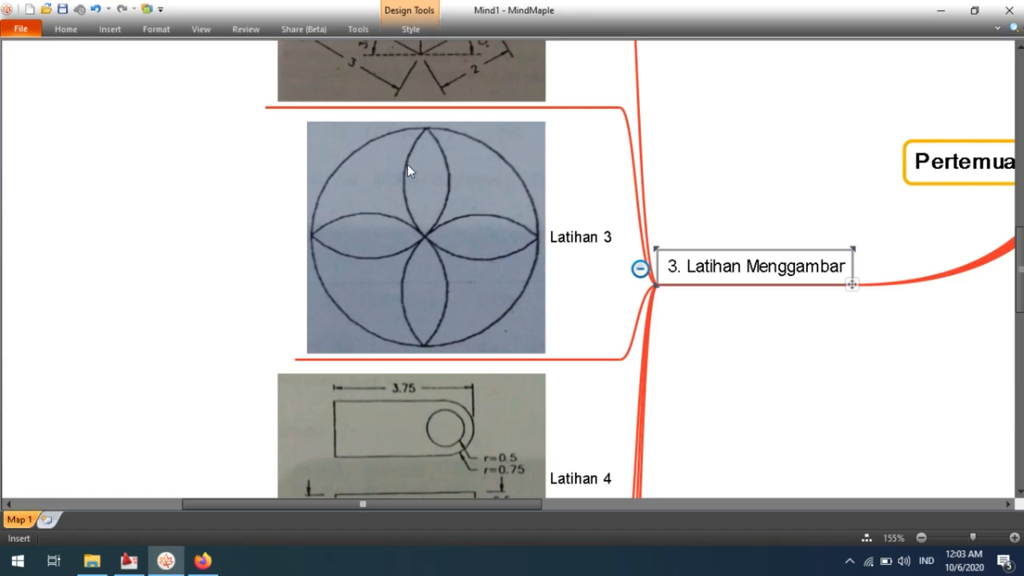
key(alt+Tab)
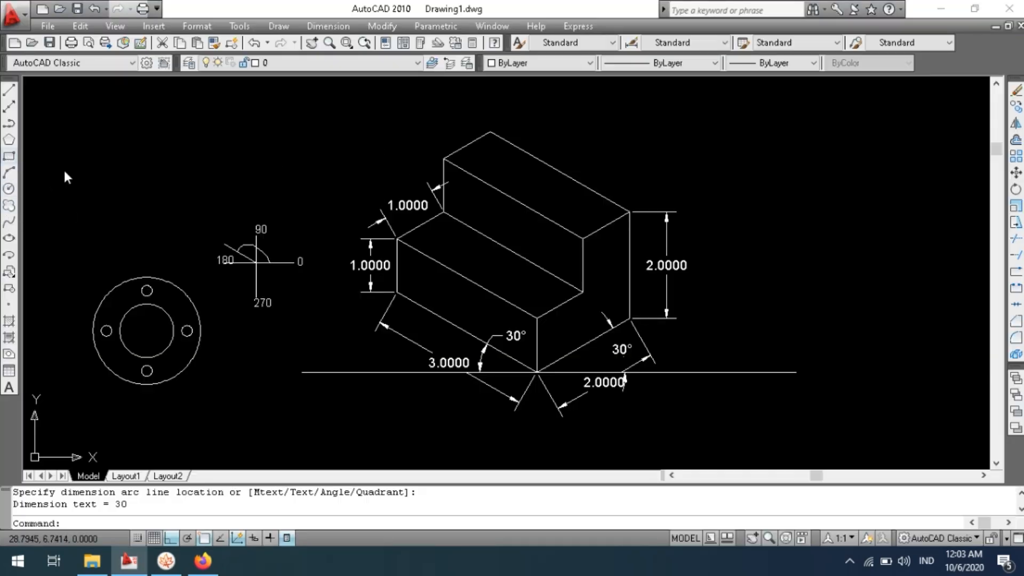
key(alt+Tab)
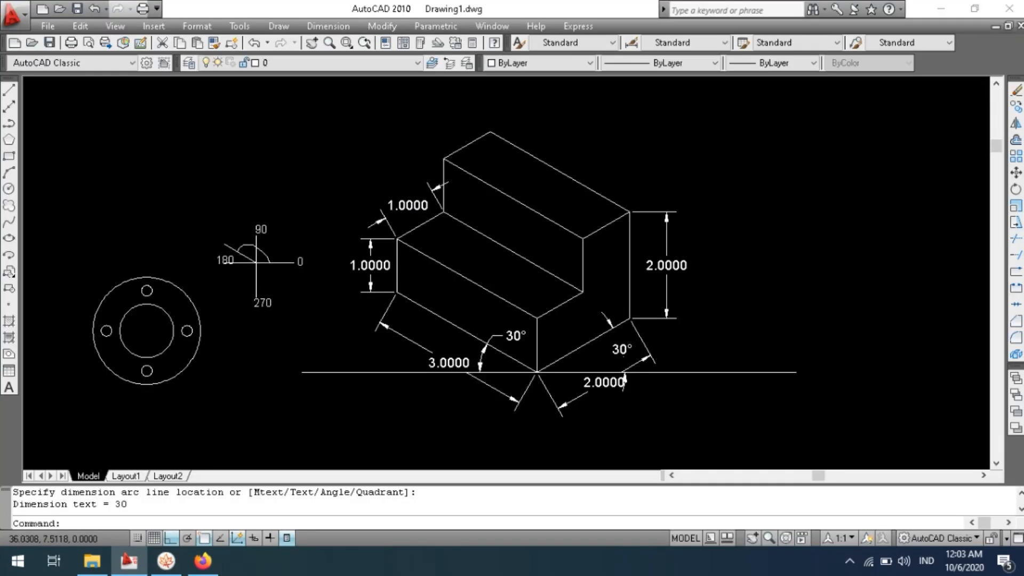
Draw a circle with a radius of about 1.67 units in the empty area to the right of the dimensioned block.
scroll(393, 339, down, 2)
middle_drag(594, 341, 466, 218)
middle_drag(576, 208, 424, 257)
scroll(504, 191, up, 3)
middle_drag(451, 206, 437, 224)
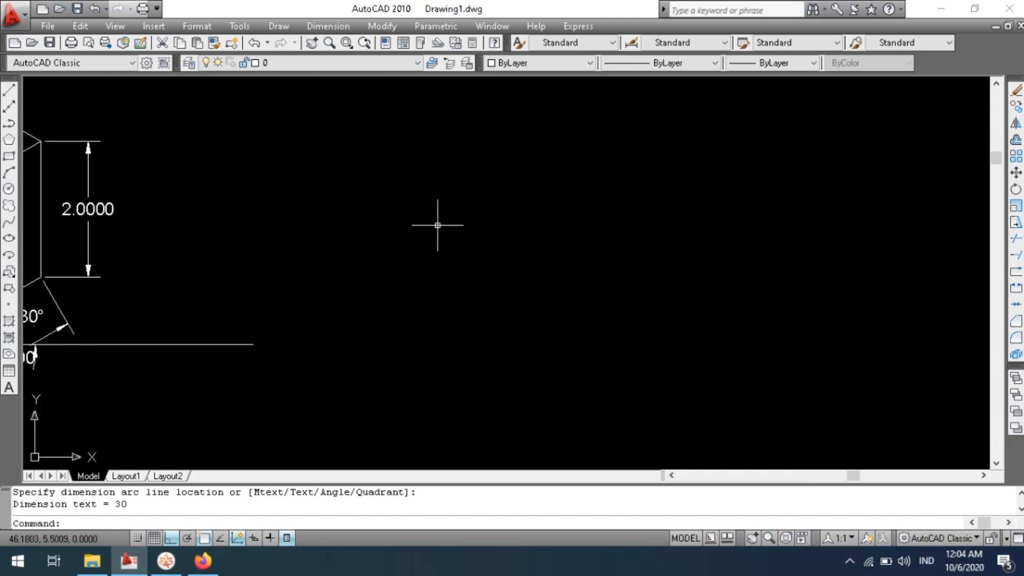
click(8, 187)
click(528, 223)
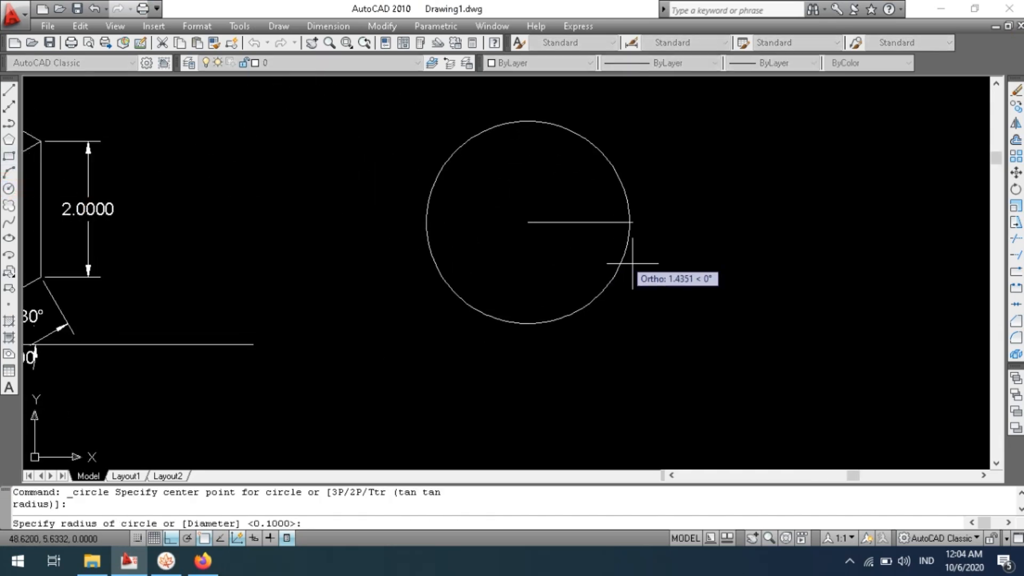
click(636, 261)
Draw a three-point arc from the circle's center, bulging upward, to the circle's right-hand quadrant, following the Latihan 3 reference.
key(alt+Tab)
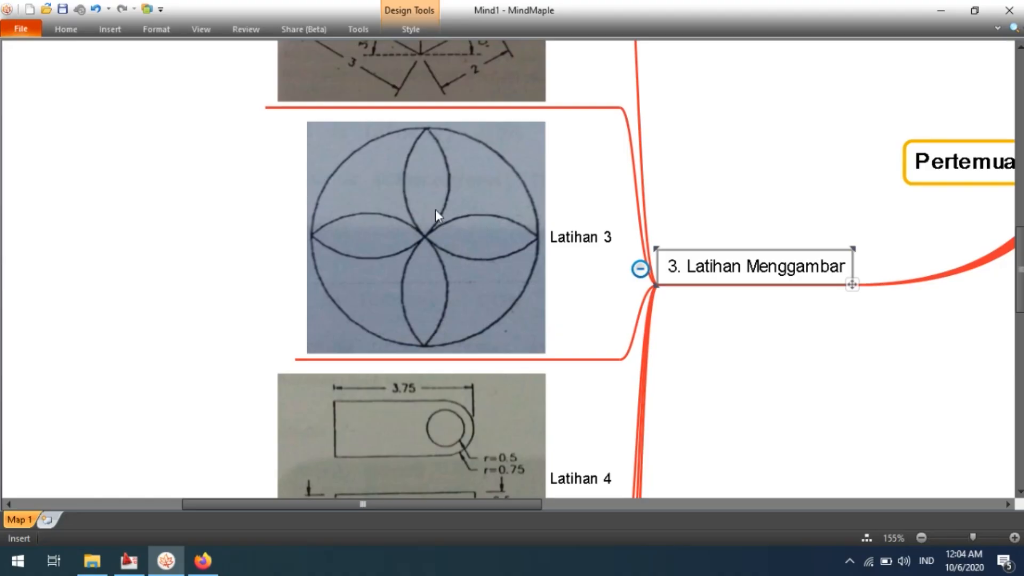
key(alt+Tab)
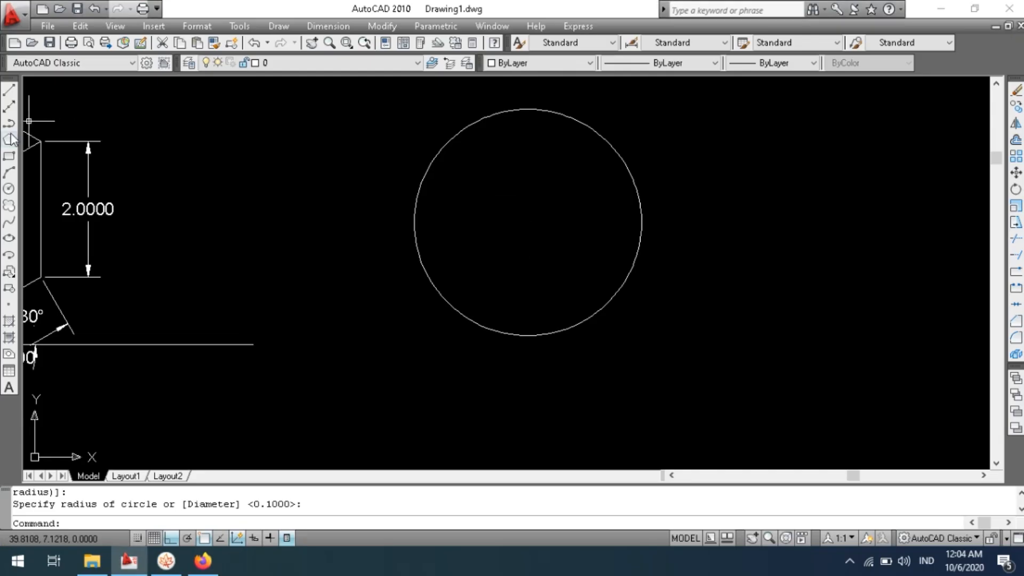
click(11, 174)
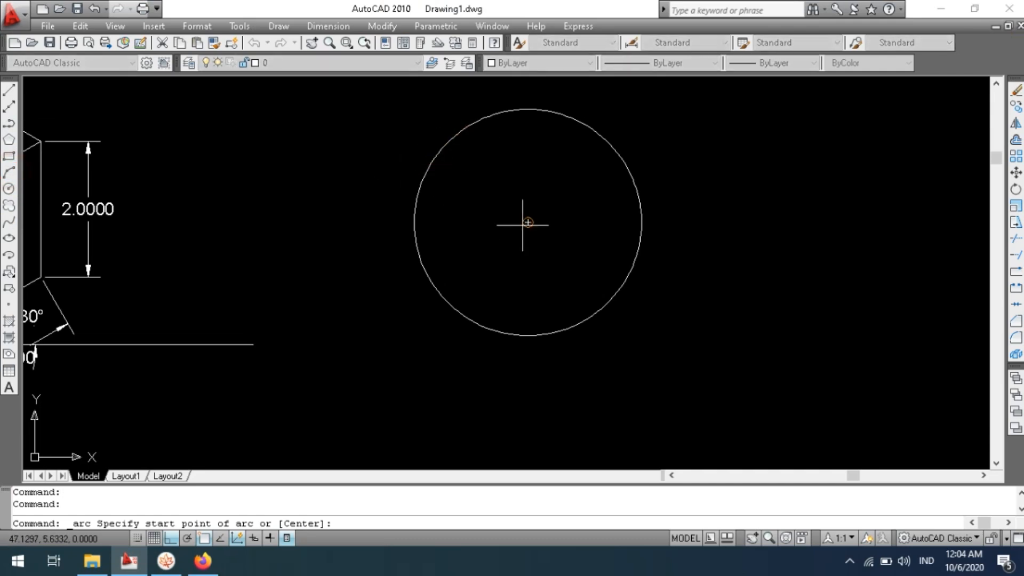
click(528, 223)
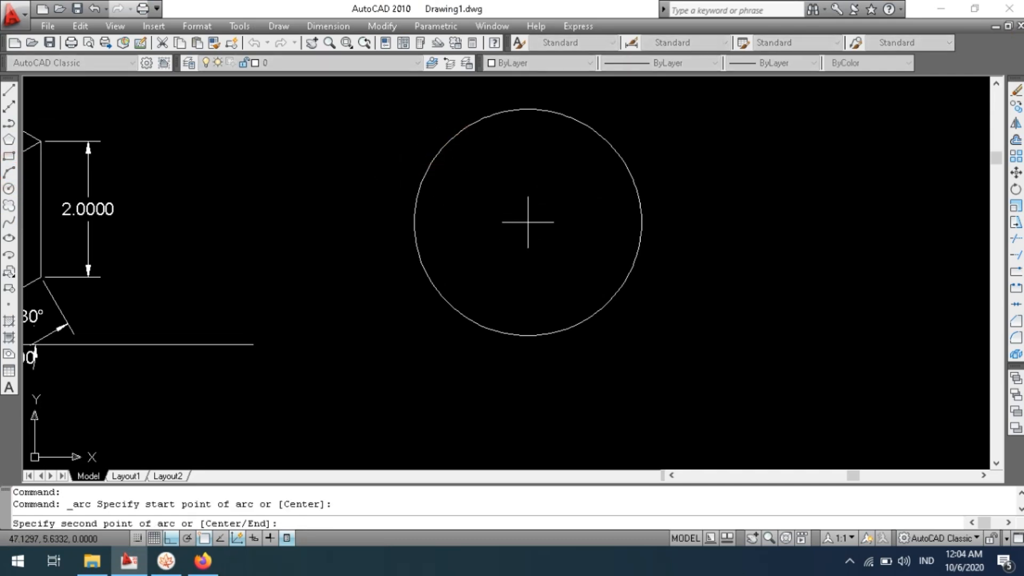
click(579, 189)
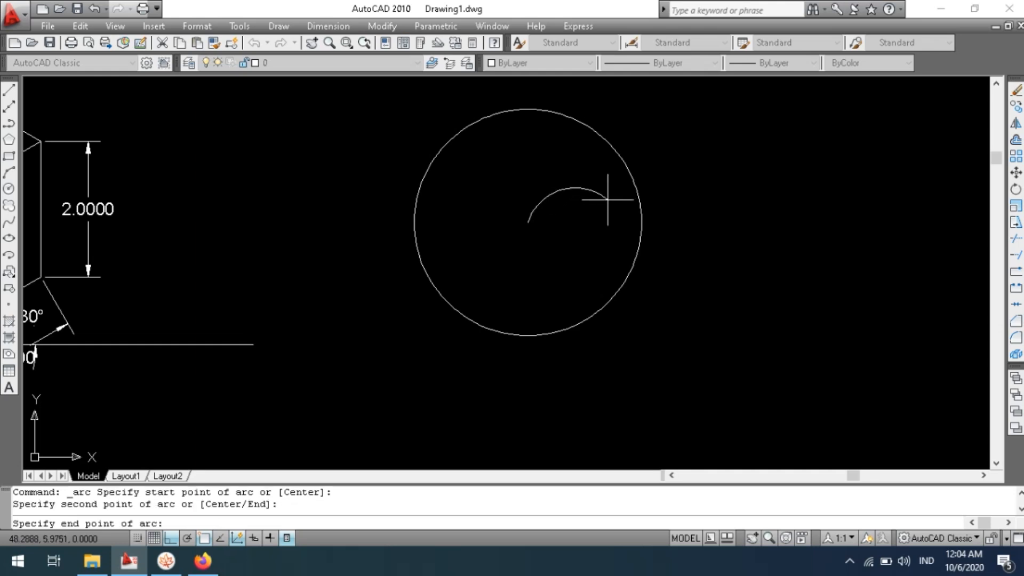
click(642, 223)
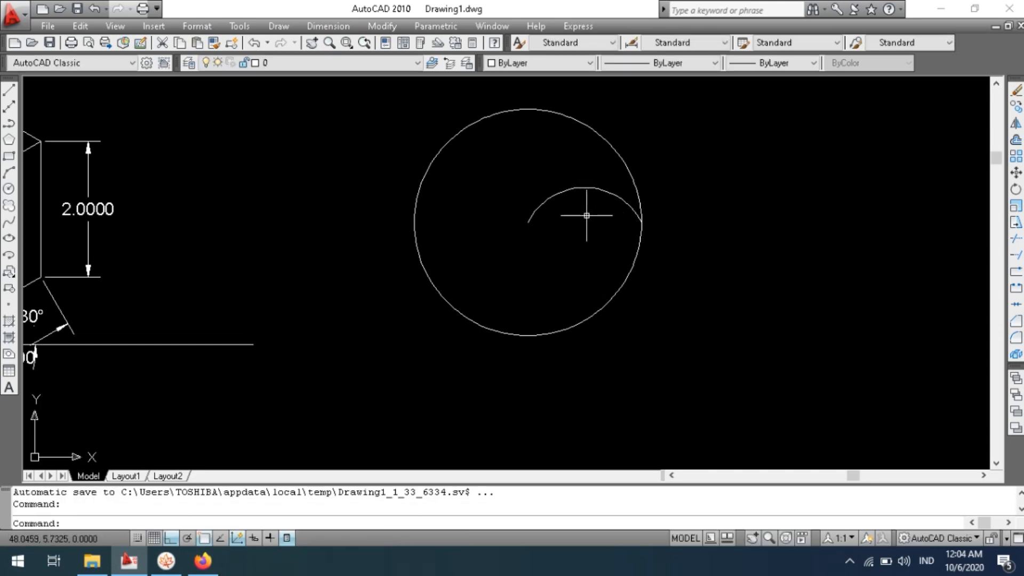
Mirror the arc across the horizontal line from the circle's center to its right-hand quadrant, keeping the original arc.
key(alt+Tab)
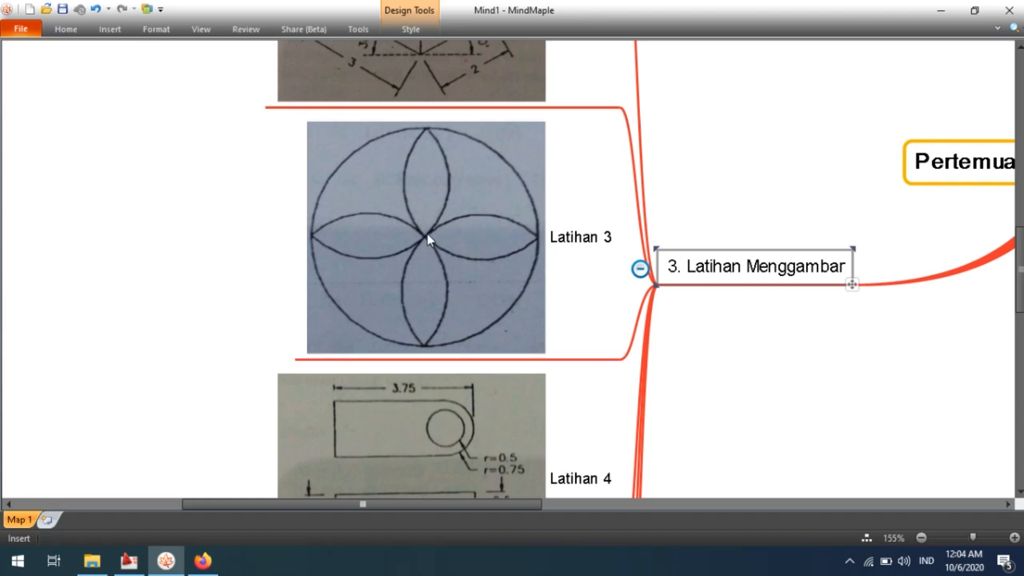
key(alt+Tab)
scroll(597, 216, up, 3)
middle_drag(511, 245, 490, 268)
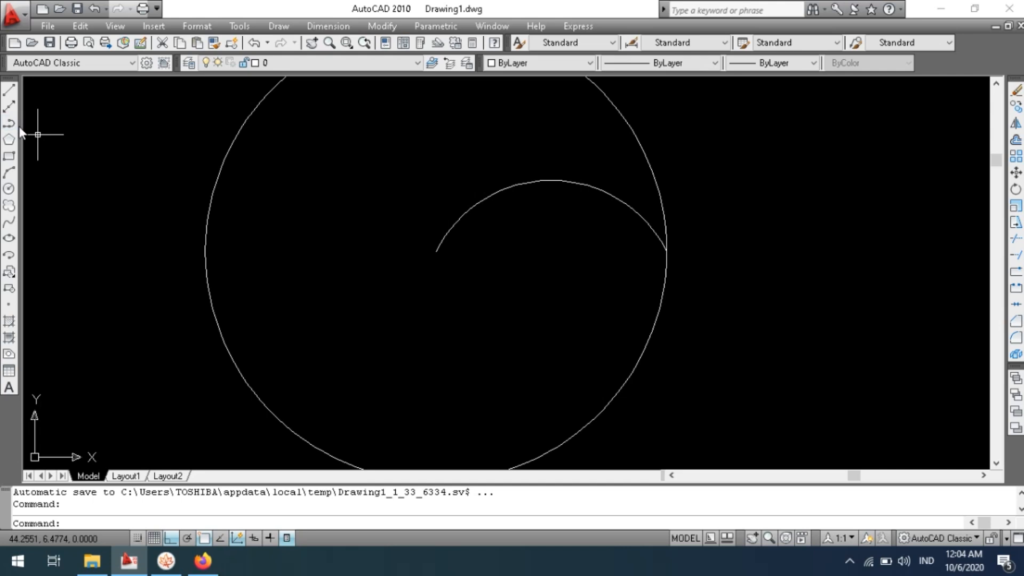
click(511, 199)
click(494, 183)
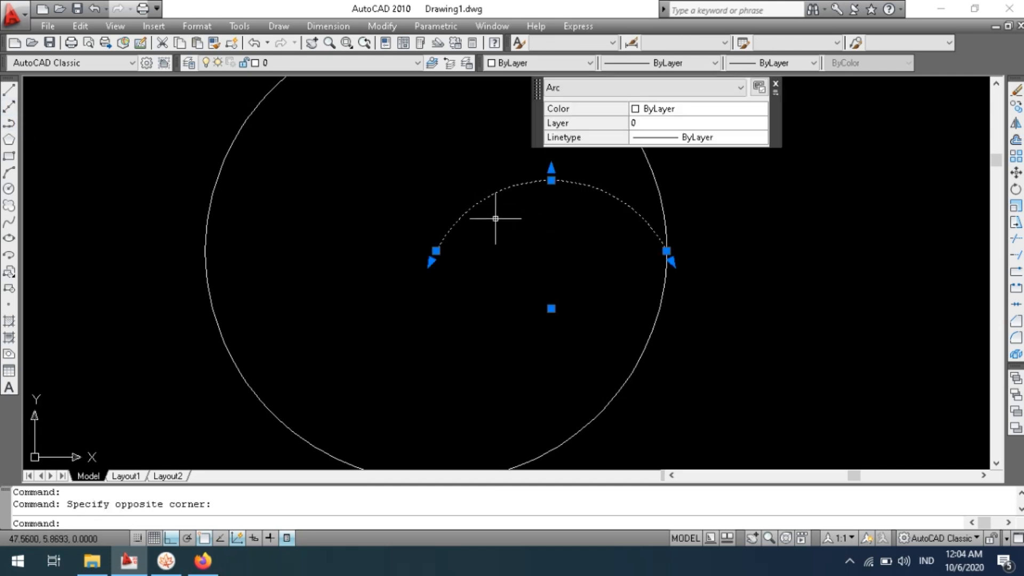
click(1017, 125)
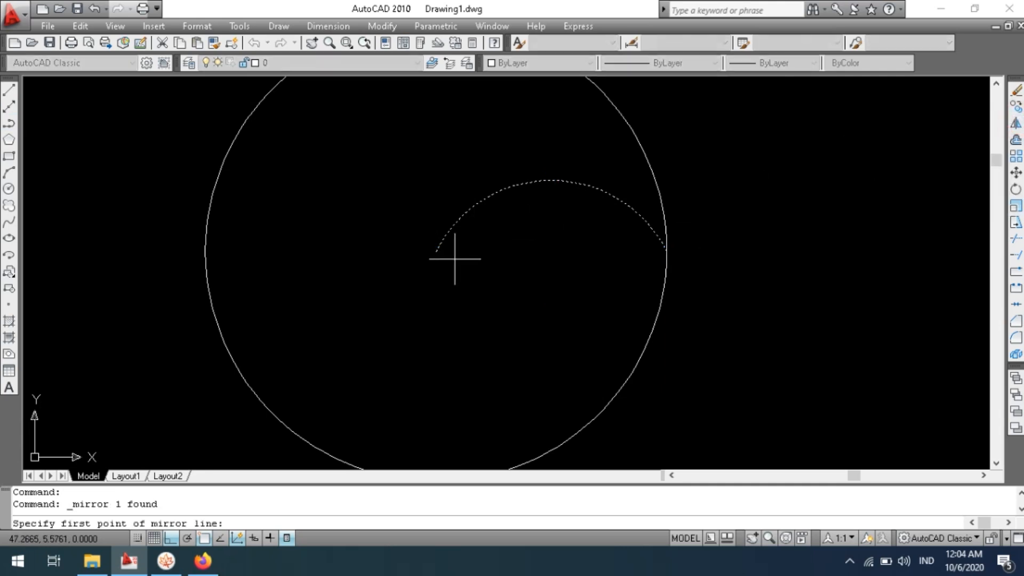
click(436, 251)
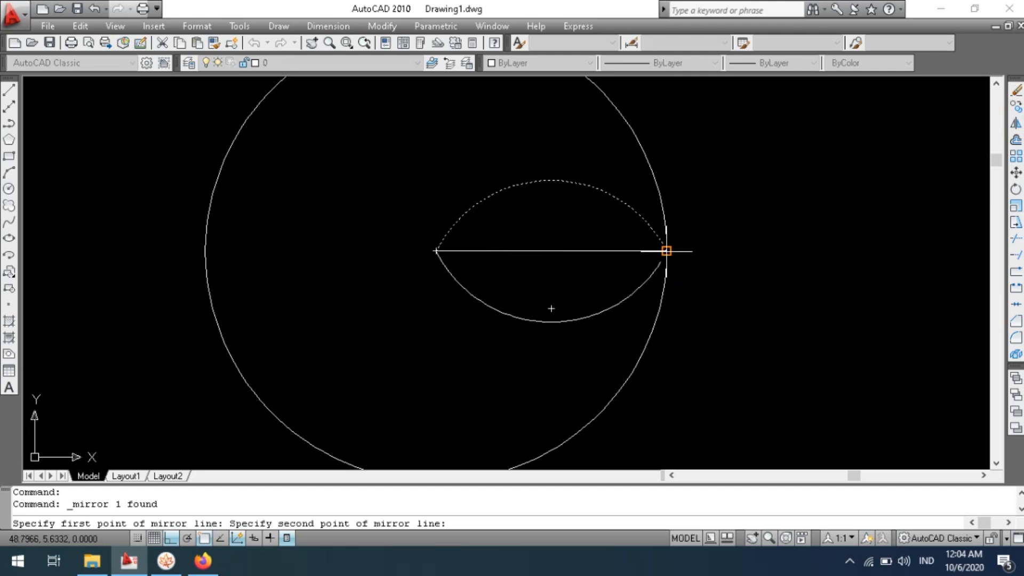
click(666, 251)
key(Return)
scroll(648, 282, down, 2)
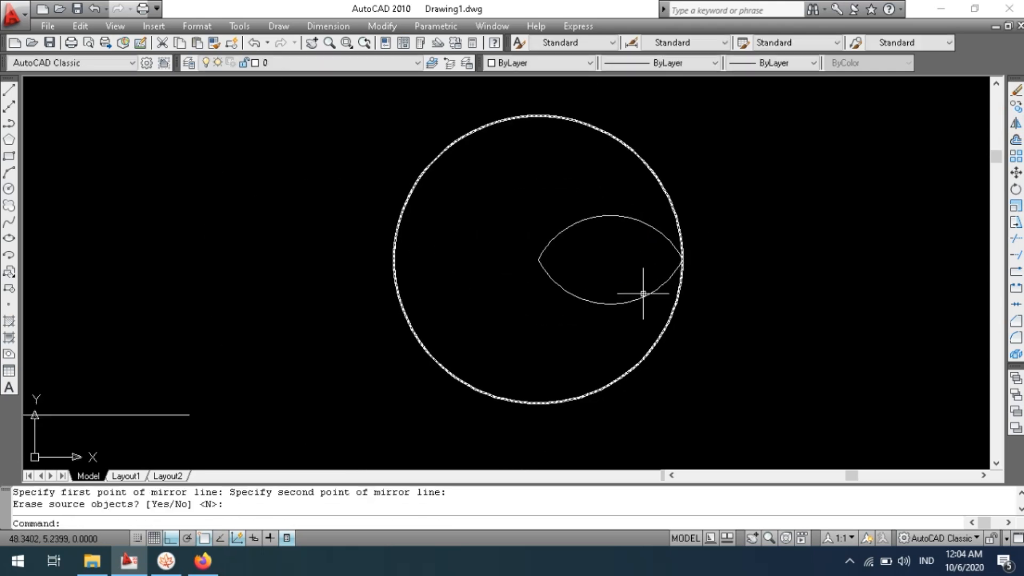
Copy the two-arc petal three times with Ortho on: to the right, to the left and below the circle.
click(595, 312)
click(547, 212)
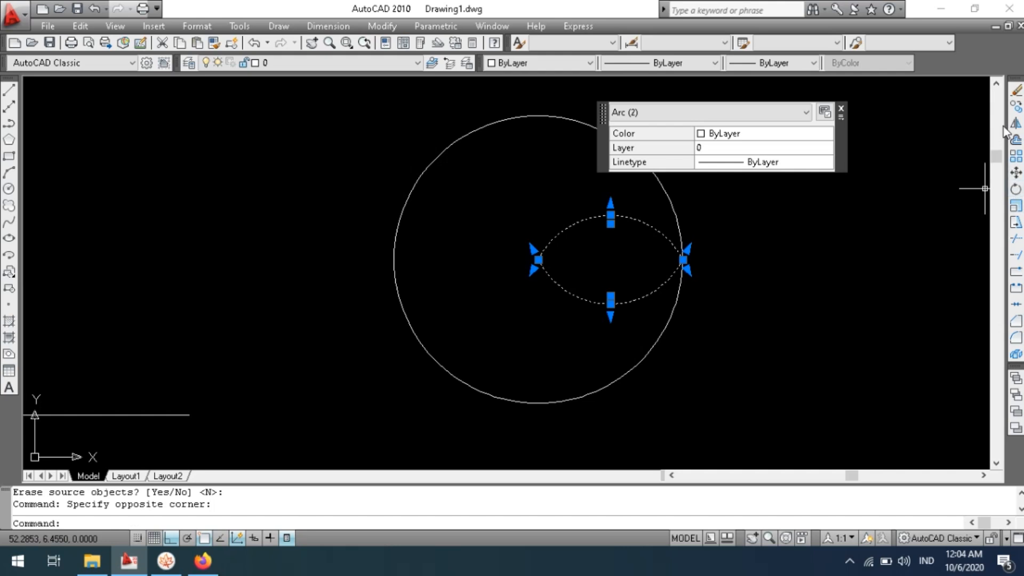
click(1016, 108)
click(539, 260)
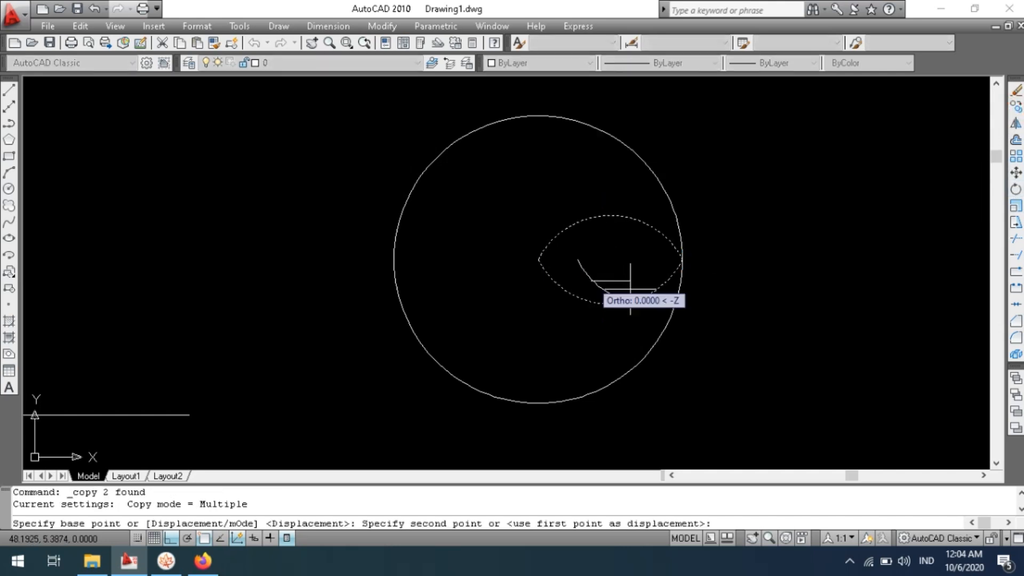
click(819, 315)
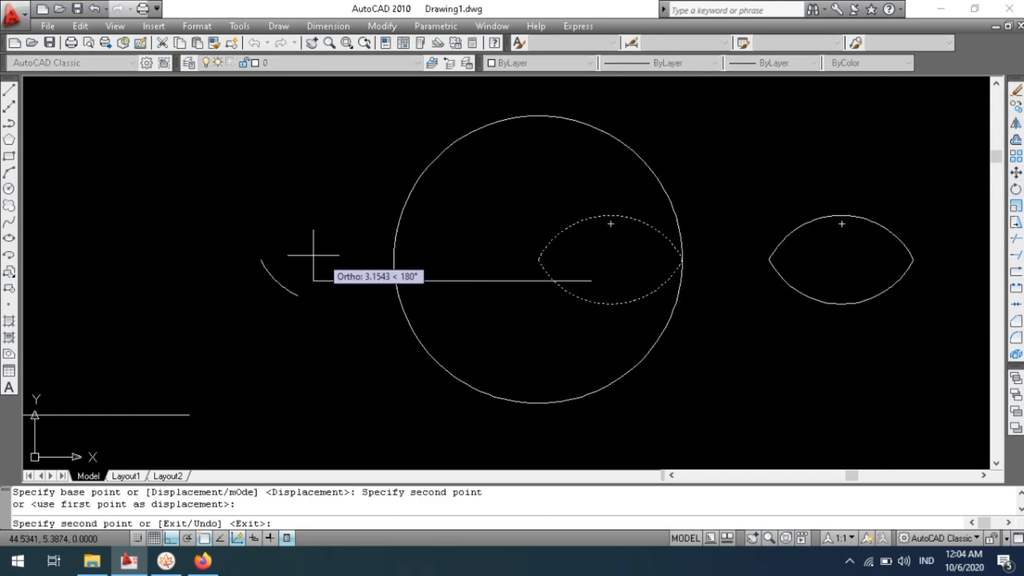
click(269, 246)
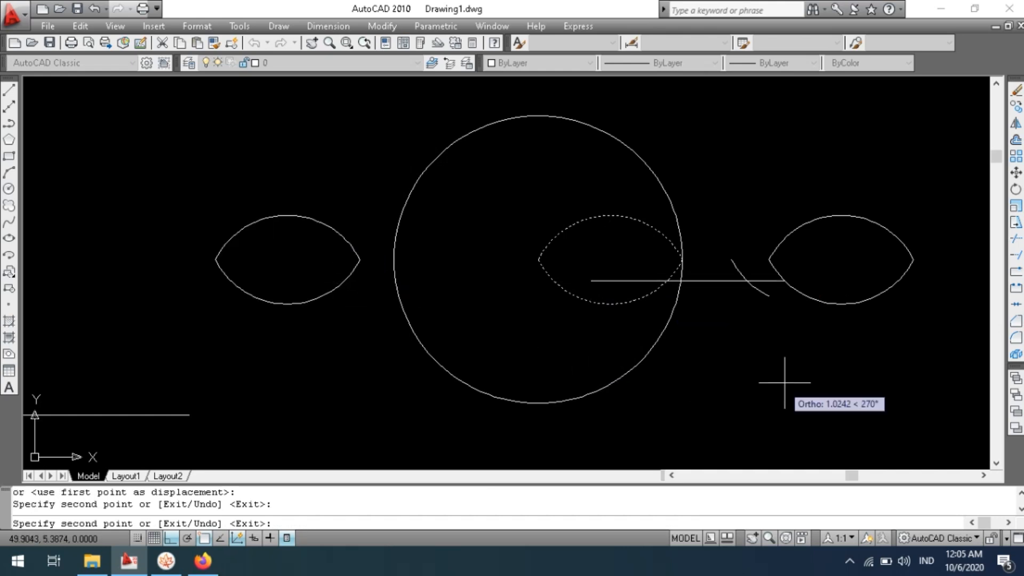
middle_drag(733, 288, 716, 185)
click(659, 376)
middle_drag(674, 358, 686, 430)
key(Escape)
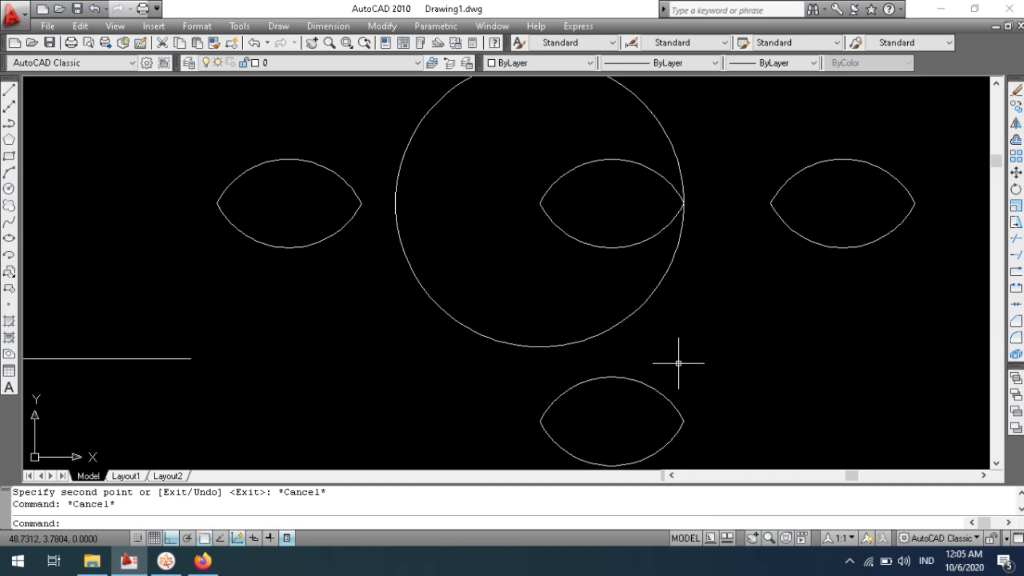
key(alt+Tab)
click(392, 315)
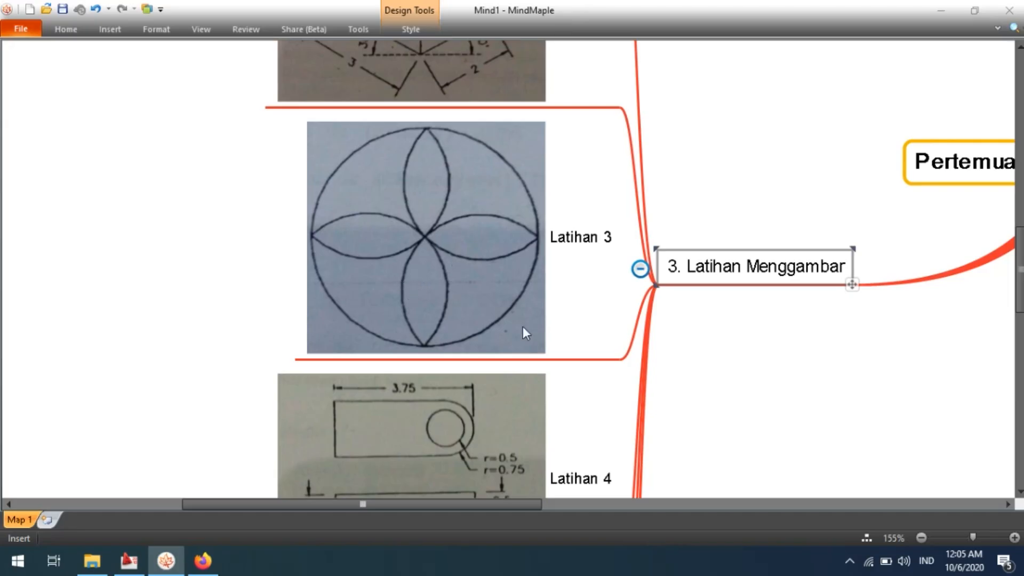
key(alt+Tab)
click(875, 277)
click(793, 161)
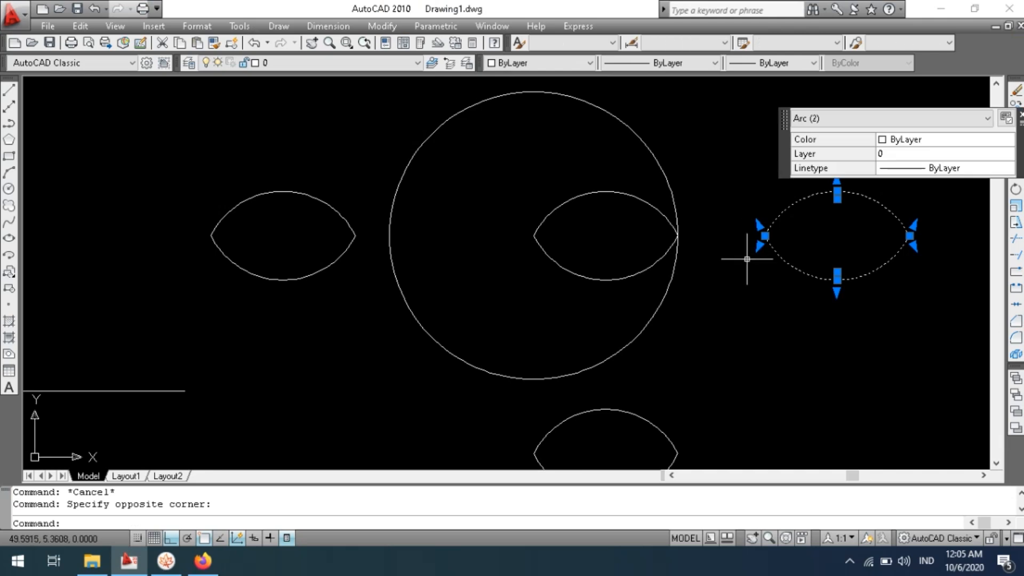
text(mi)
key(Return)
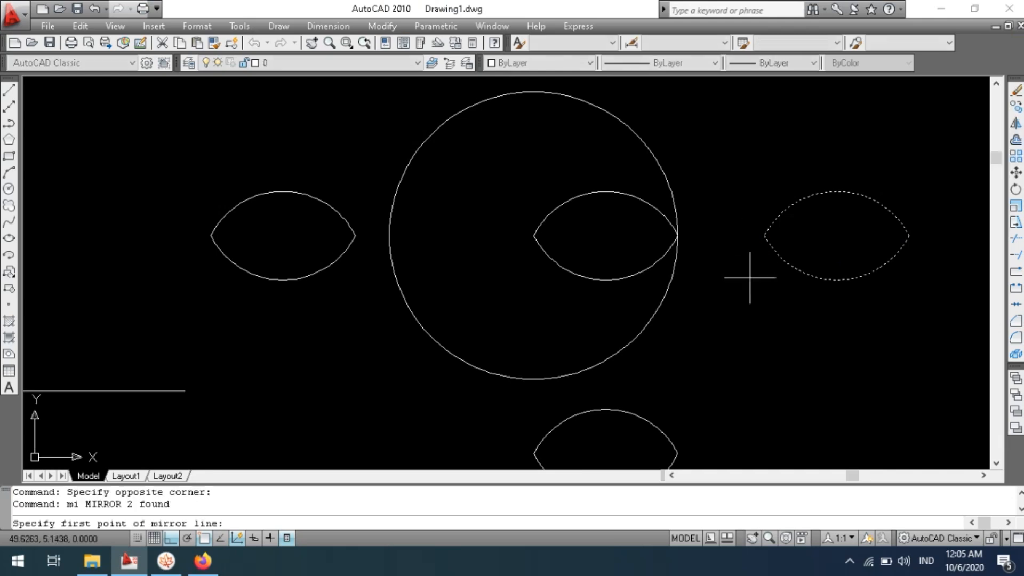
key(Escape)
key(Escape)
Rotate the petal copy to the right of the circle by 270° with Ortho on, so it stands upright.
click(830, 308)
click(795, 191)
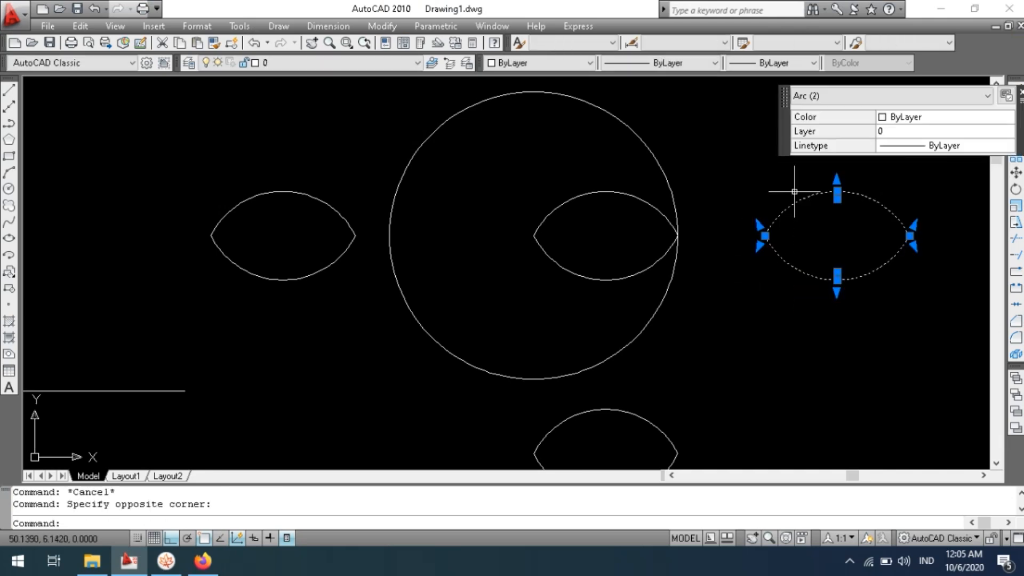
text(ro)
key(Return)
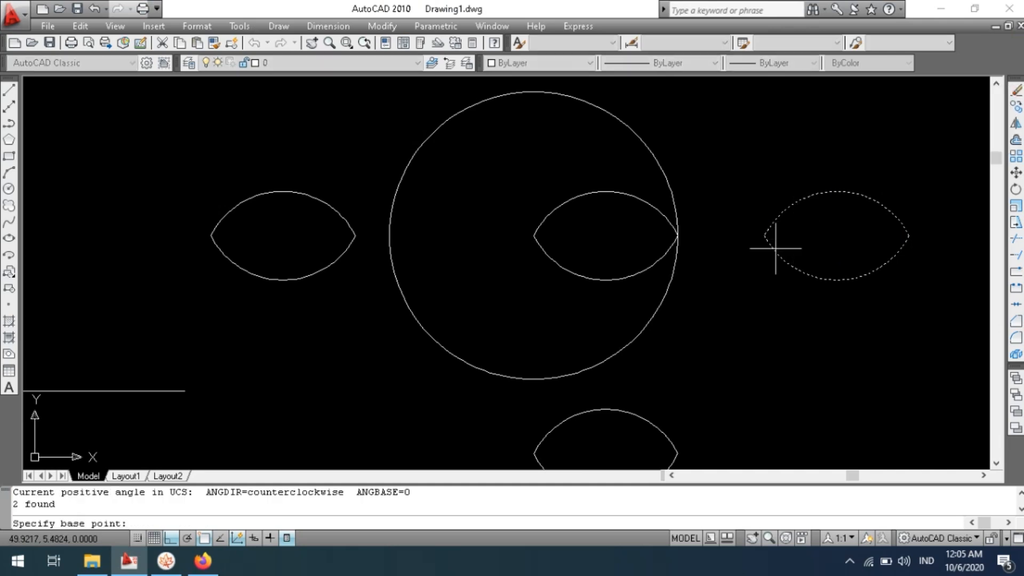
click(748, 262)
click(742, 332)
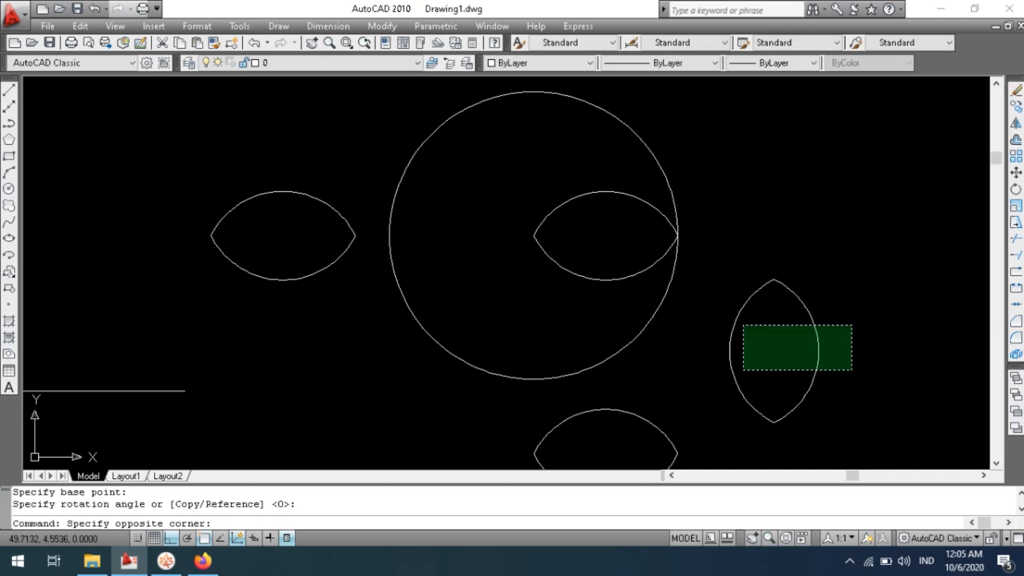
Move the upright petal into the circle, placing its lower tip on the circle's center.
click(850, 366)
click(722, 309)
text(m)
key(Return)
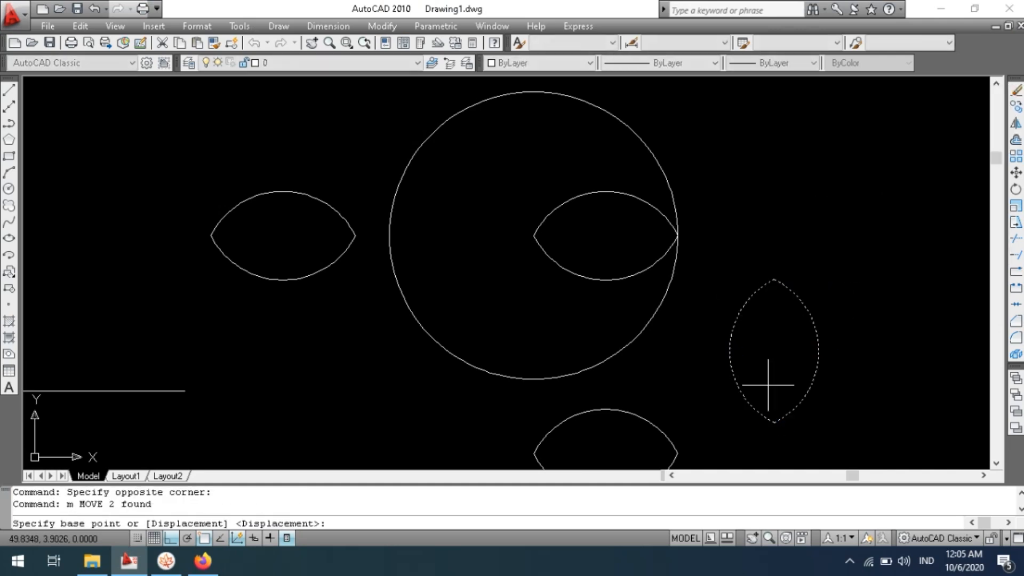
click(774, 423)
click(534, 236)
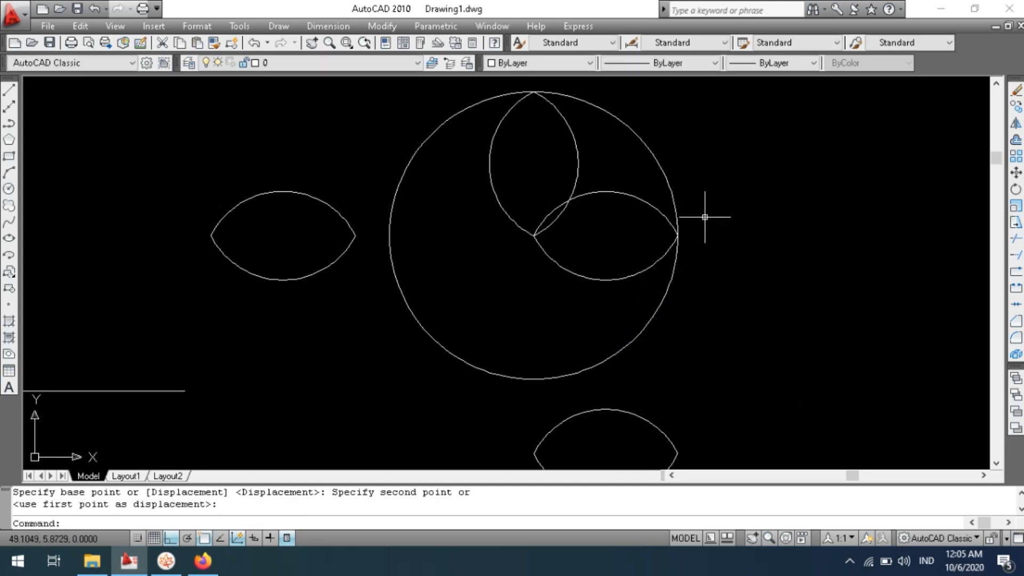
Move the petal copy below the circle so its right-hand tip sits on the circle's center.
scroll(682, 240, down, 2)
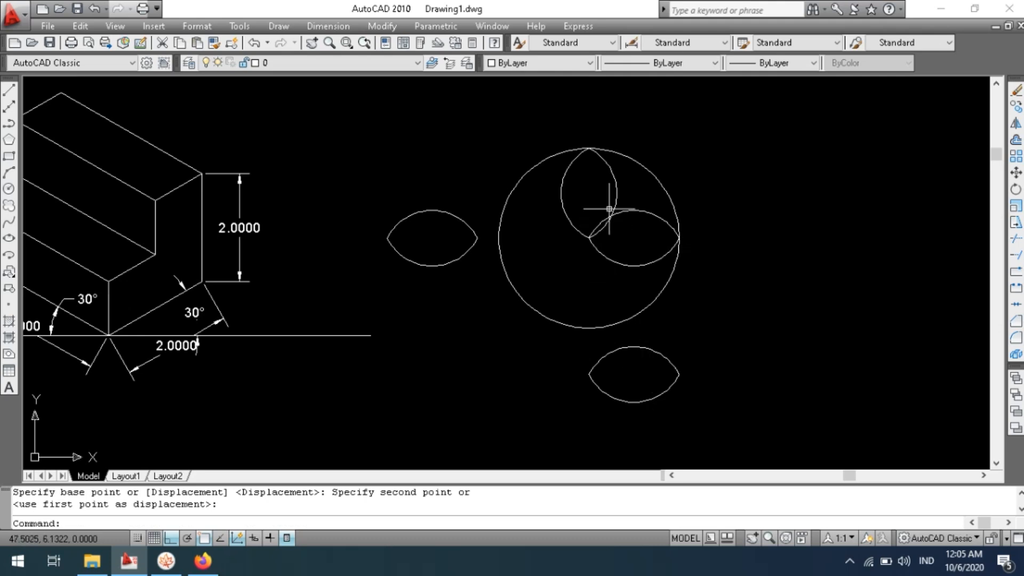
click(681, 407)
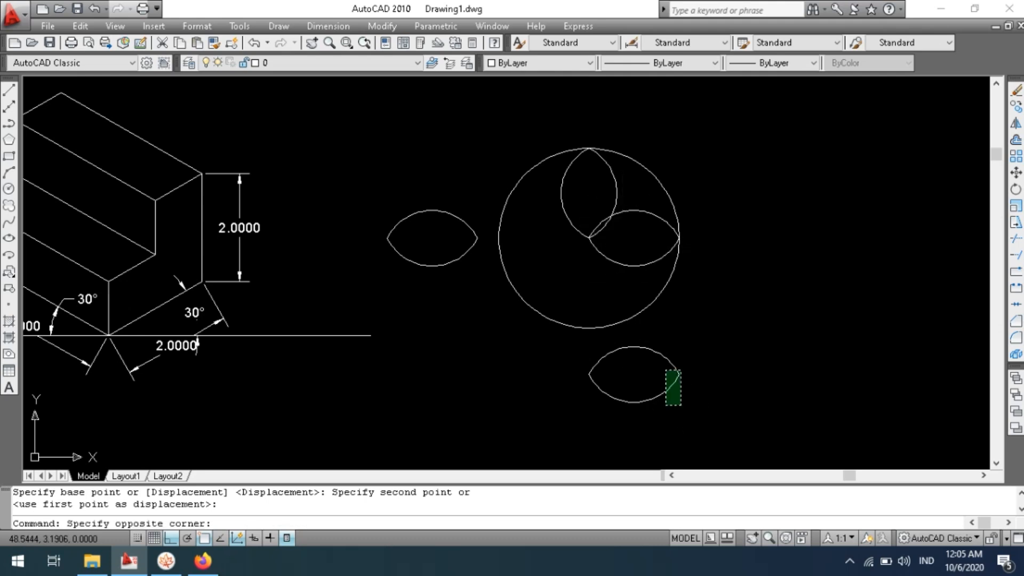
click(666, 366)
key(Return)
click(679, 372)
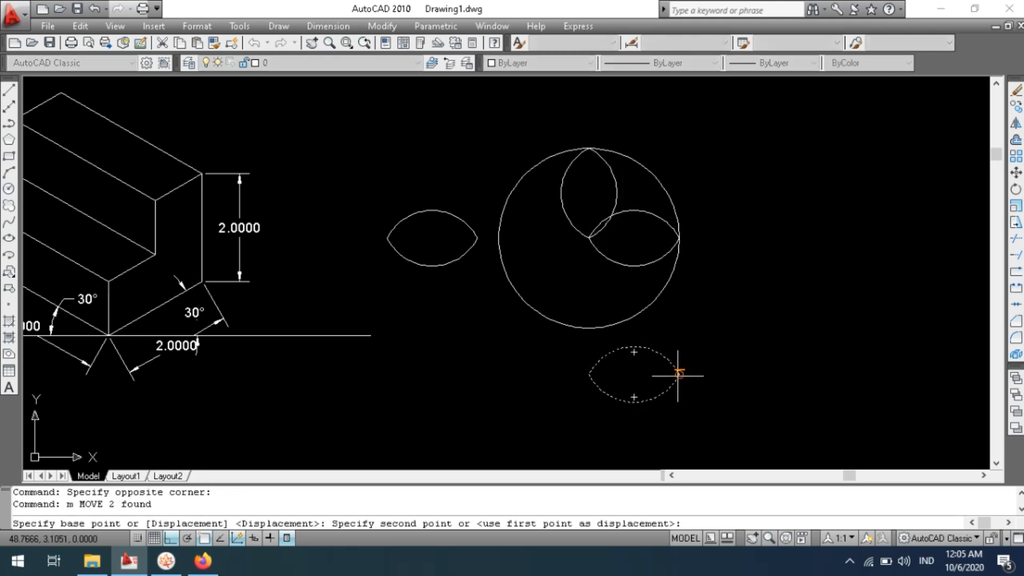
scroll(589, 238, up, 6)
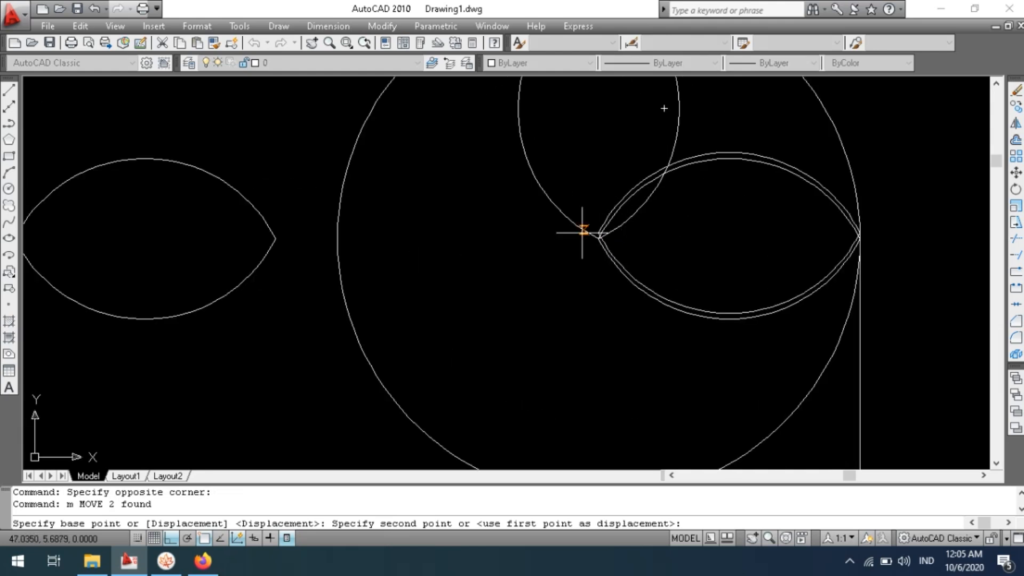
click(614, 242)
Rotate the remaining petal copy to the left of the circle by 270° with Ortho on.
scroll(611, 241, down, 6)
click(424, 307)
click(358, 207)
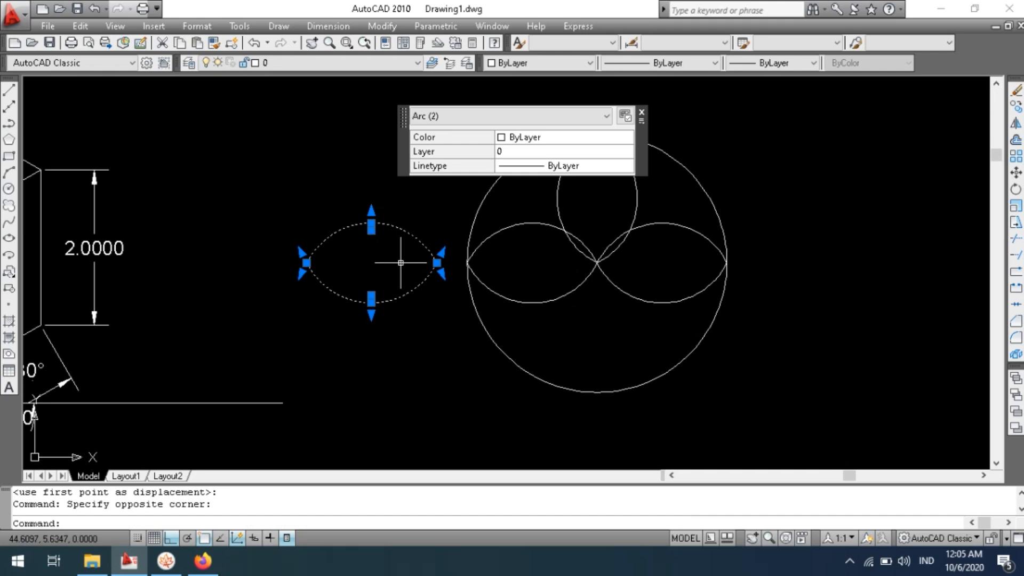
key(Return)
click(410, 353)
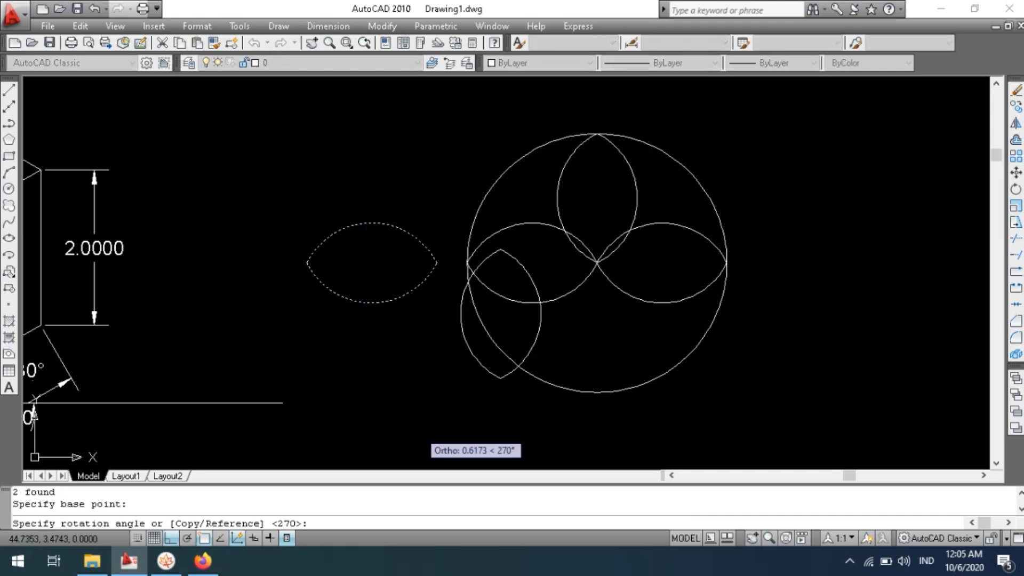
click(443, 419)
Move the newly rotated petal so its upper tip sits on the circle's center.
click(525, 400)
click(481, 377)
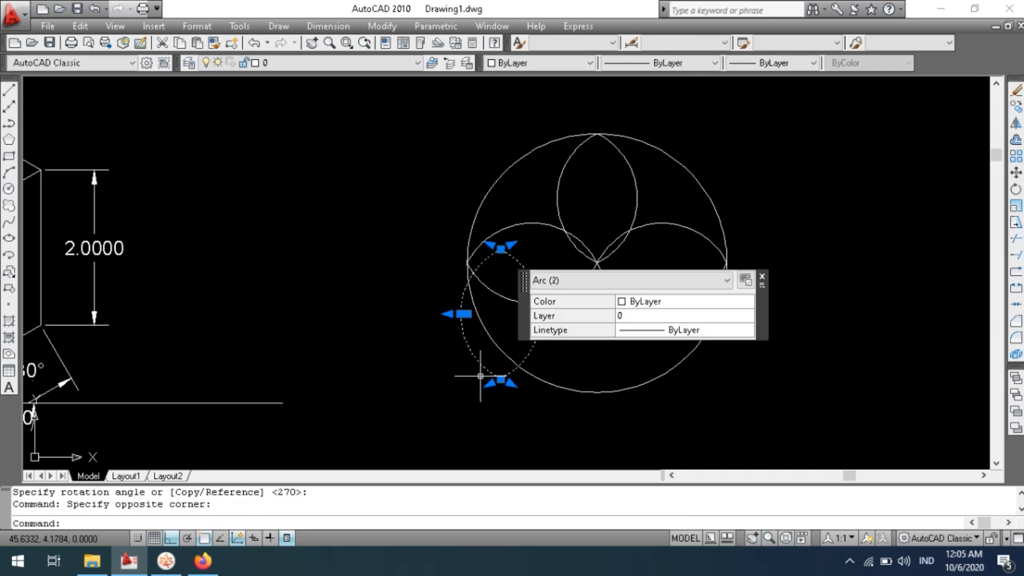
text(m)
key(Return)
scroll(509, 255, up, 2)
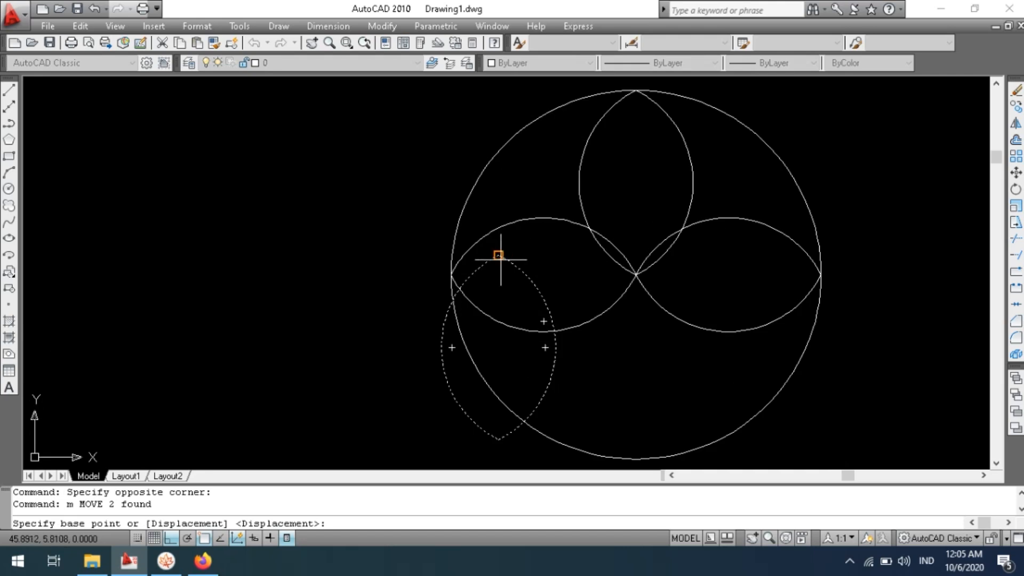
click(498, 255)
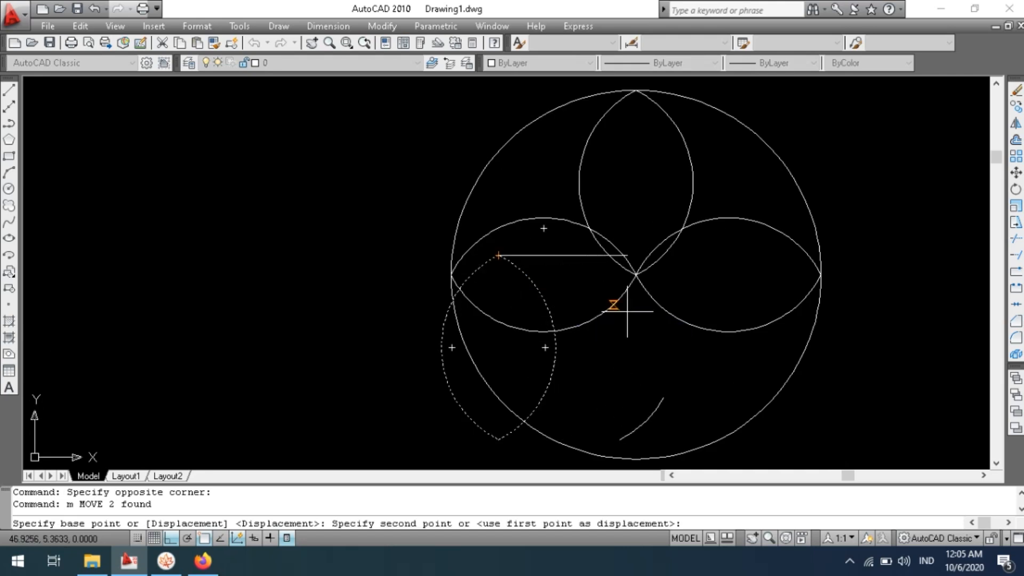
click(636, 275)
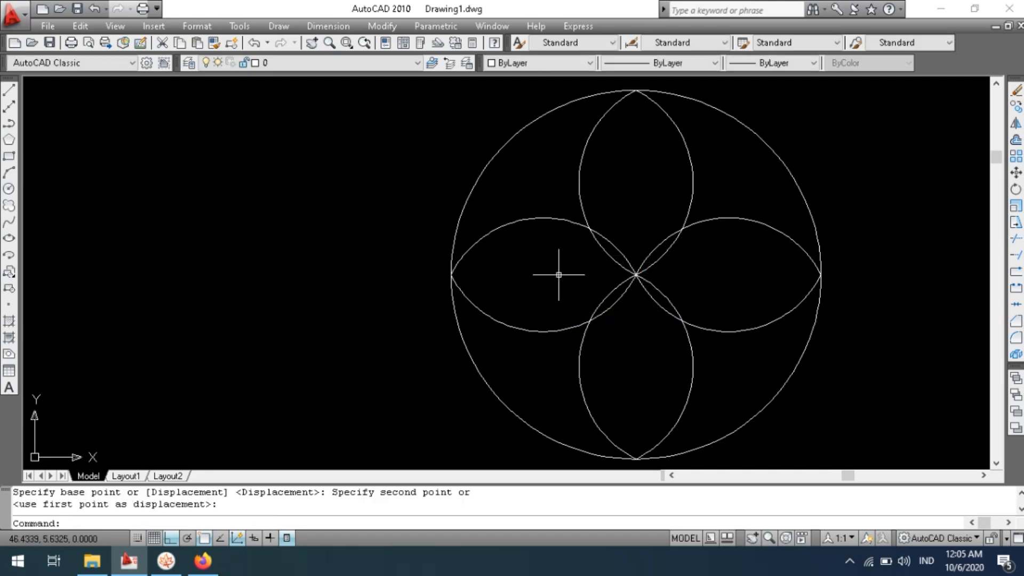
Try to narrow the right-hand petal to match the Latihan 3 reference, stretching the midpoints of its upper and lower arcs inward.
scroll(561, 272, down, 4)
key(alt+Tab)
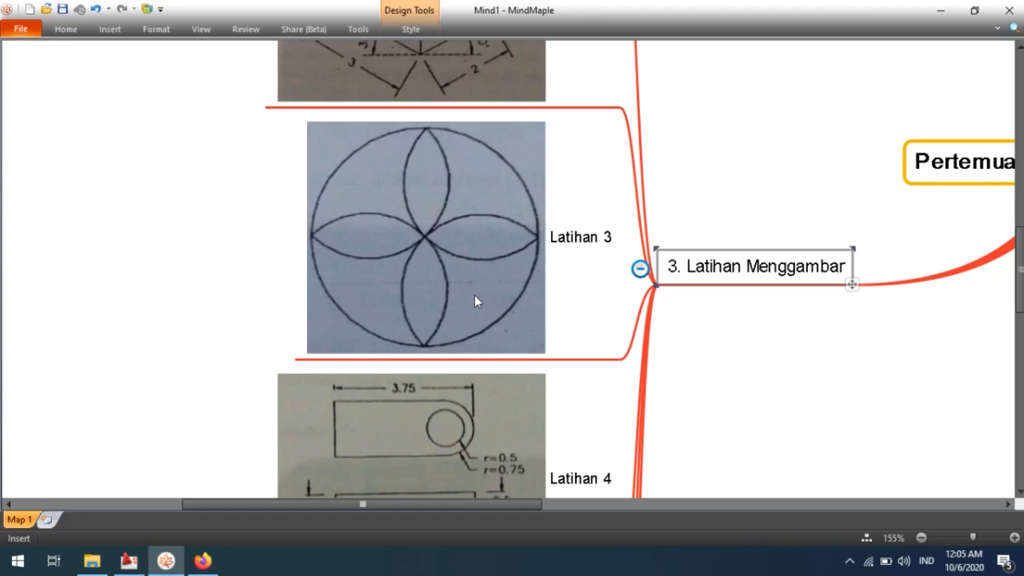
key(alt+Tab)
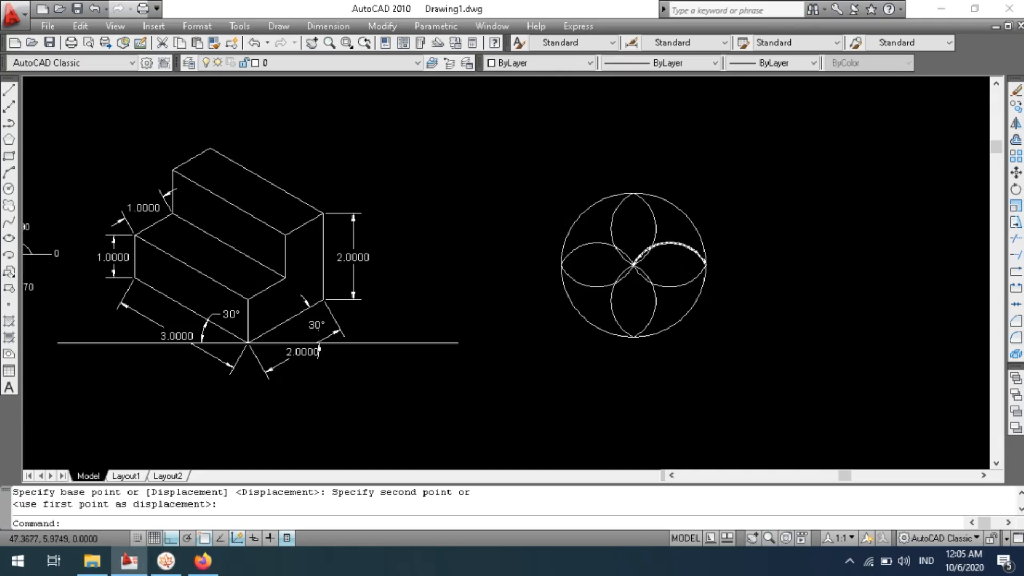
scroll(646, 251, up, 3)
click(686, 235)
scroll(686, 234, up, 4)
click(678, 202)
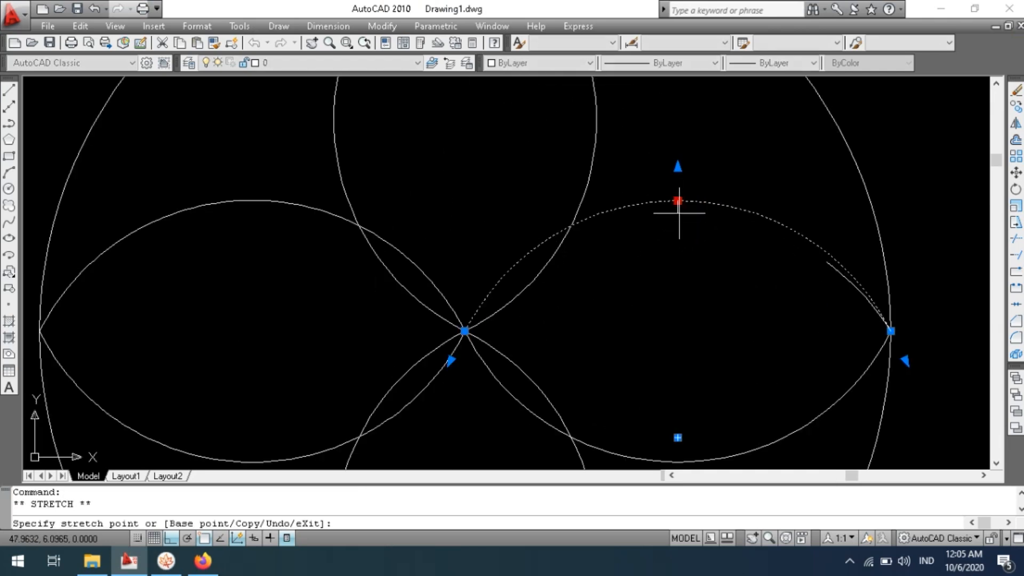
click(678, 254)
middle_drag(672, 389, 675, 326)
click(693, 387)
click(684, 408)
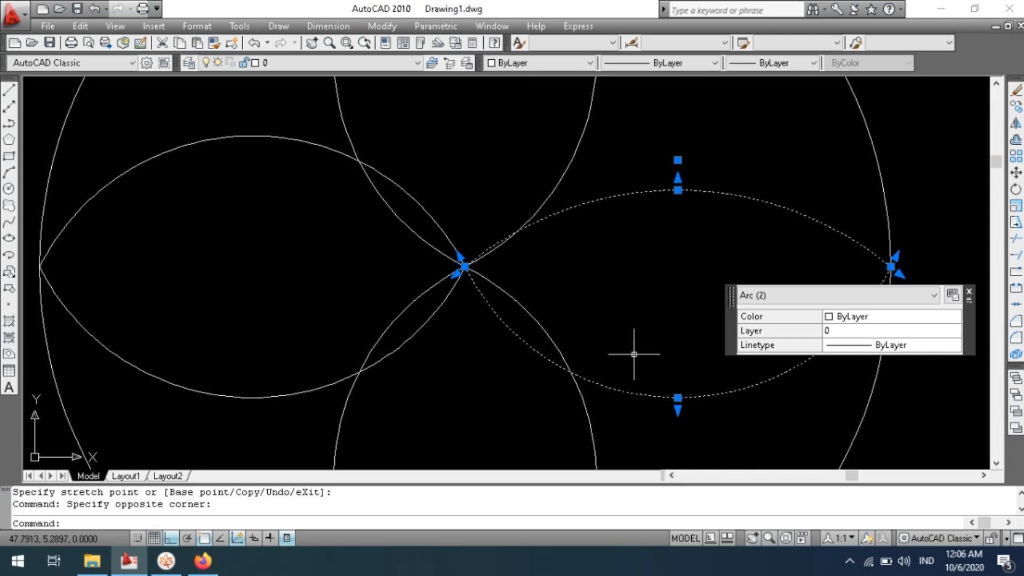
click(678, 398)
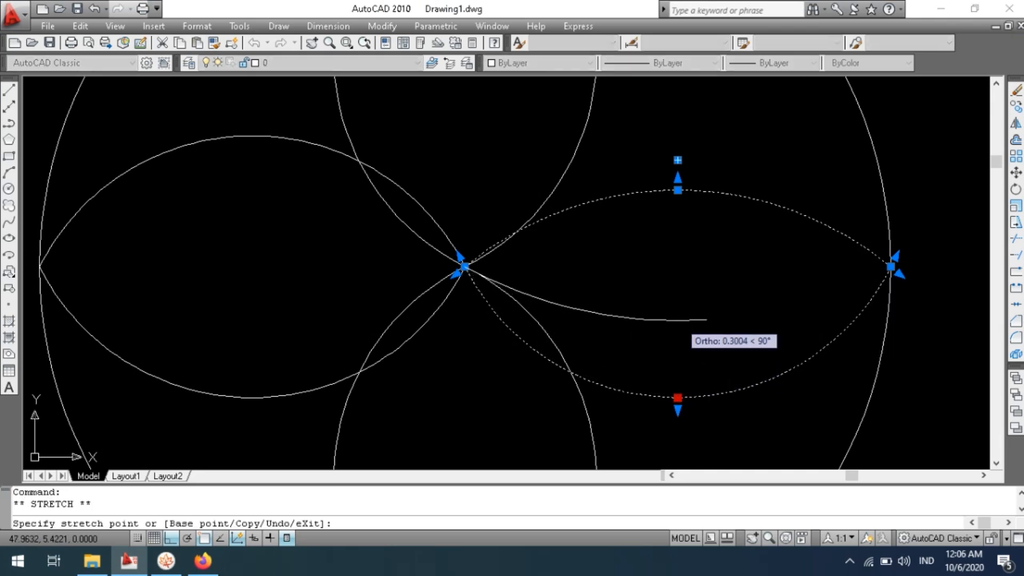
click(677, 320)
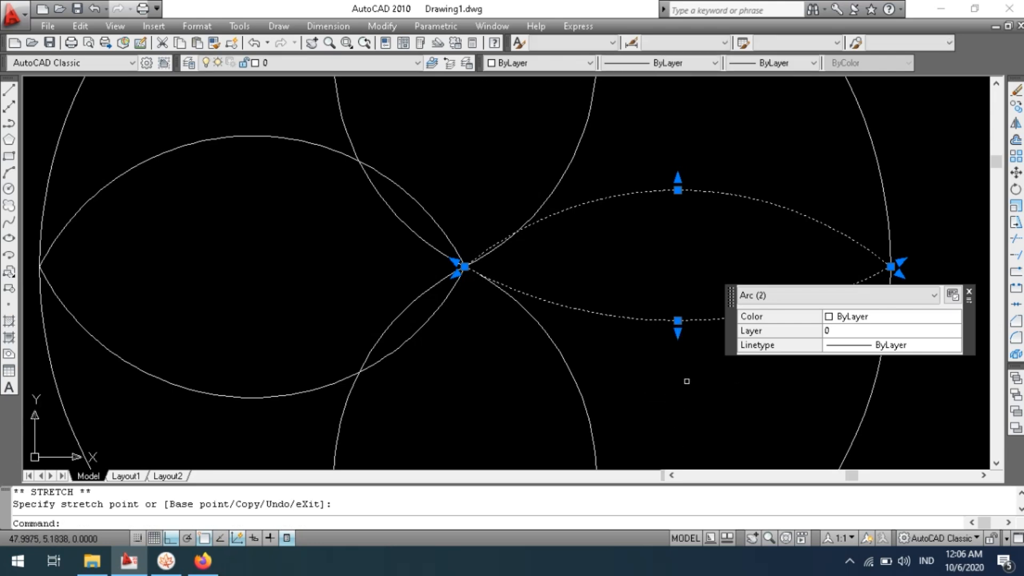
Undo the grip stretches on both arcs of the right-hand petal.
key(ctrl+z)
key(ctrl+z)
key(ctrl+z)
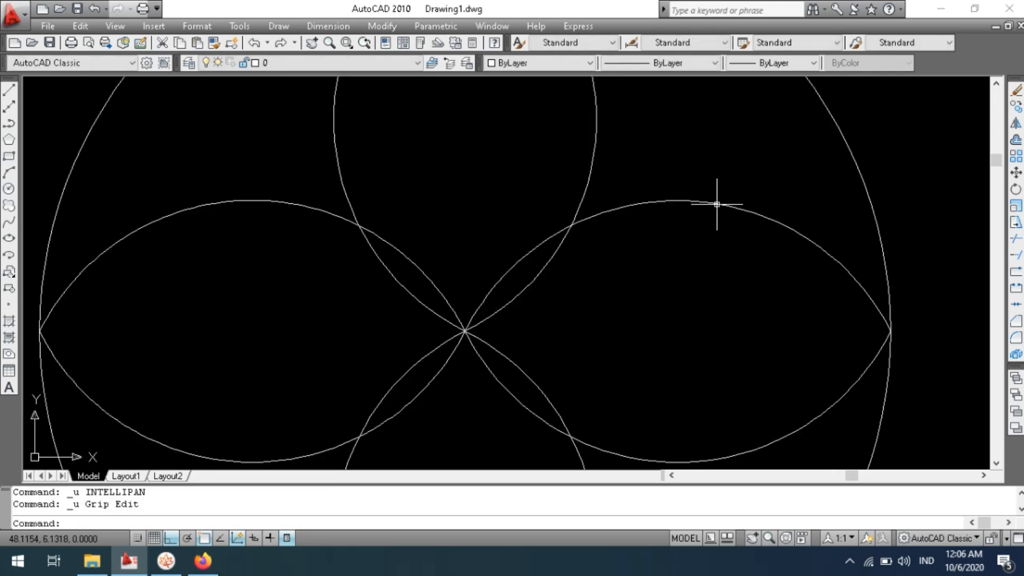
Compare the four-petal circle with the Latihan 3 reference image in MindMaple.
scroll(750, 207, down, 6)
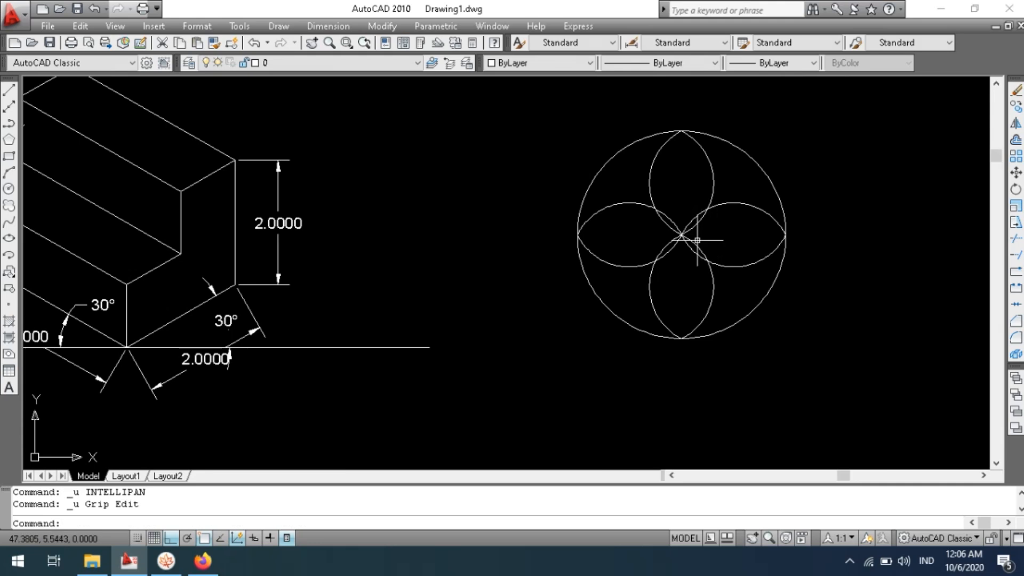
scroll(744, 186, up, 2)
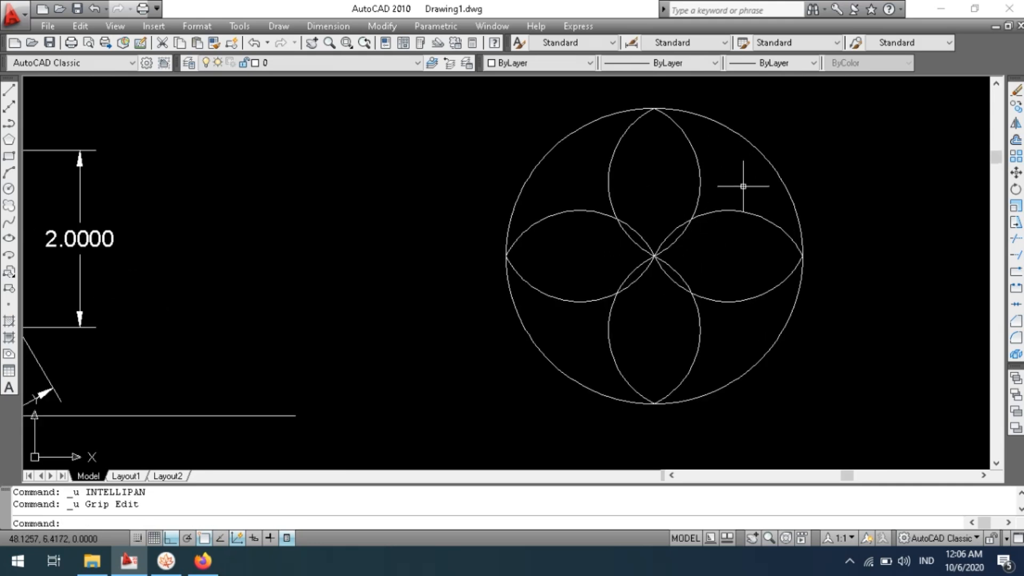
middle_drag(707, 260, 692, 269)
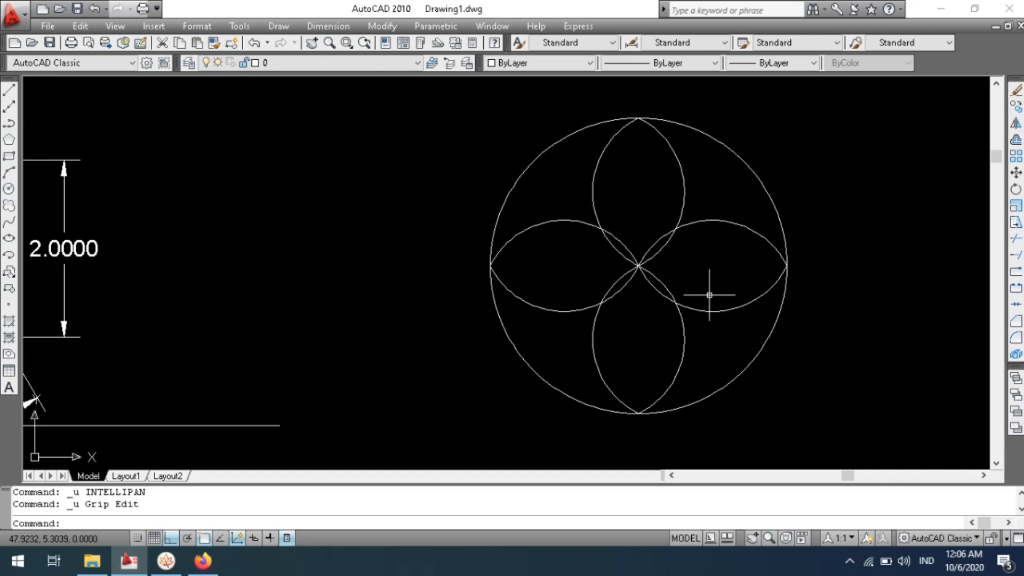
key(alt+Tab)
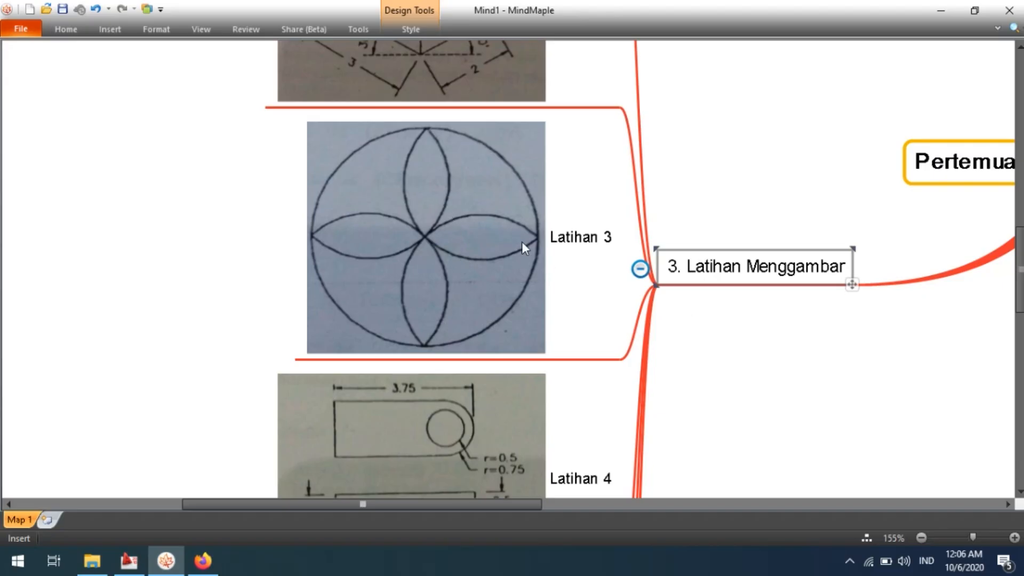
key(alt+Tab)
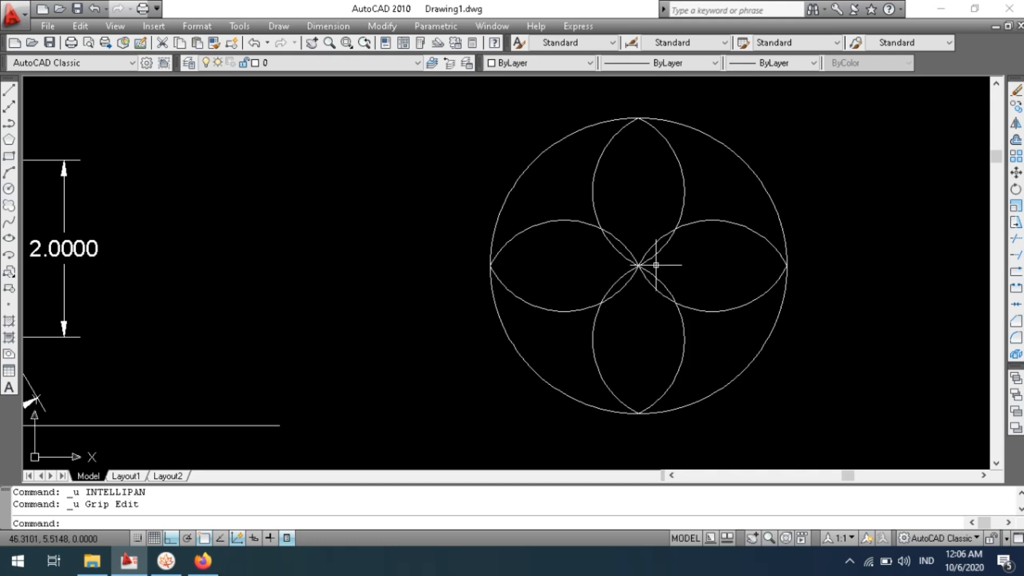
Switch to MindMaple, collapse the 3. Latihan Menggambar branch and show the map overview at 125% zoom.
key(alt+Tab)
ctrl+scroll(907, 309, up, 2)
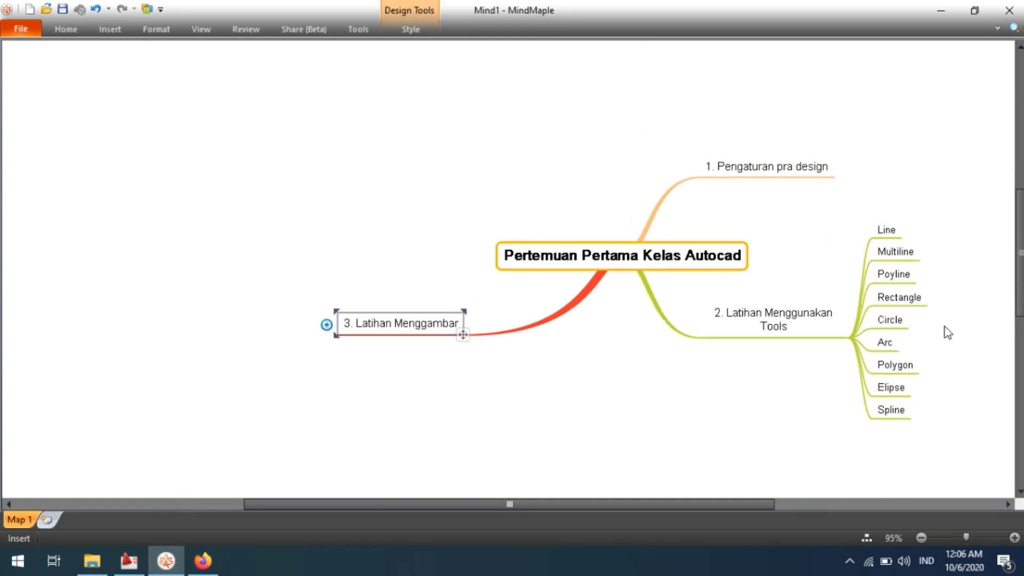
click(714, 501)
drag(714, 503, 785, 507)
click(826, 301)
ctrl+scroll(831, 322, up, 2)
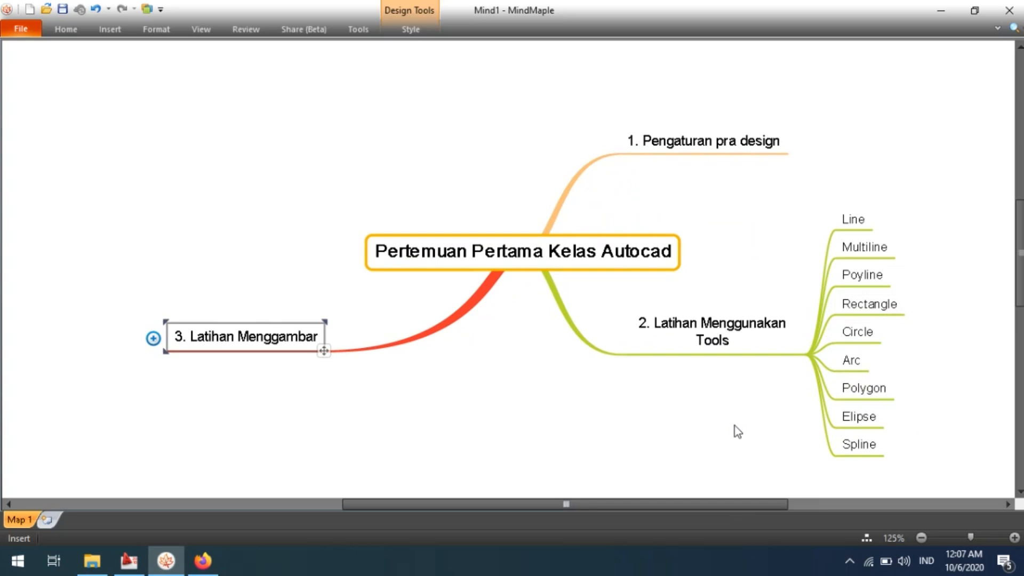
drag(727, 502, 742, 504)
ctrl+scroll(718, 476, up, 1)
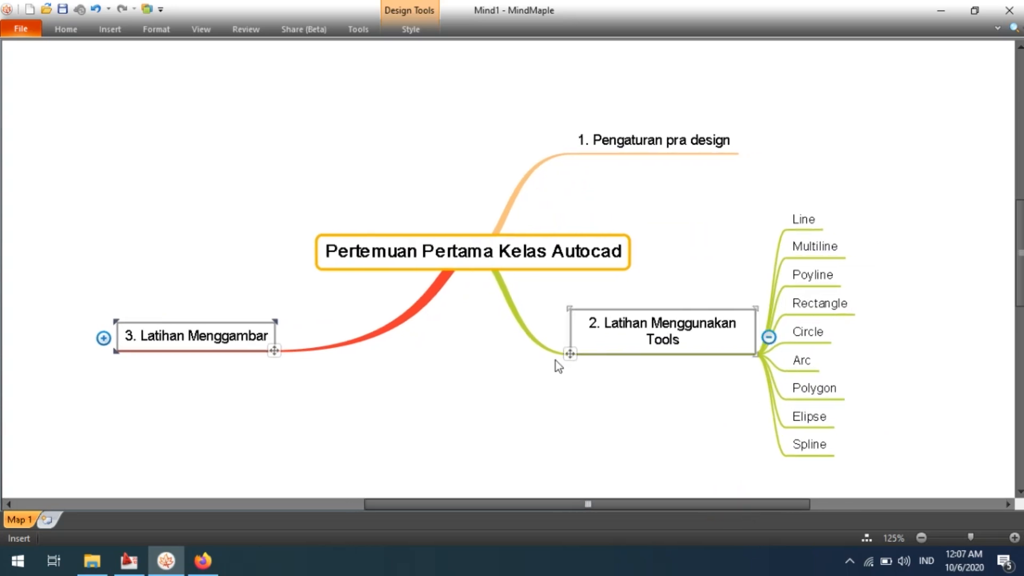